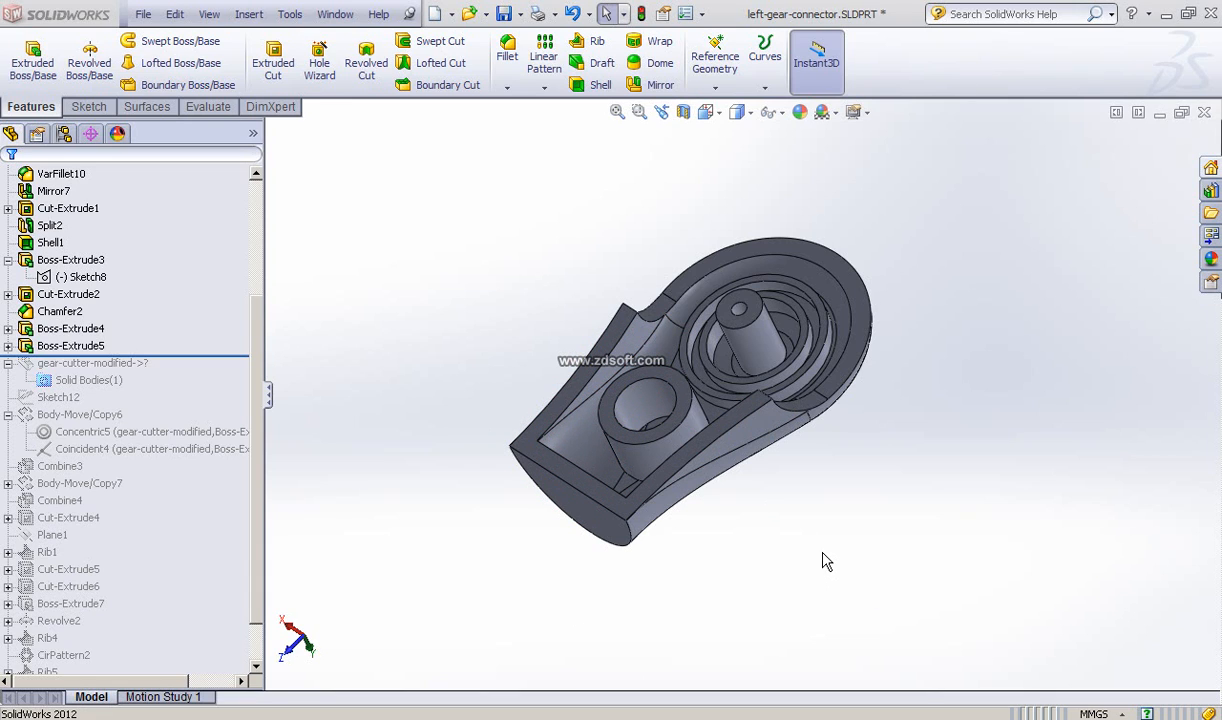
- Roll the housing's feature history forward to include the inserted gear-cutter-modified part
{"action": "middle_click_drag", "start_coordinate": [834, 557], "coordinate": [823, 524]}
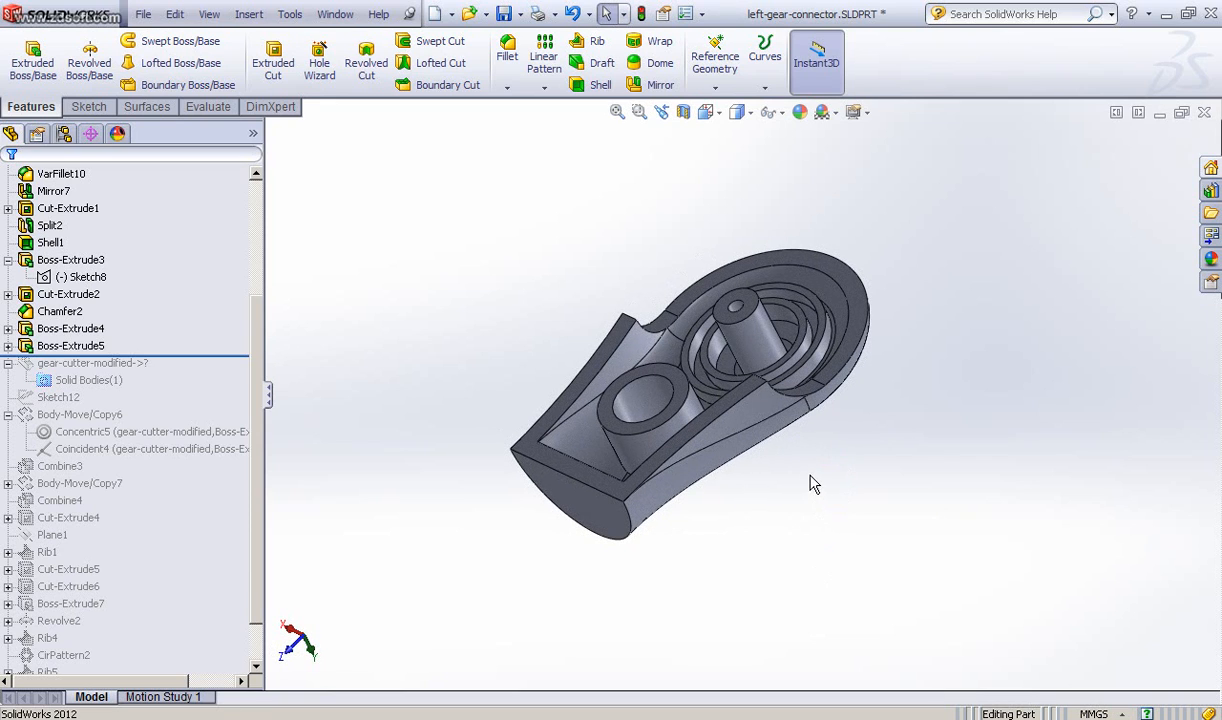
{"action": "scroll", "coordinate": [822, 420], "scroll_direction": "down", "scroll_amount": 2}
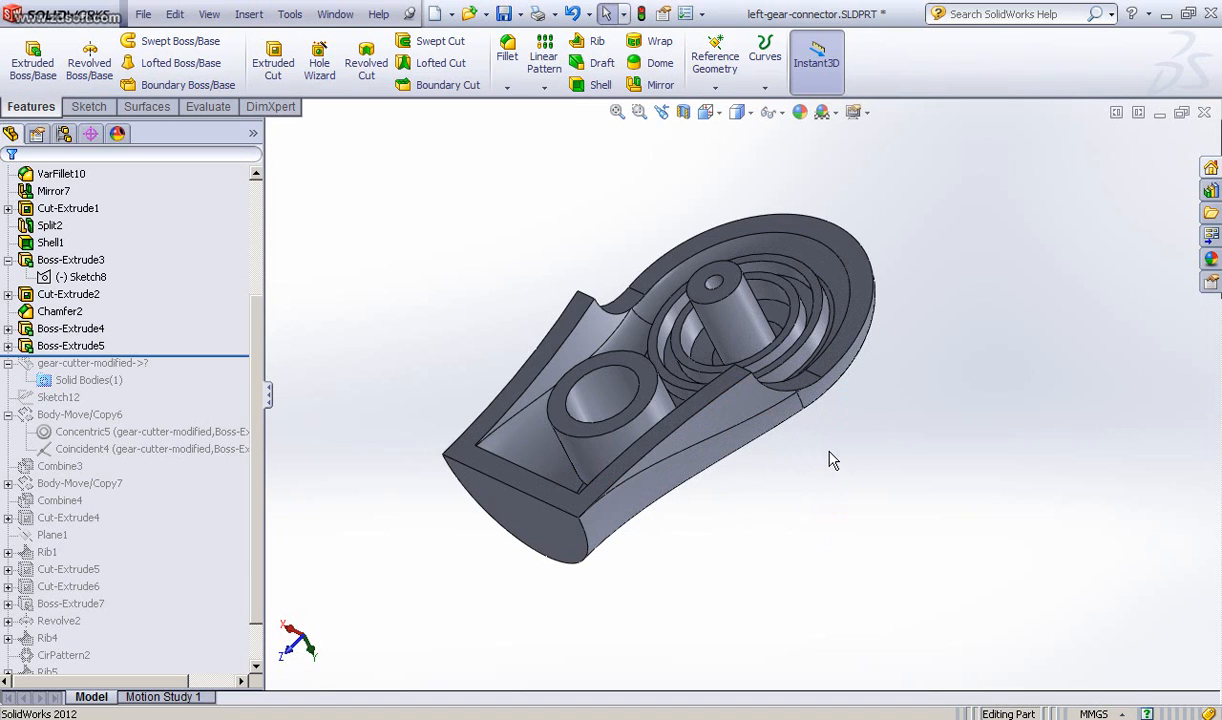
{"action": "middle_click_drag", "start_coordinate": [833, 460], "coordinate": [876, 357]}
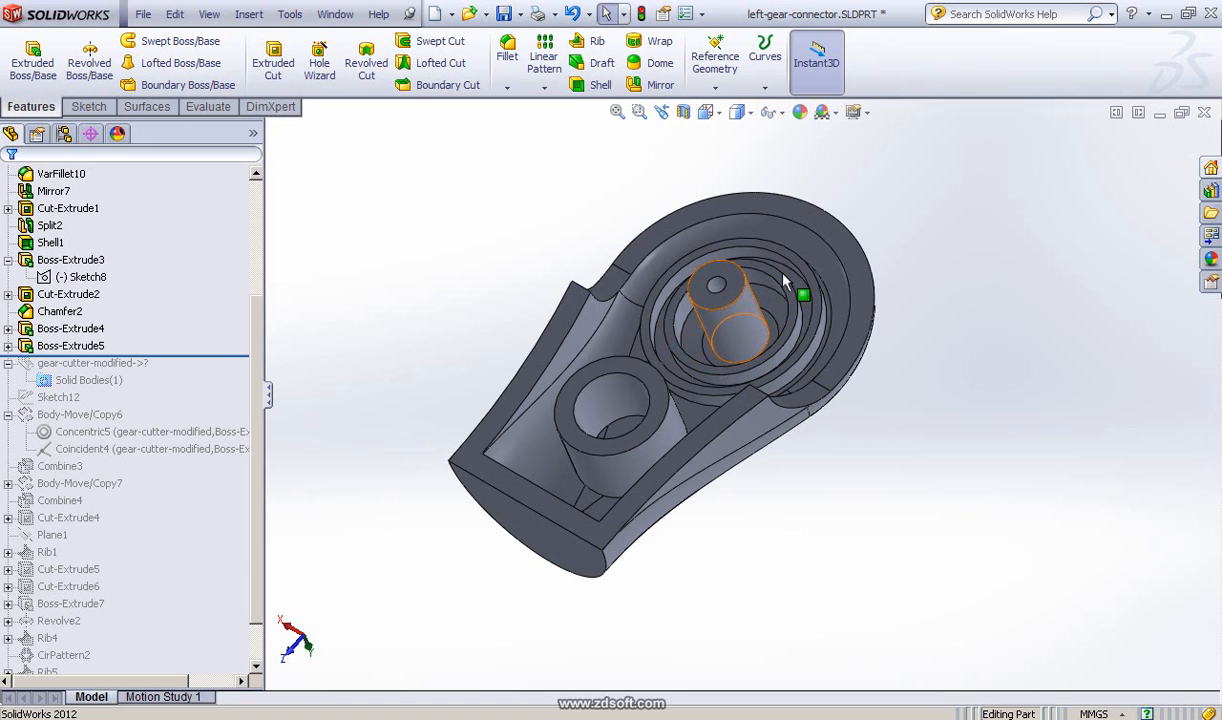
{"action": "middle_click_drag", "start_coordinate": [850, 356], "coordinate": [921, 433]}
{"action": "scroll", "coordinate": [915, 431], "scroll_direction": "down", "scroll_amount": 3}
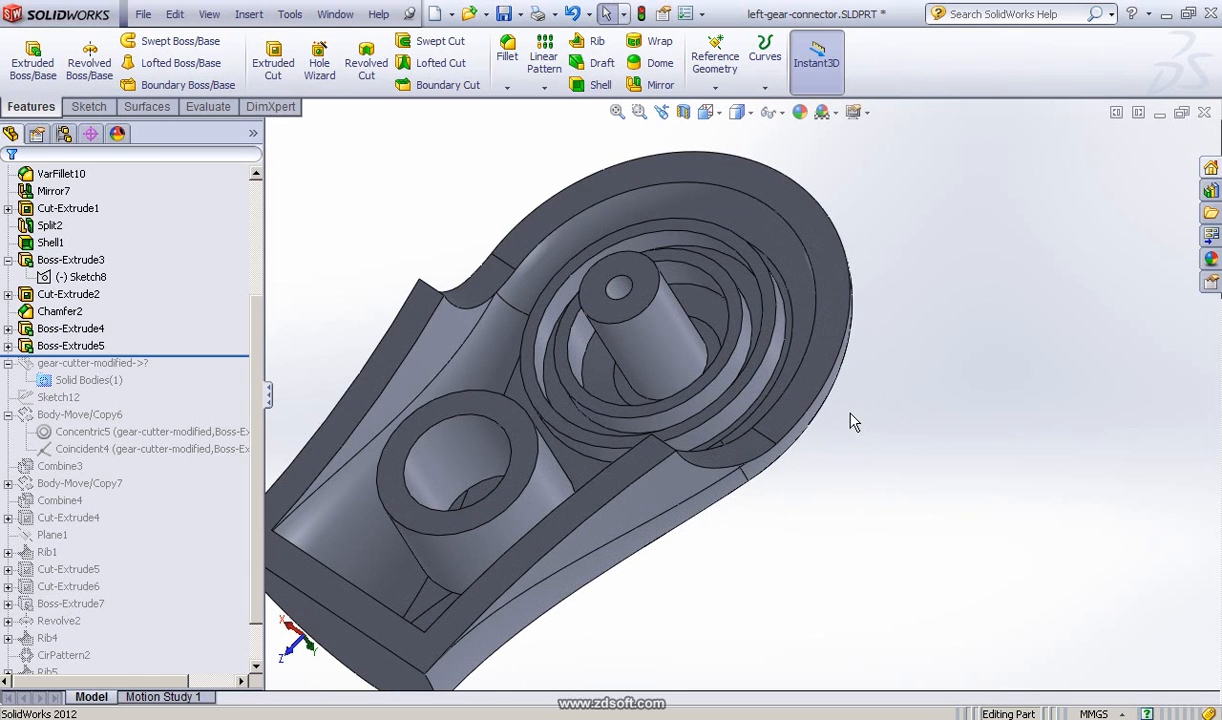
{"action": "middle_click_drag", "start_coordinate": [857, 423], "coordinate": [899, 426], "text": "ctrl"}
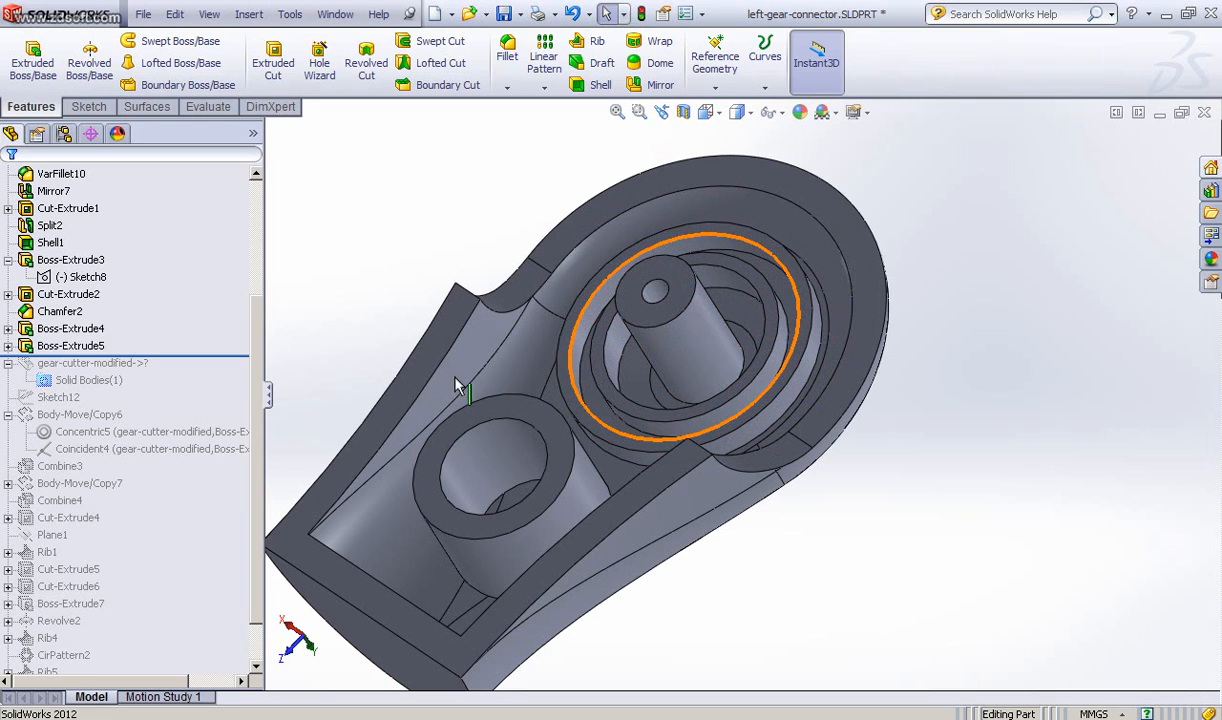
{"action": "left_click", "coordinate": [95, 364]}
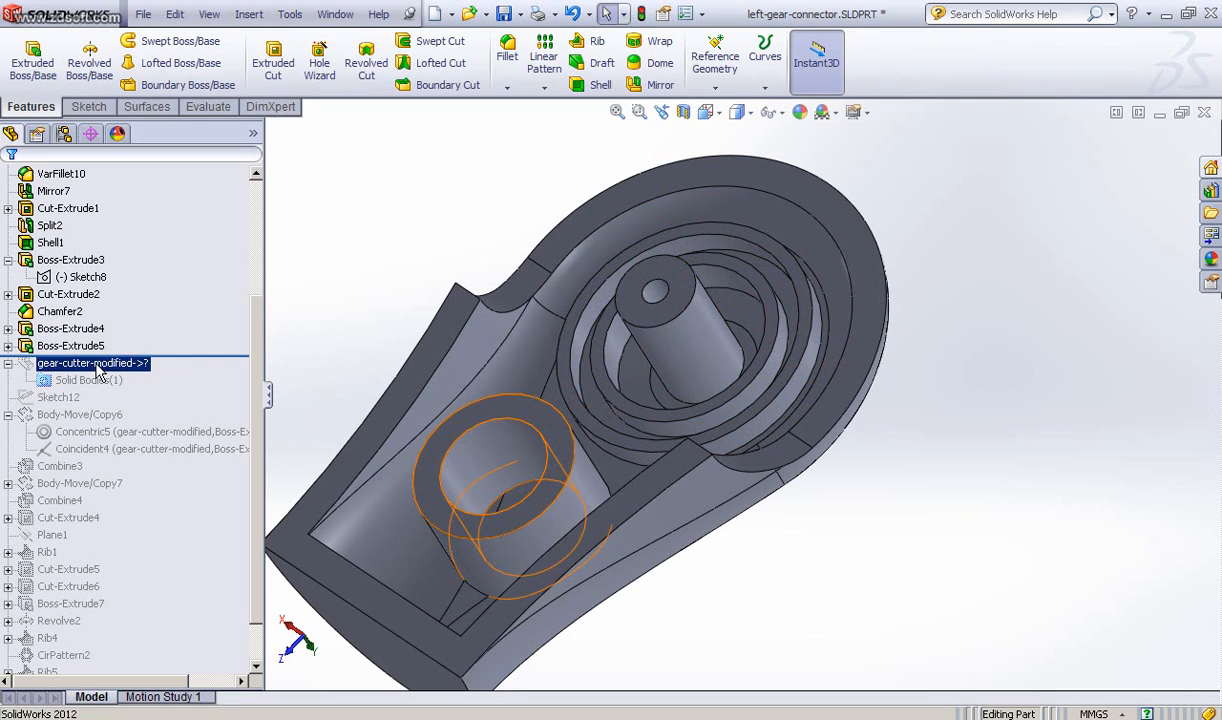
{"action": "left_click", "coordinate": [192, 357]}
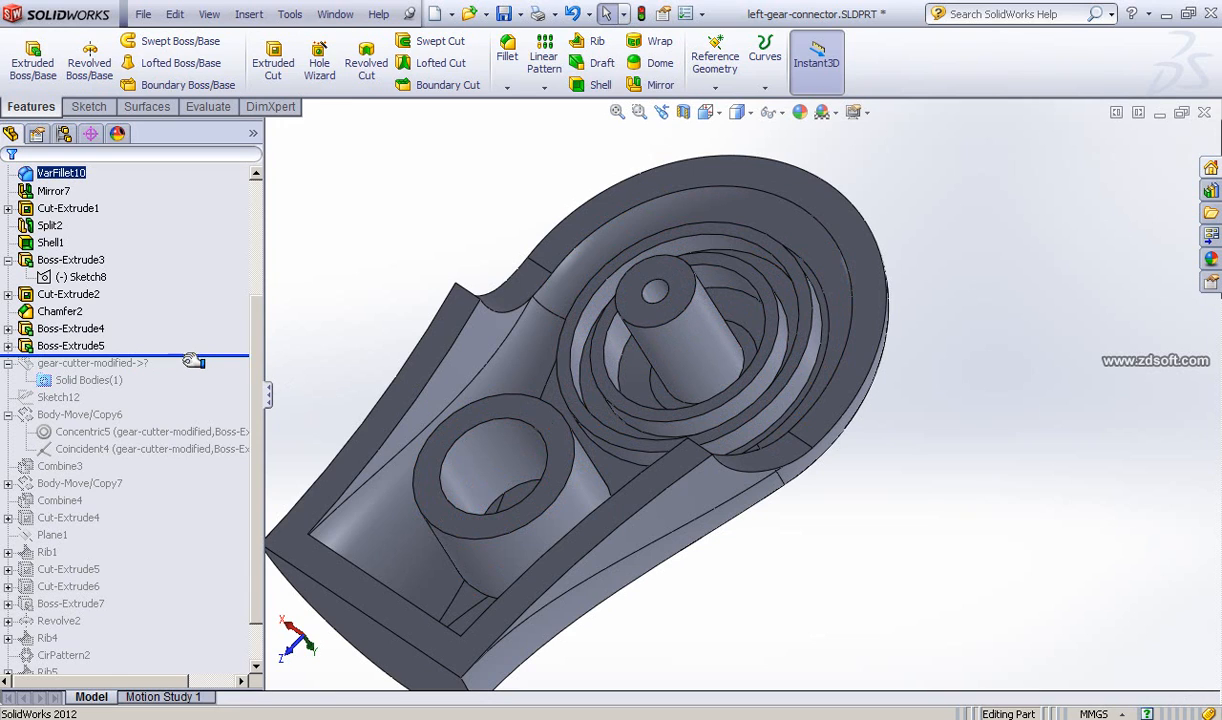
{"action": "left_click_drag", "start_coordinate": [192, 361], "coordinate": [183, 376]}
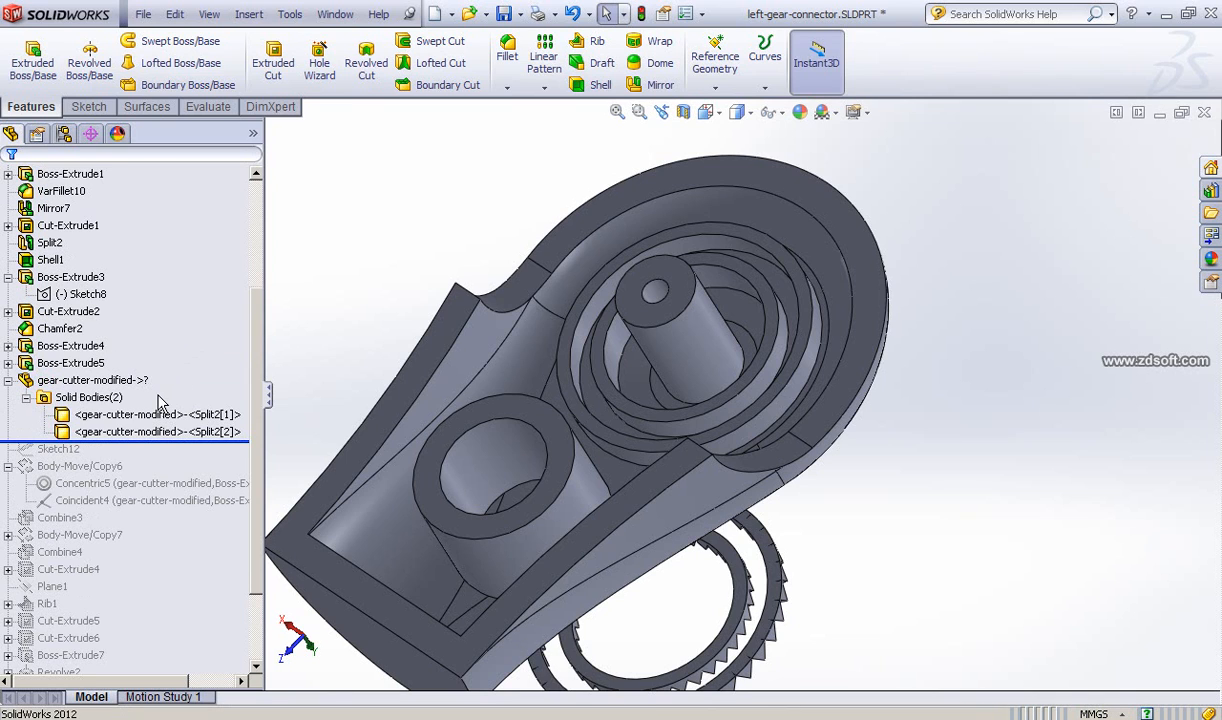
- Examine the two concentric toothed ring bodies of the inserted gear cutter beside the housing
{"action": "scroll", "coordinate": [876, 594], "scroll_direction": "up", "scroll_amount": 3}
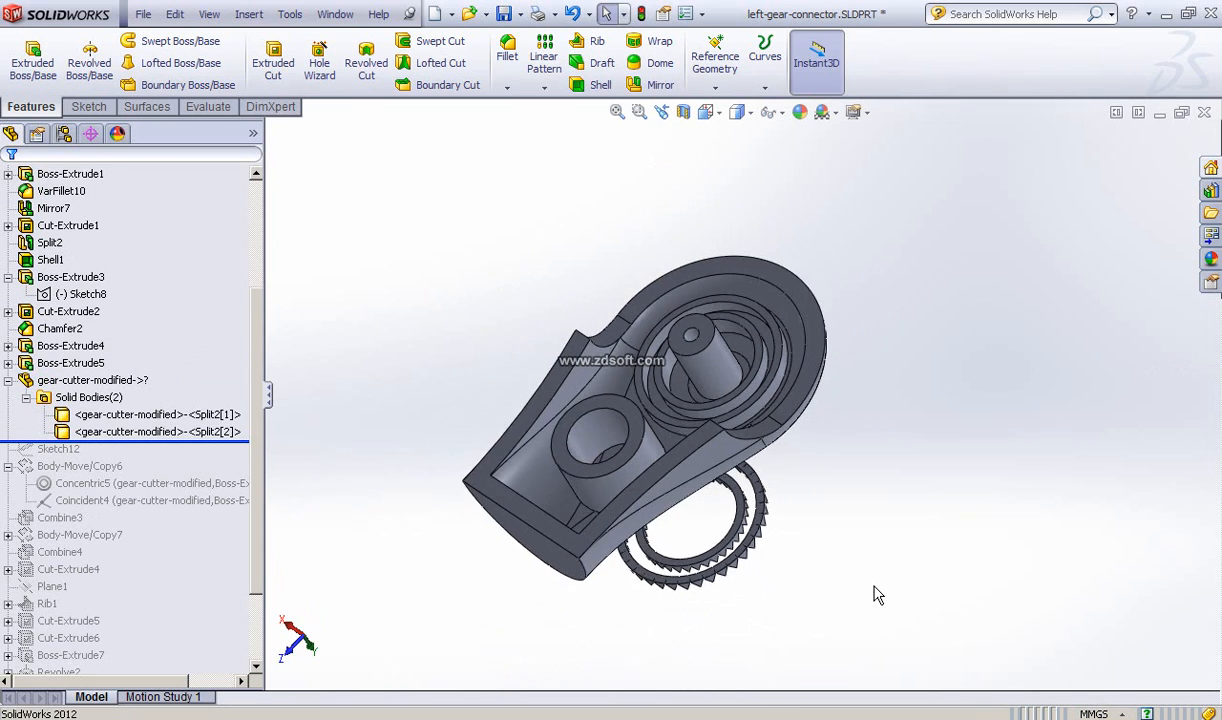
{"action": "middle_click_drag", "start_coordinate": [871, 585], "coordinate": [846, 565]}
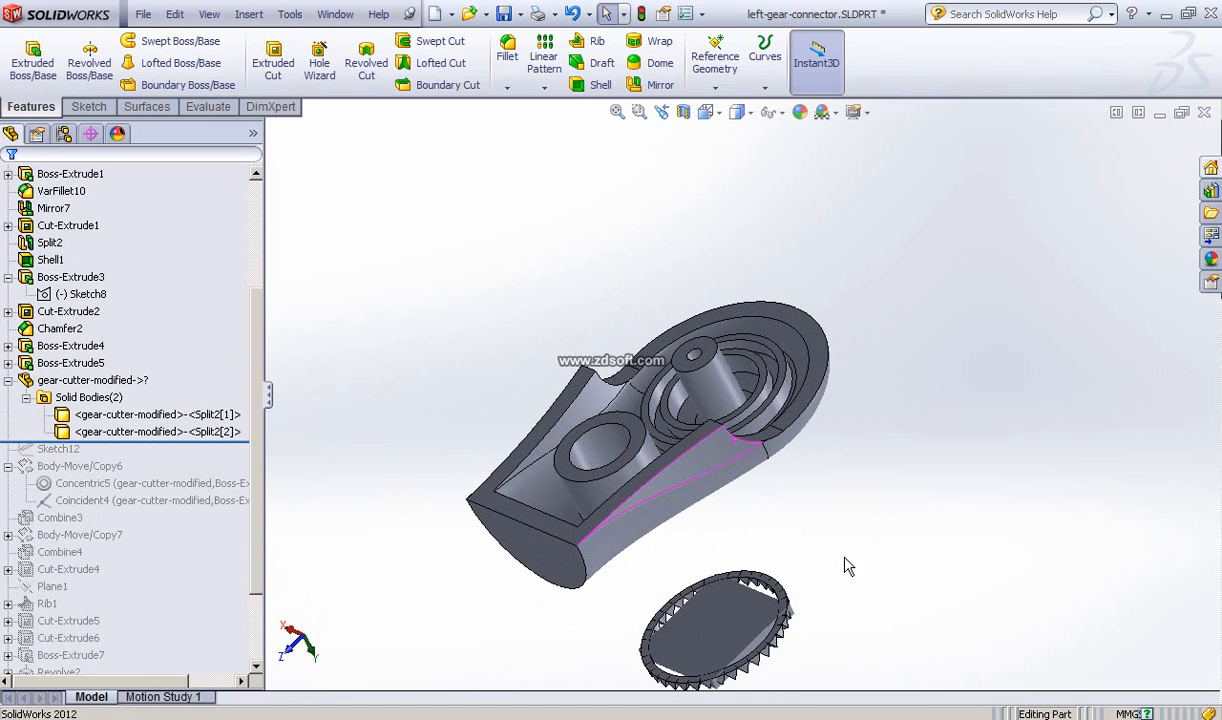
{"action": "middle_click_drag", "start_coordinate": [864, 424], "coordinate": [866, 342], "text": "ctrl"}
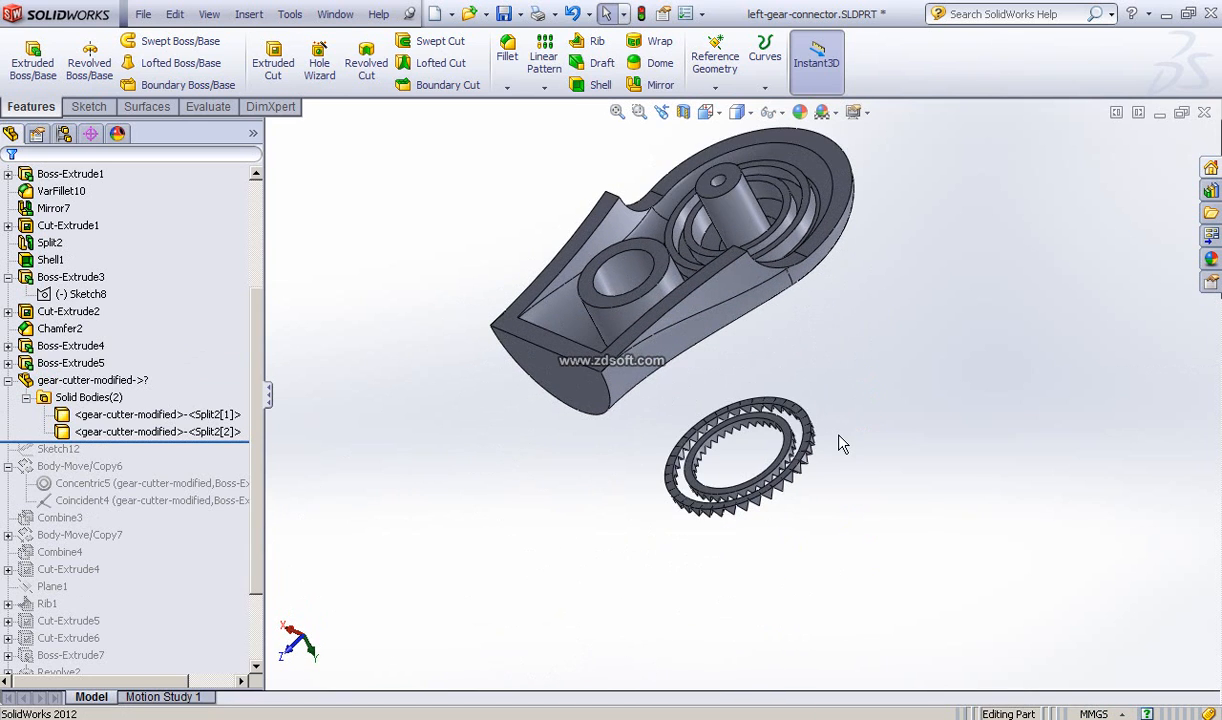
{"action": "scroll", "coordinate": [838, 435], "scroll_direction": "down", "scroll_amount": 1}
{"action": "scroll", "coordinate": [840, 443], "scroll_direction": "down", "scroll_amount": 1}
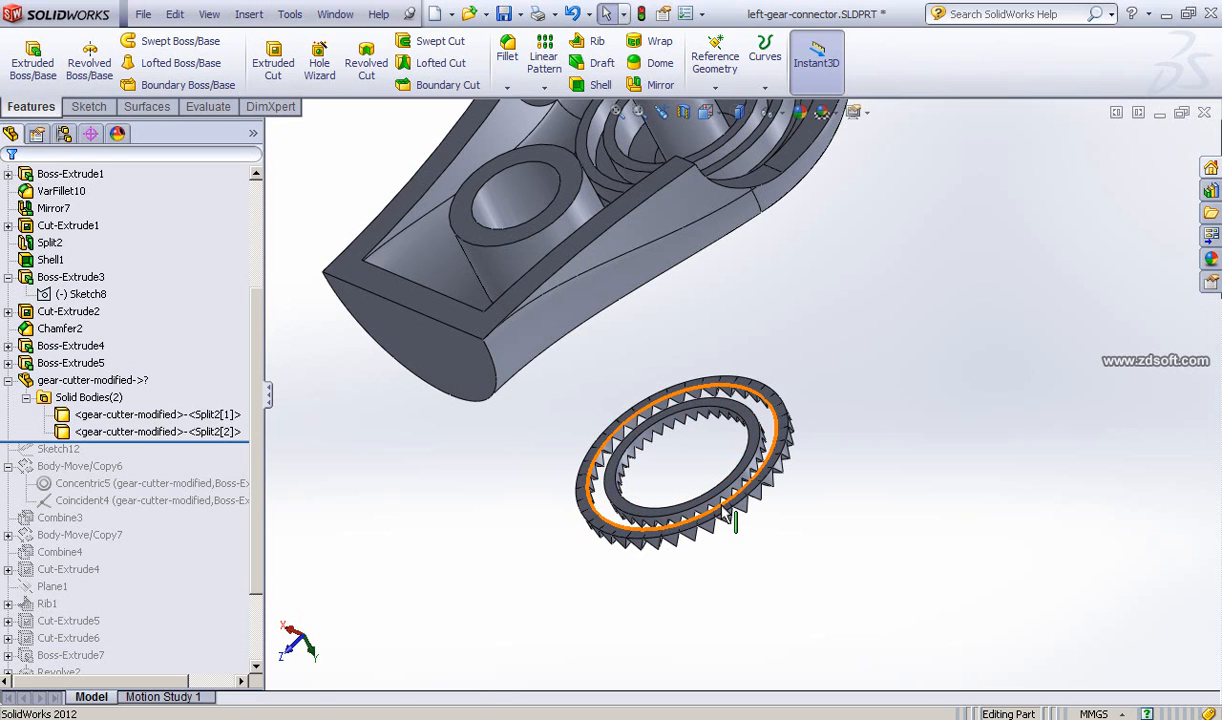
{"action": "scroll", "coordinate": [711, 526], "scroll_direction": "down", "scroll_amount": 1}
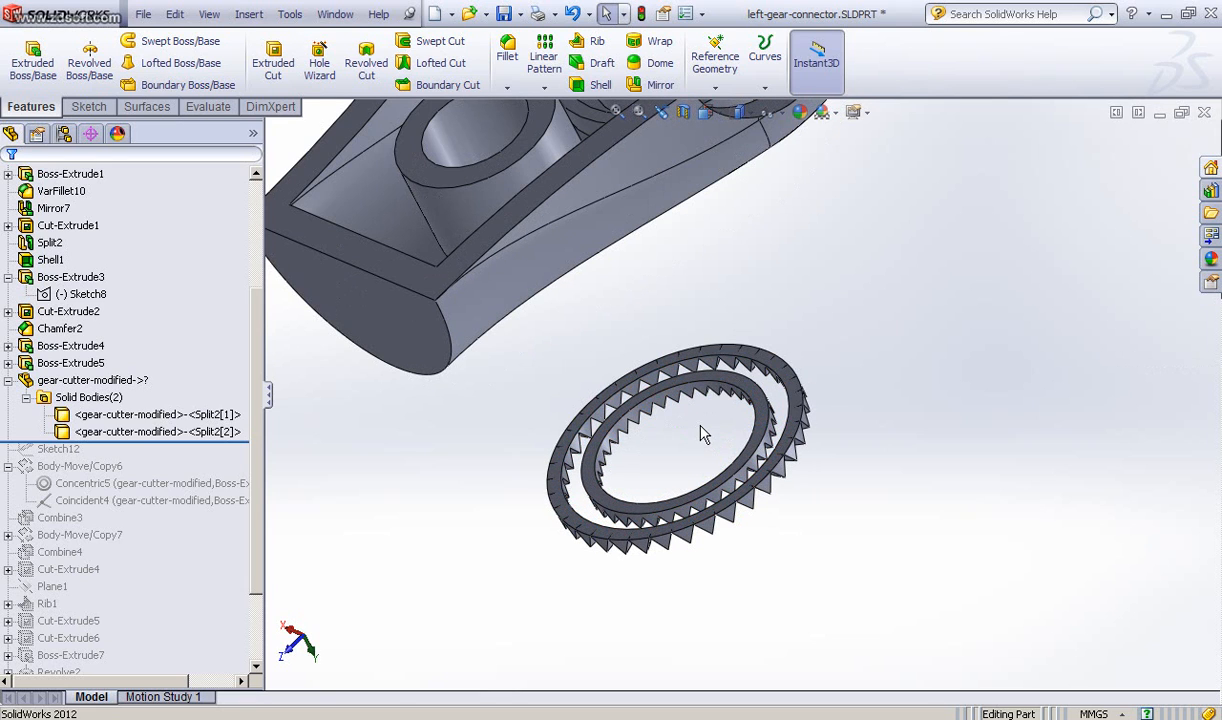
{"action": "scroll", "coordinate": [702, 428], "scroll_direction": "up", "scroll_amount": 4}
{"action": "middle_click_drag", "start_coordinate": [835, 341], "coordinate": [853, 391]}
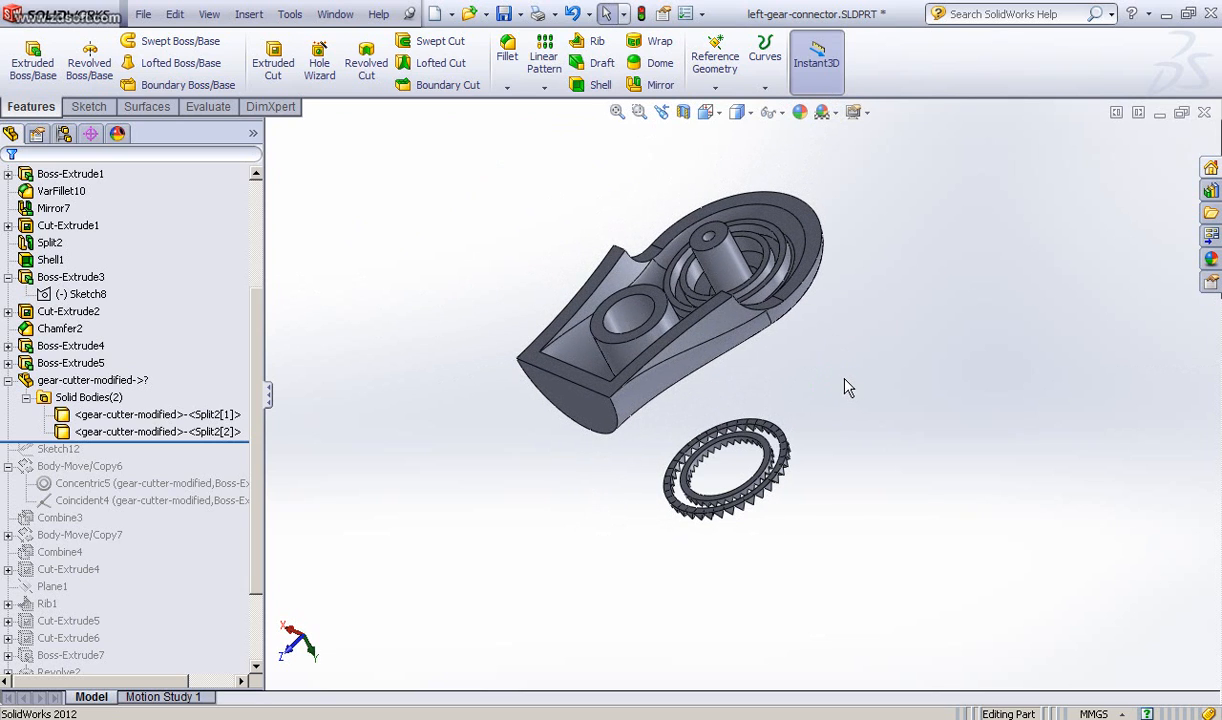
- Roll the feature history forward past Body-Move/Copy6 and inspect how the larger toothed ring sits around the housing's post
{"action": "left_click", "coordinate": [204, 442]}
{"action": "left_click_drag", "start_coordinate": [204, 442], "coordinate": [196, 472]}
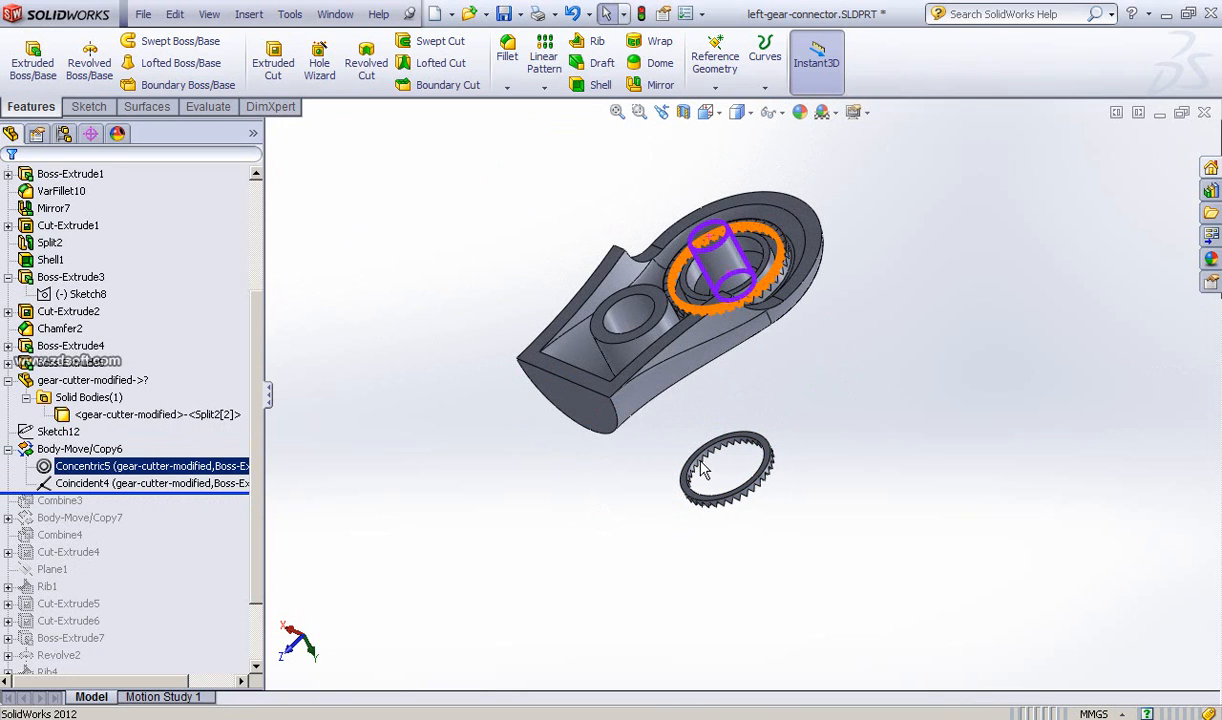
{"action": "left_click", "coordinate": [771, 423]}
{"action": "scroll", "coordinate": [771, 425], "scroll_direction": "down", "scroll_amount": 1}
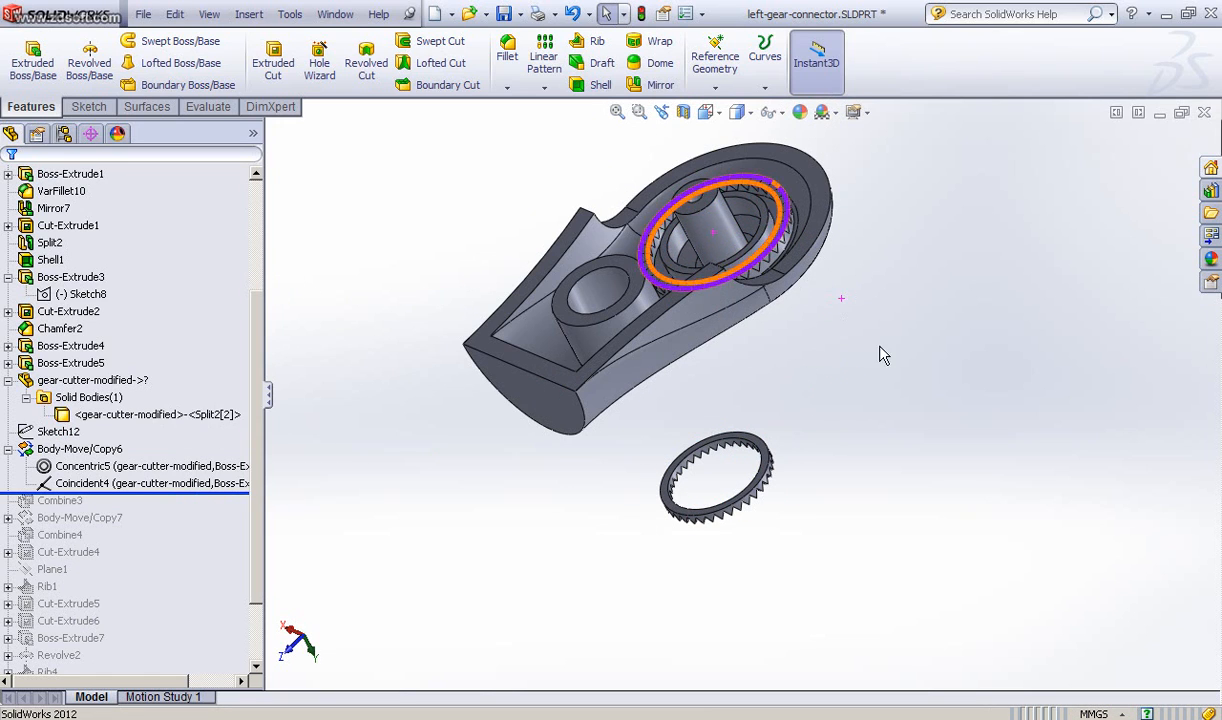
{"action": "middle_click_drag", "start_coordinate": [882, 349], "coordinate": [933, 424], "text": "ctrl"}
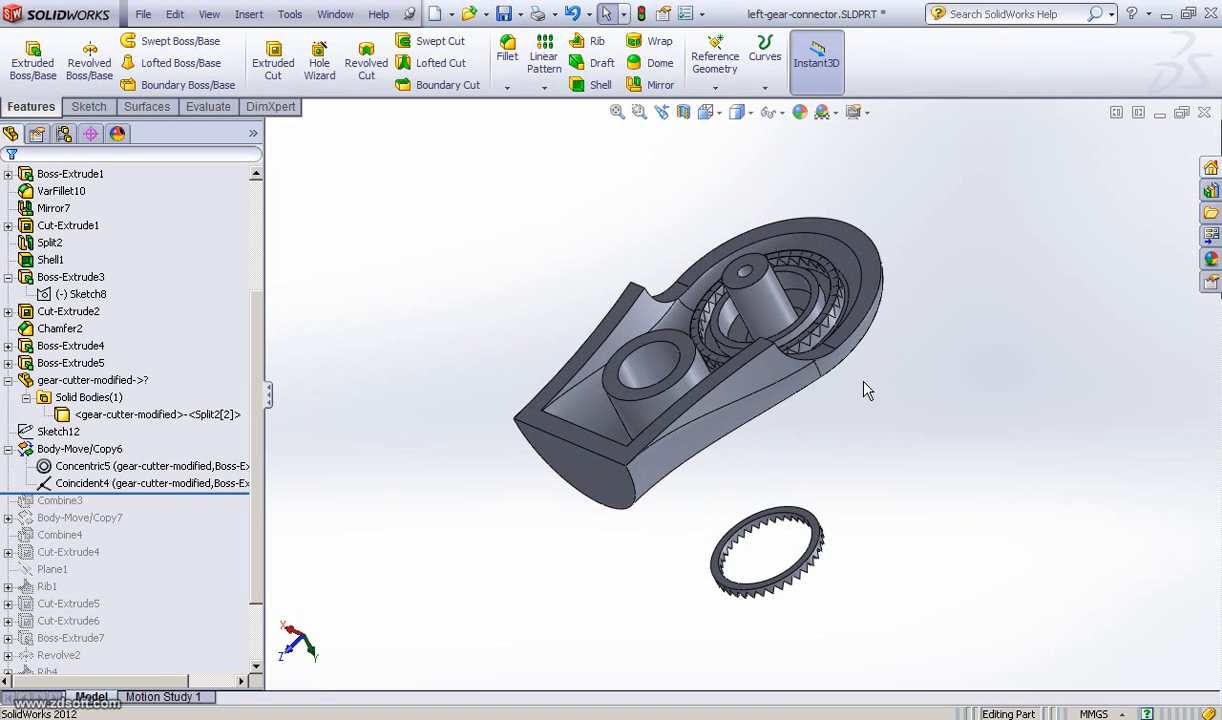
{"action": "scroll", "coordinate": [864, 383], "scroll_direction": "down", "scroll_amount": 4}
{"action": "middle_click_drag", "start_coordinate": [855, 381], "coordinate": [930, 309], "text": "ctrl"}
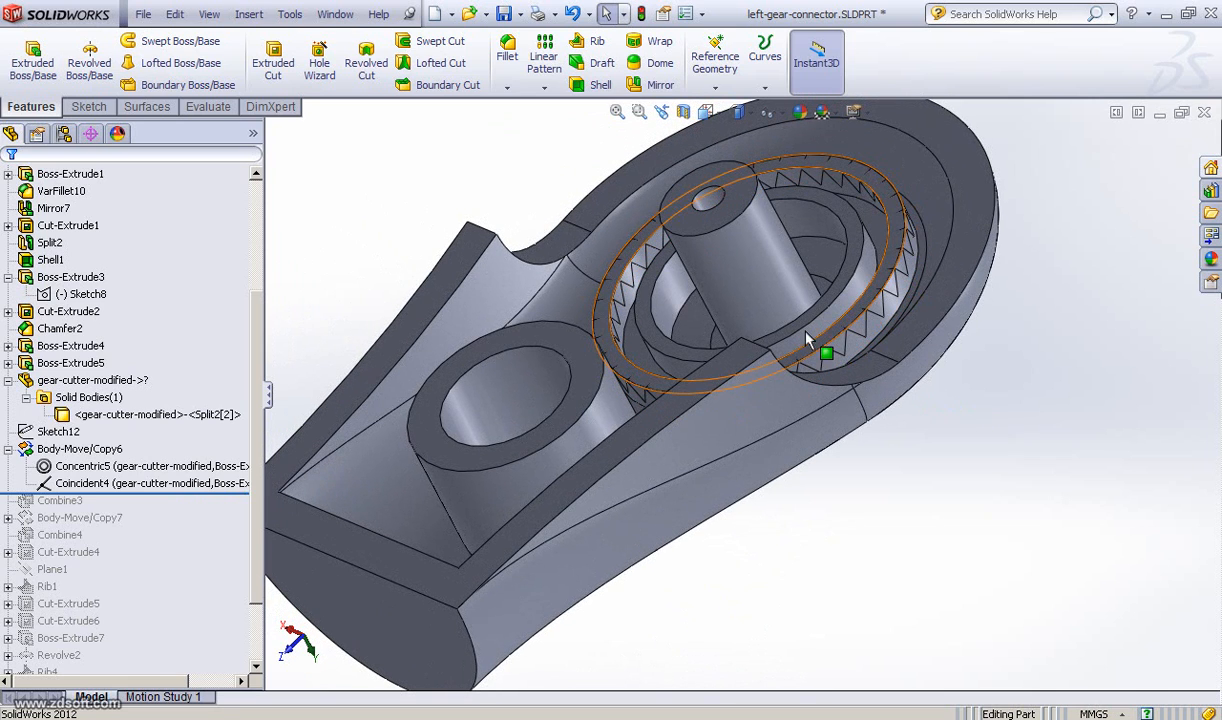
{"action": "left_click_drag", "start_coordinate": [806, 337], "coordinate": [858, 181]}
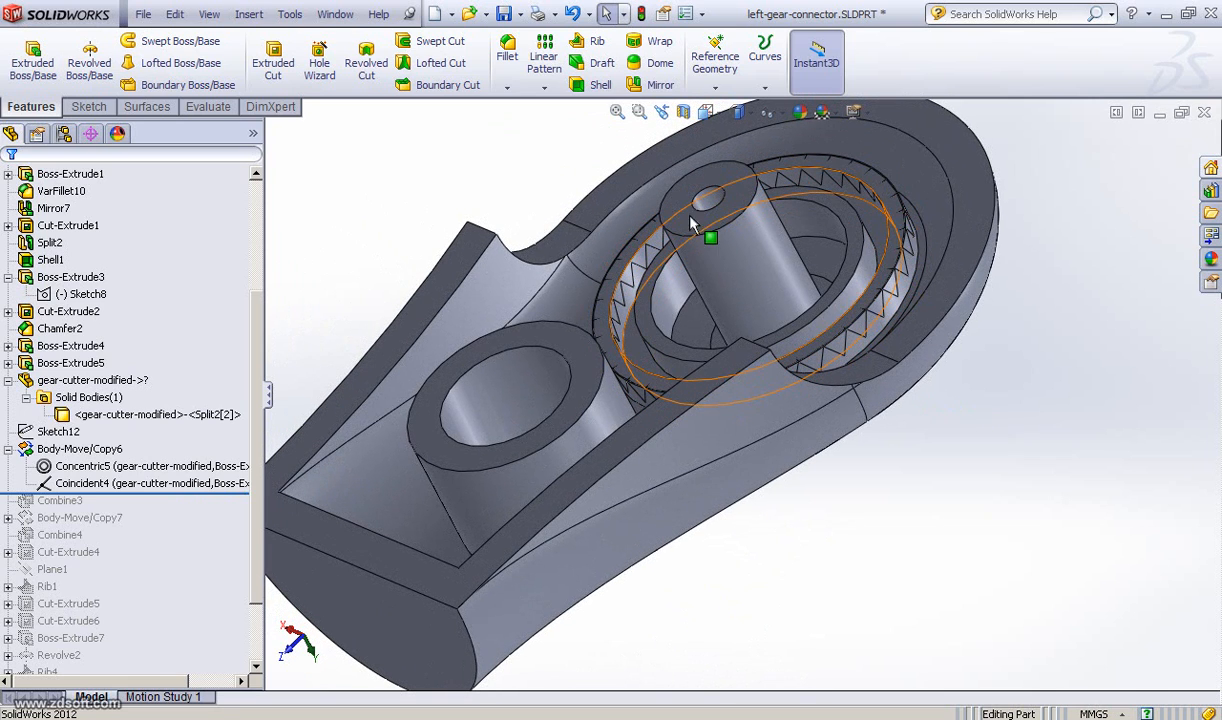
{"action": "left_click_drag", "start_coordinate": [690, 222], "coordinate": [884, 305]}
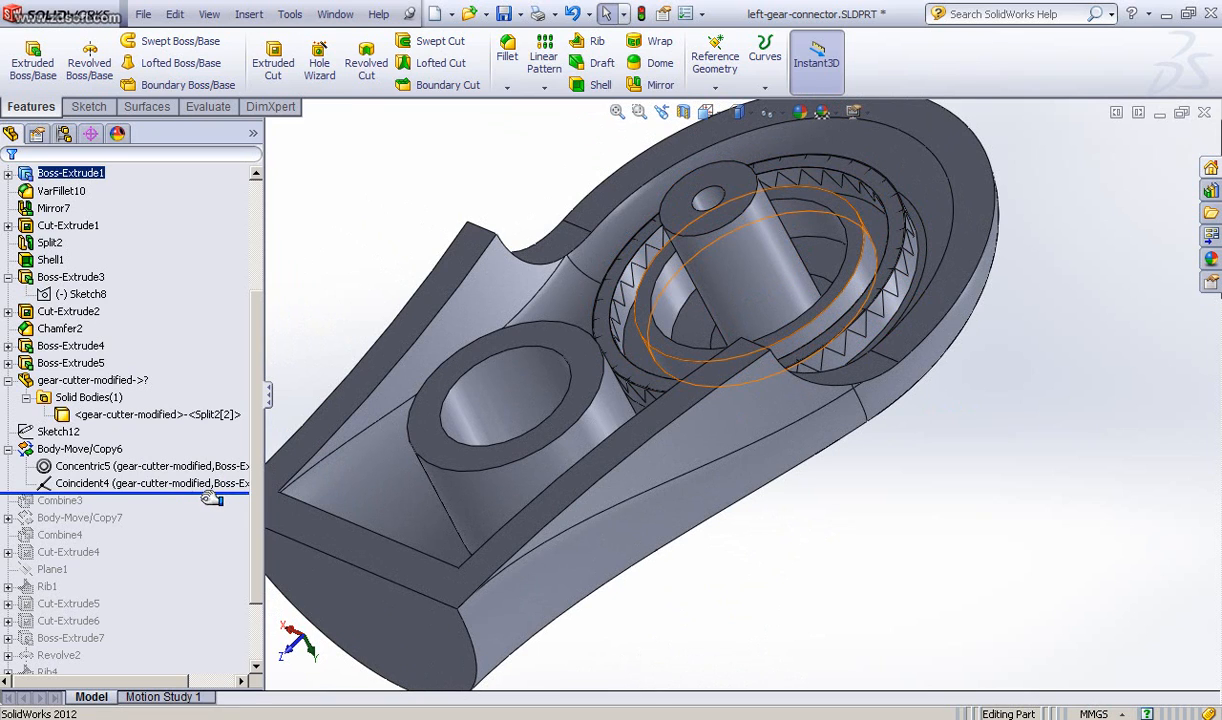
- Roll the feature history forward past Combine3 to apply the larger toothed ring to the housing
{"action": "left_click_drag", "start_coordinate": [212, 498], "coordinate": [207, 510]}
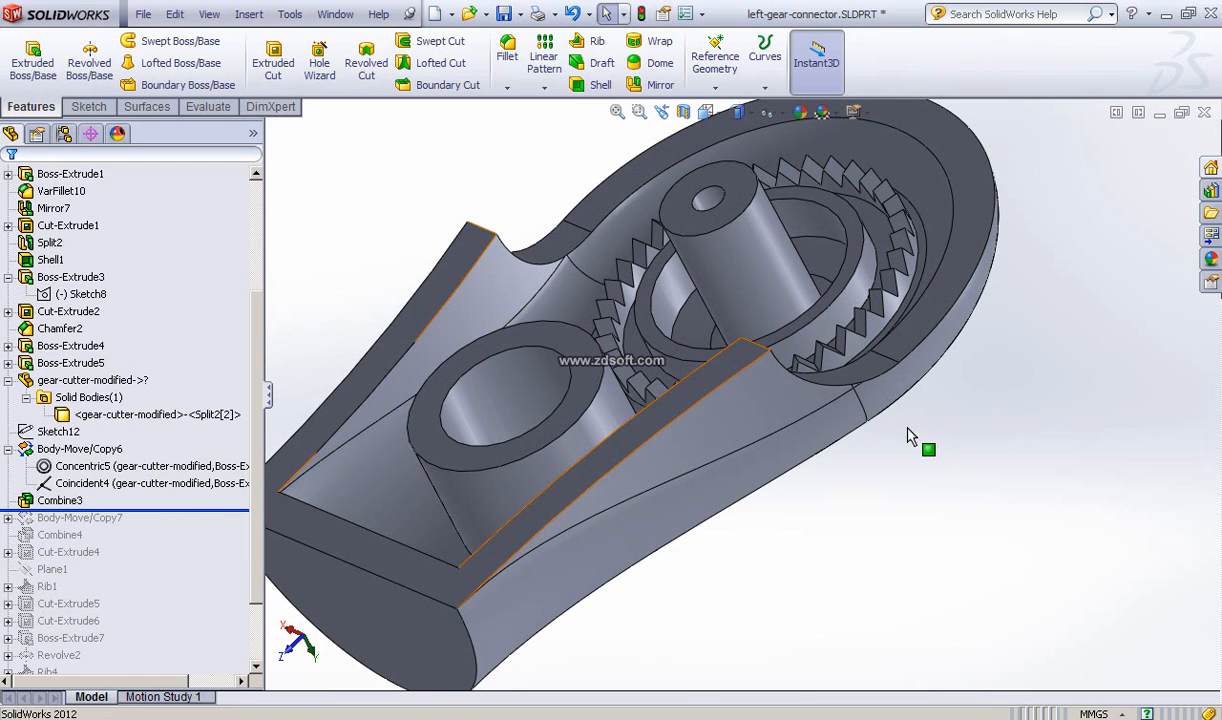
{"action": "scroll", "coordinate": [859, 436], "scroll_direction": "up", "scroll_amount": 1}
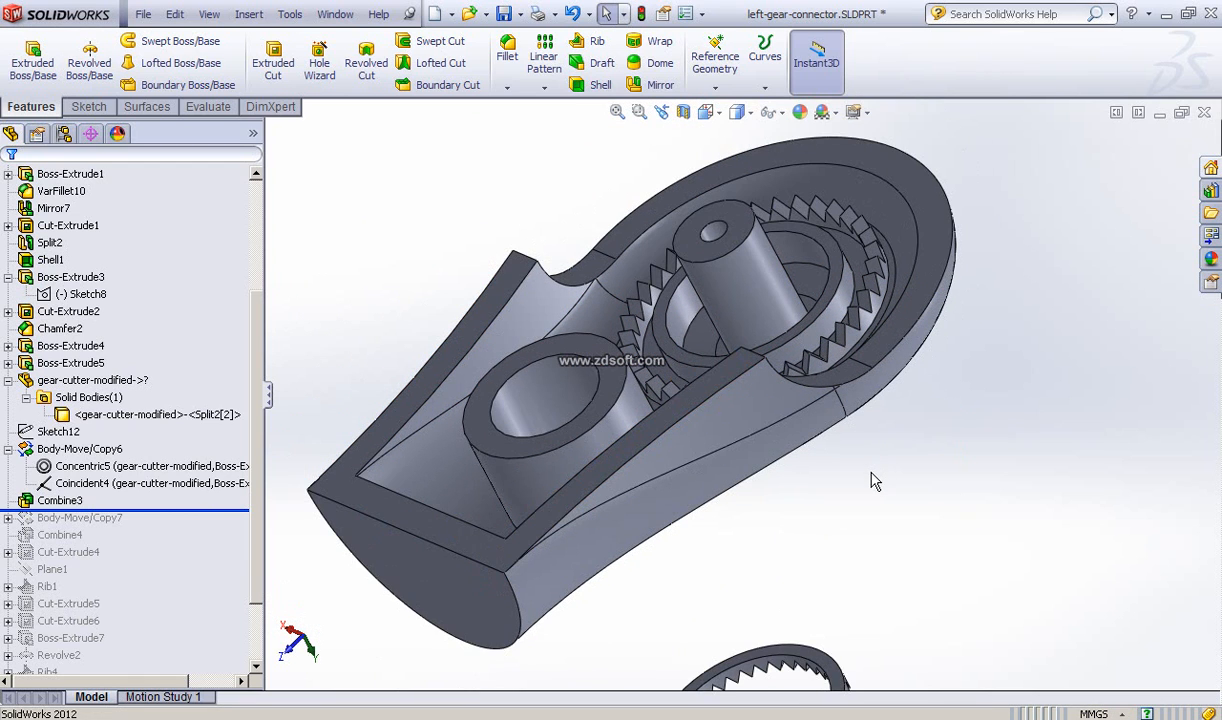
{"action": "middle_click_drag", "start_coordinate": [873, 472], "coordinate": [931, 329], "text": "ctrl"}
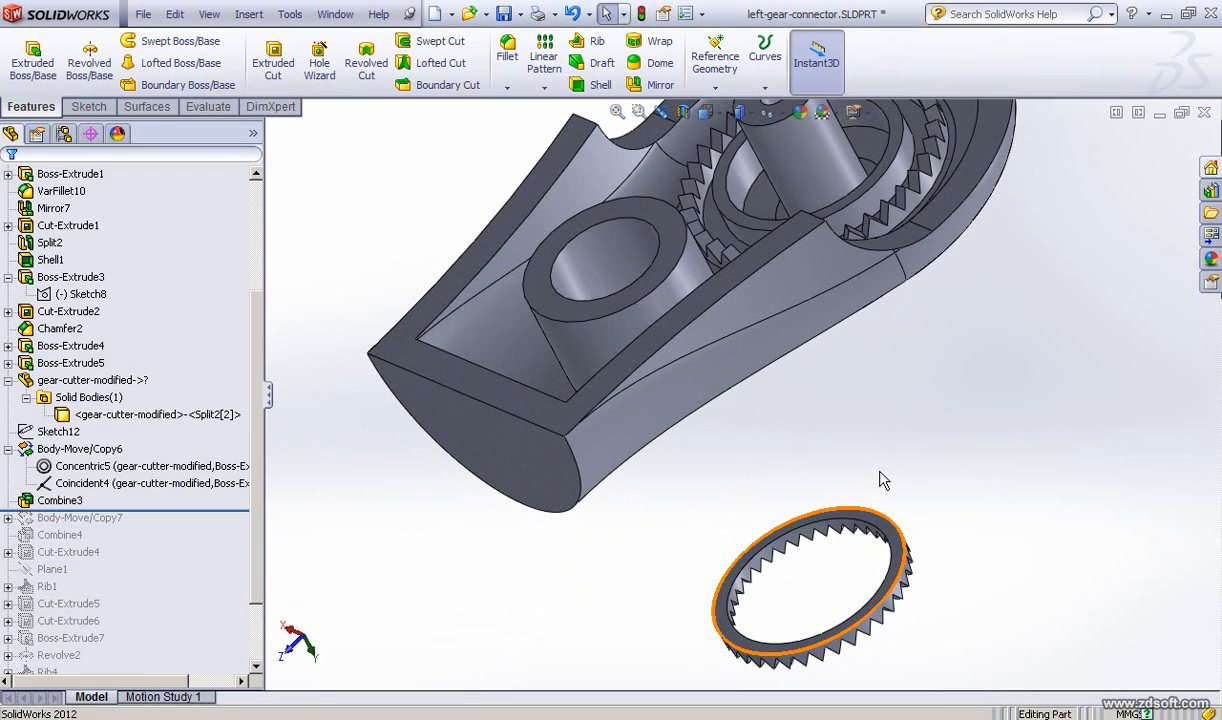
{"action": "scroll", "coordinate": [880, 411], "scroll_direction": "up", "scroll_amount": 1}
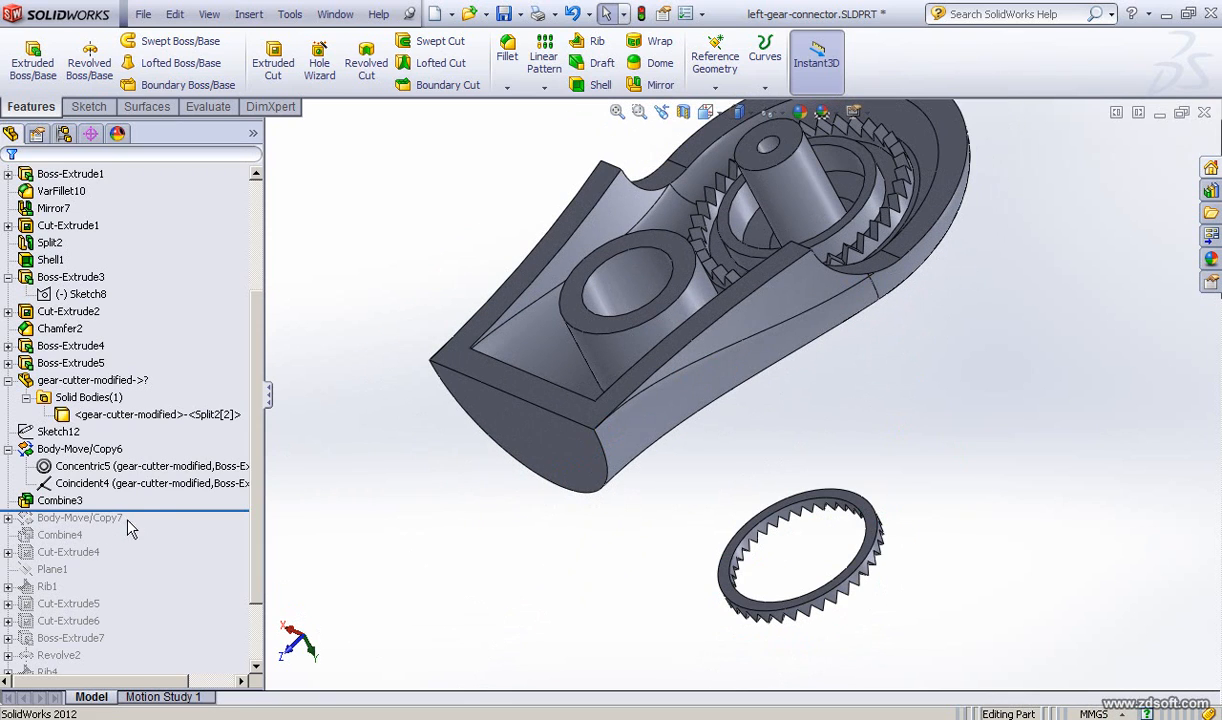
- Roll the feature history forward past Body-Move/Copy7 to bring the smaller toothed ring into the housing
{"action": "mouse_move", "coordinate": [147, 511]}
{"action": "left_mouse_down"}
{"action": "mouse_move", "coordinate": [164, 515]}
{"action": "mouse_move", "coordinate": [158, 530]}
{"action": "left_mouse_up"}
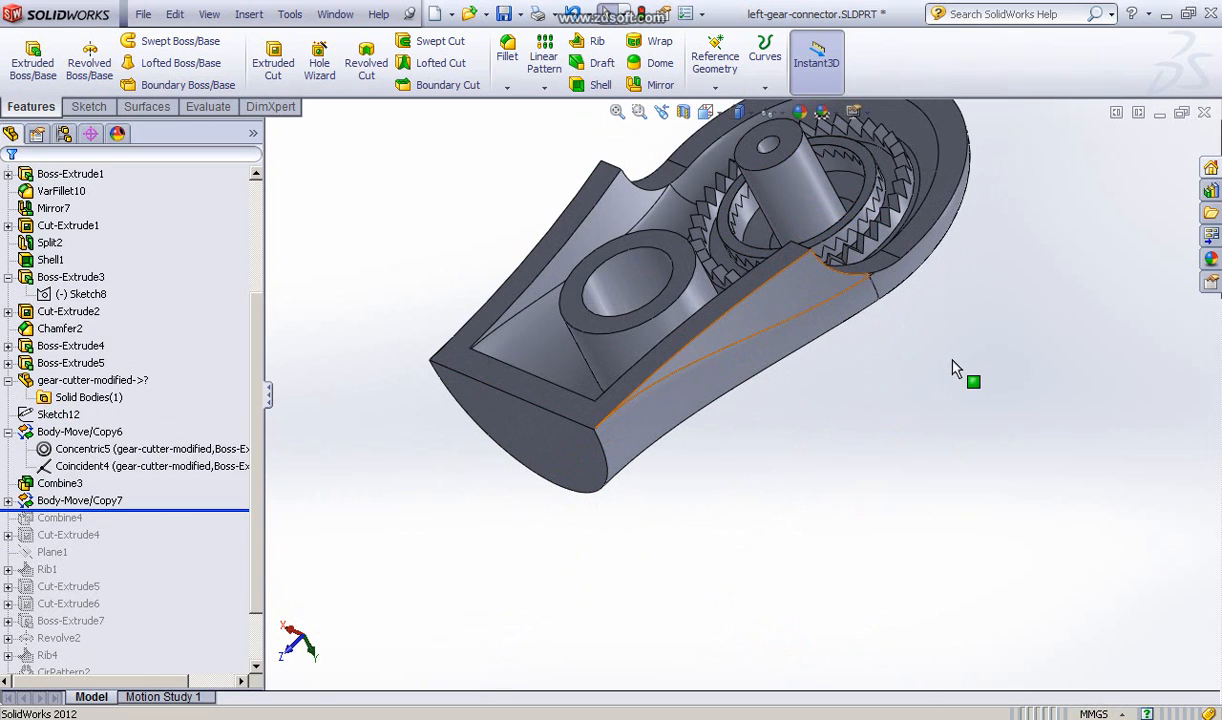
{"action": "middle_click_drag", "start_coordinate": [928, 441], "coordinate": [858, 456]}
{"action": "scroll", "coordinate": [857, 453], "scroll_direction": "down", "scroll_amount": 3}
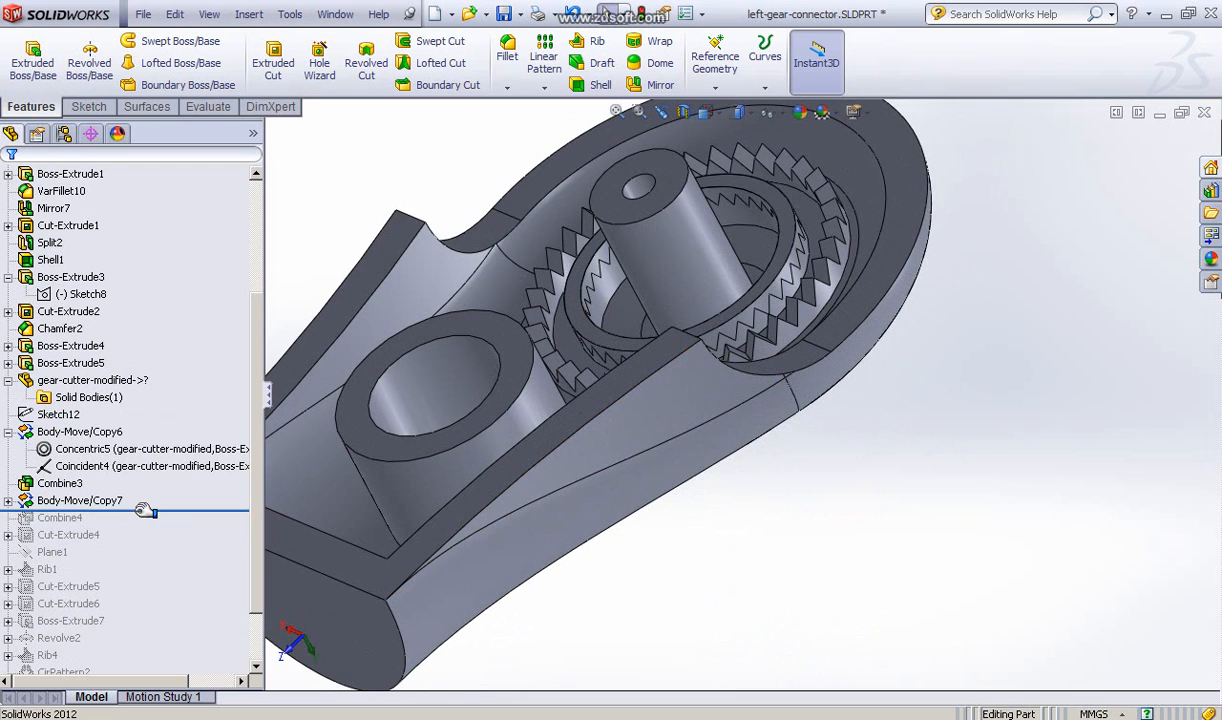
- Roll the feature history forward past Combine4 and review the body-move features and both rings of teeth in the housing
{"action": "left_click_drag", "start_coordinate": [150, 509], "coordinate": [164, 520]}
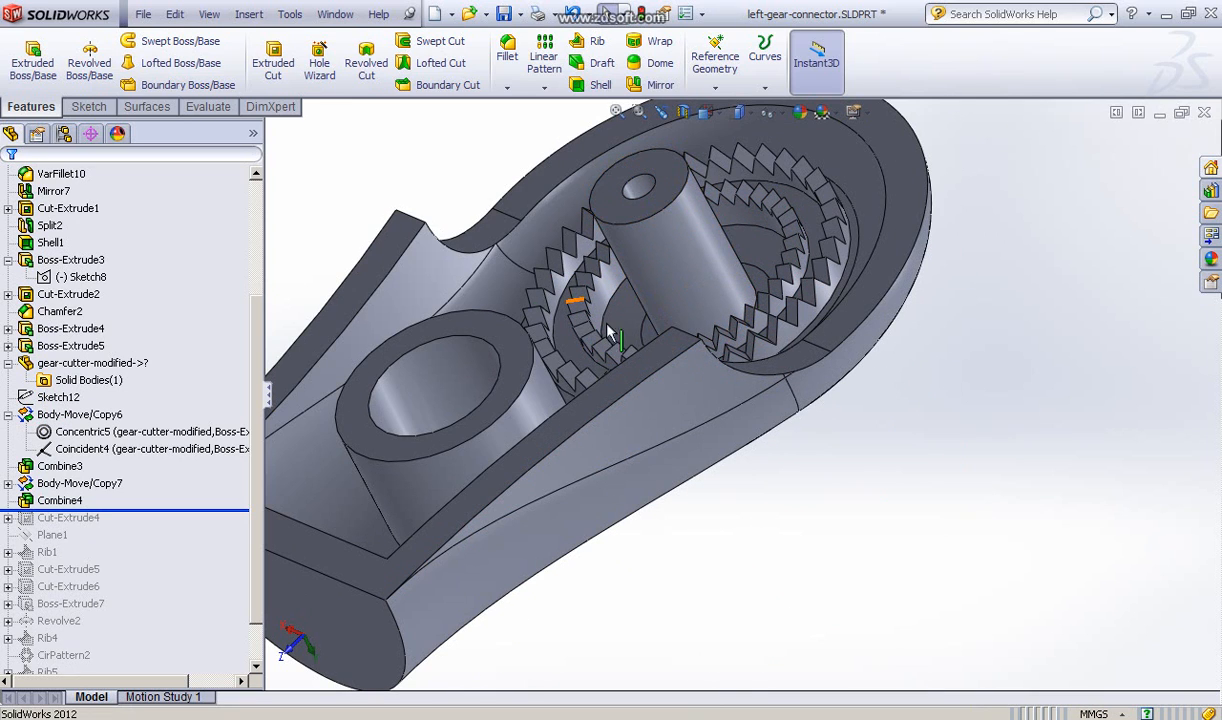
{"action": "left_click", "coordinate": [68, 517]}
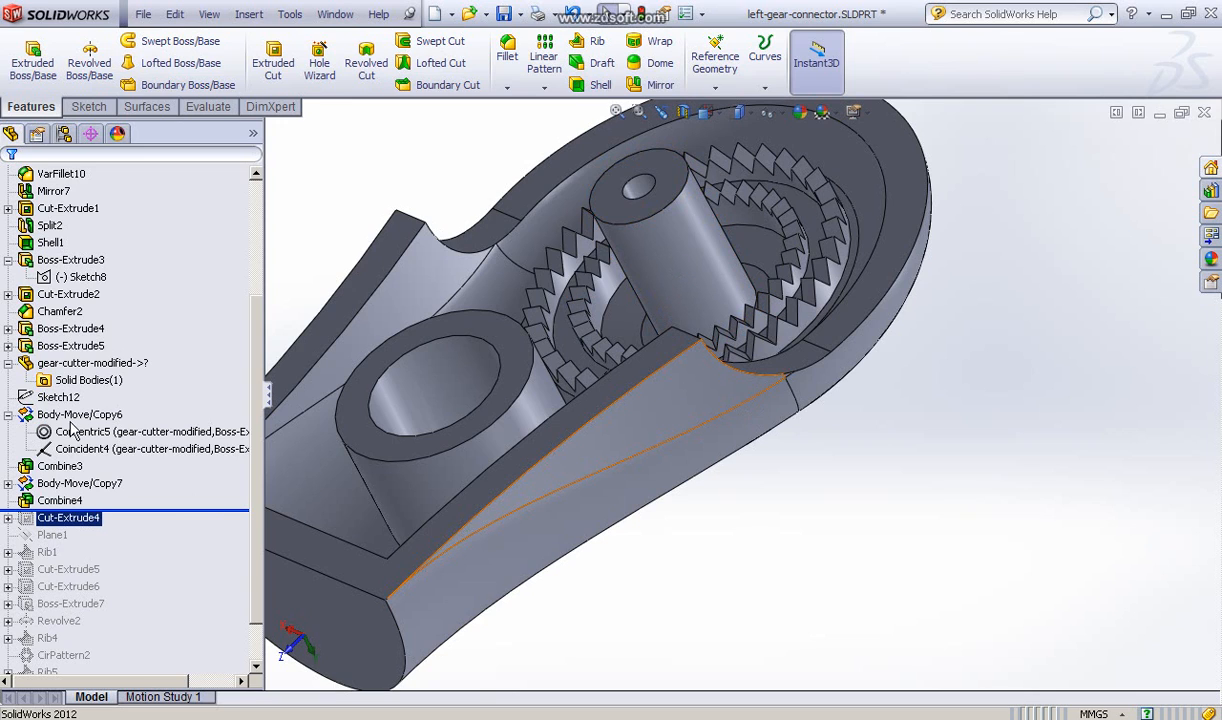
{"action": "left_click", "coordinate": [895, 436]}
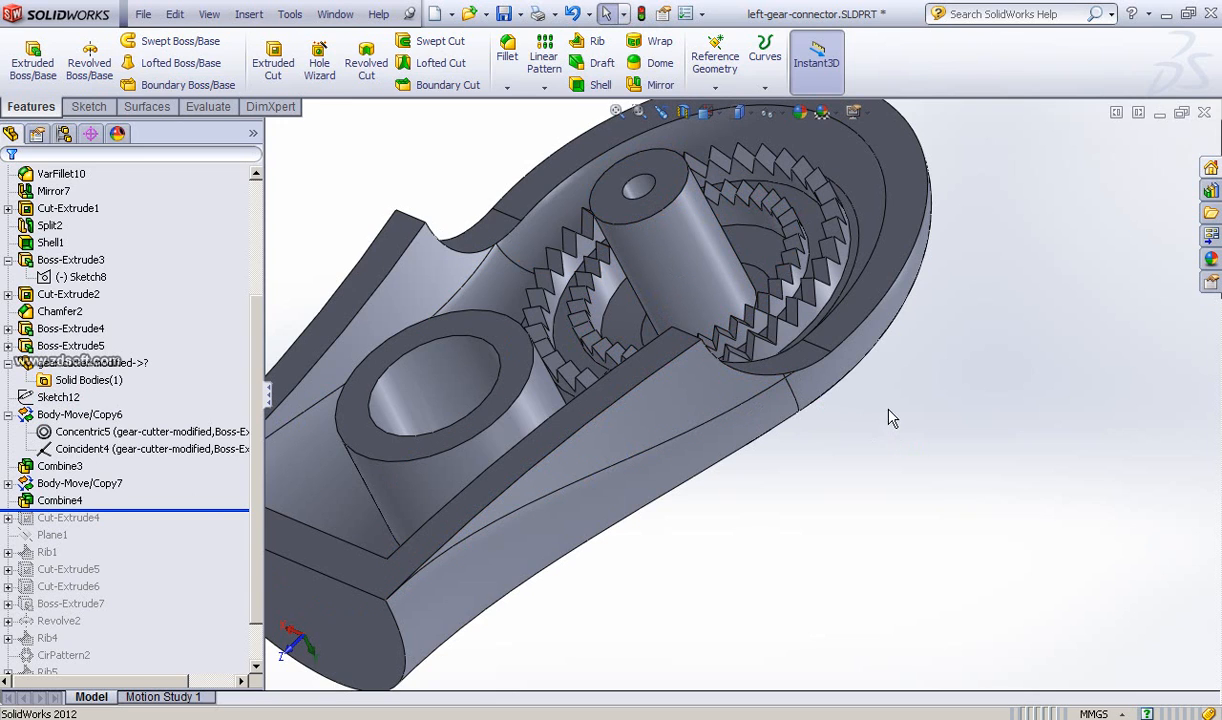
{"action": "left_click", "coordinate": [113, 449]}
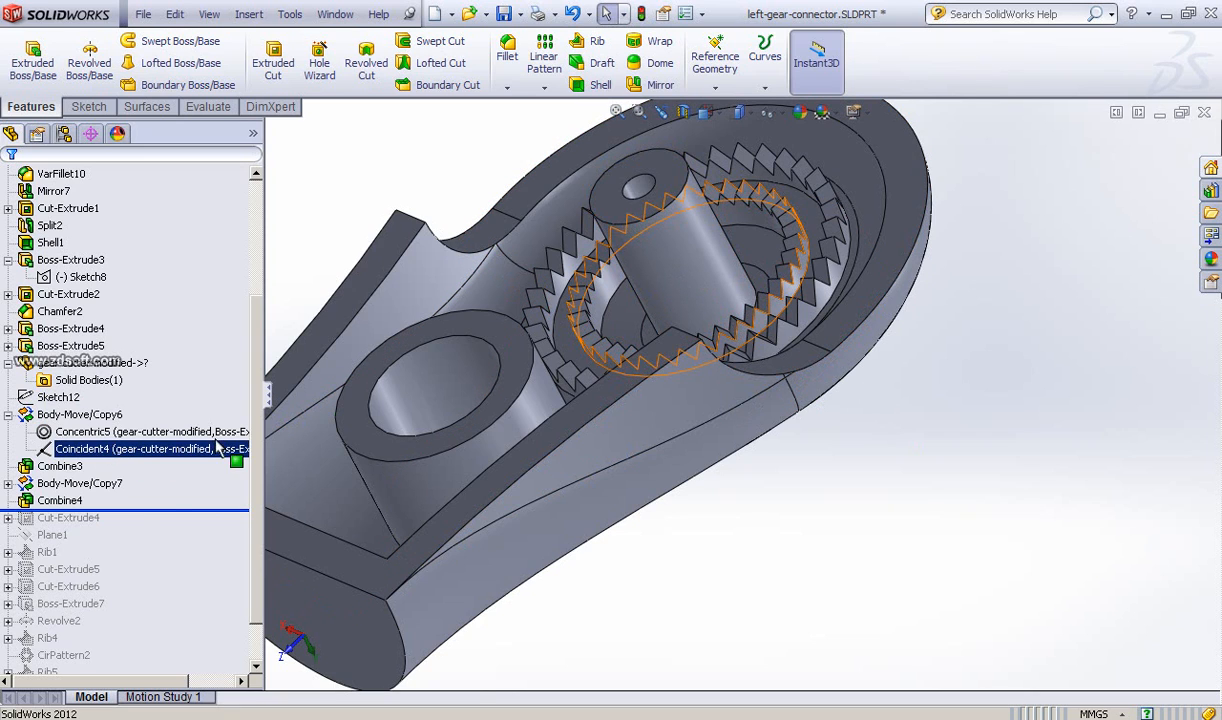
{"action": "left_click", "coordinate": [94, 484]}
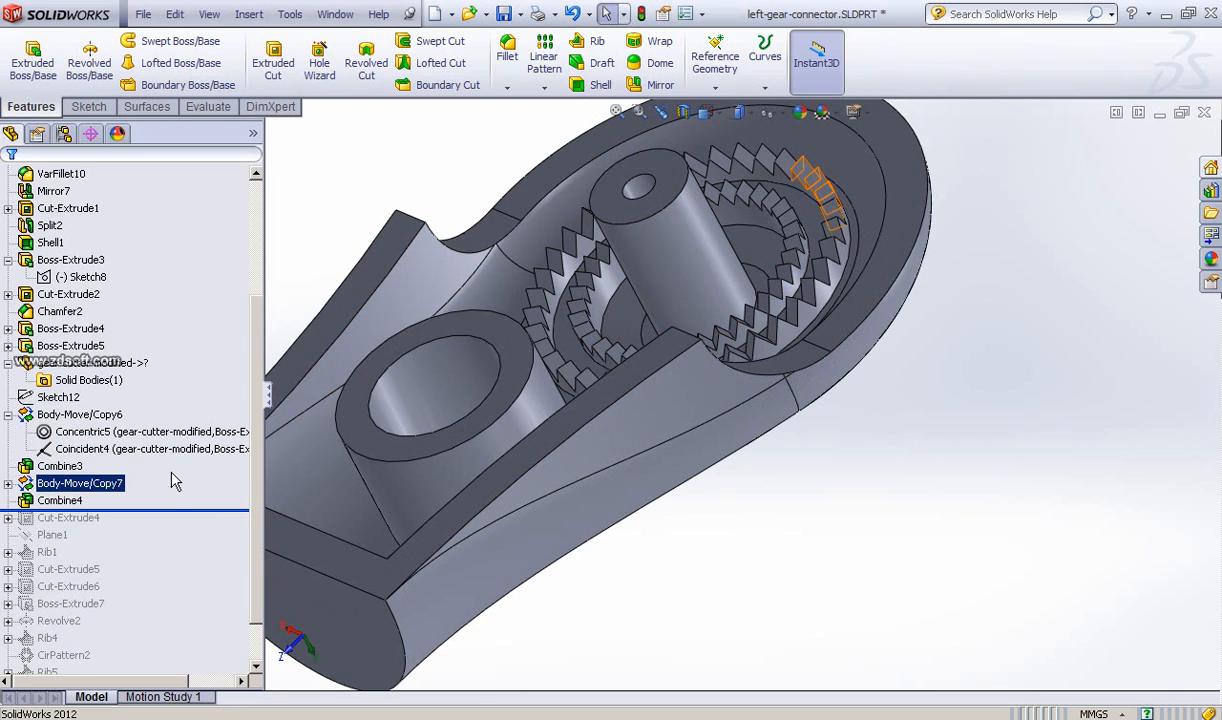
{"action": "left_click", "coordinate": [790, 490]}
{"action": "scroll", "coordinate": [790, 490], "scroll_direction": "up", "scroll_amount": 3}
{"action": "middle_click_drag", "start_coordinate": [795, 499], "coordinate": [846, 486]}
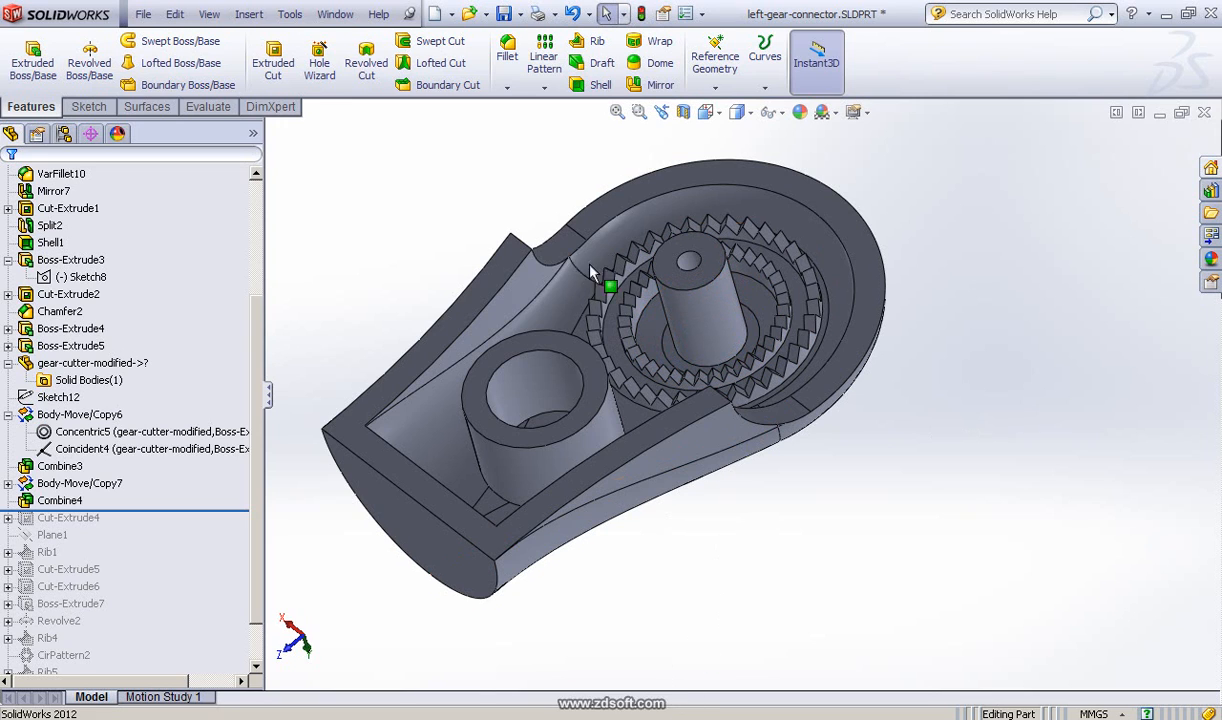
- Create a new part document and start a sketch on the Top Plane
{"action": "left_click", "coordinate": [435, 16]}
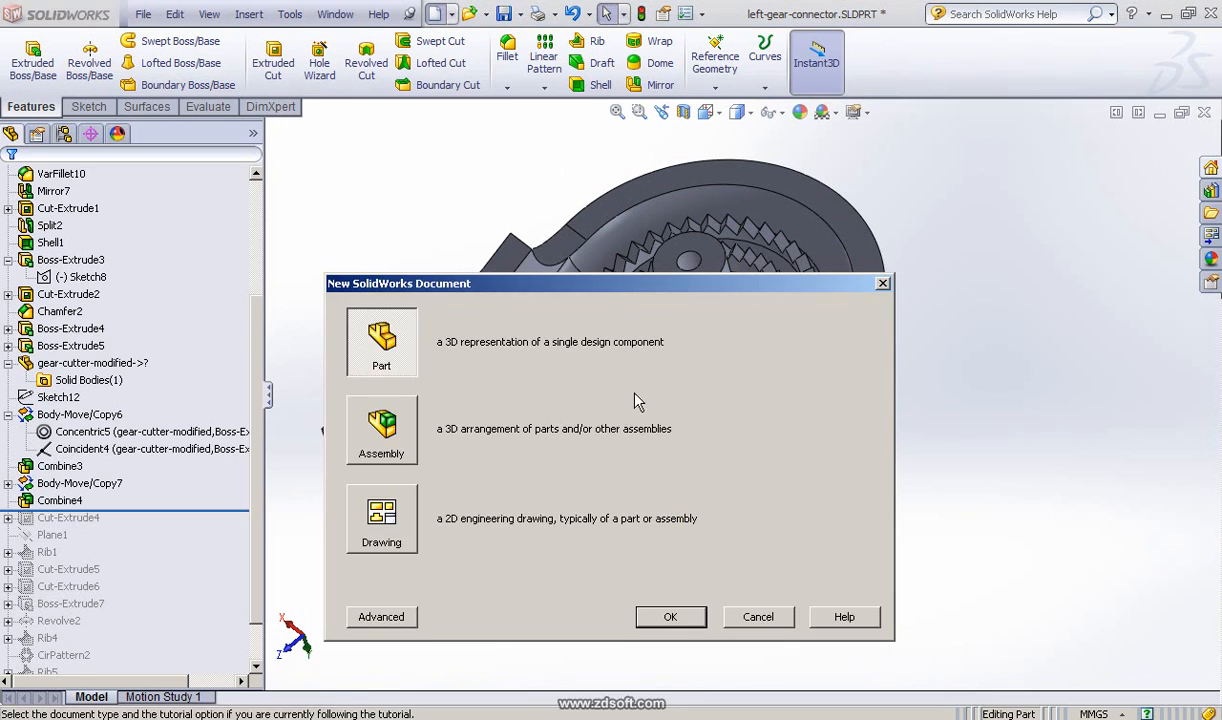
{"action": "left_click", "coordinate": [671, 617]}
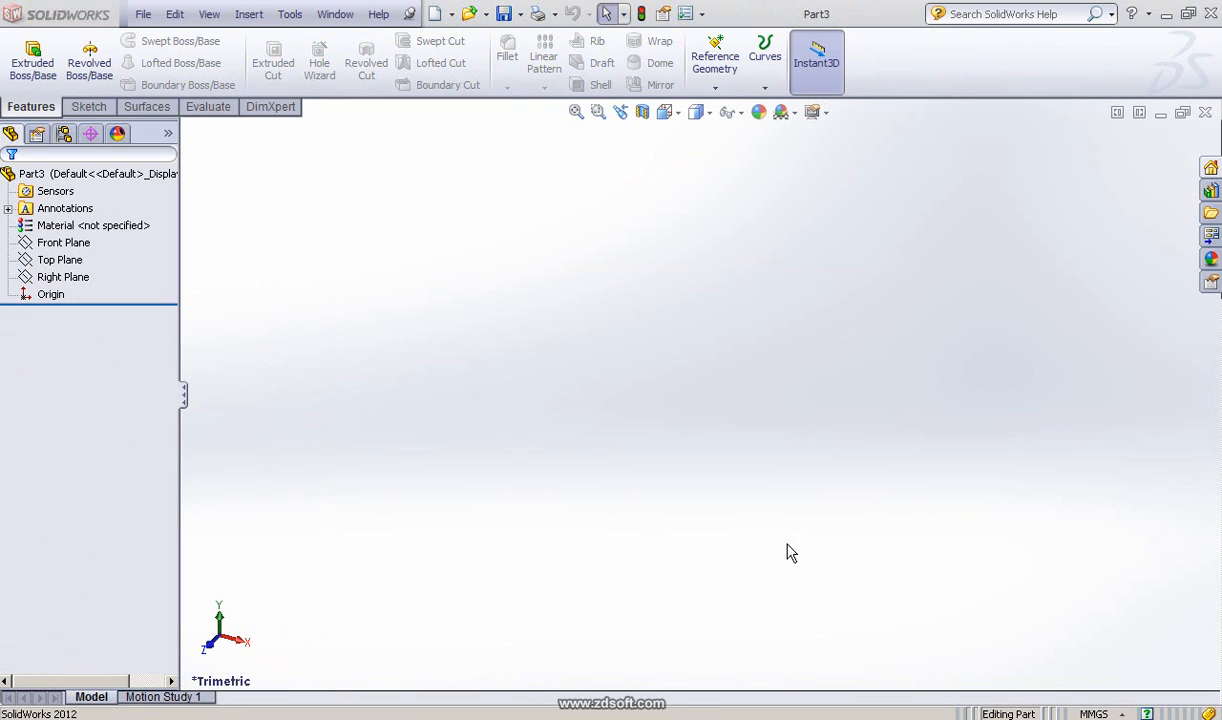
{"action": "left_click", "coordinate": [46, 262]}
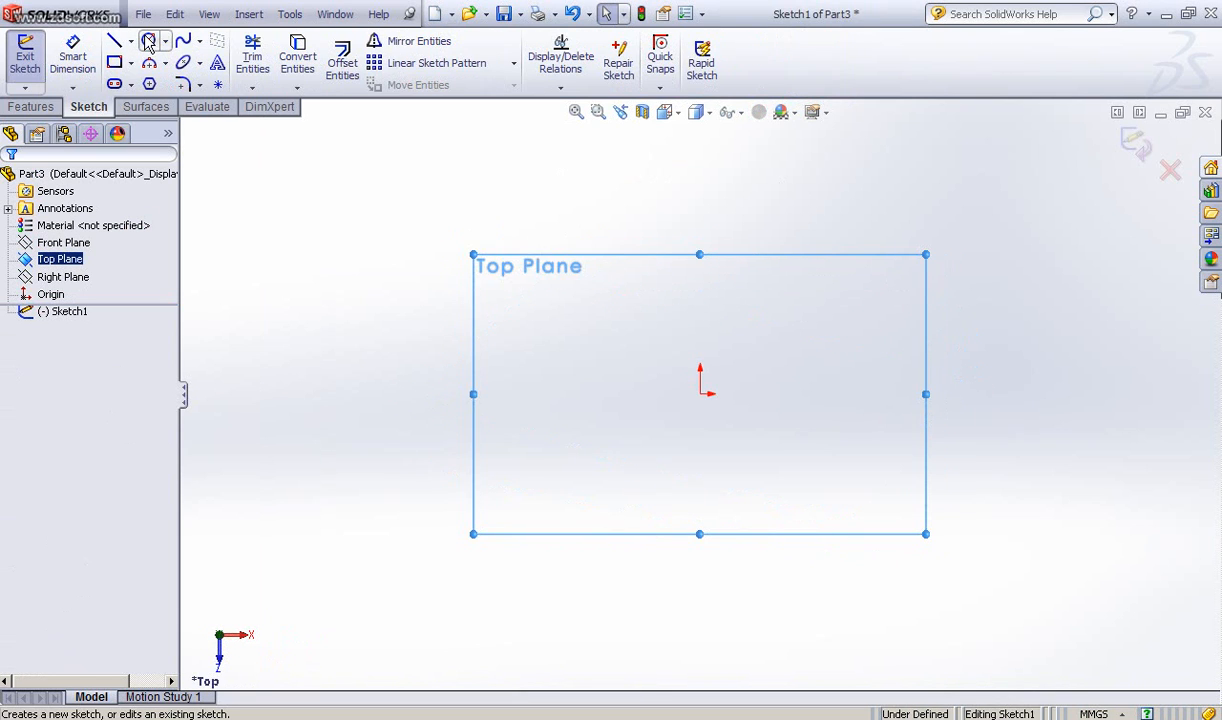
- Sketch two concentric circles centred on the origin, with radii of about 10.9 mm and 6.8 mm
{"action": "left_click", "coordinate": [148, 42]}
{"action": "left_click", "coordinate": [700, 393]}
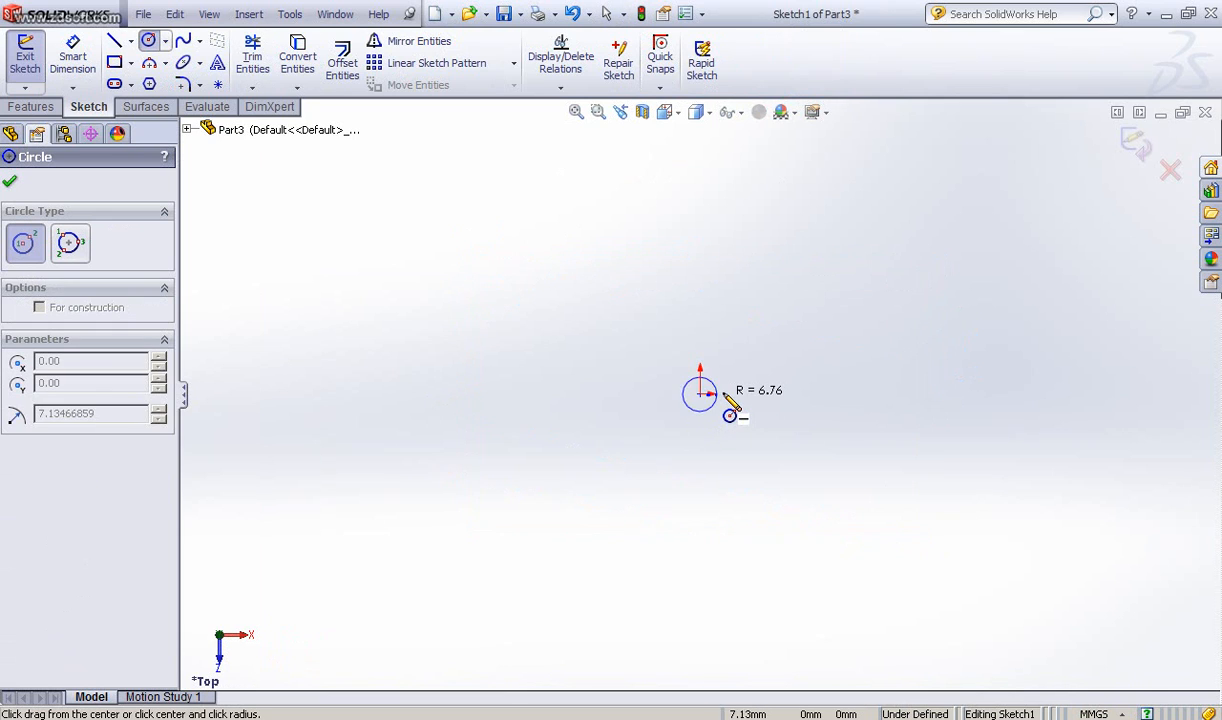
{"action": "left_click", "coordinate": [719, 411]}
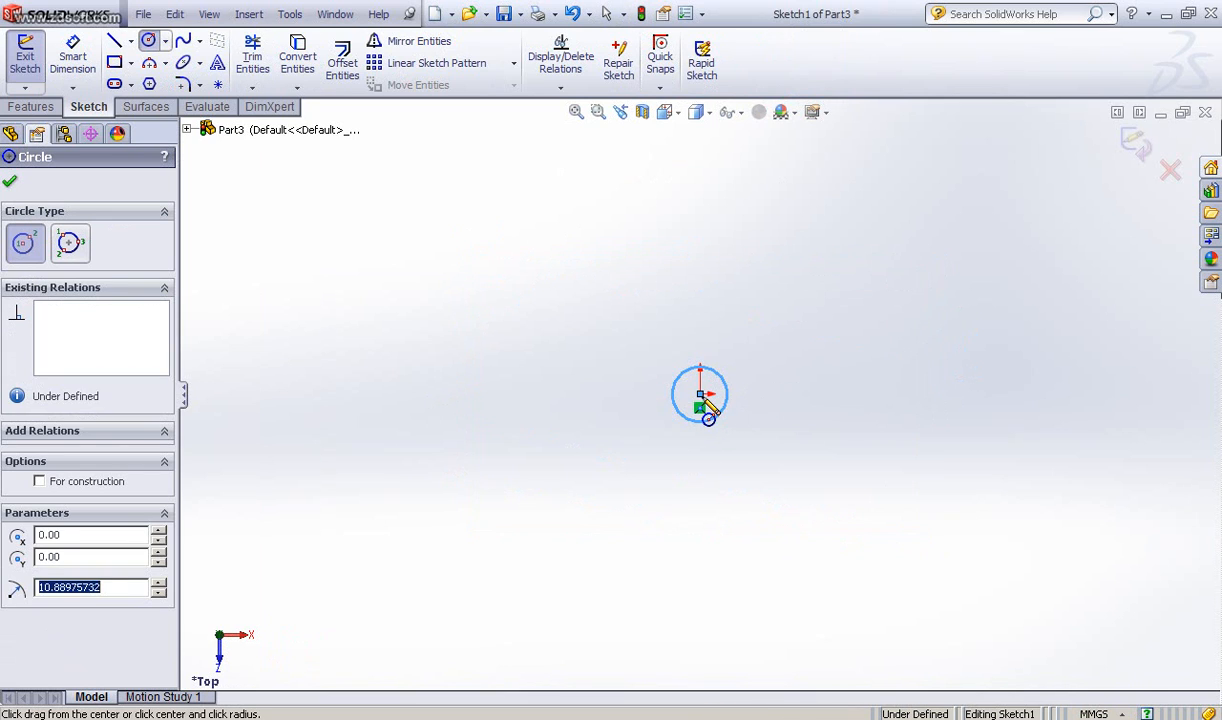
{"action": "left_click", "coordinate": [700, 394]}
{"action": "left_click", "coordinate": [717, 398]}
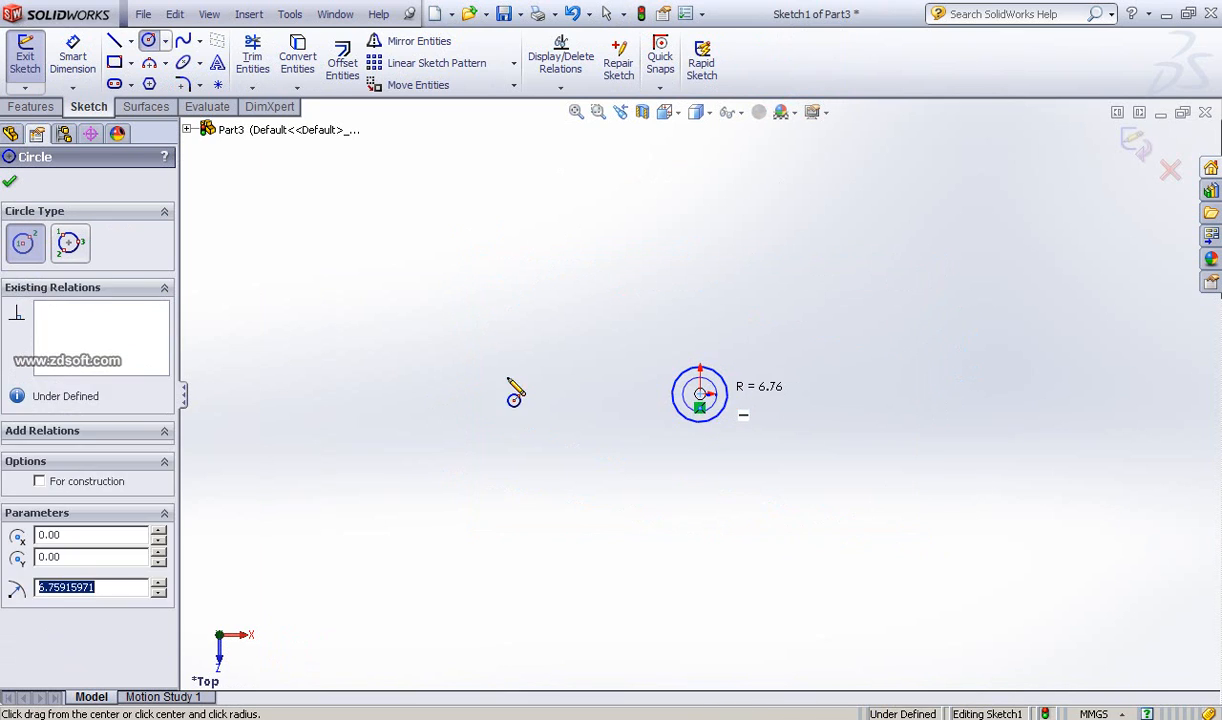
{"action": "left_click", "coordinate": [12, 186]}
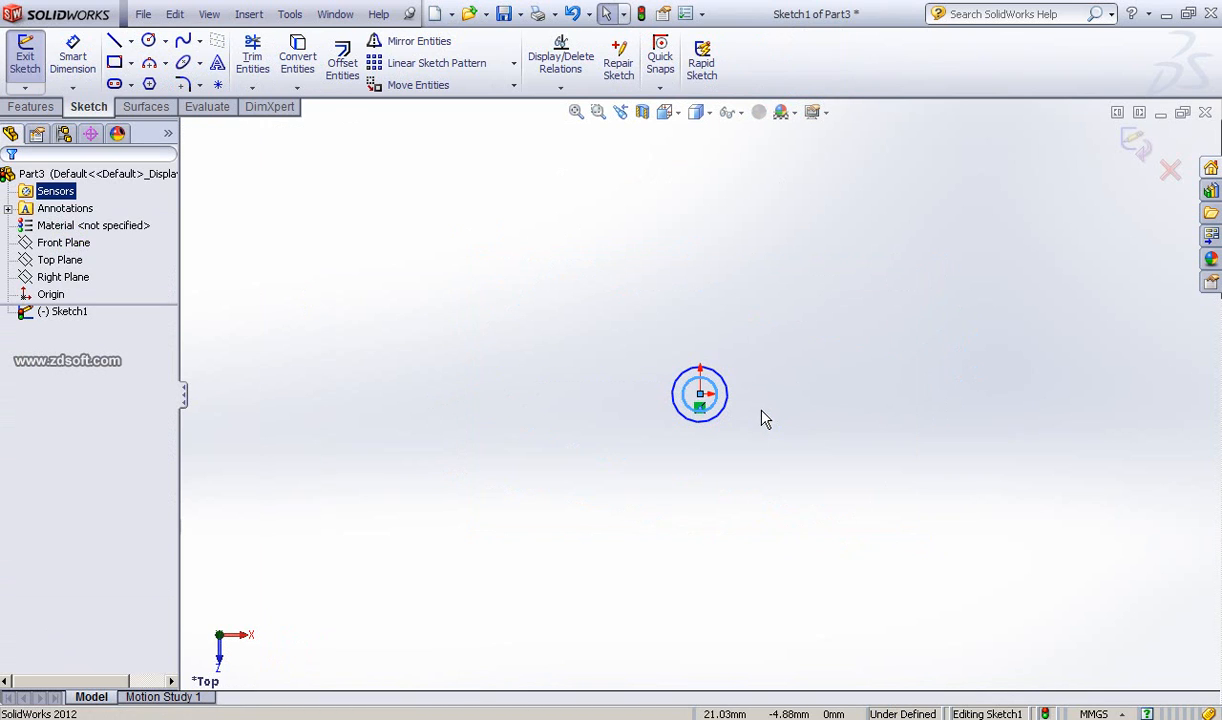
- Dimension the outer circle's diameter to 19 mm
{"action": "key", "text": "f"}
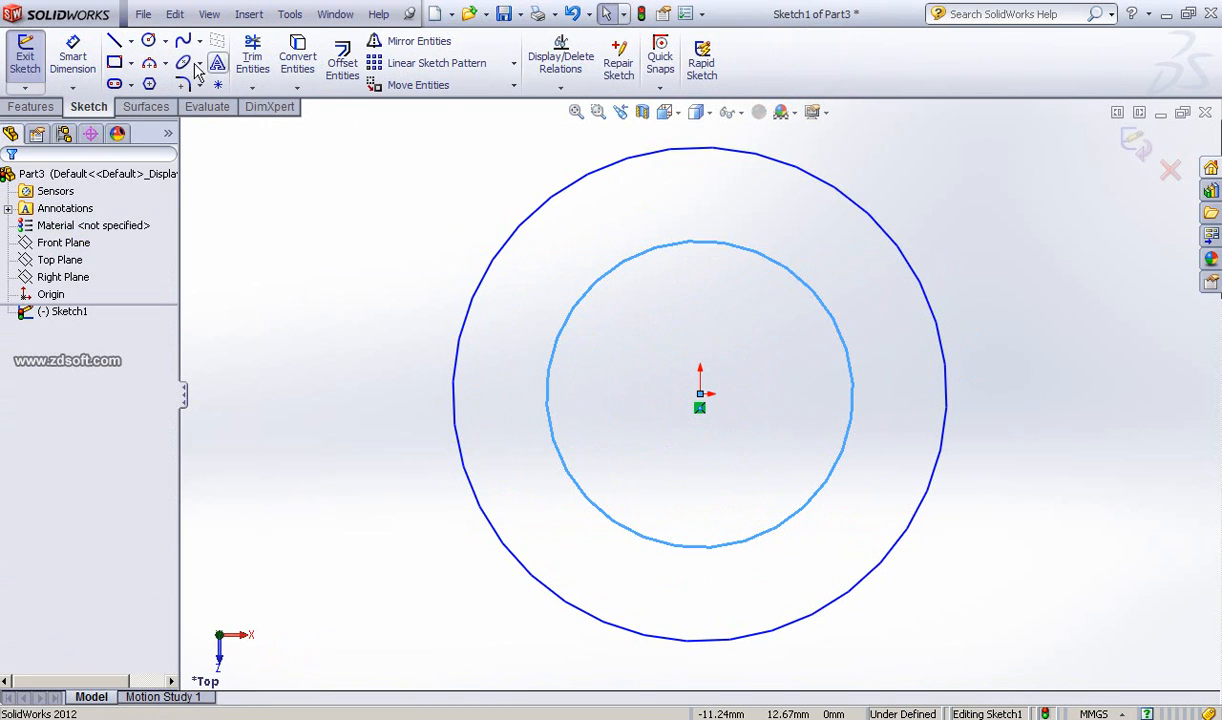
{"action": "left_click", "coordinate": [70, 76]}
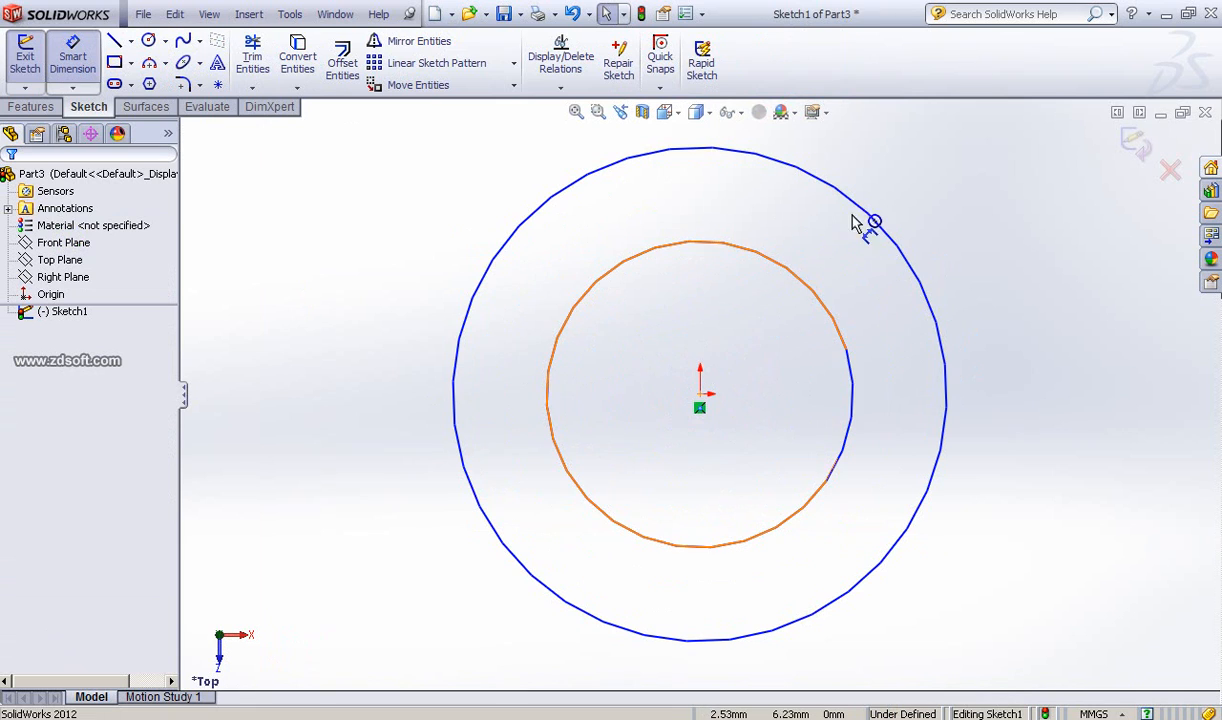
{"action": "left_click", "coordinate": [922, 230]}
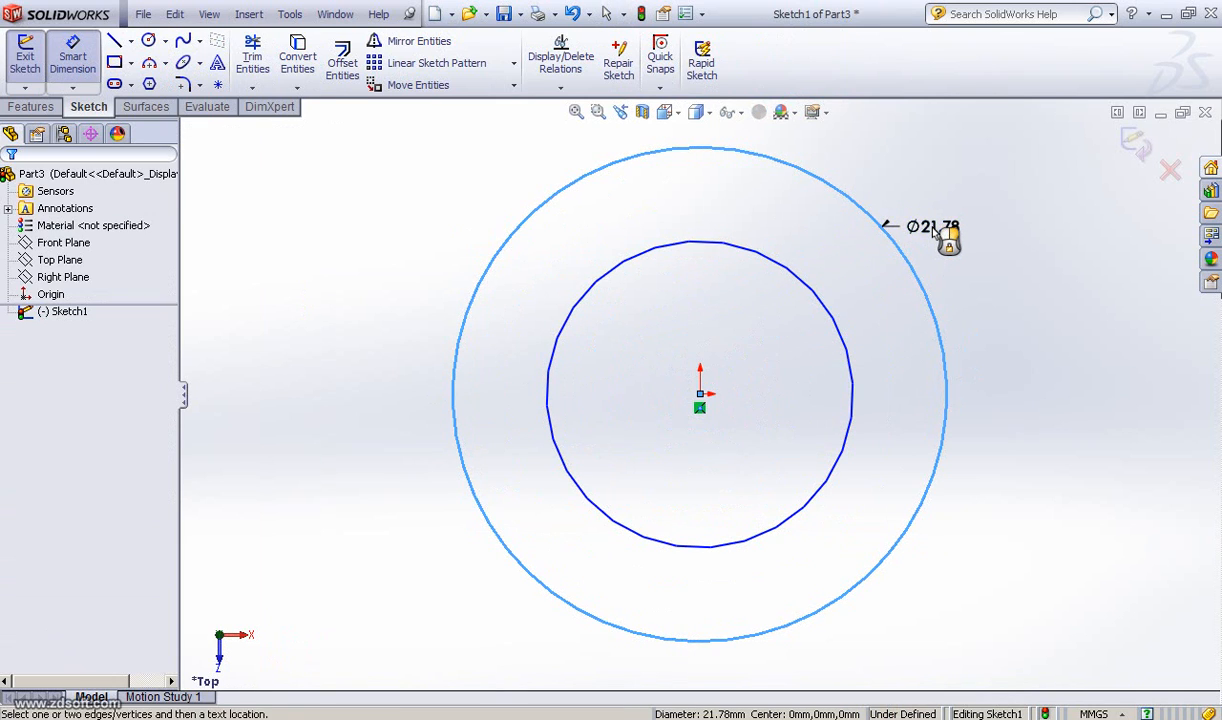
{"action": "left_click", "coordinate": [940, 236]}
{"action": "type", "text": "1"}
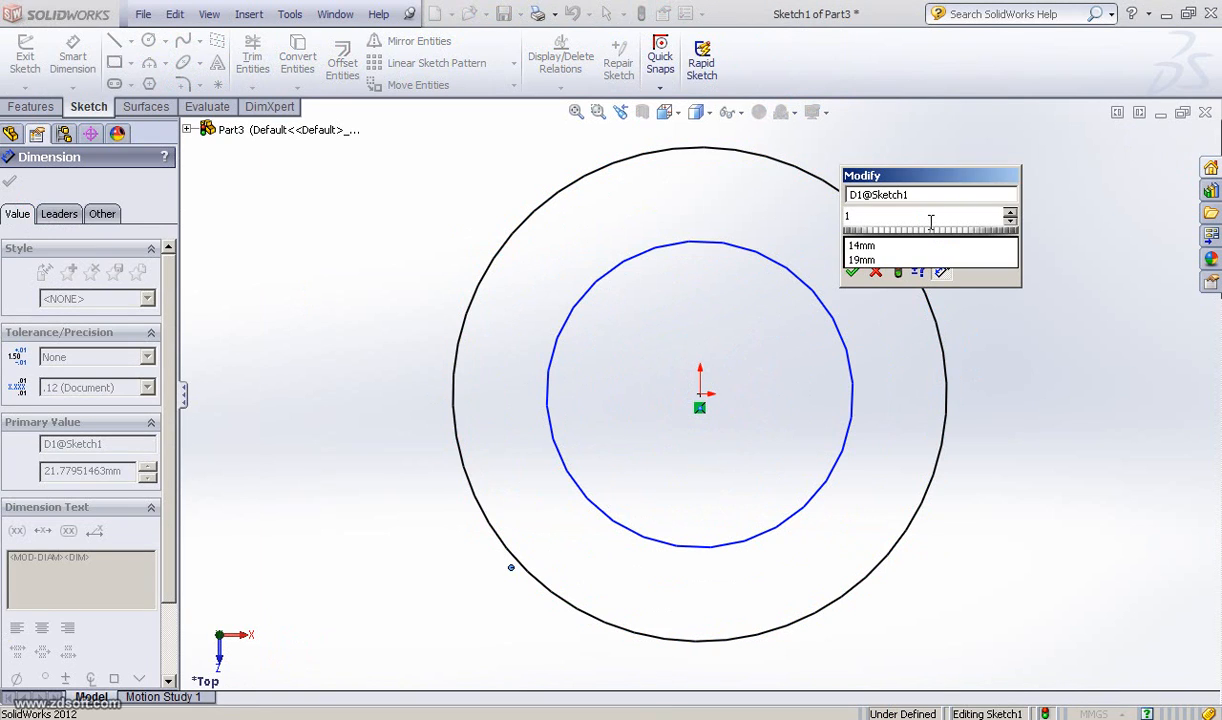
{"action": "type", "text": "9"}
{"action": "left_click", "coordinate": [851, 272]}
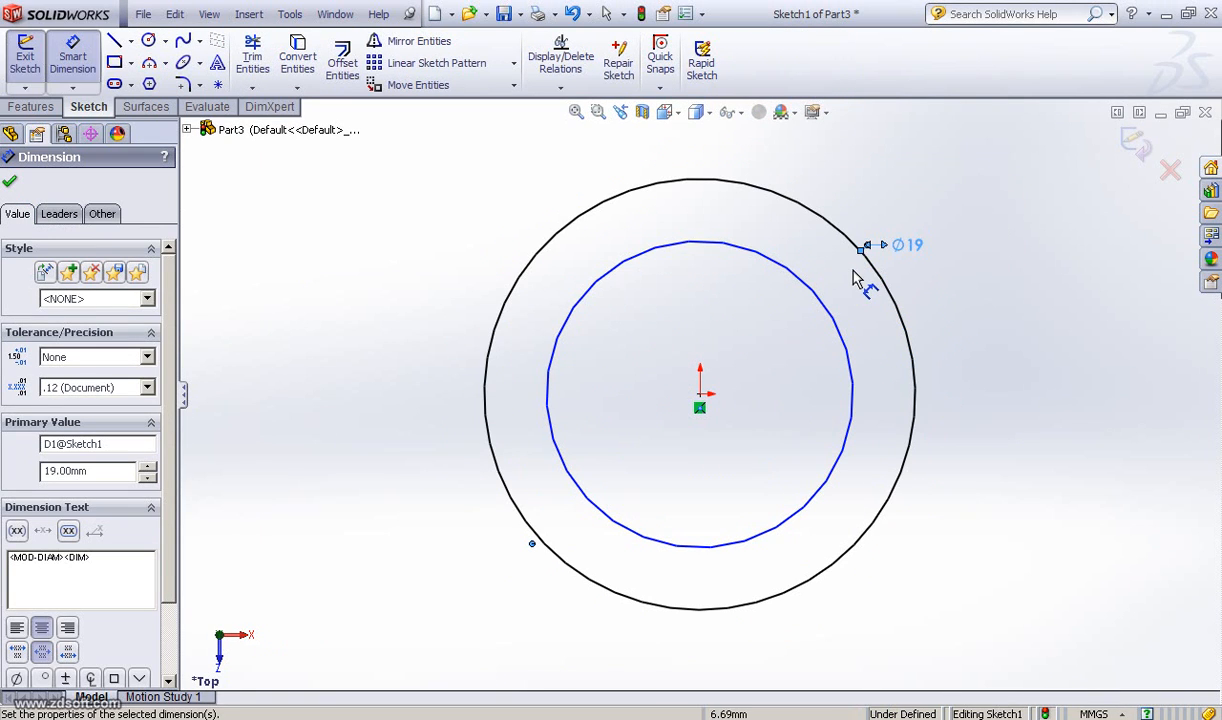
- Dimension the inner circle's diameter to 14 mm and finish dimensioning
{"action": "left_click", "coordinate": [868, 314]}
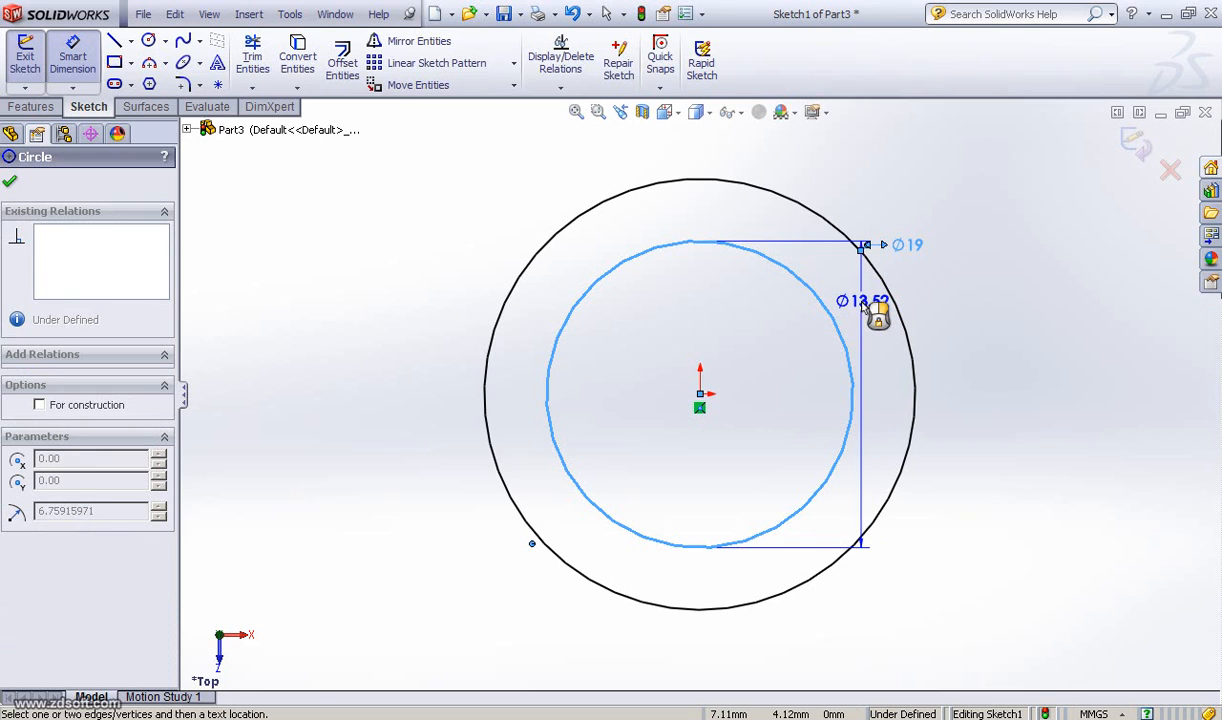
{"action": "left_click", "coordinate": [887, 320]}
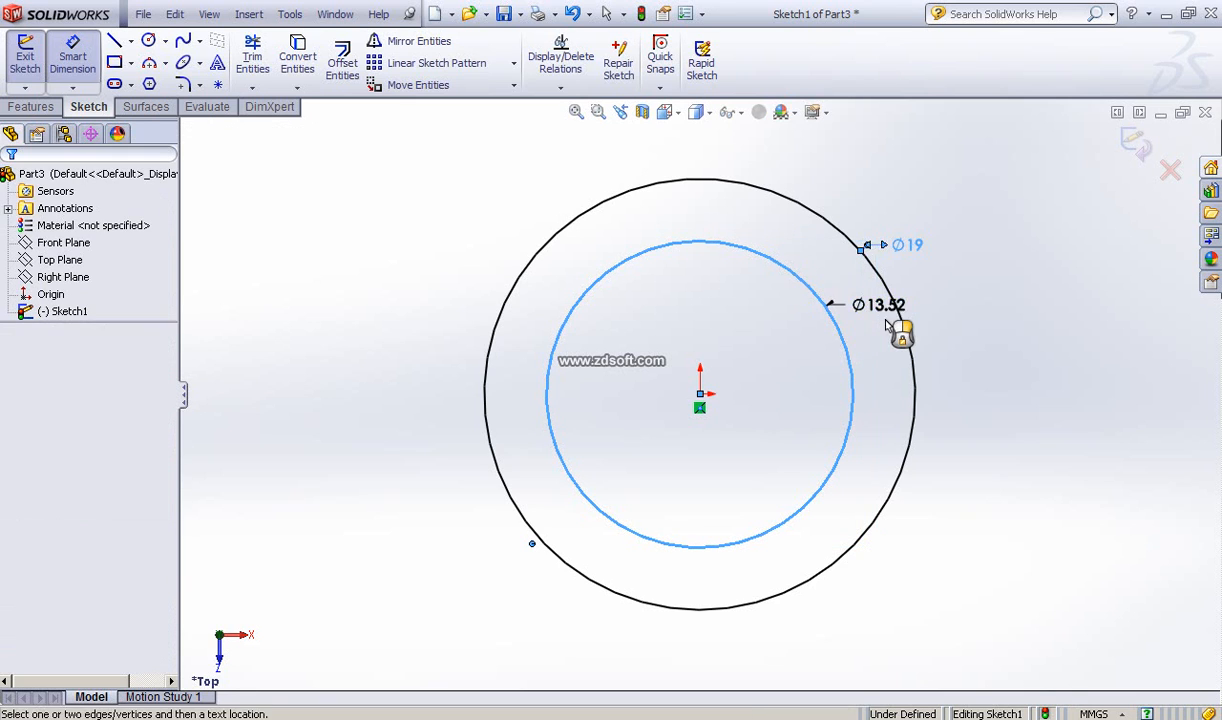
{"action": "type", "text": "14"}
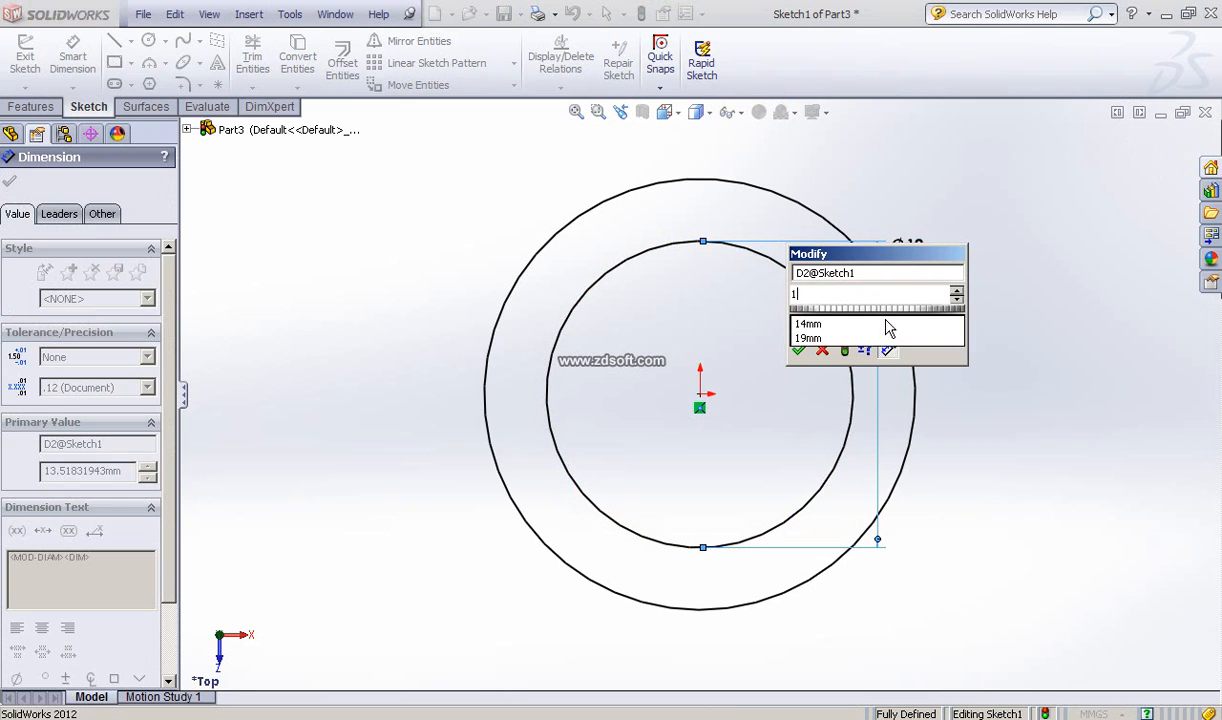
{"action": "left_click", "coordinate": [799, 349]}
{"action": "left_click", "coordinate": [11, 183]}
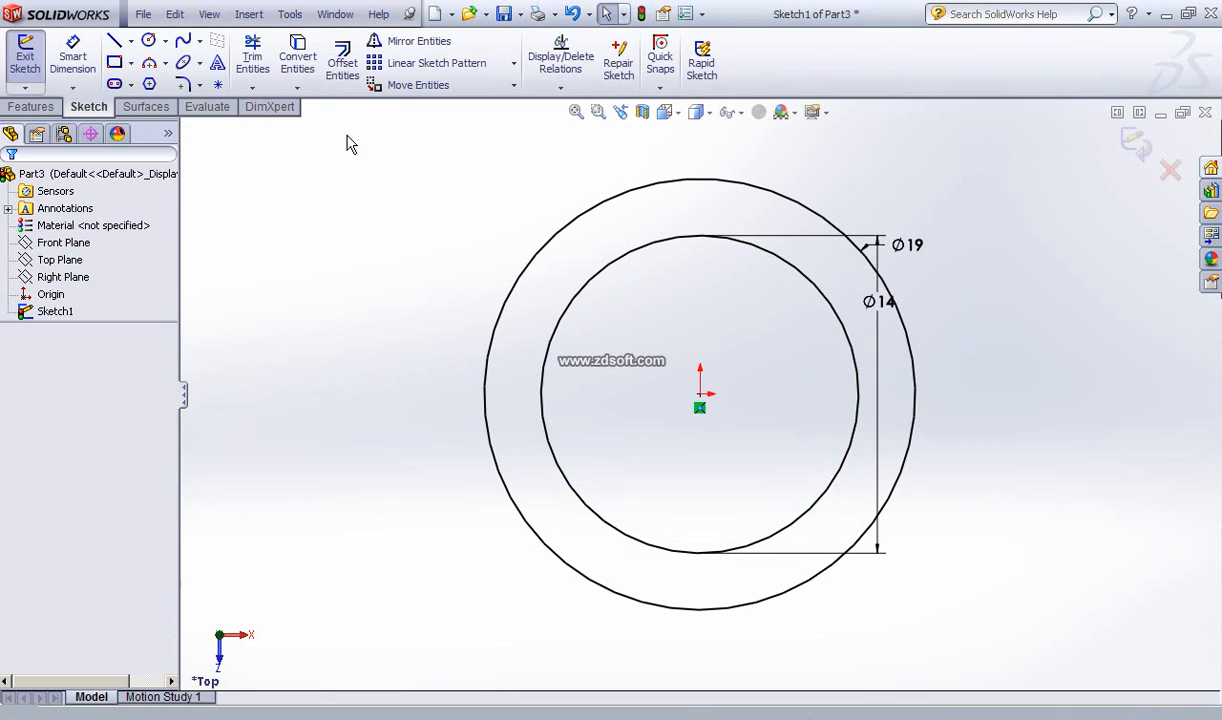
- Offset both the 19 mm and 14 mm circles inward by 1 mm, using the reversed direction
{"action": "left_click", "coordinate": [342, 62]}
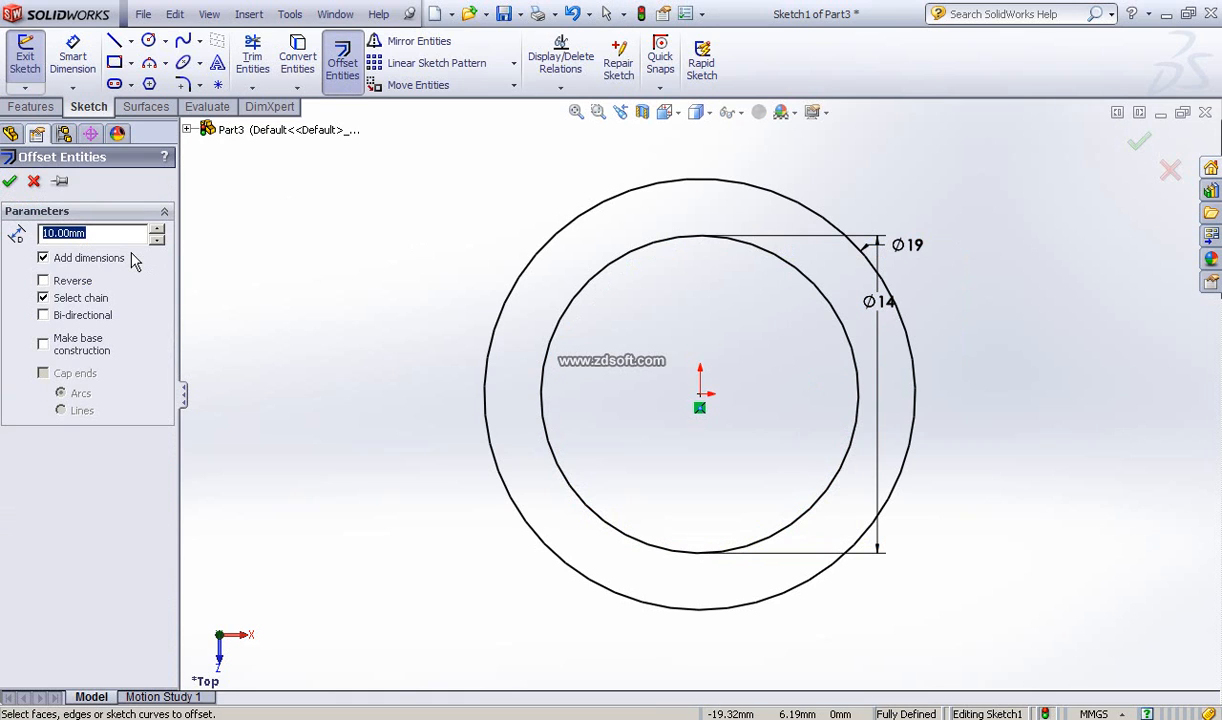
{"action": "type", "text": "1"}
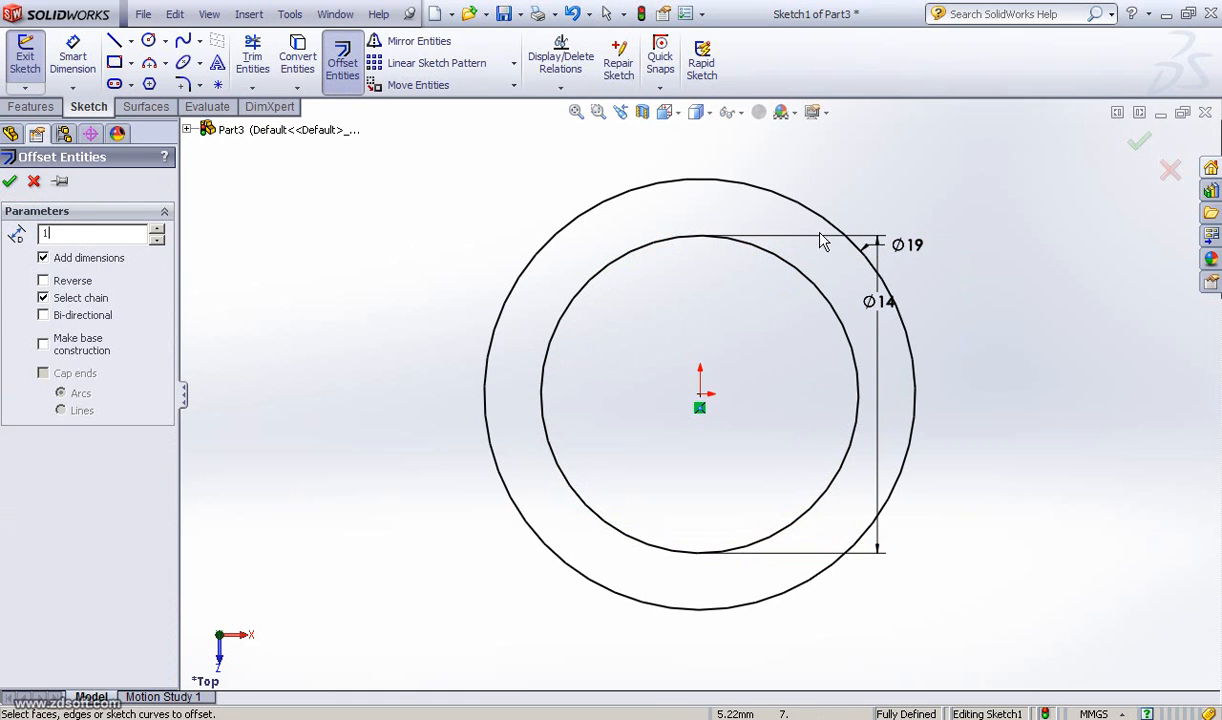
{"action": "left_click", "coordinate": [782, 224]}
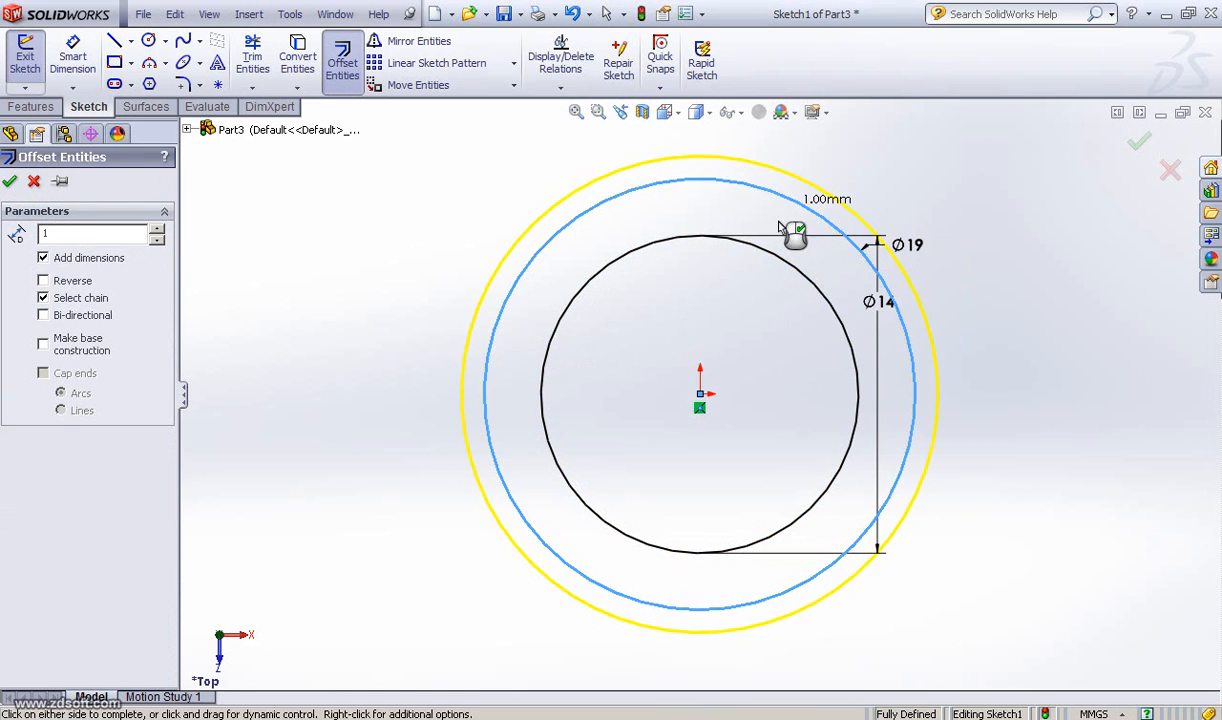
{"action": "left_click", "coordinate": [43, 281]}
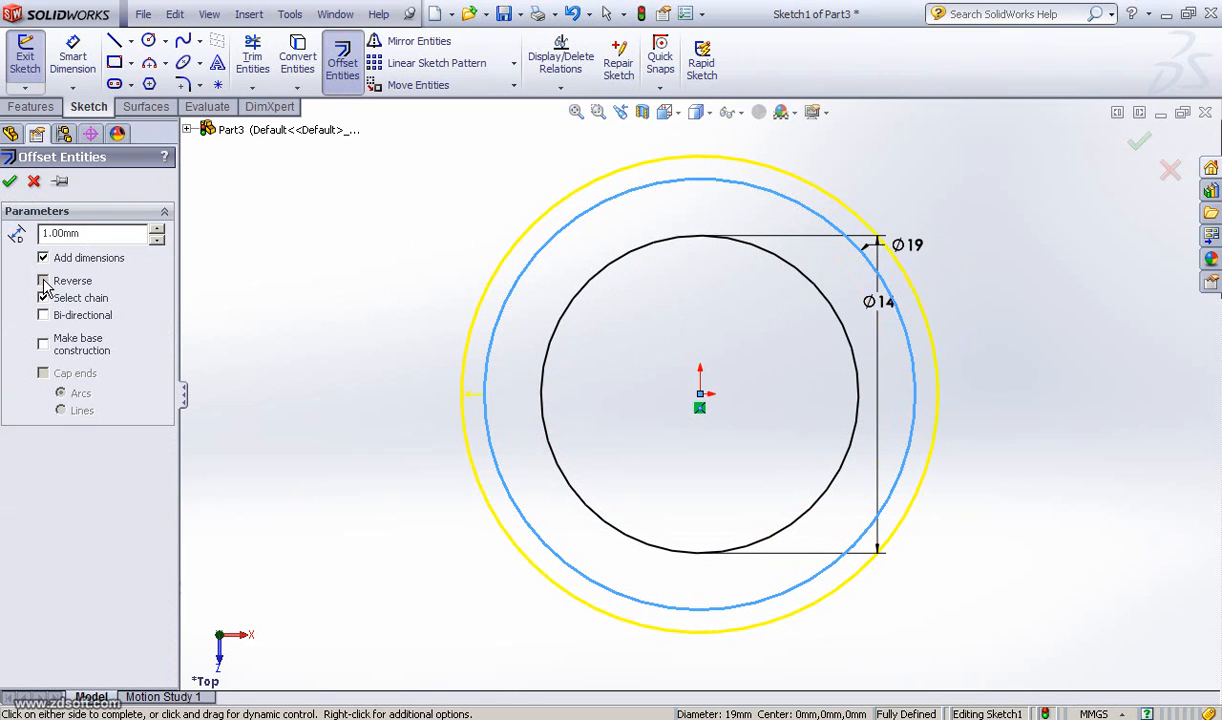
{"action": "left_click", "coordinate": [792, 272]}
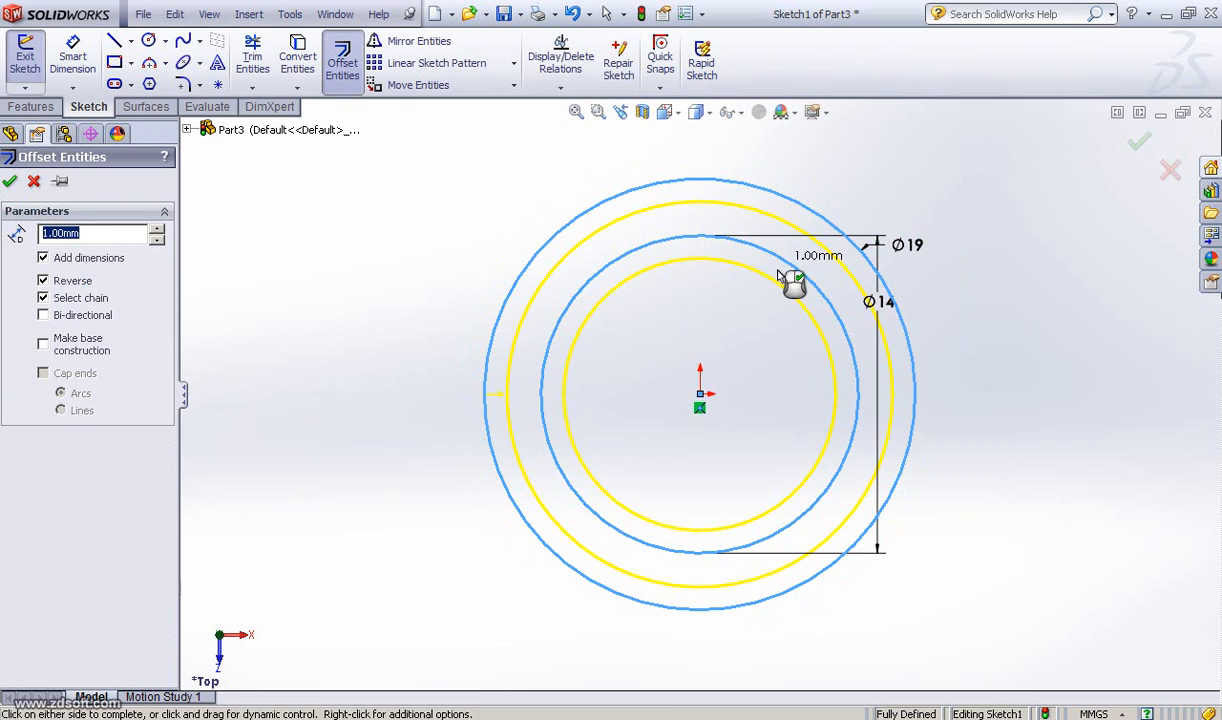
{"action": "left_click", "coordinate": [10, 183]}
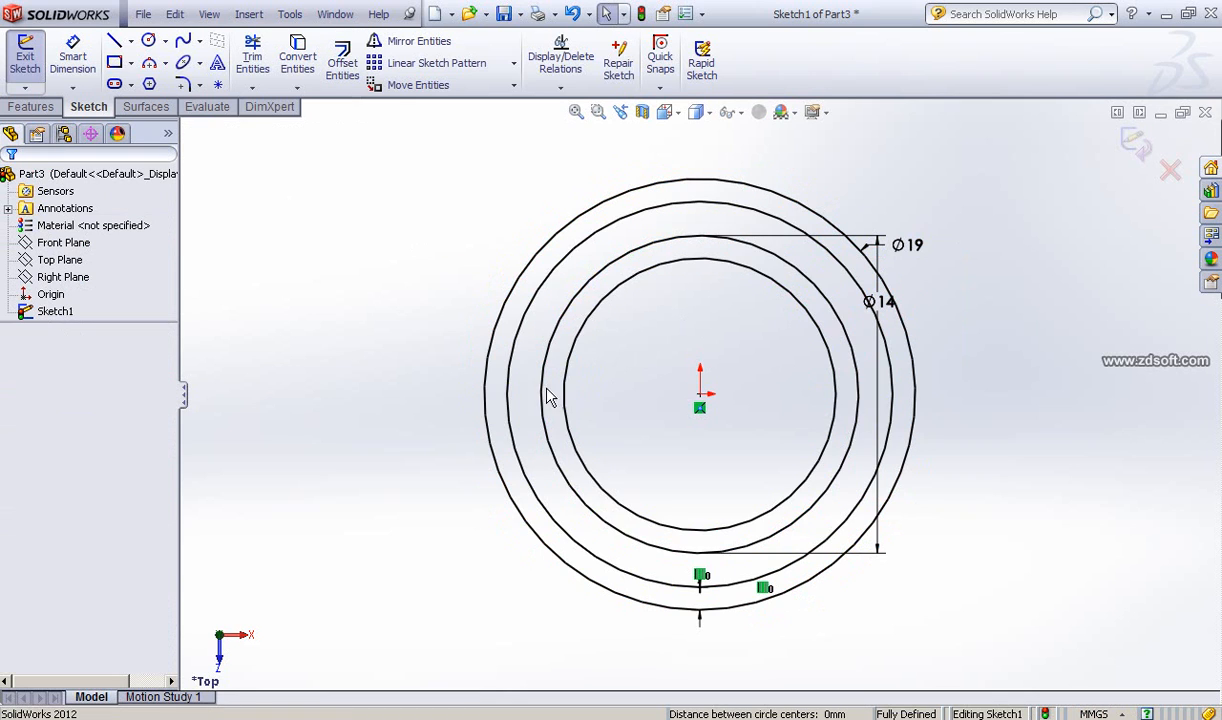
- Extrude the two 1 mm wide ring regions of the sketch as a blind boss 5 mm deep
{"action": "middle_click_drag", "start_coordinate": [380, 446], "coordinate": [360, 275]}
{"action": "left_click", "coordinate": [30, 106]}
{"action": "left_click", "coordinate": [33, 62]}
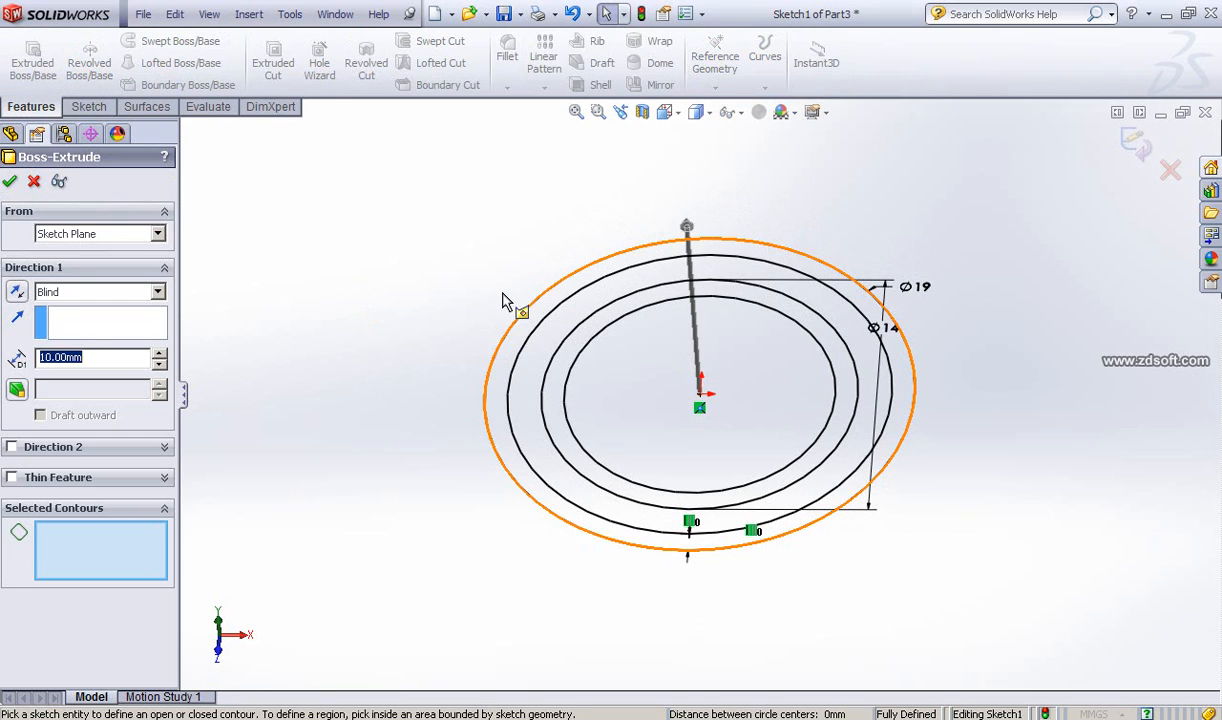
{"action": "type", "text": "5"}
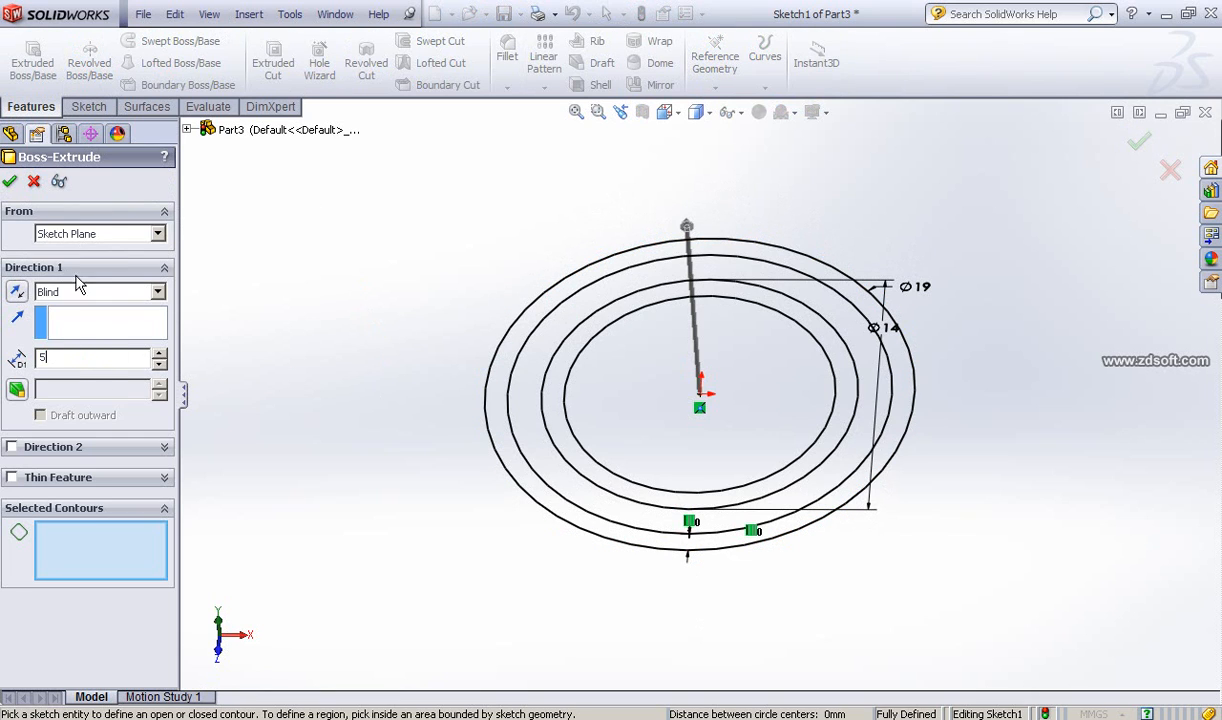
{"action": "left_click", "coordinate": [9, 182]}
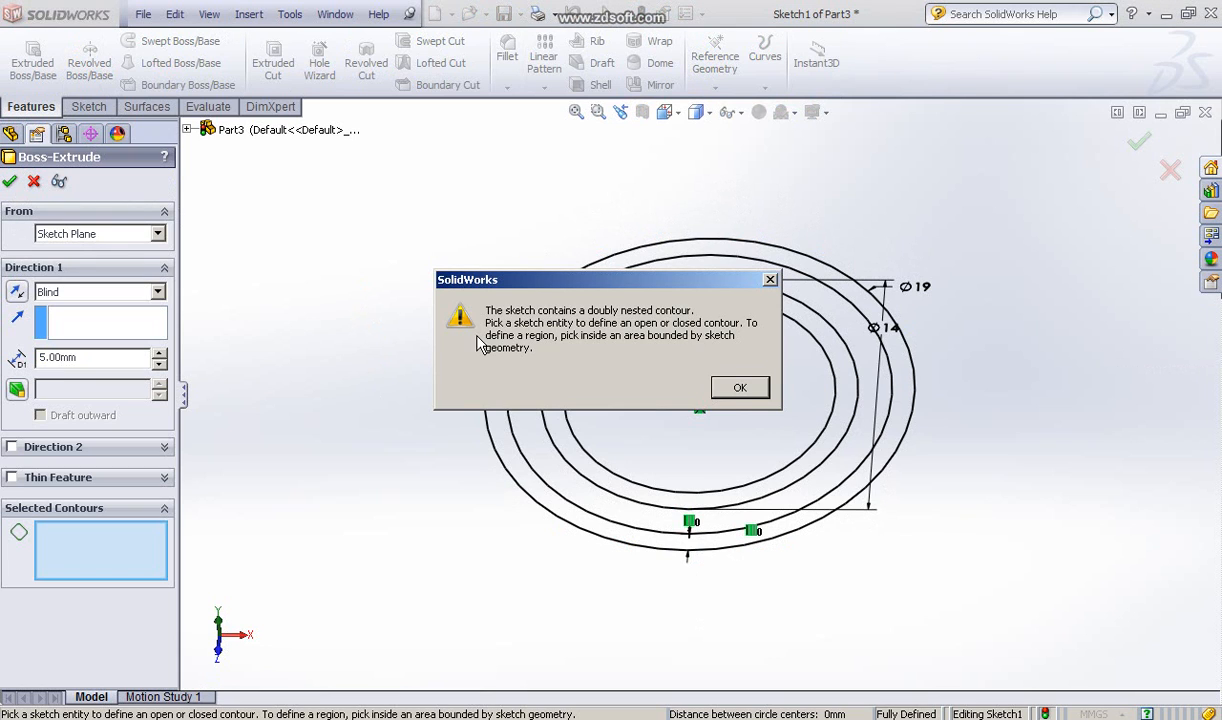
{"action": "left_click", "coordinate": [739, 389]}
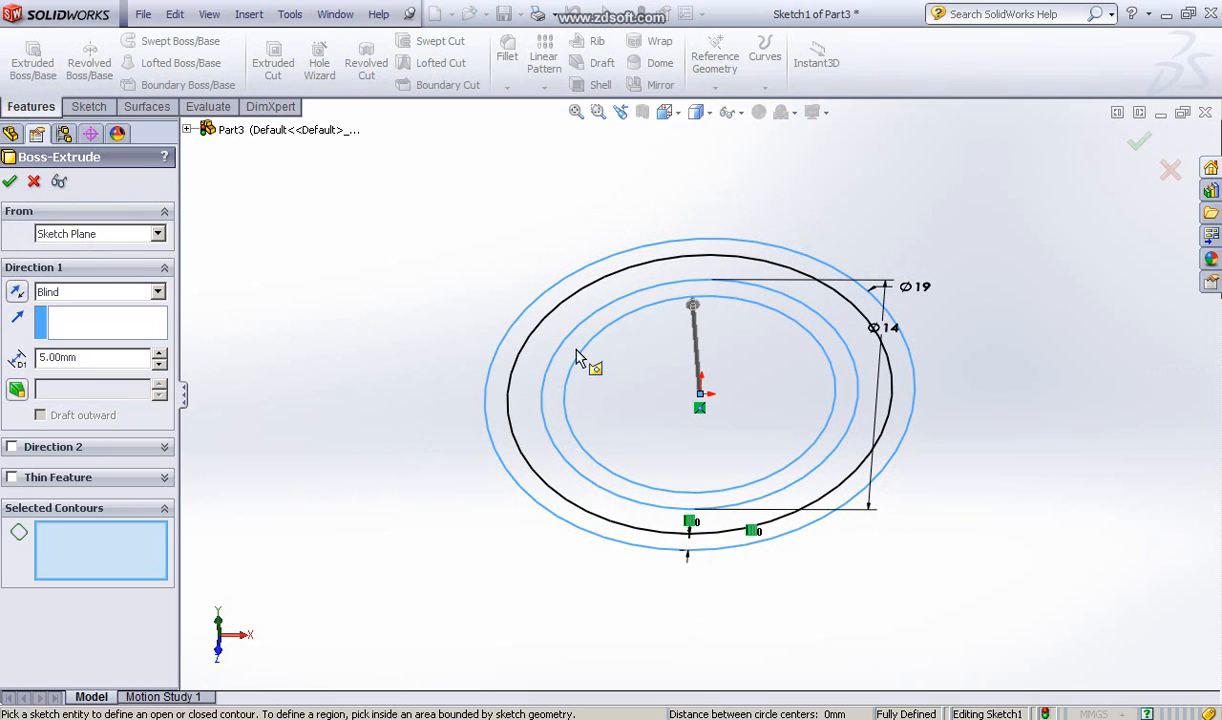
{"action": "left_click", "coordinate": [550, 352]}
{"action": "left_click", "coordinate": [517, 345]}
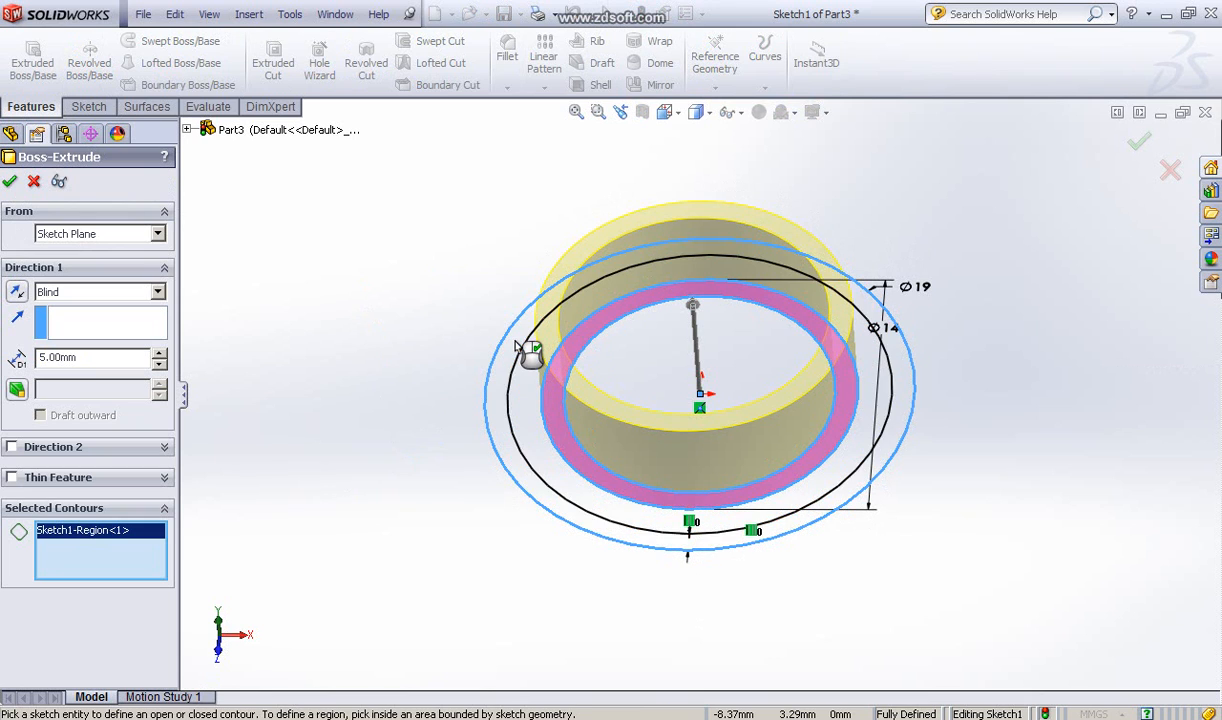
{"action": "left_click", "coordinate": [517, 345]}
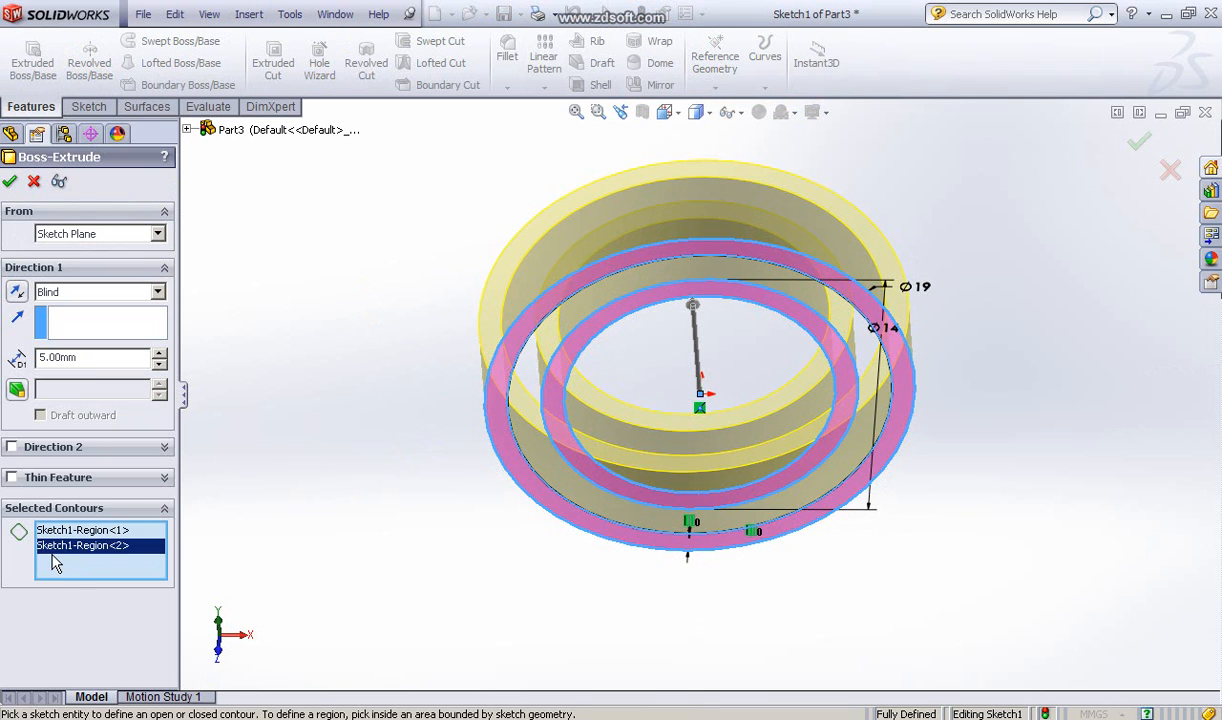
{"action": "left_click", "coordinate": [9, 181]}
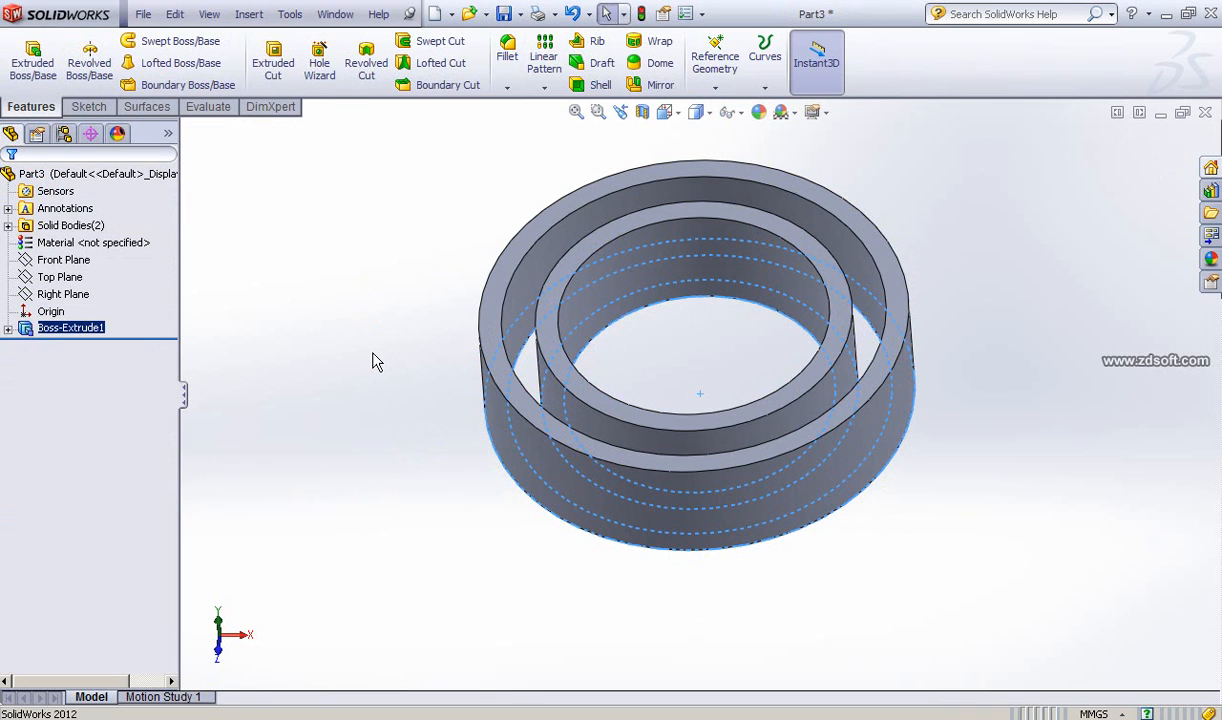
{"action": "middle_click_drag", "start_coordinate": [345, 449], "coordinate": [421, 422]}
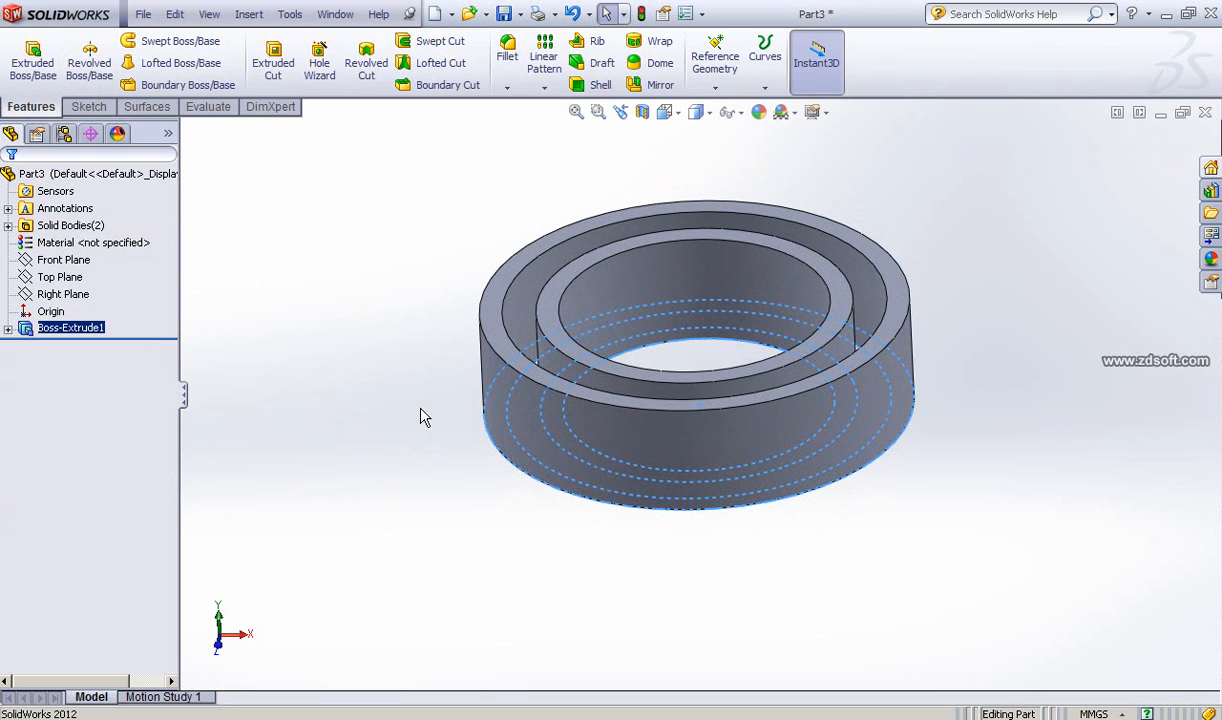
{"action": "scroll", "coordinate": [421, 449], "scroll_direction": "up", "scroll_amount": 1}
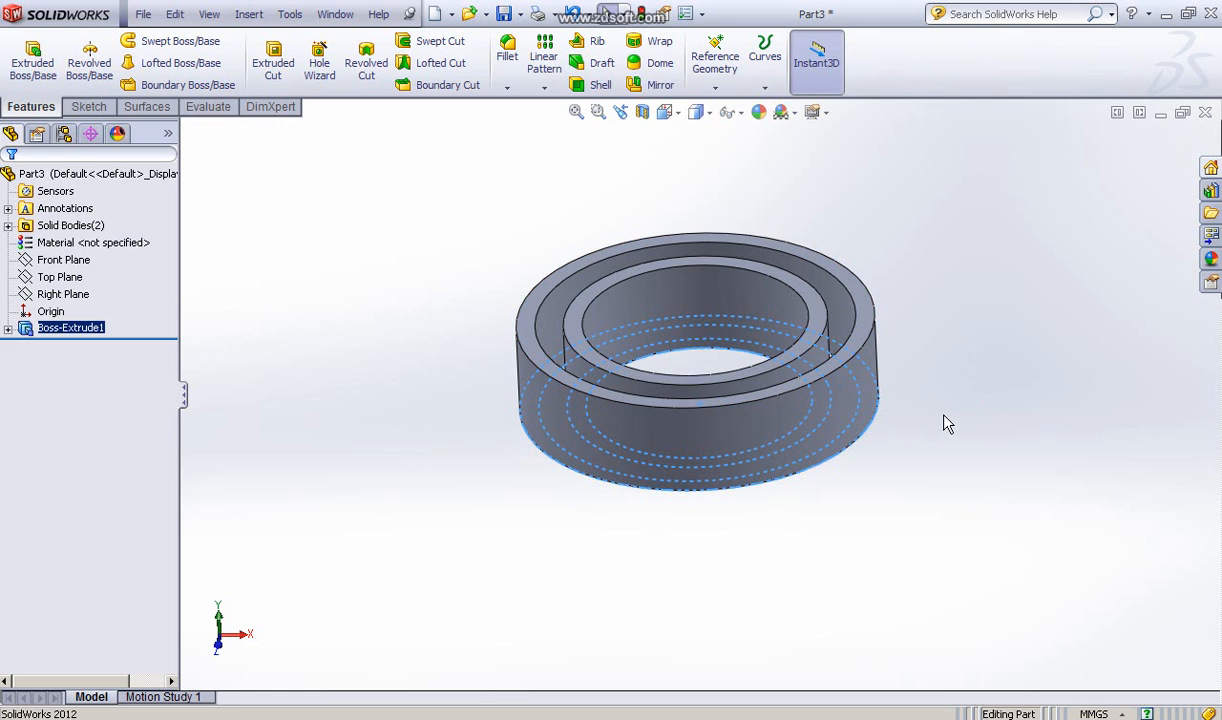
{"action": "left_click", "coordinate": [960, 375]}
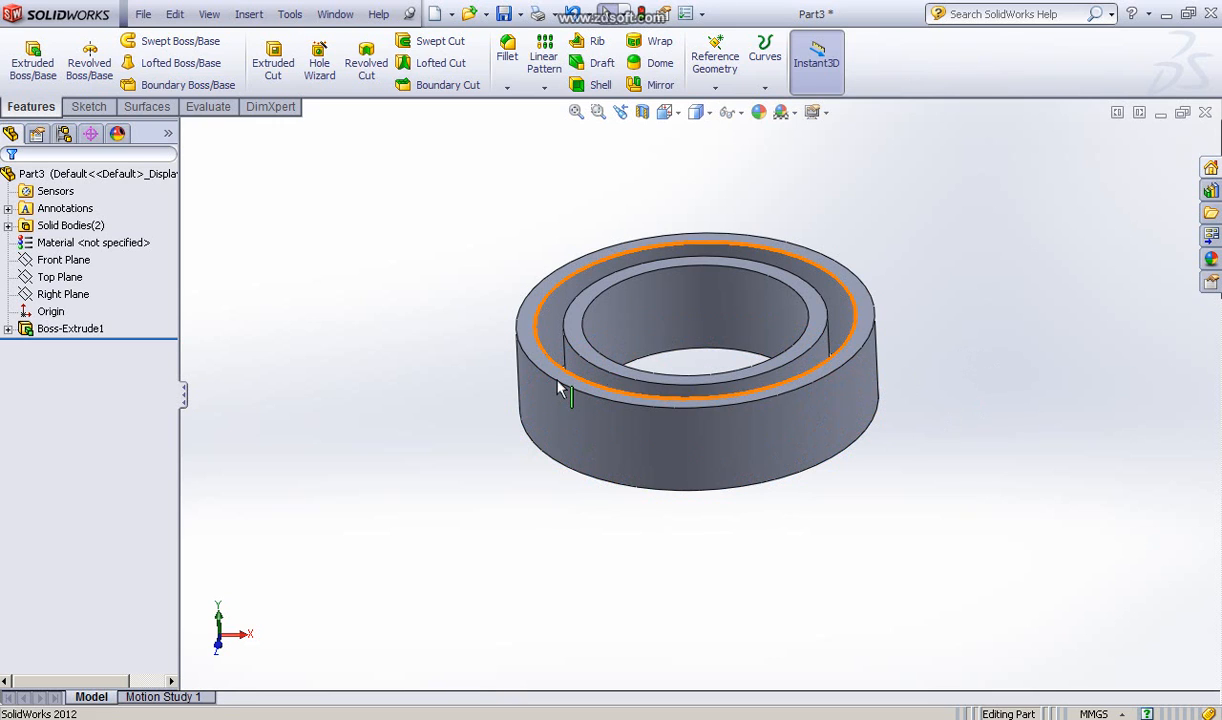
{"action": "scroll", "coordinate": [560, 386], "scroll_direction": "up", "scroll_amount": 1}
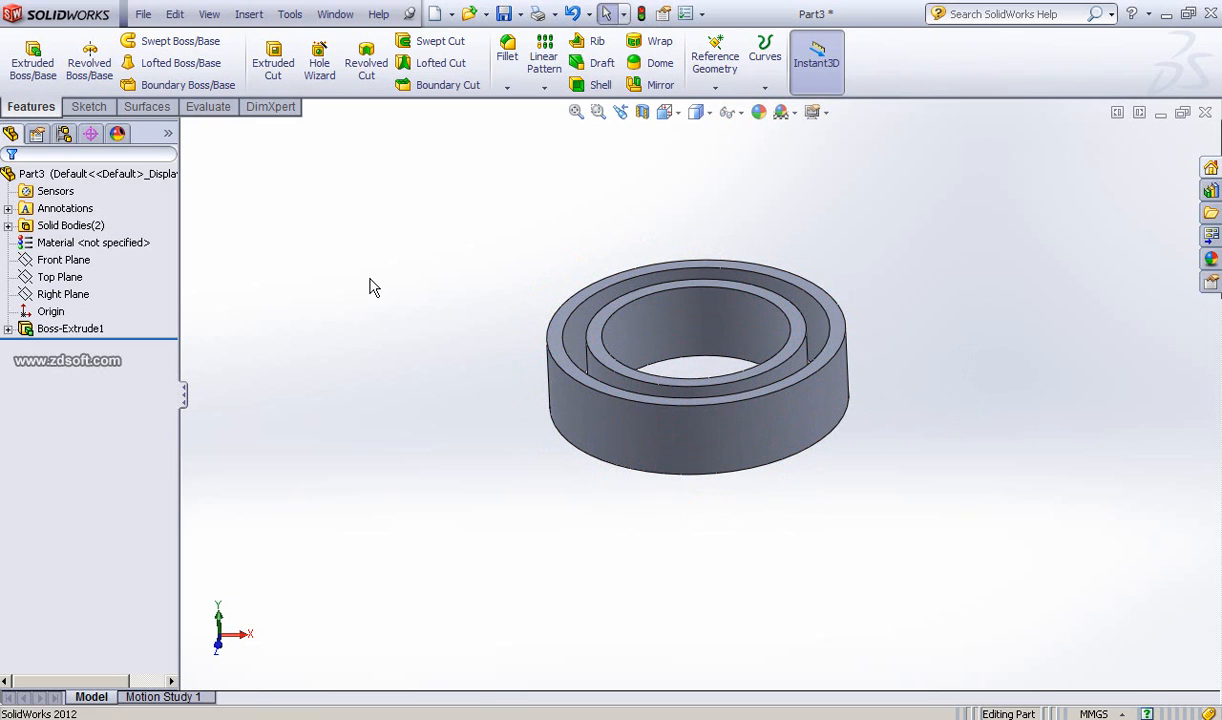
- Insert the part file gear-cutter-modified.SLDPRT into the current part and place it freely beside the two extruded rings
{"action": "left_click", "coordinate": [246, 15]}
{"action": "left_click", "coordinate": [255, 15]}
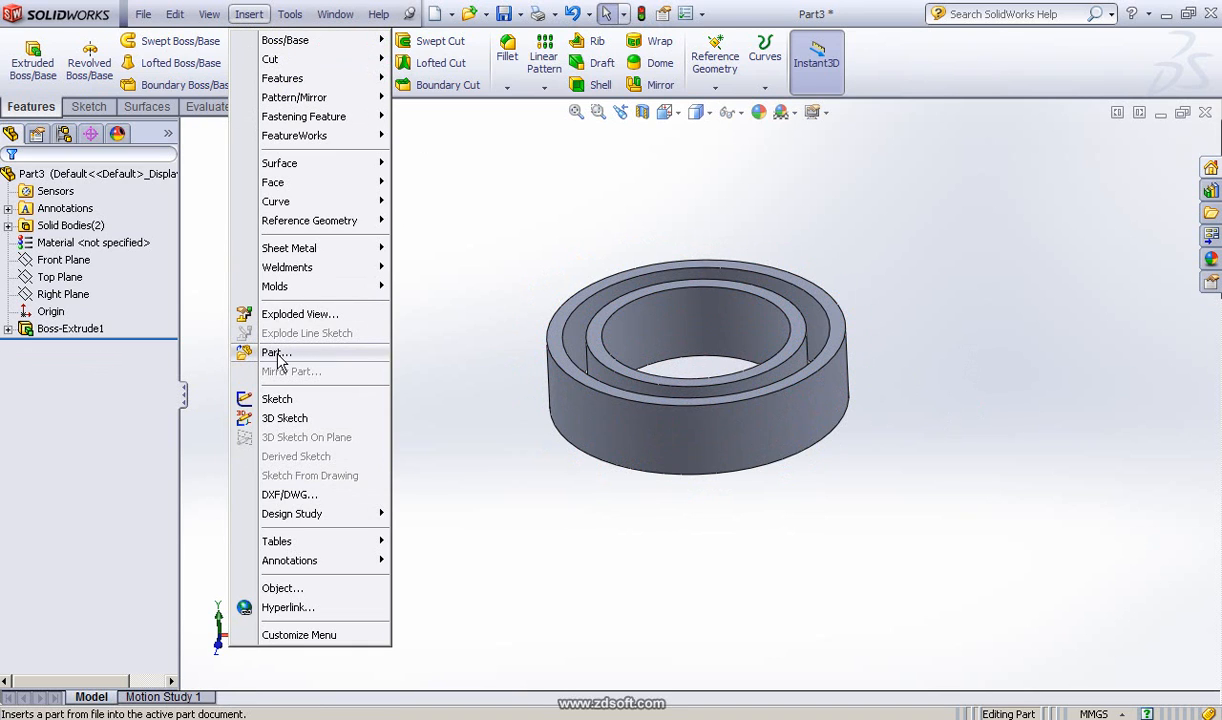
{"action": "left_click", "coordinate": [275, 355]}
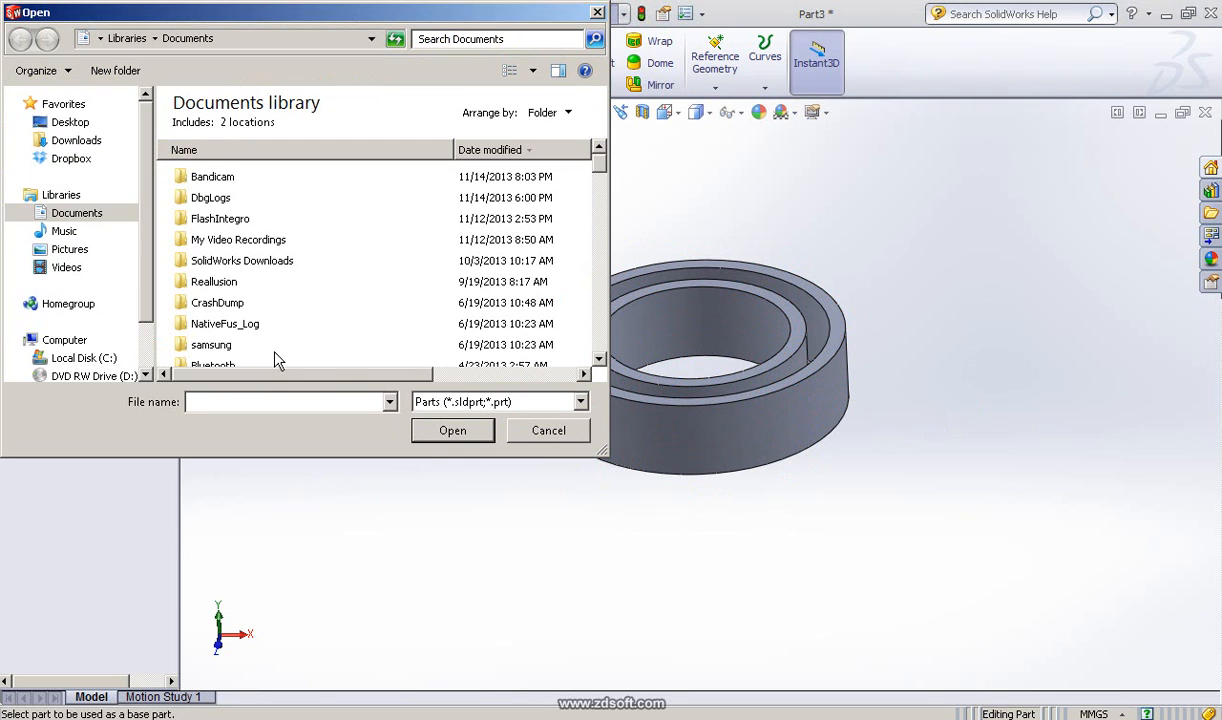
{"action": "left_click_drag", "start_coordinate": [598, 170], "coordinate": [597, 237]}
{"action": "left_click", "coordinate": [203, 268]}
{"action": "key", "text": "g"}
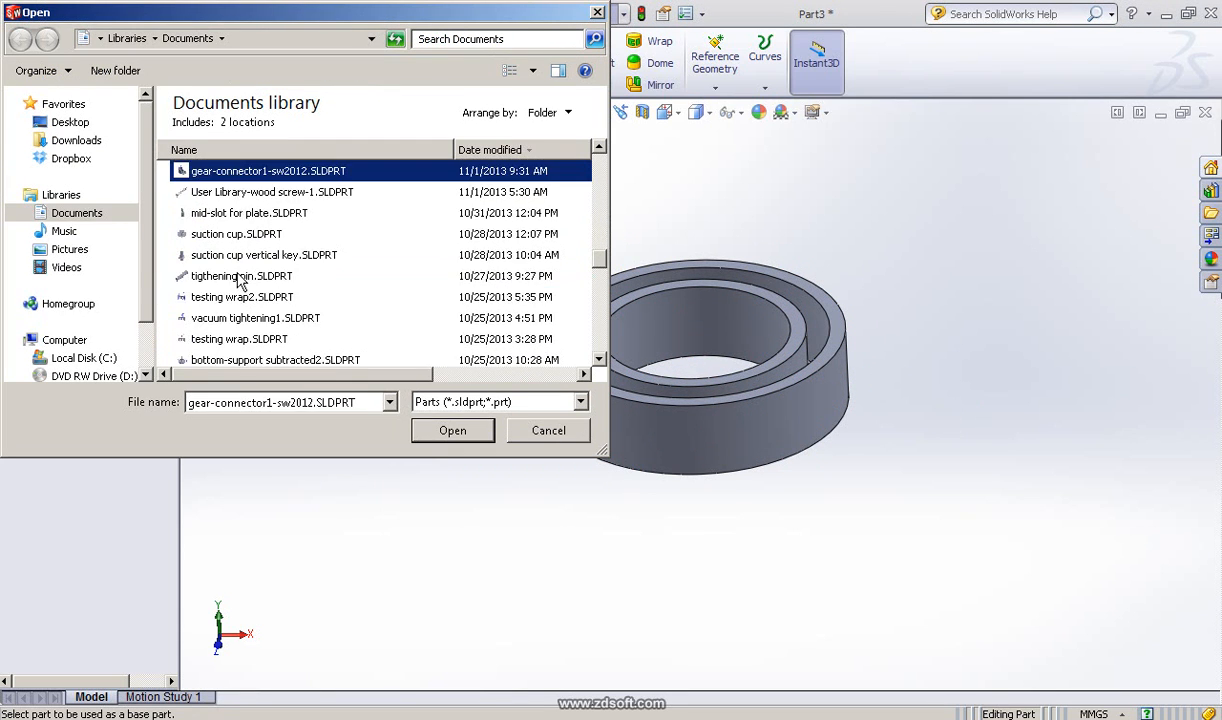
{"action": "left_click", "coordinate": [238, 218]}
{"action": "scroll", "coordinate": [232, 220], "scroll_direction": "down", "scroll_amount": 2}
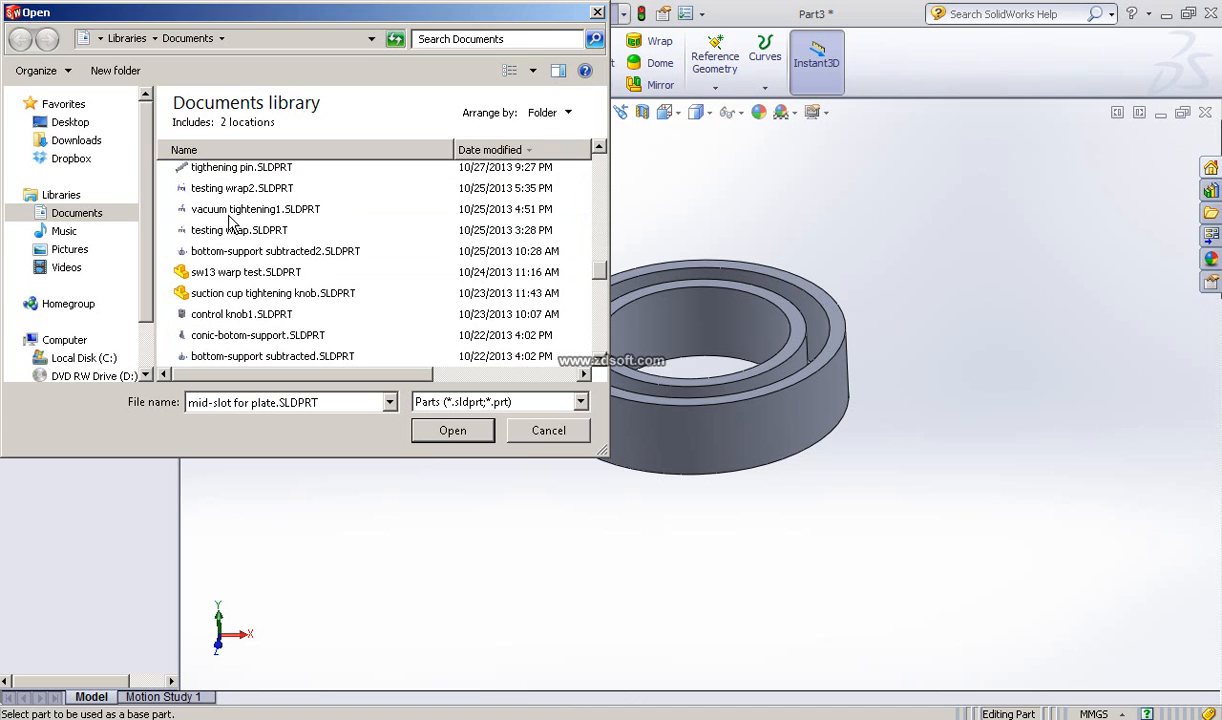
{"action": "scroll", "coordinate": [230, 221], "scroll_direction": "up", "scroll_amount": 3}
{"action": "scroll", "coordinate": [230, 221], "scroll_direction": "down", "scroll_amount": 1}
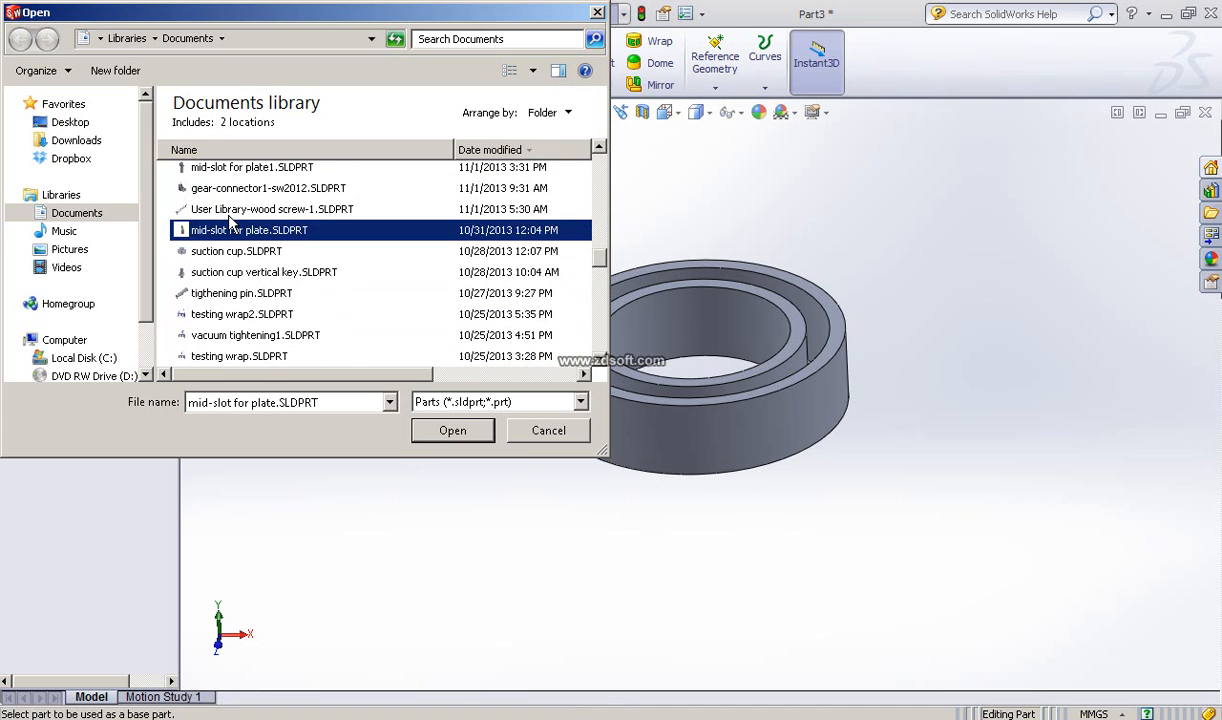
{"action": "scroll", "coordinate": [230, 221], "scroll_direction": "up", "scroll_amount": 1}
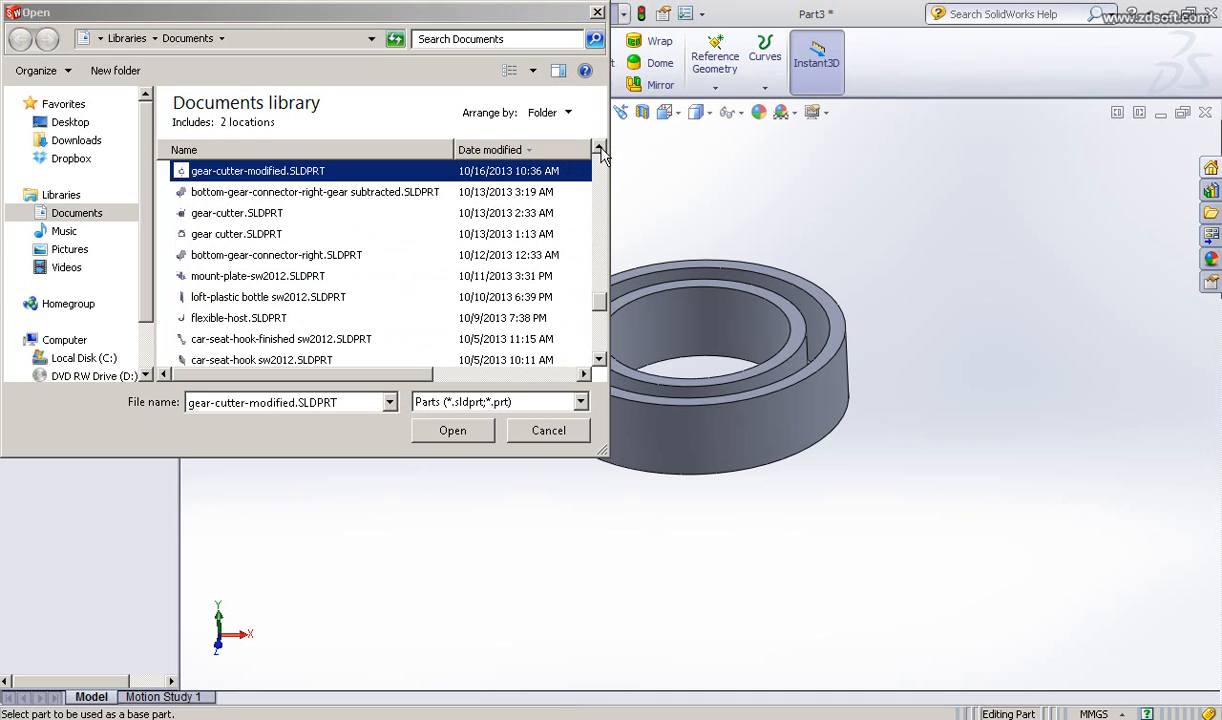
{"action": "left_click", "coordinate": [598, 148]}
{"action": "left_click", "coordinate": [598, 148]}
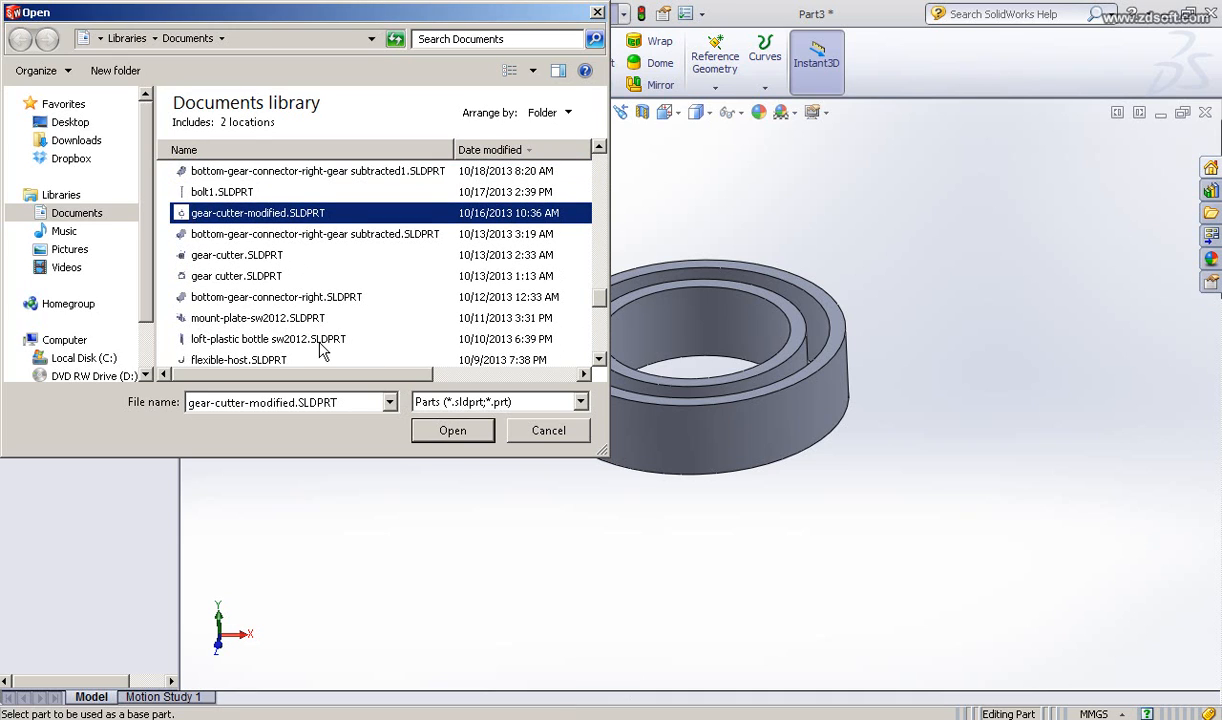
{"action": "left_click", "coordinate": [455, 434]}
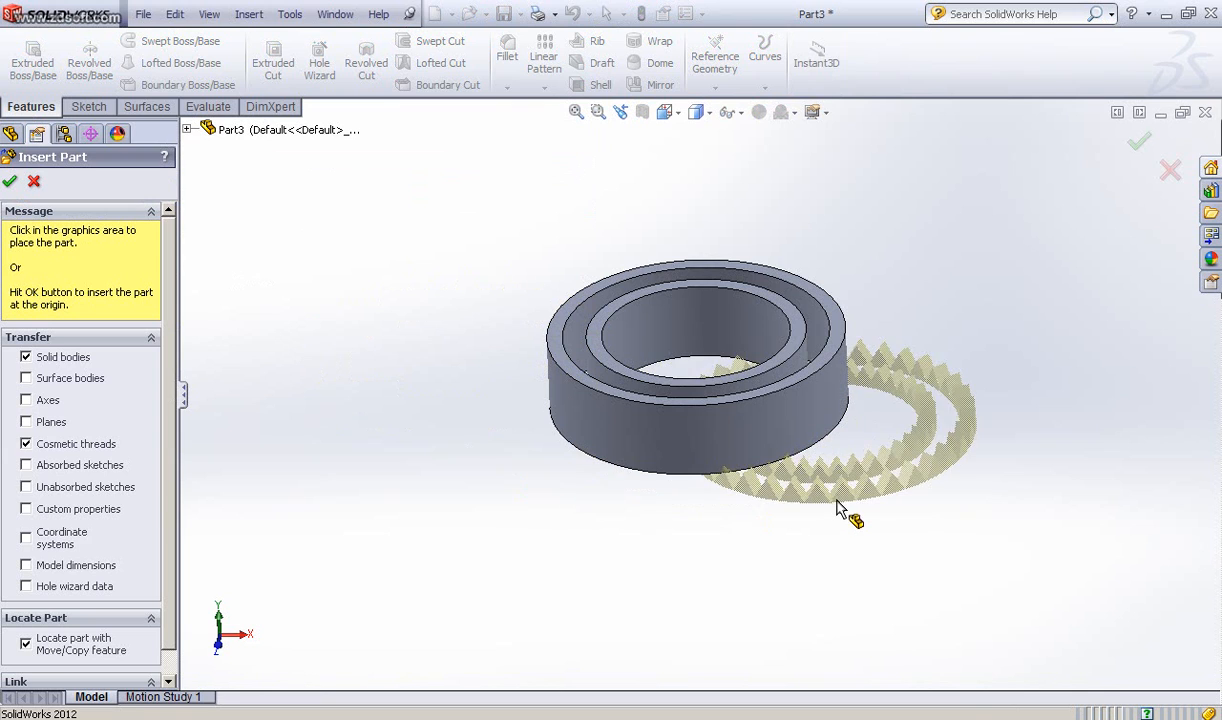
{"action": "left_click", "coordinate": [968, 496]}
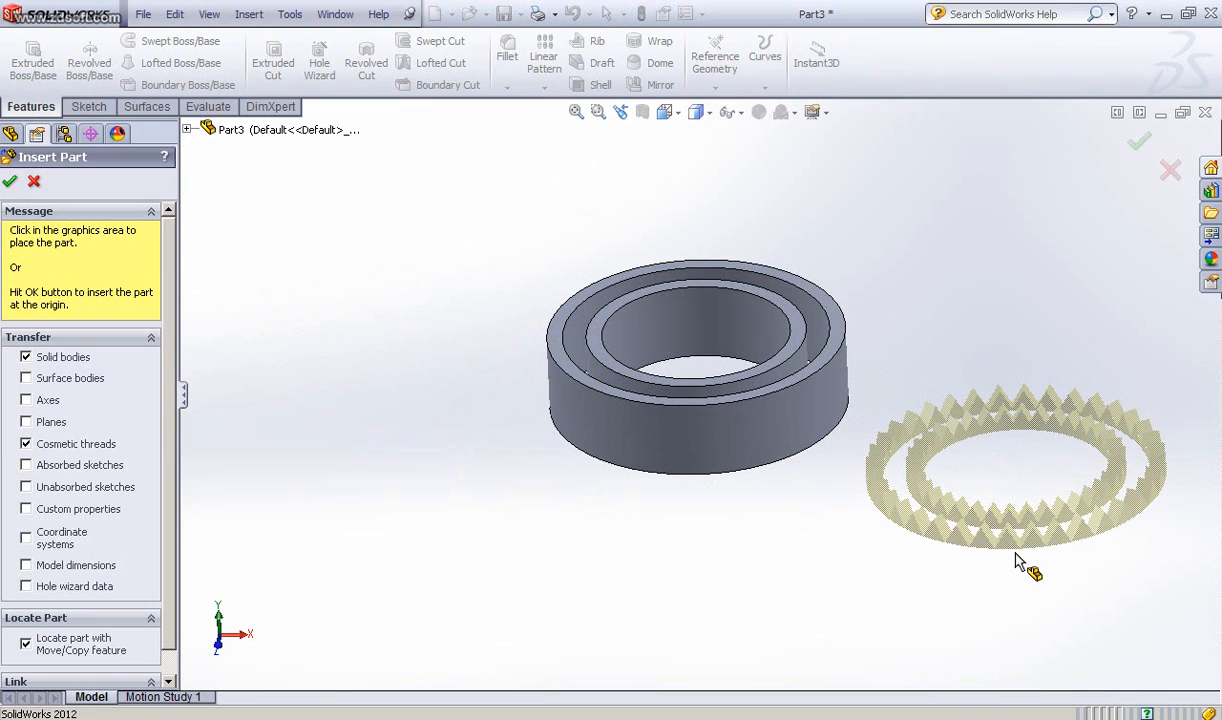
{"action": "left_click", "coordinate": [1015, 558]}
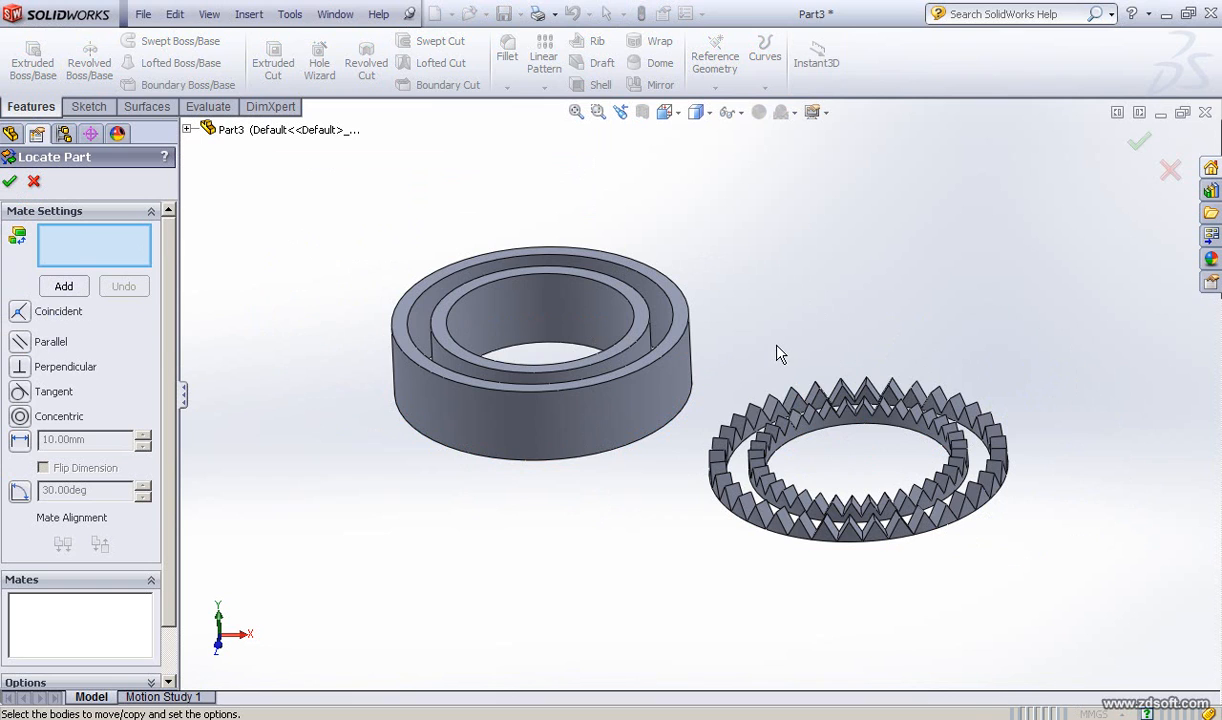
{"action": "middle_click_drag", "start_coordinate": [777, 352], "coordinate": [845, 274], "text": "ctrl"}
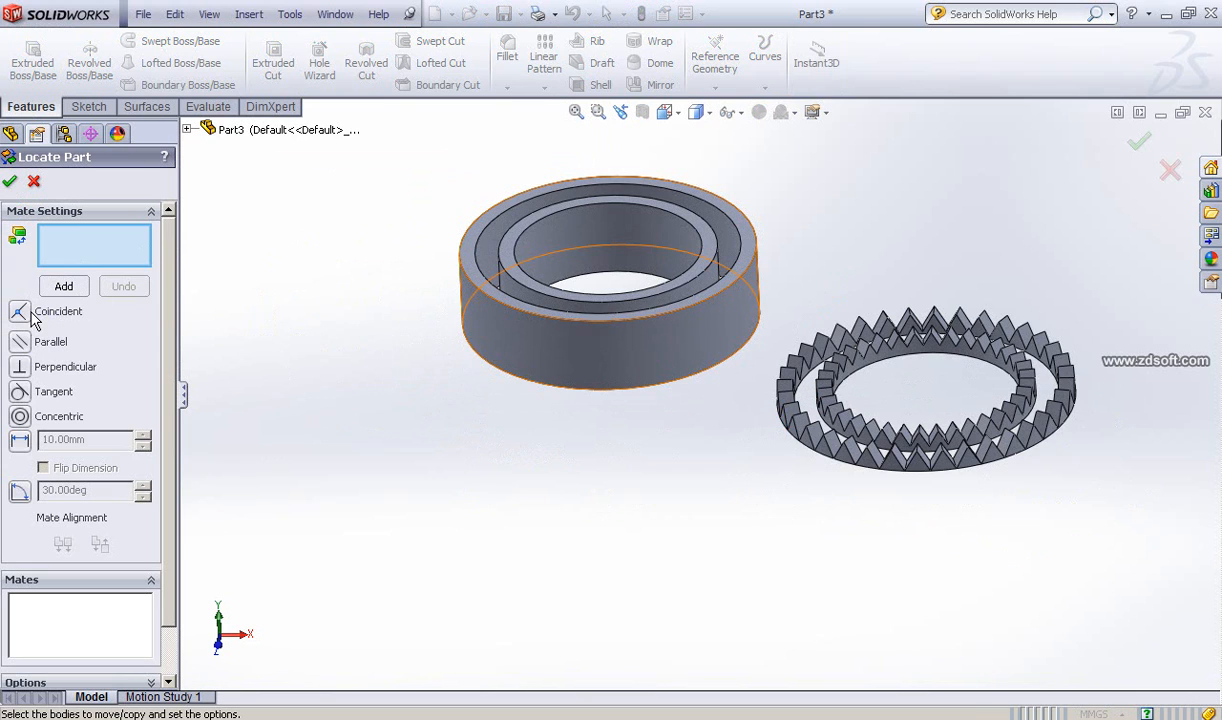
{"action": "scroll", "coordinate": [166, 398], "scroll_direction": "down", "scroll_amount": 1}
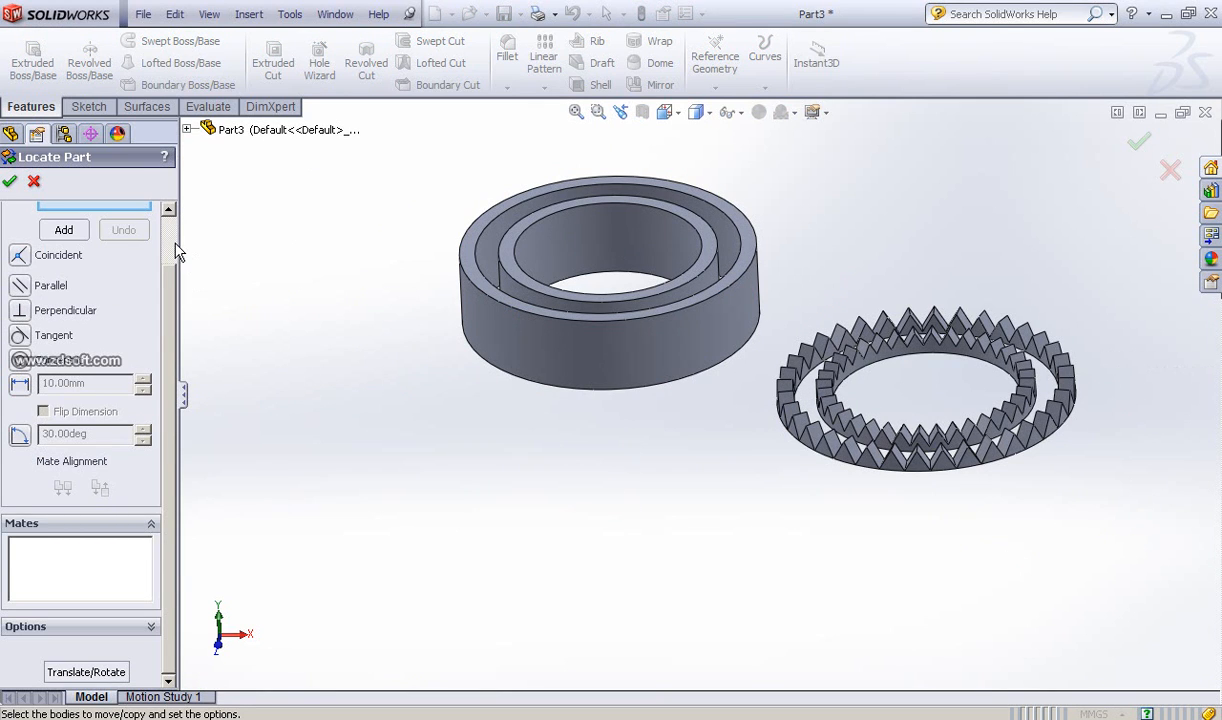
{"action": "scroll", "coordinate": [165, 252], "scroll_direction": "up", "scroll_amount": 1}
{"action": "scroll", "coordinate": [165, 290], "scroll_direction": "down", "scroll_amount": 1}
{"action": "scroll", "coordinate": [175, 260], "scroll_direction": "up", "scroll_amount": 1}
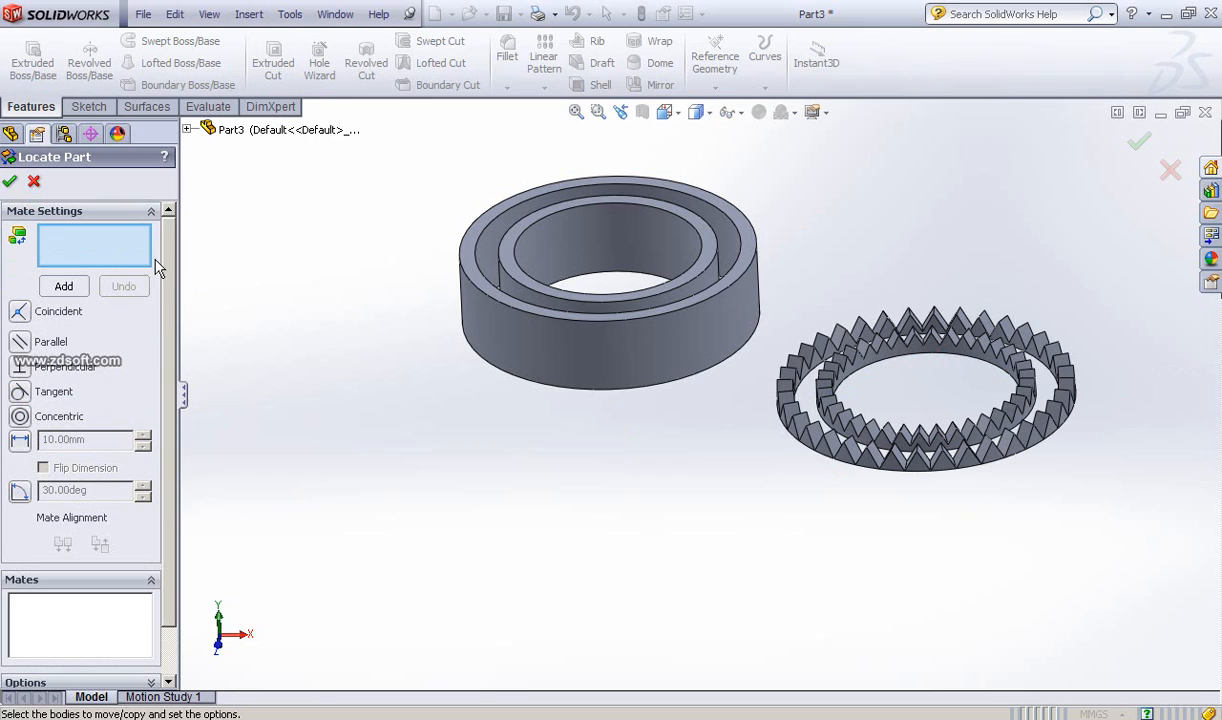
{"action": "left_click_drag", "start_coordinate": [164, 249], "coordinate": [182, 204]}
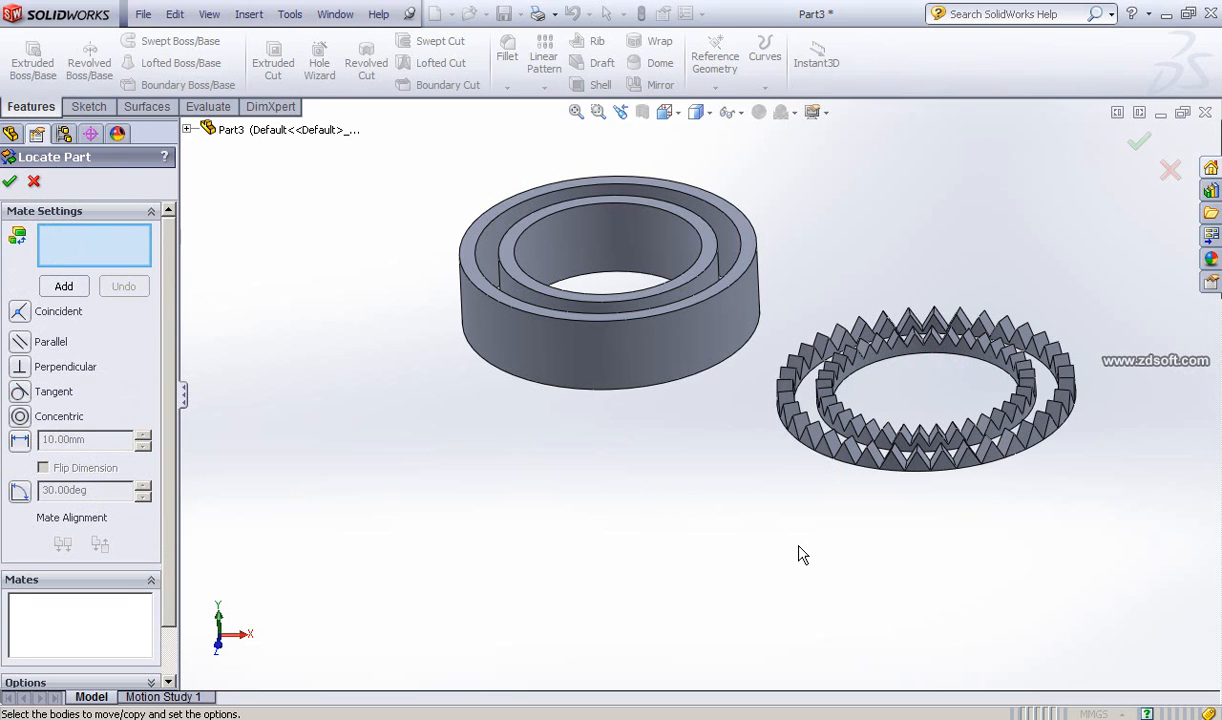
- Locate the inserted part with a 180-degree angle mate between its inner ring's flat face and the inner extruded ring's upper face
{"action": "middle_click_drag", "start_coordinate": [799, 551], "coordinate": [845, 349]}
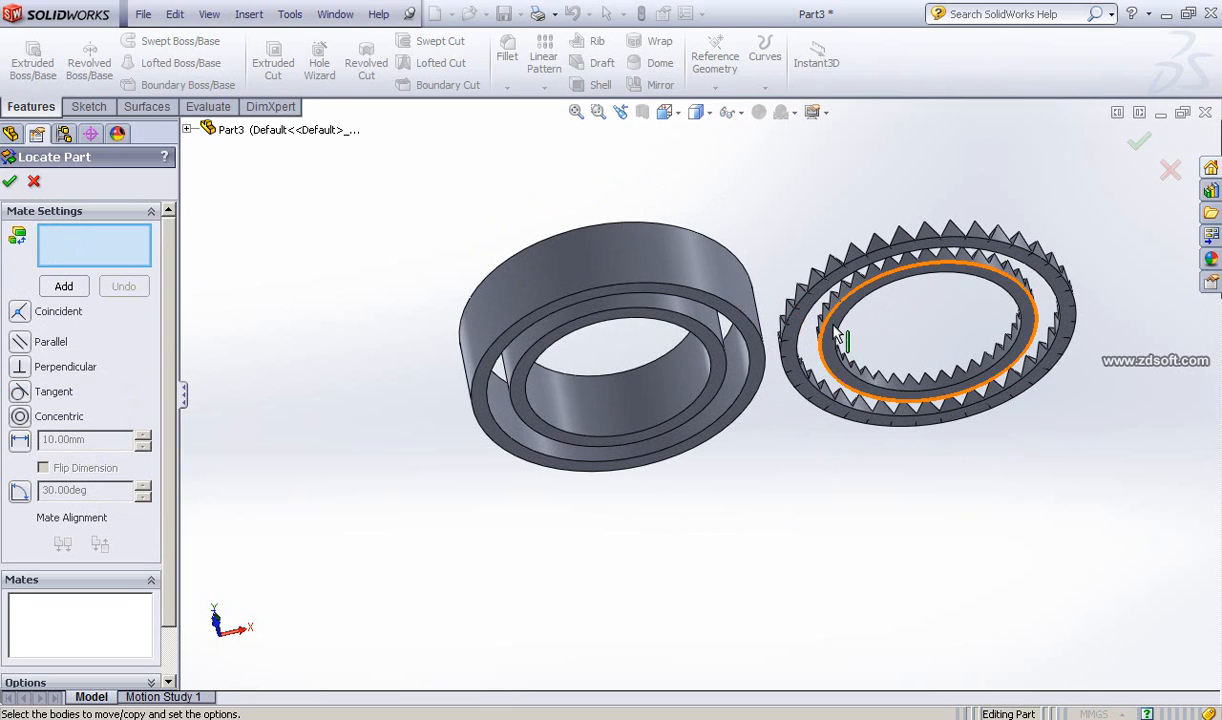
{"action": "left_click", "coordinate": [849, 344]}
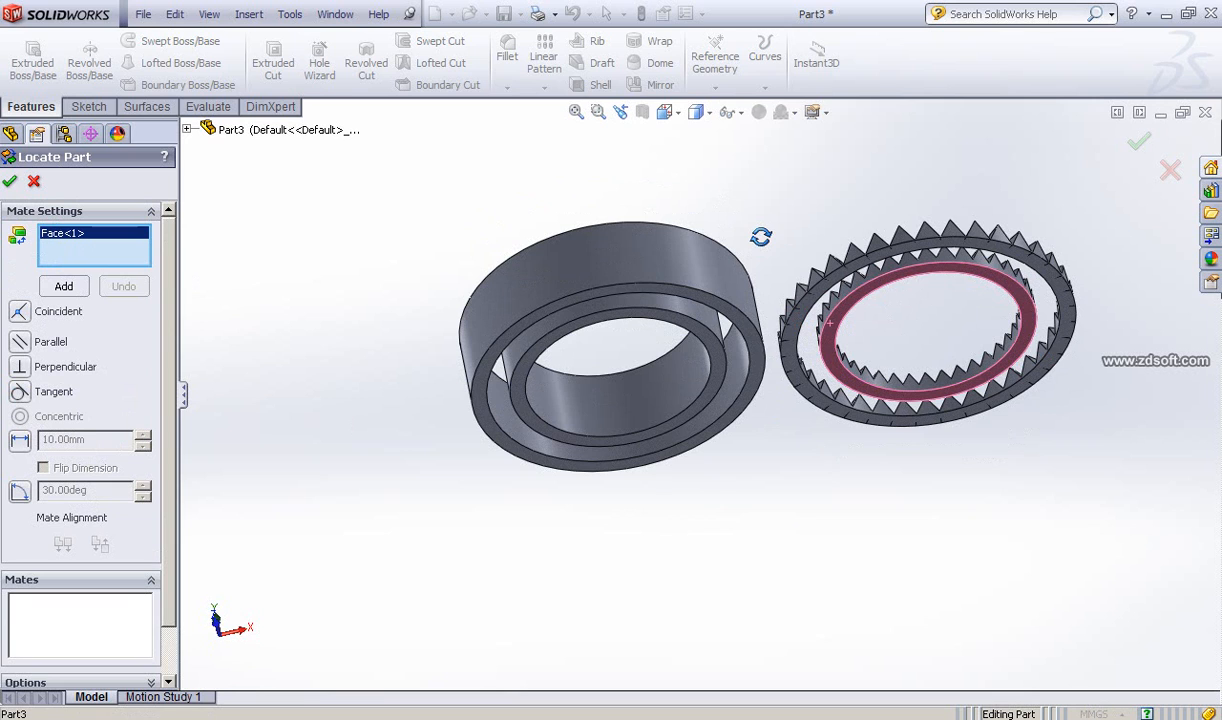
{"action": "middle_click_drag", "start_coordinate": [758, 251], "coordinate": [709, 451]}
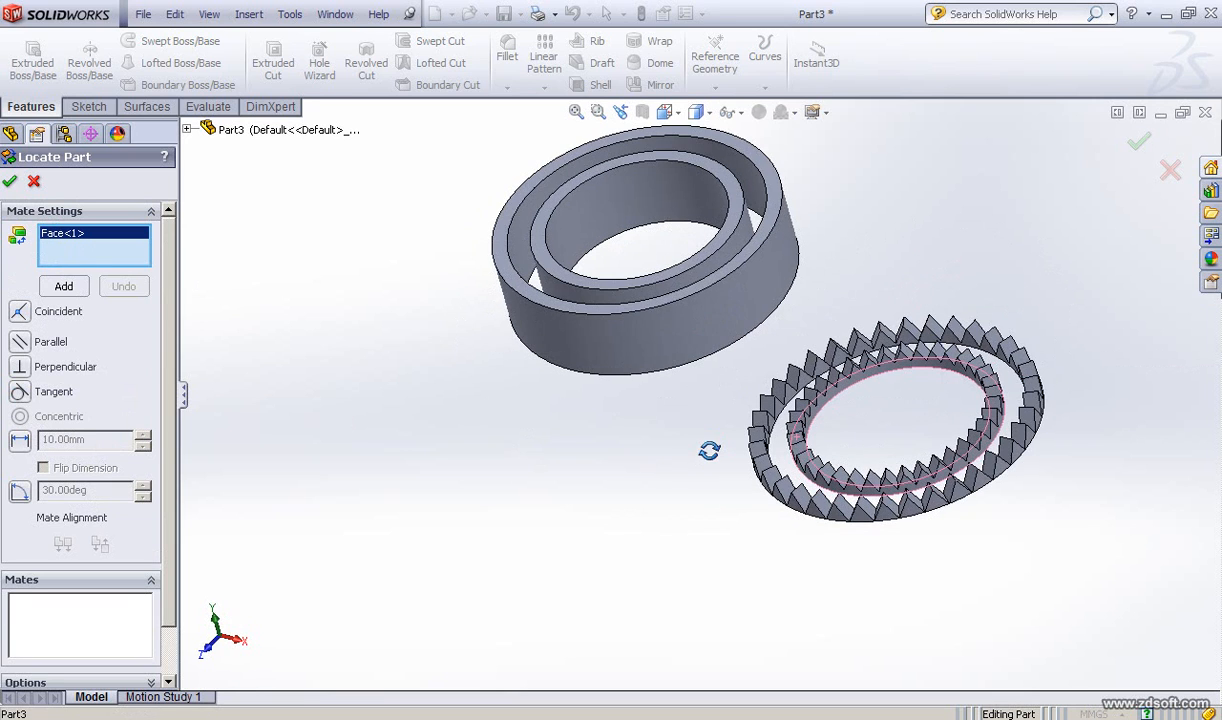
{"action": "left_click", "coordinate": [707, 260]}
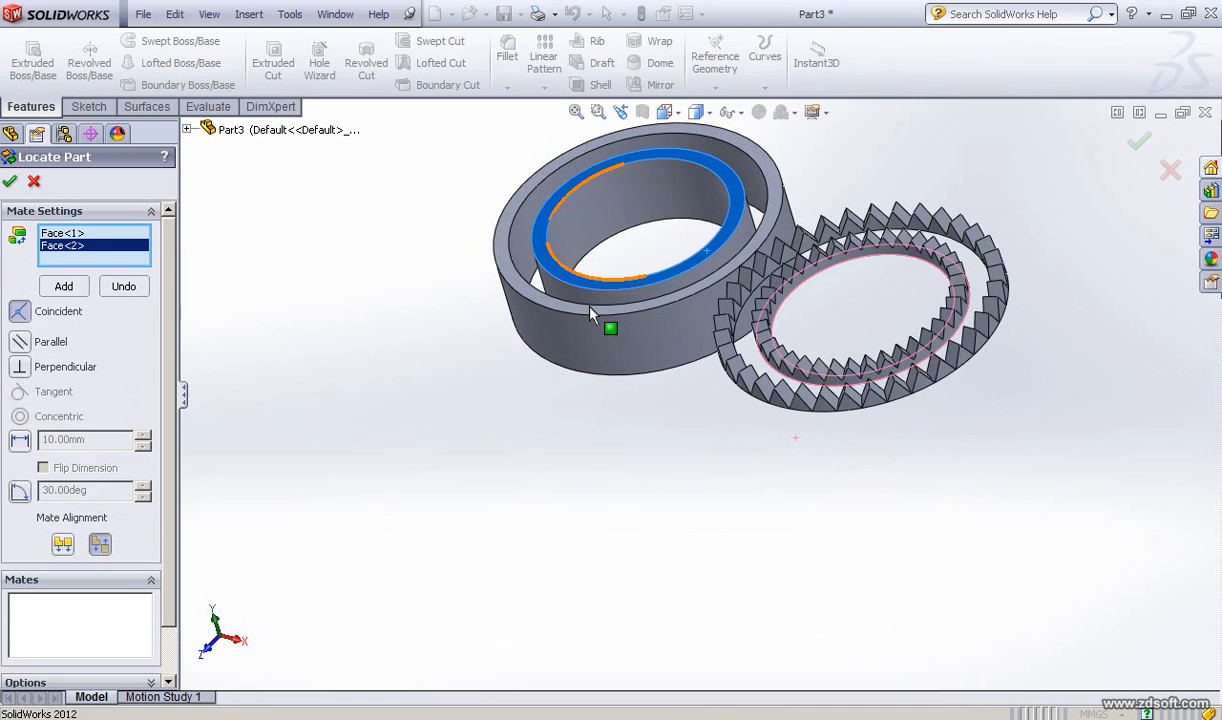
{"action": "middle_click_drag", "start_coordinate": [381, 453], "coordinate": [392, 400]}
{"action": "left_click", "coordinate": [21, 490]}
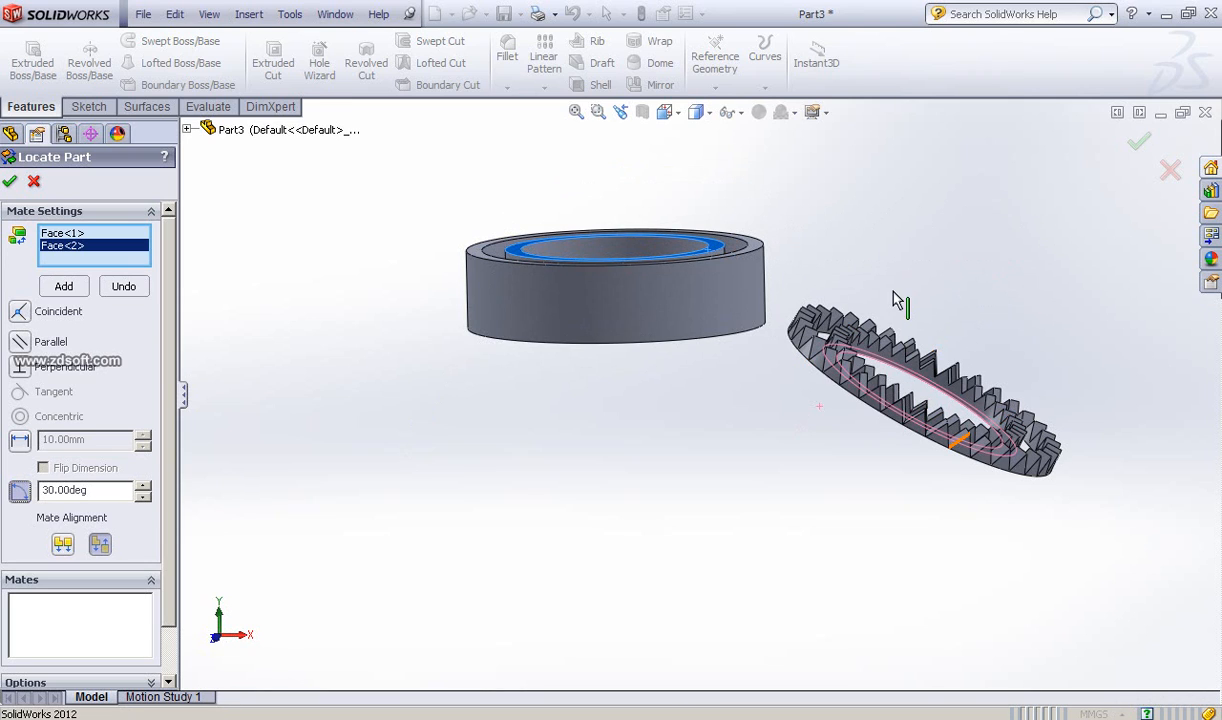
{"action": "double_click", "coordinate": [100, 494]}
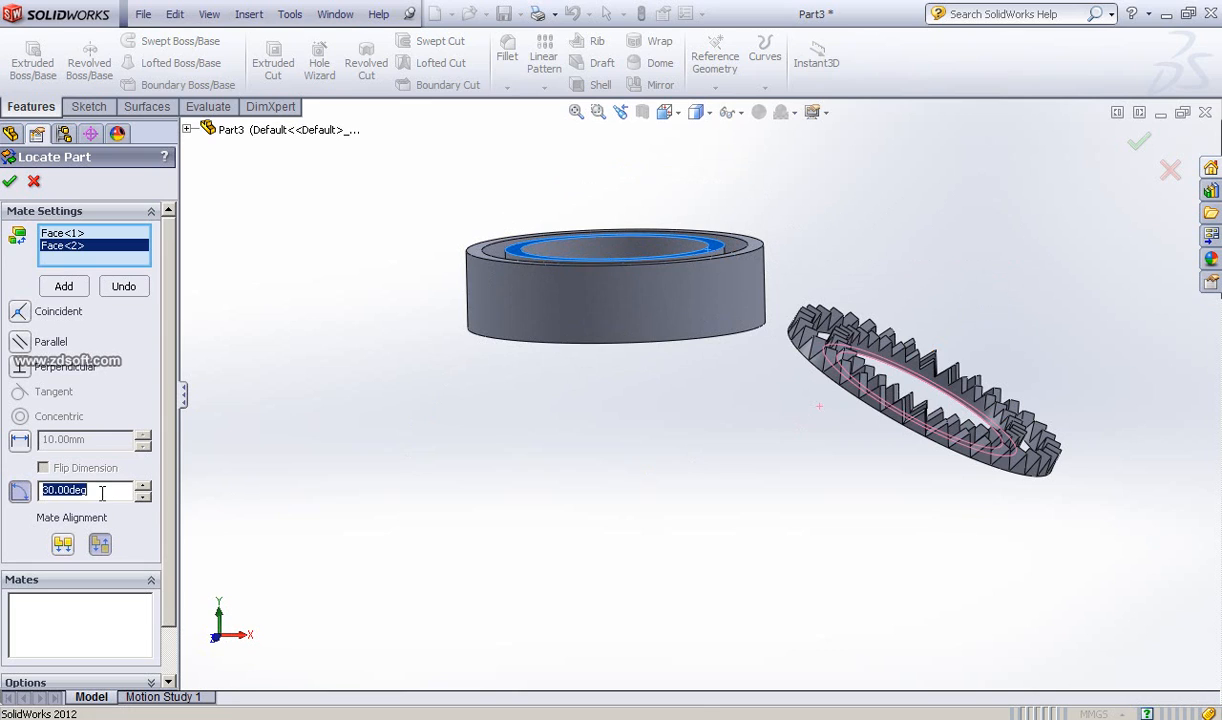
{"action": "type", "text": "180"}
{"action": "key", "text": "Return"}
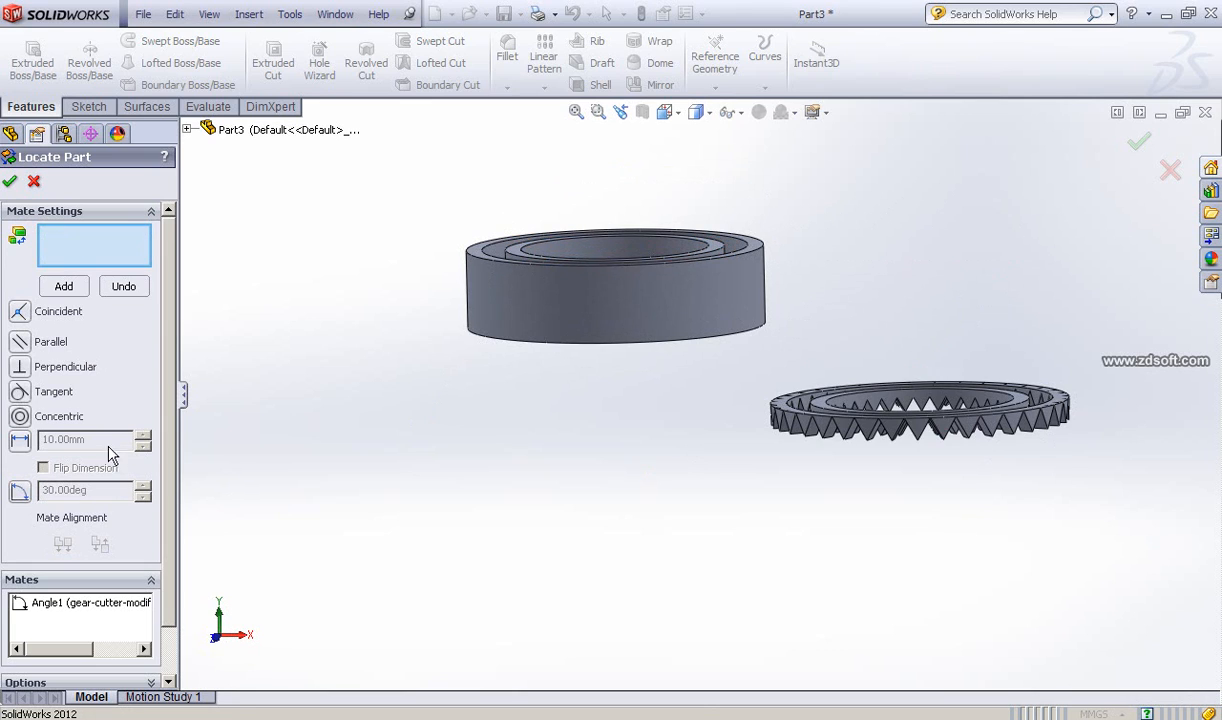
{"action": "left_click", "coordinate": [63, 286]}
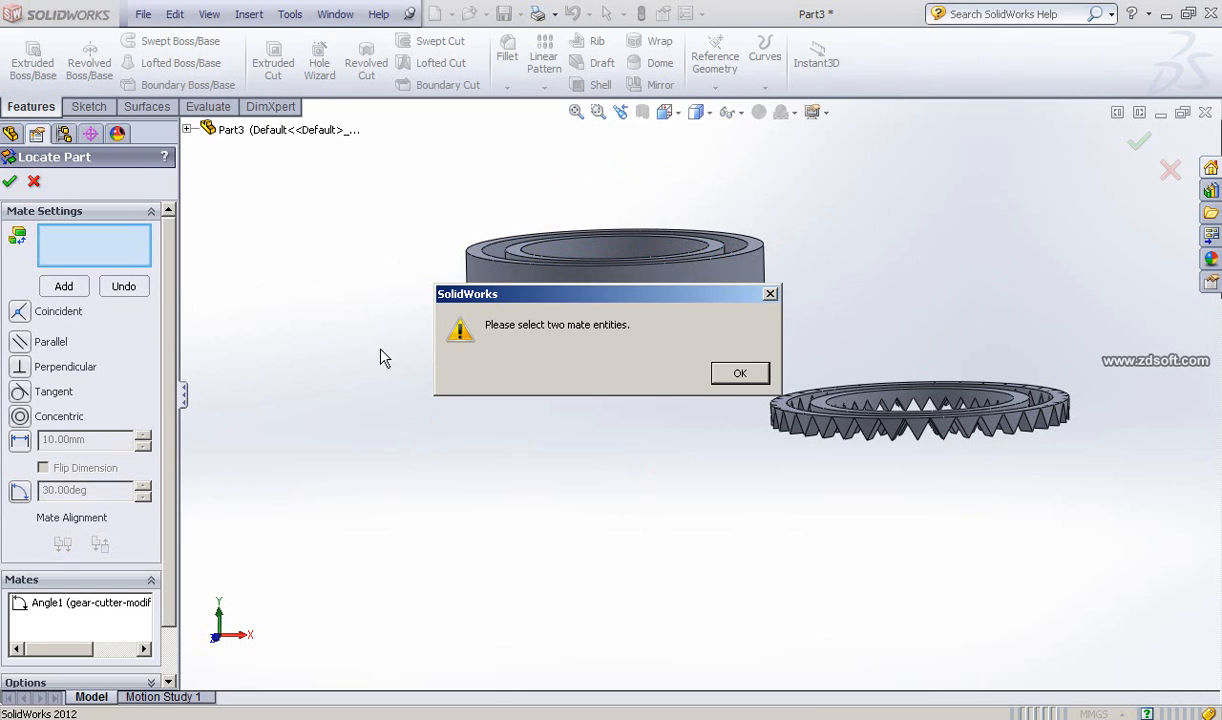
{"action": "left_click", "coordinate": [739, 374]}
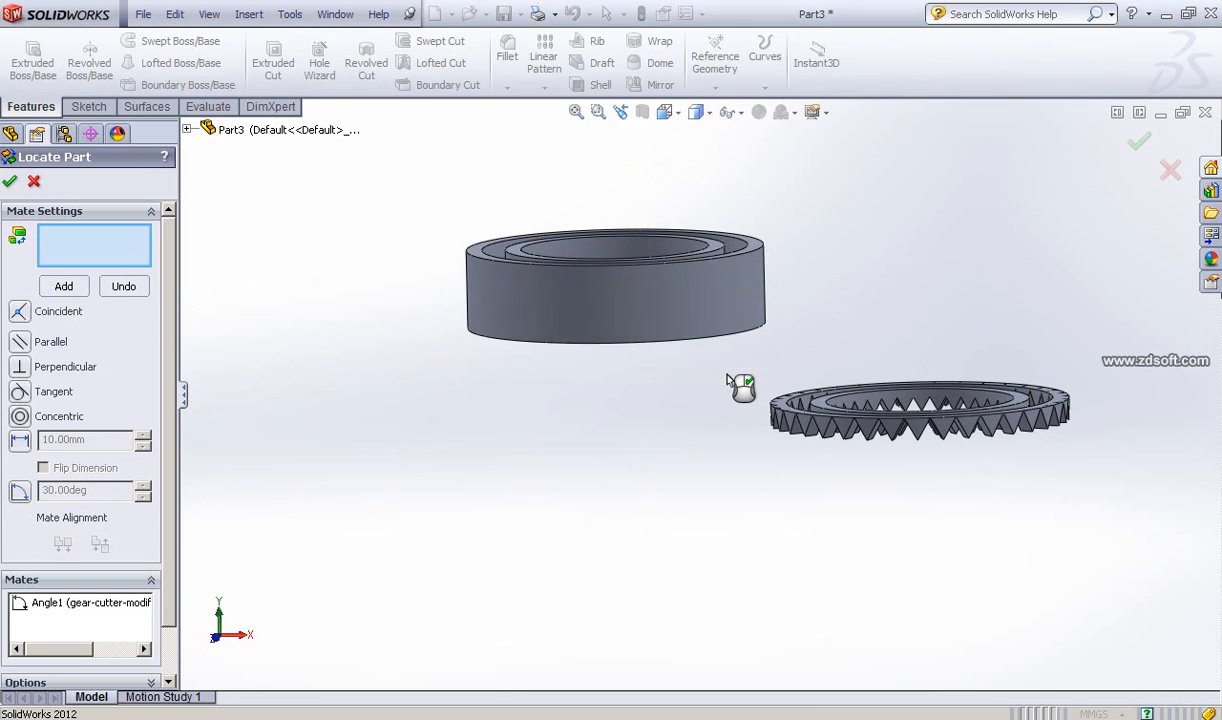
{"action": "left_click_drag", "start_coordinate": [166, 258], "coordinate": [183, 221]}
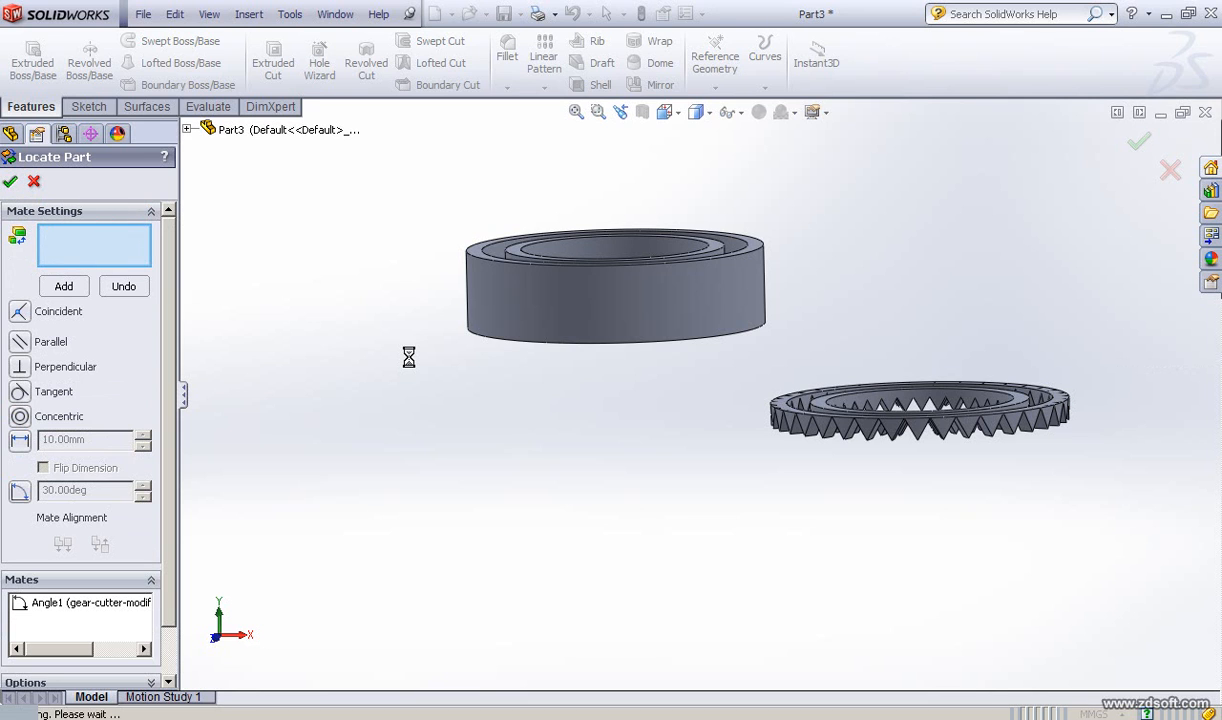
- Use Move/Copy Body to mate the inner toothed ring's flat face coincident with the inner extruded ring's upper face
{"action": "middle_click_drag", "start_coordinate": [616, 458], "coordinate": [550, 455]}
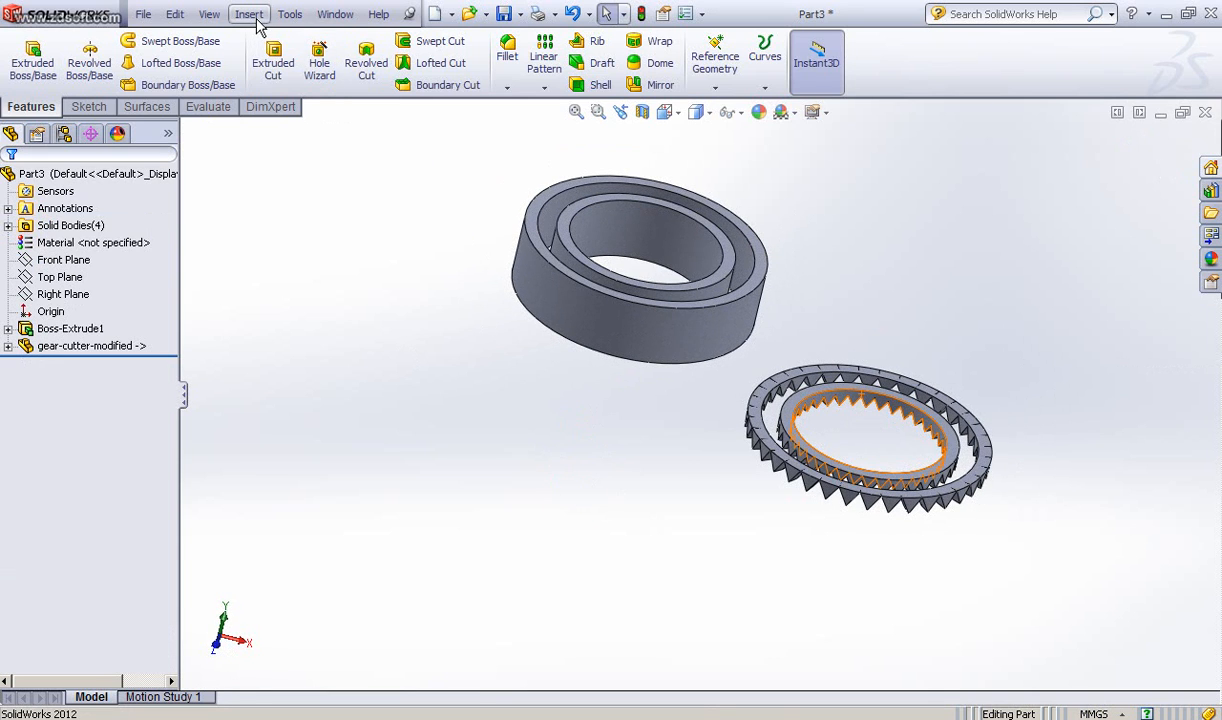
{"action": "left_click", "coordinate": [250, 15]}
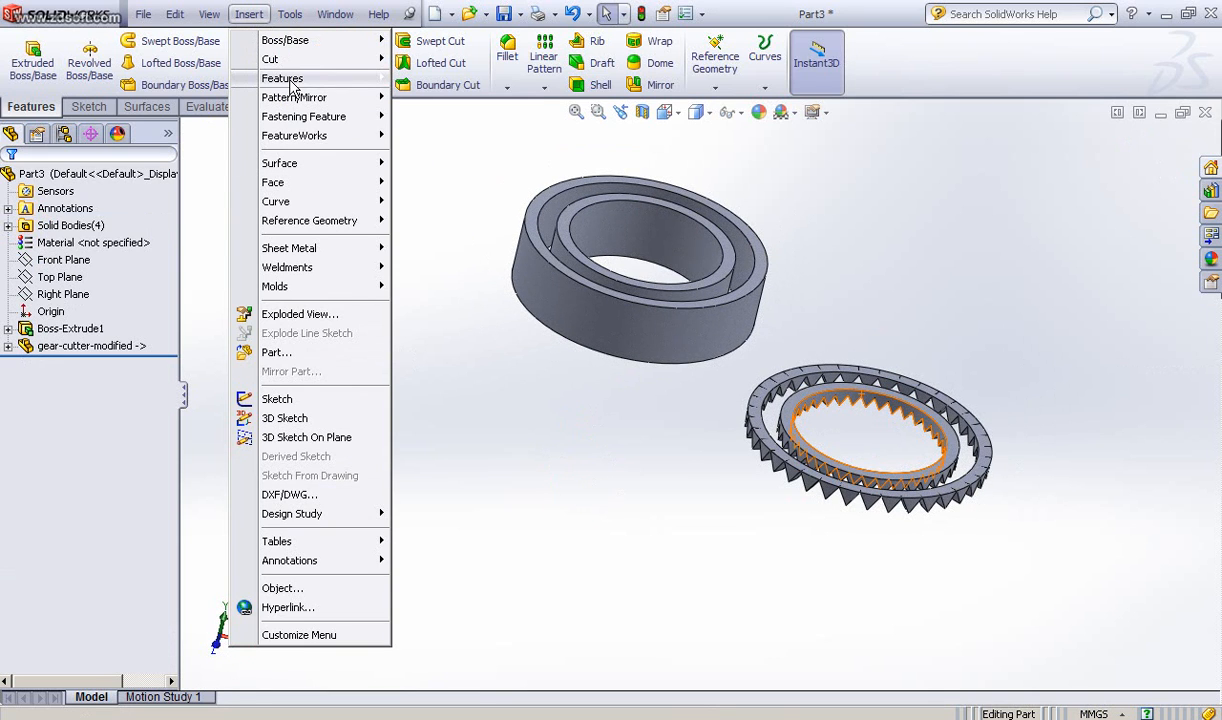
{"action": "mouse_move", "coordinate": [282, 79]}
{"action": "left_click", "coordinate": [452, 420]}
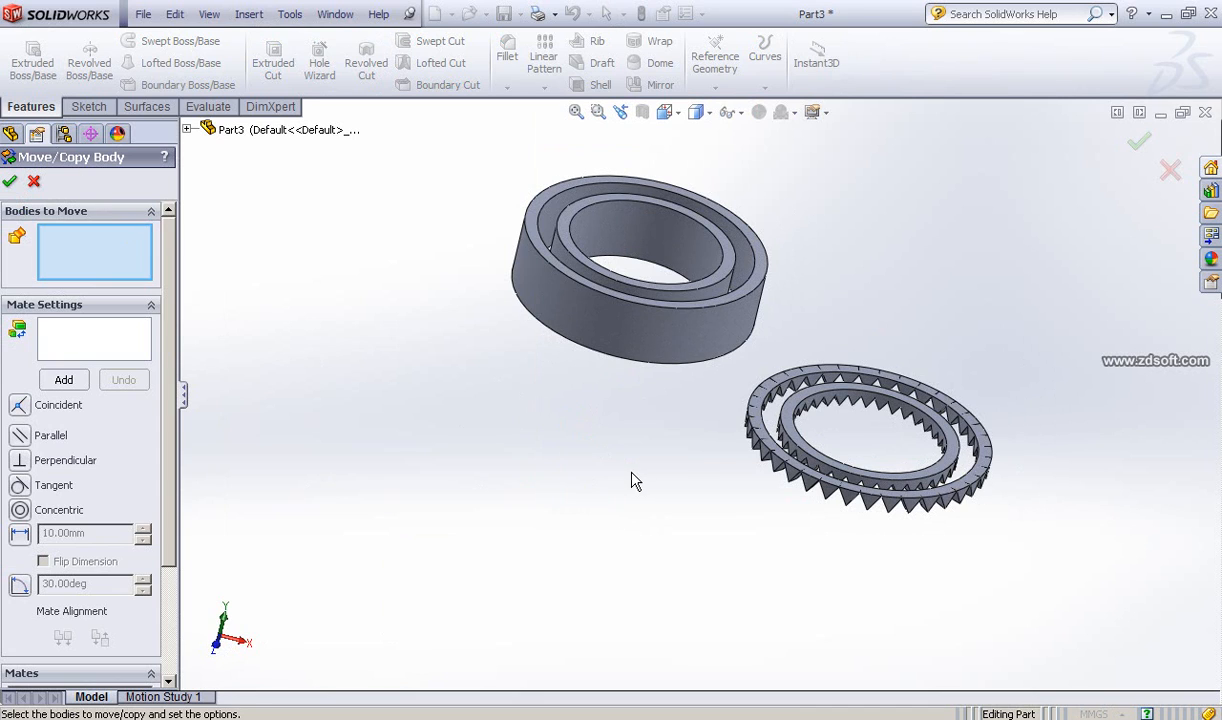
{"action": "middle_click_drag", "start_coordinate": [632, 481], "coordinate": [606, 446]}
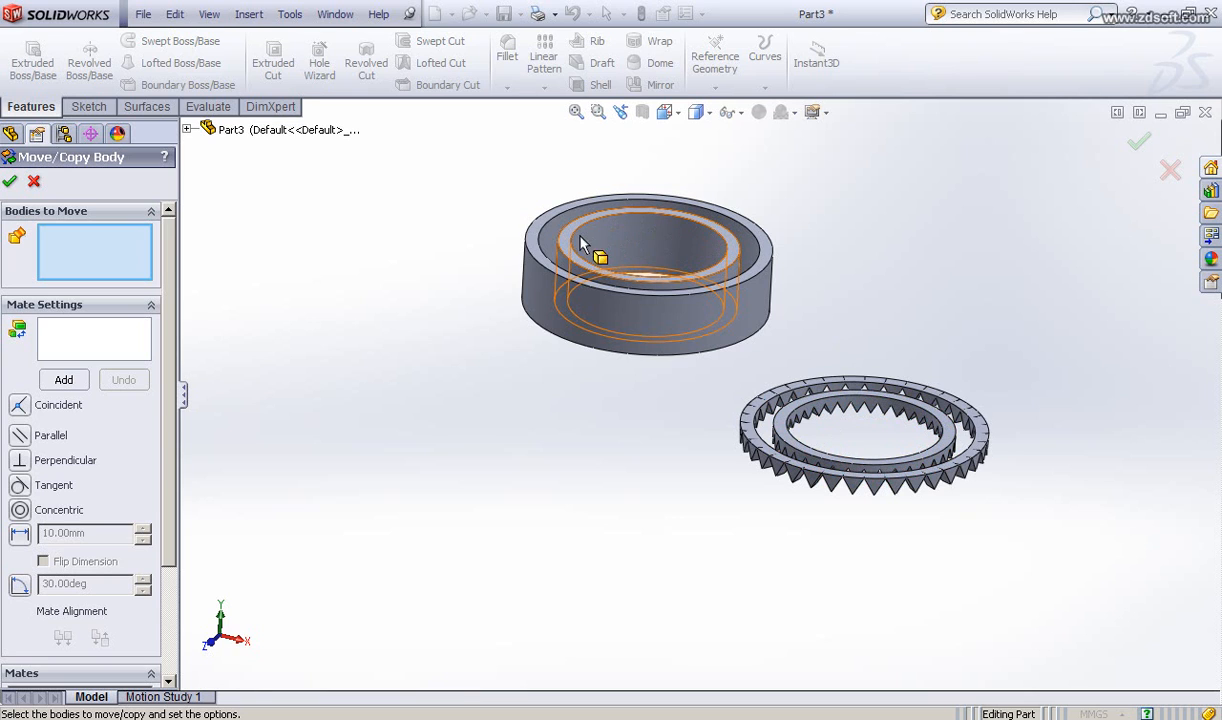
{"action": "left_click", "coordinate": [870, 407]}
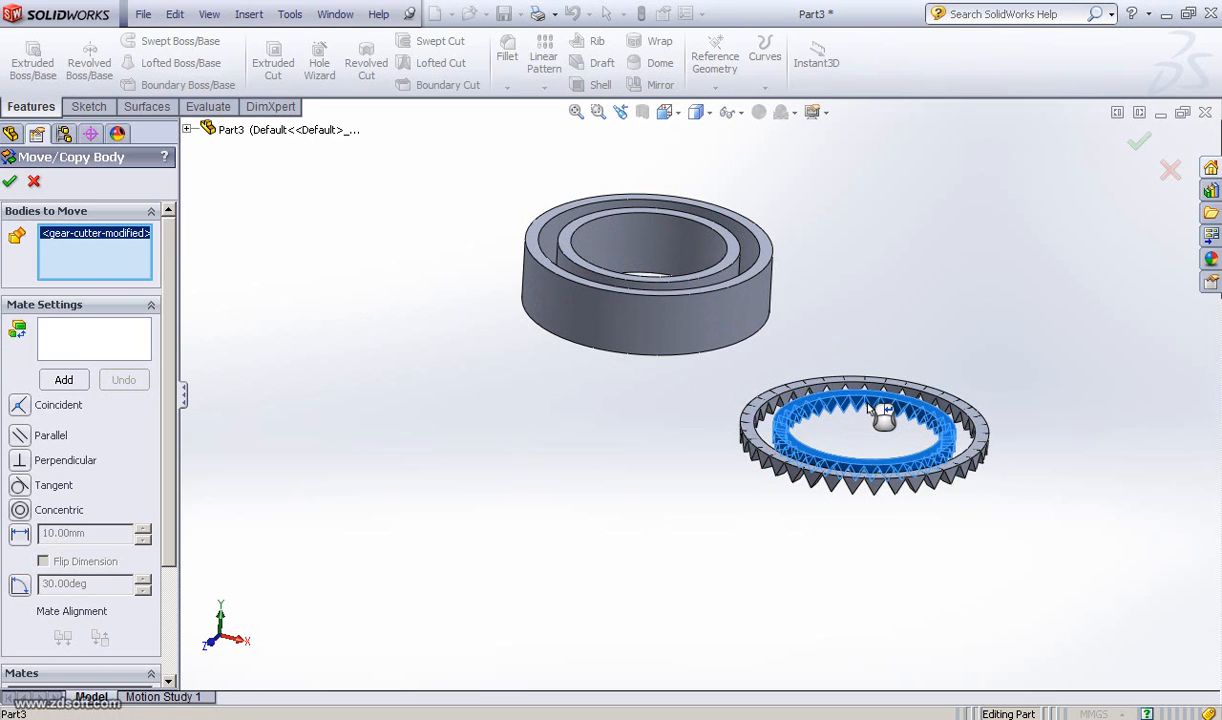
{"action": "left_click", "coordinate": [100, 347]}
{"action": "scroll", "coordinate": [686, 450], "scroll_direction": "down", "scroll_amount": 2}
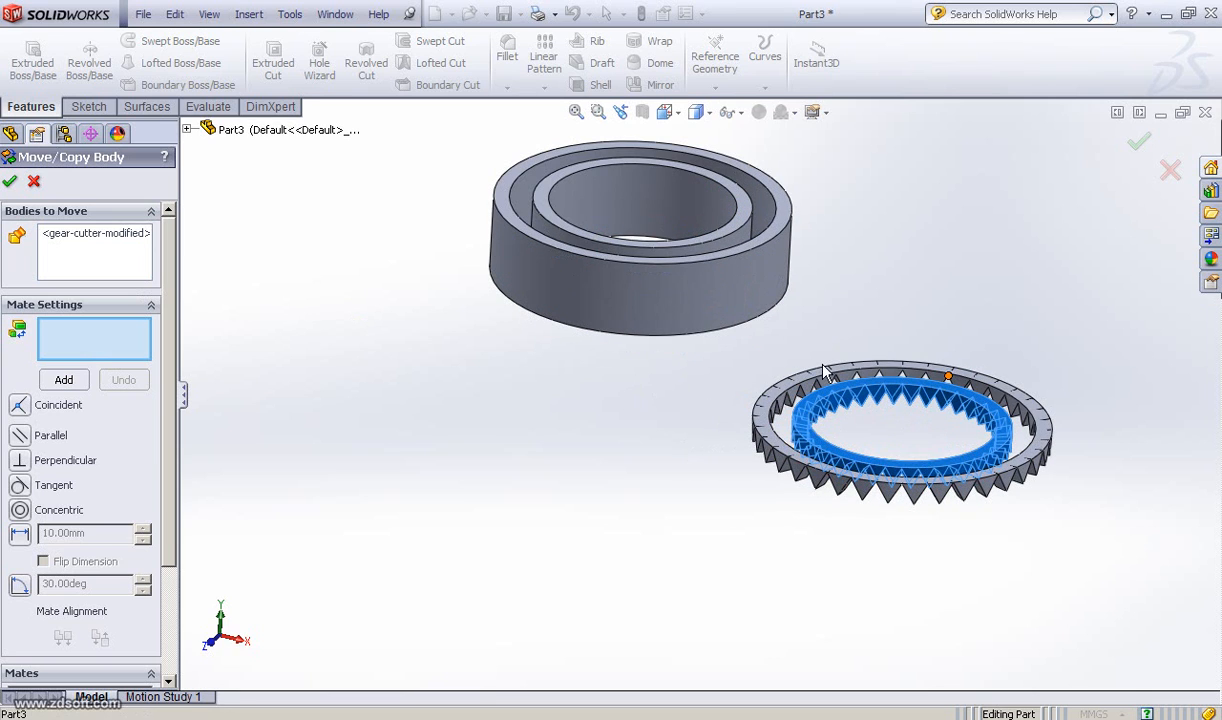
{"action": "scroll", "coordinate": [885, 307], "scroll_direction": "down", "scroll_amount": 1}
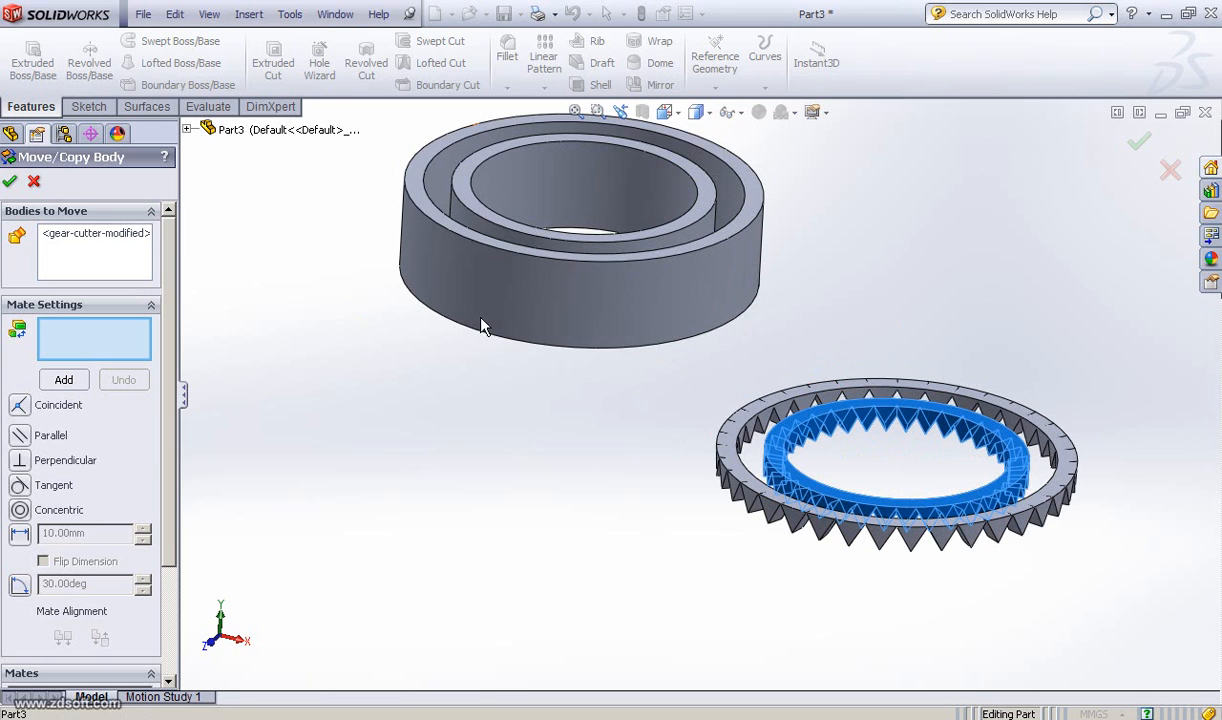
{"action": "left_click", "coordinate": [871, 404]}
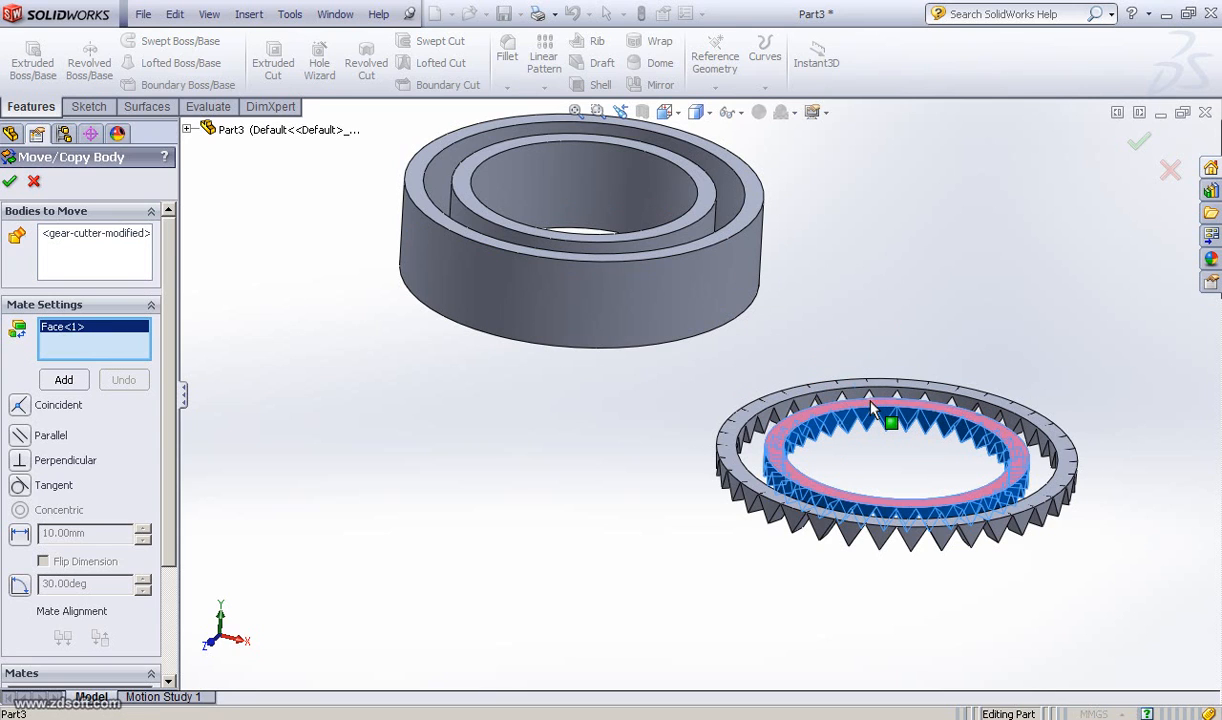
{"action": "left_click", "coordinate": [697, 178]}
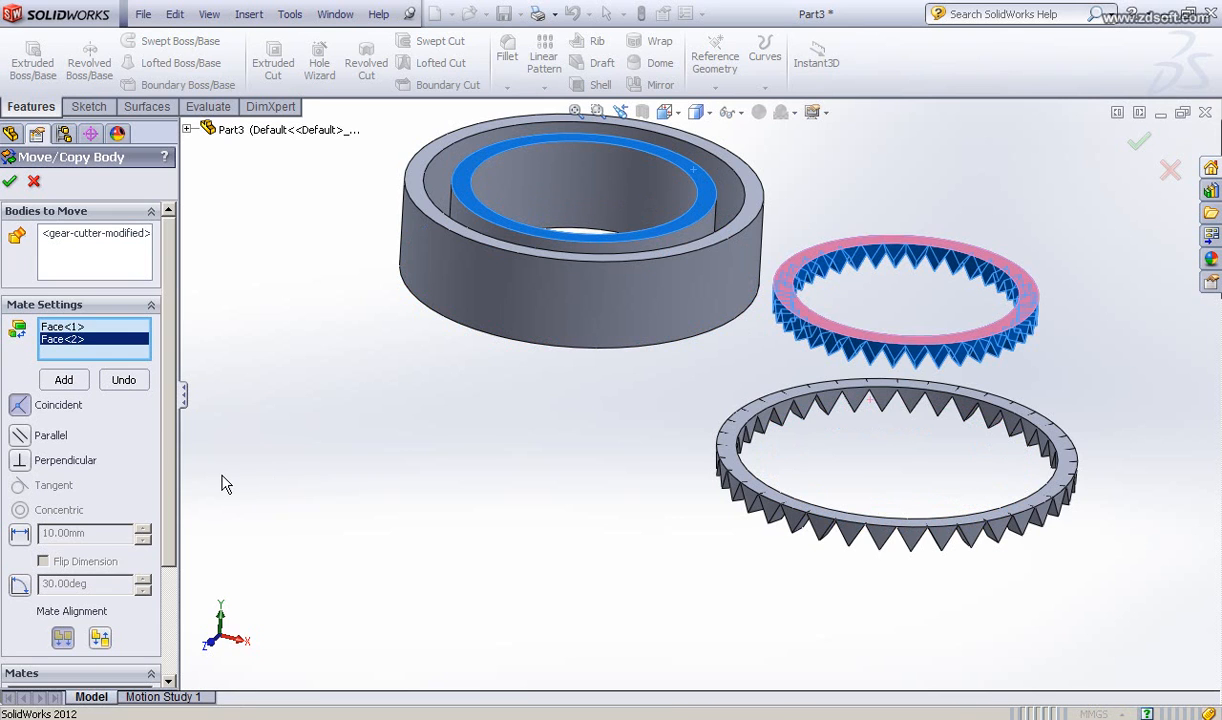
{"action": "middle_click_drag", "start_coordinate": [412, 414], "coordinate": [468, 369]}
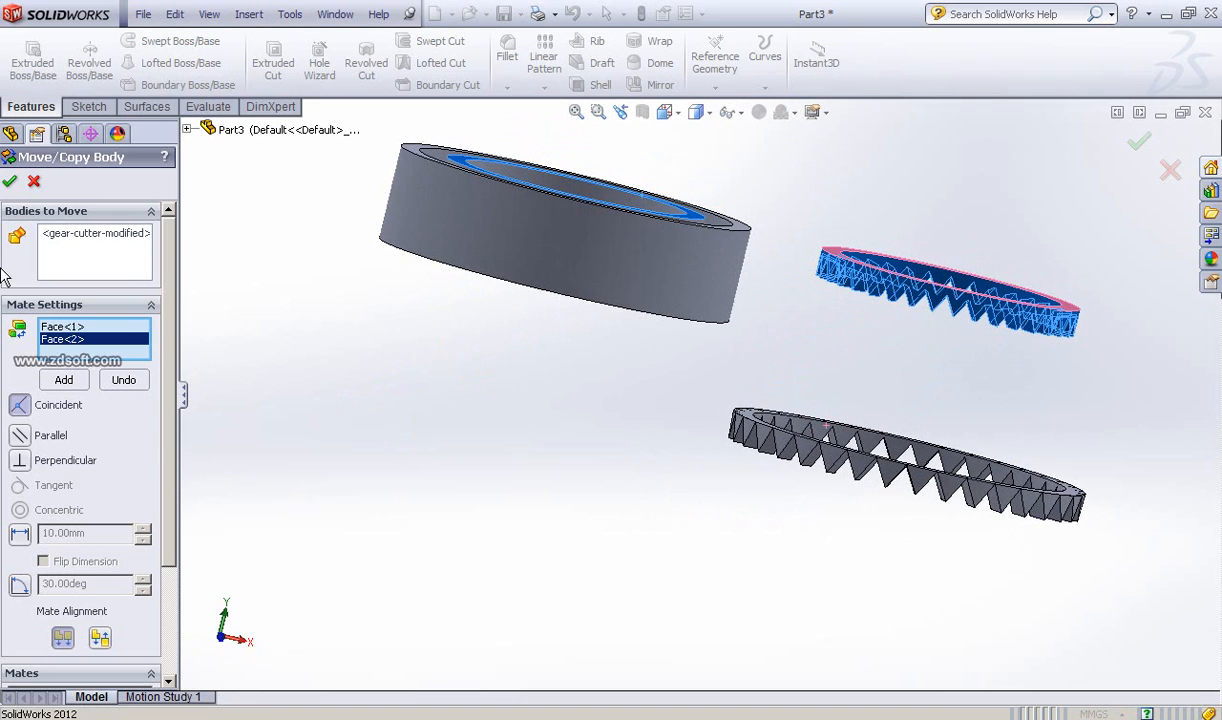
{"action": "left_click", "coordinate": [60, 384]}
{"action": "middle_click_drag", "start_coordinate": [590, 408], "coordinate": [513, 464]}
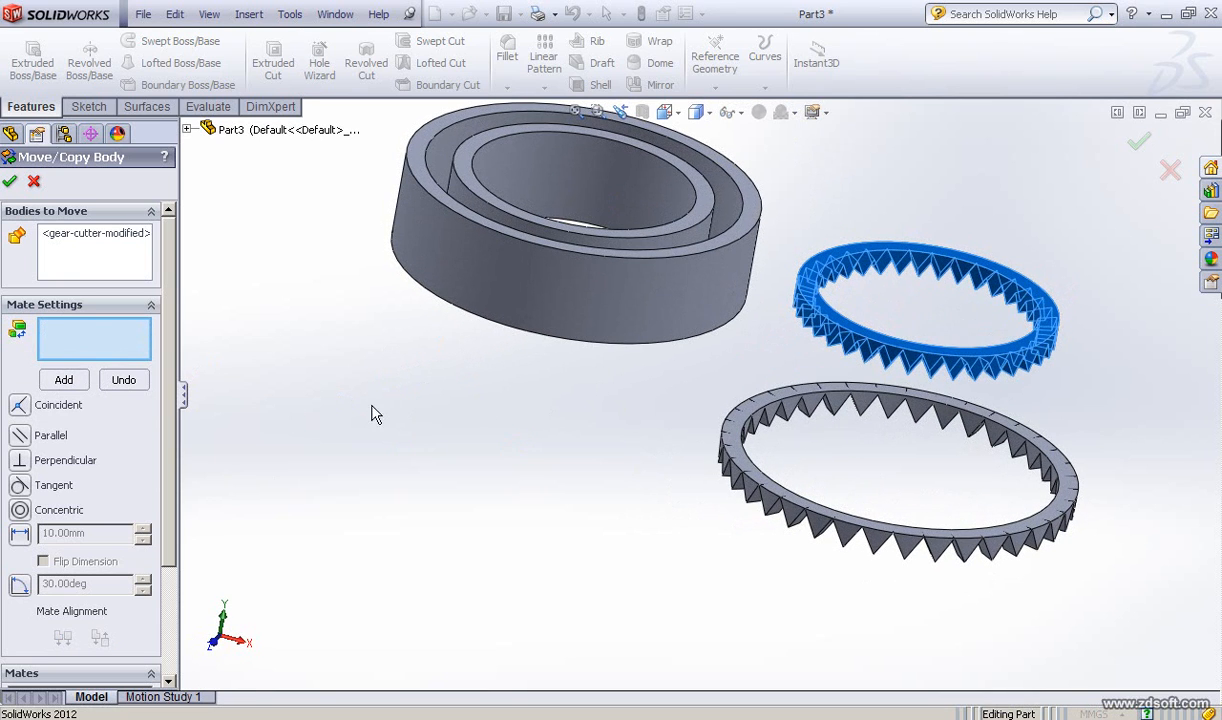
{"action": "left_click", "coordinate": [897, 254]}
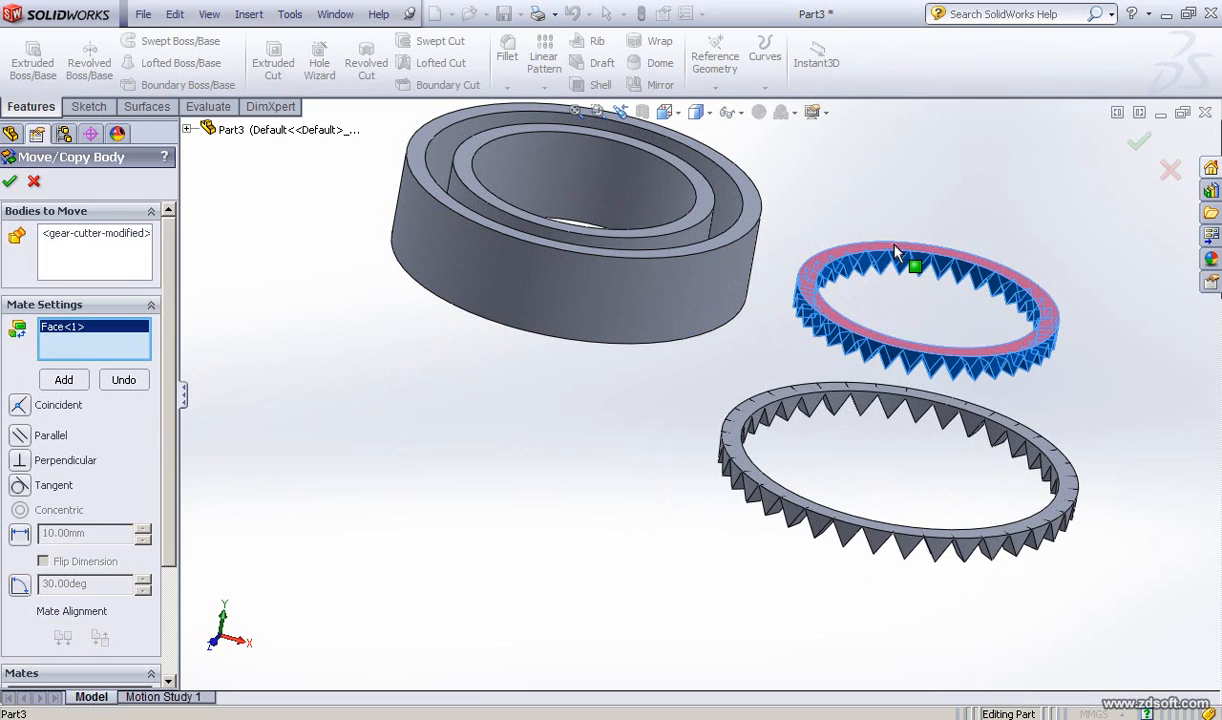
{"action": "left_click", "coordinate": [671, 164]}
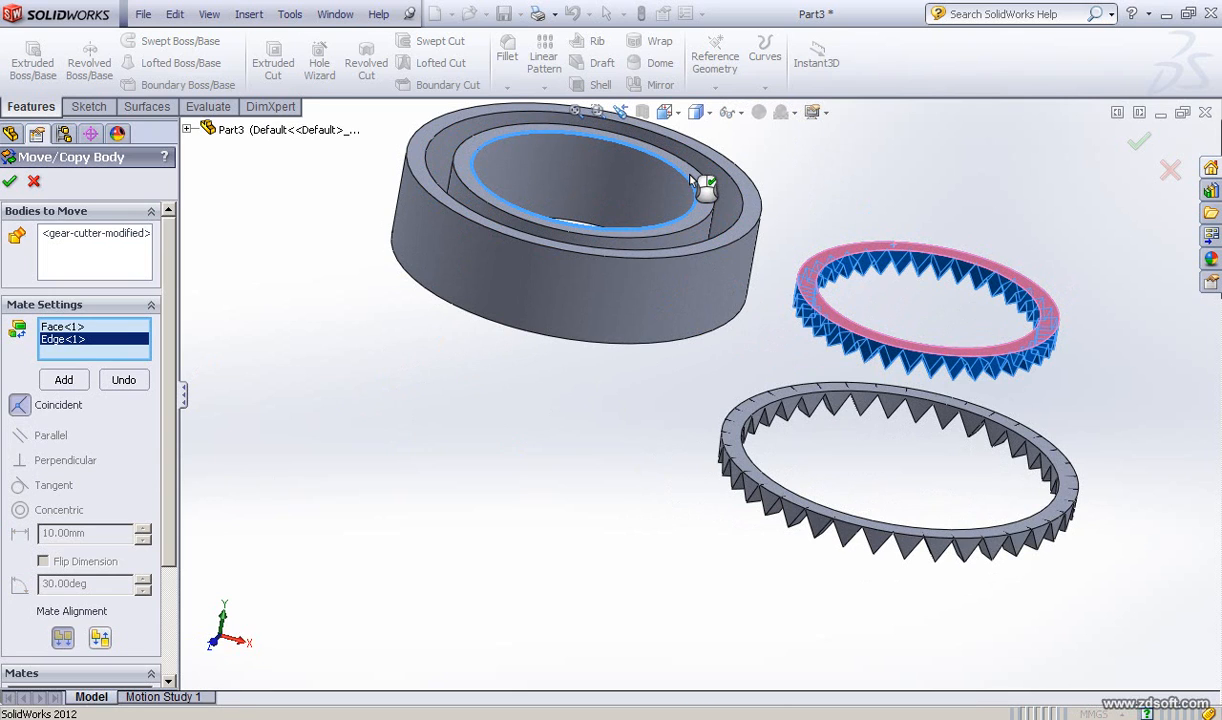
{"action": "left_click", "coordinate": [60, 328]}
{"action": "right_click", "coordinate": [58, 331]}
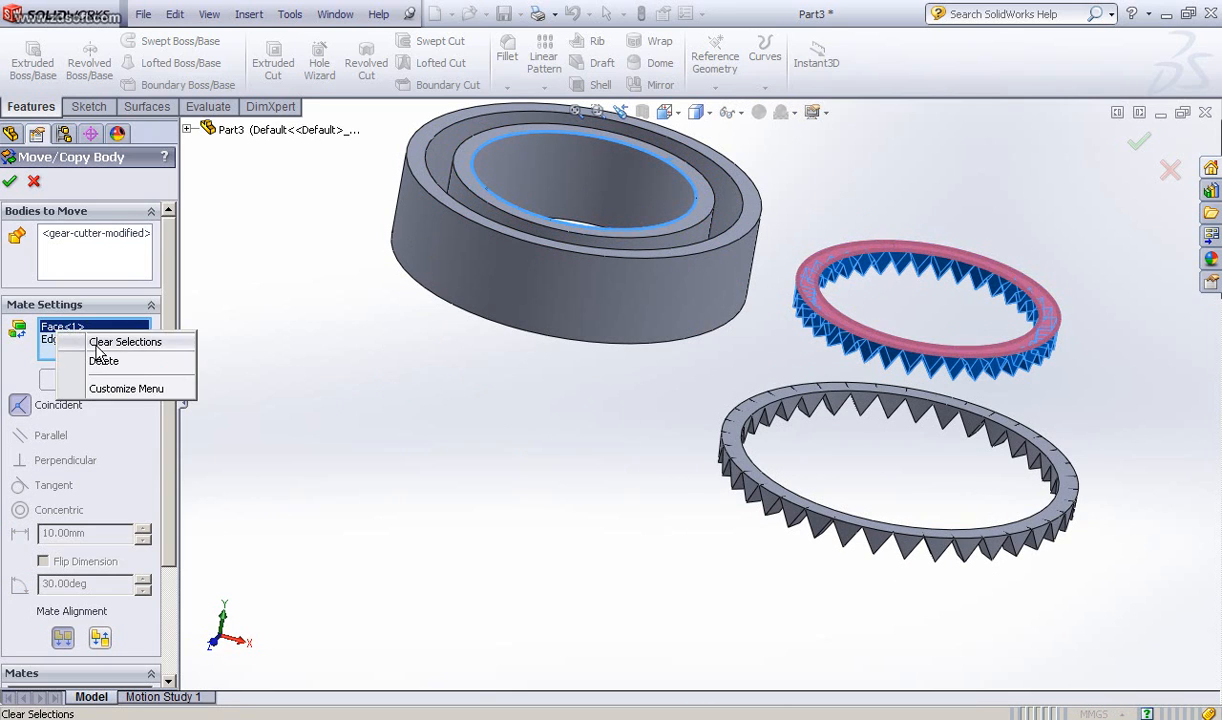
{"action": "left_click", "coordinate": [98, 344]}
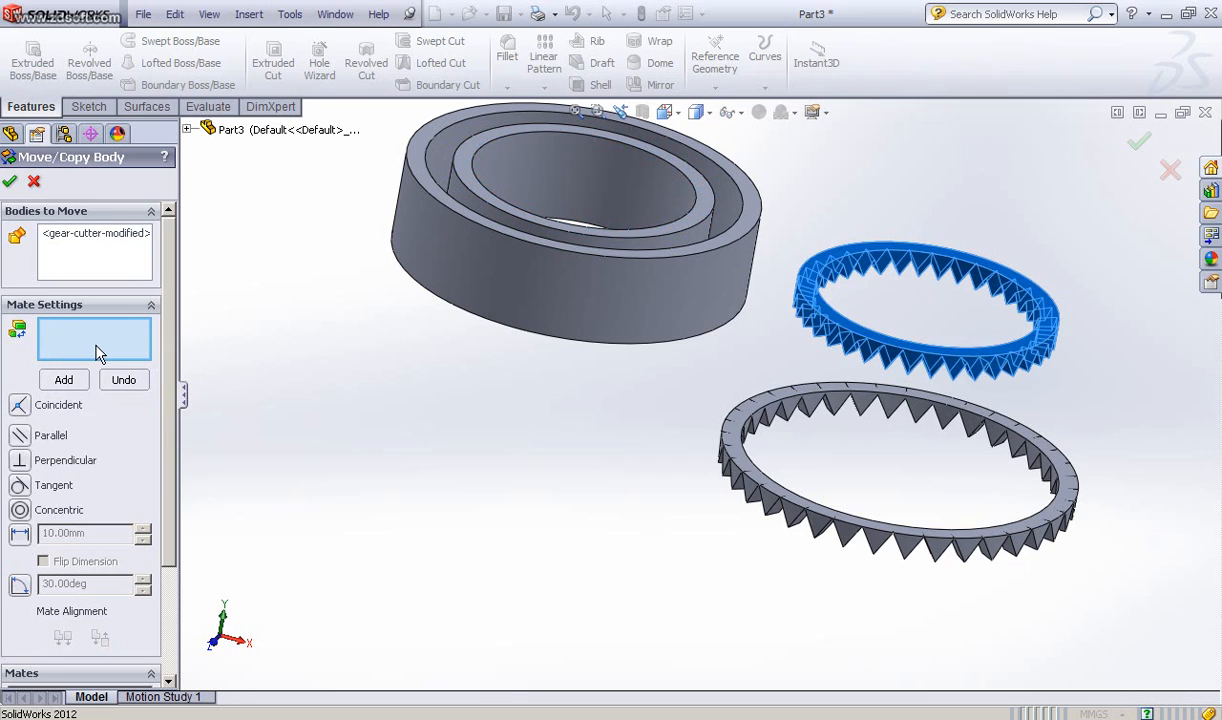
{"action": "left_click", "coordinate": [810, 295]}
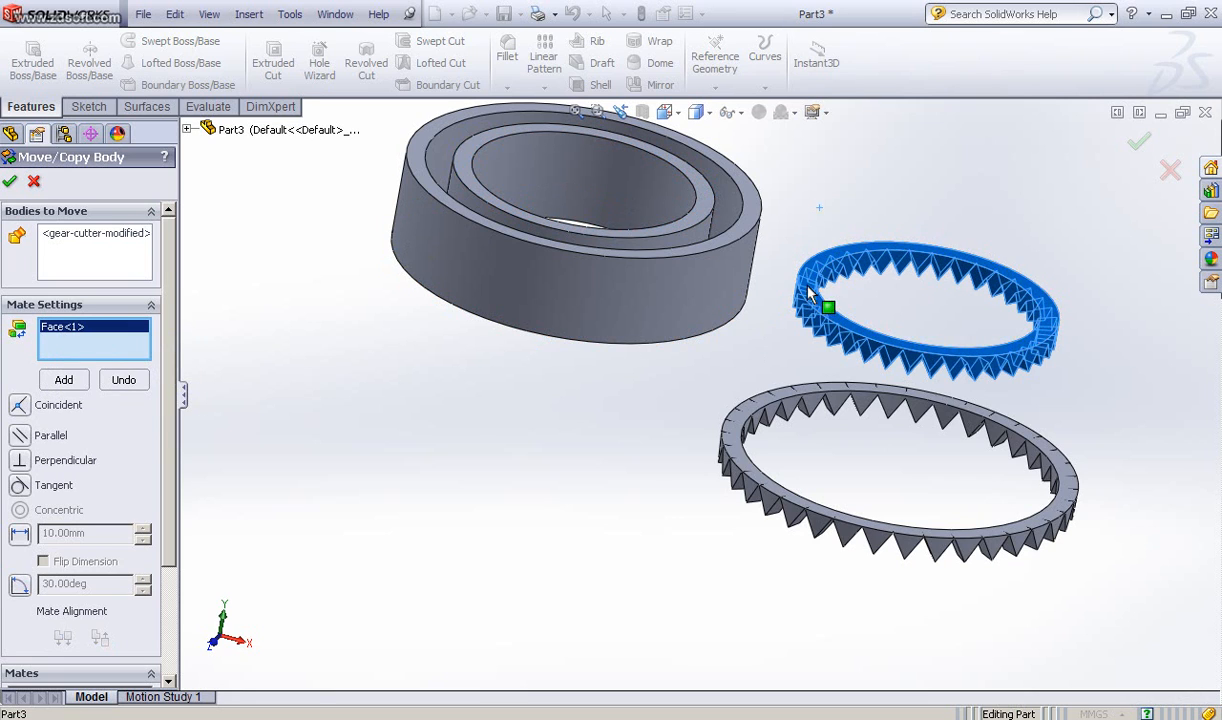
{"action": "left_click", "coordinate": [706, 210]}
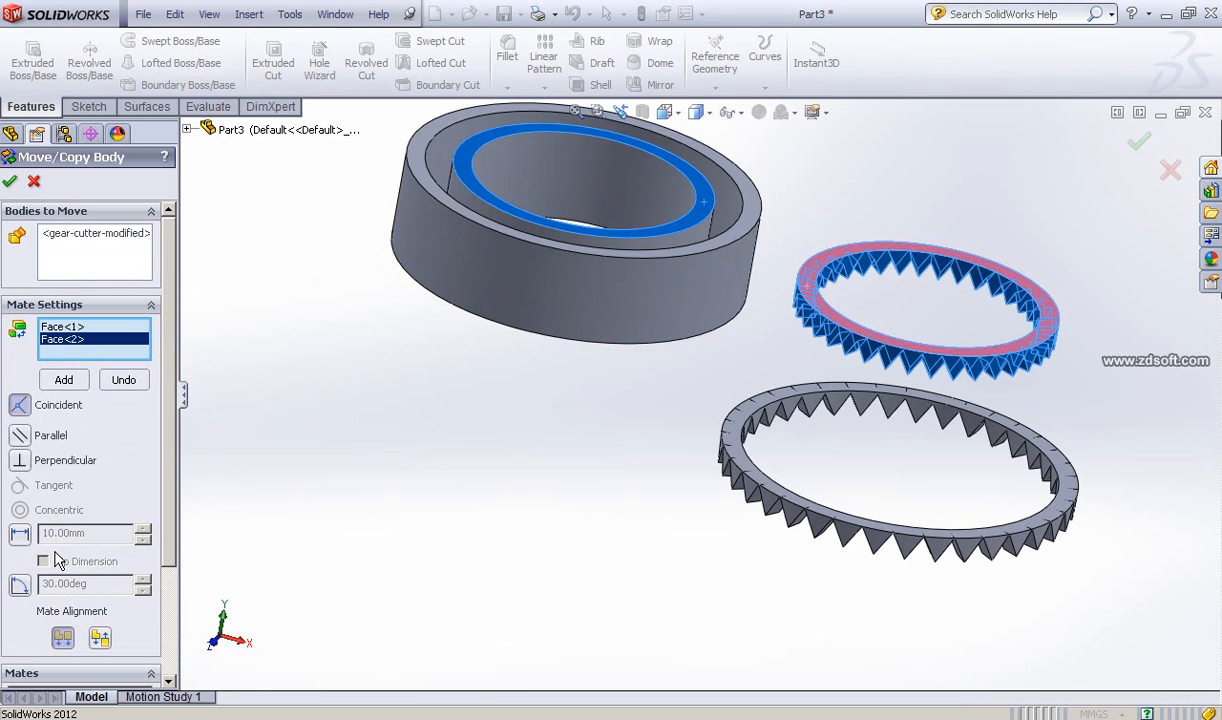
{"action": "right_click", "coordinate": [78, 339]}
{"action": "left_click", "coordinate": [122, 365]}
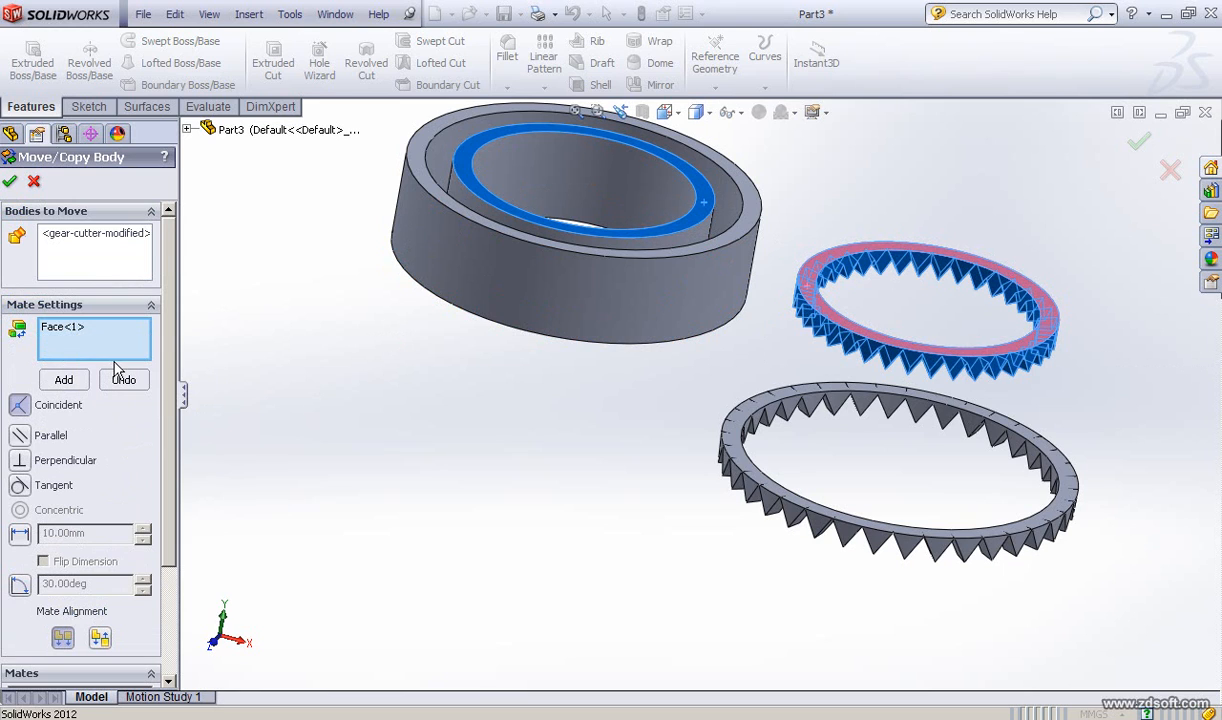
{"action": "right_click", "coordinate": [90, 322]}
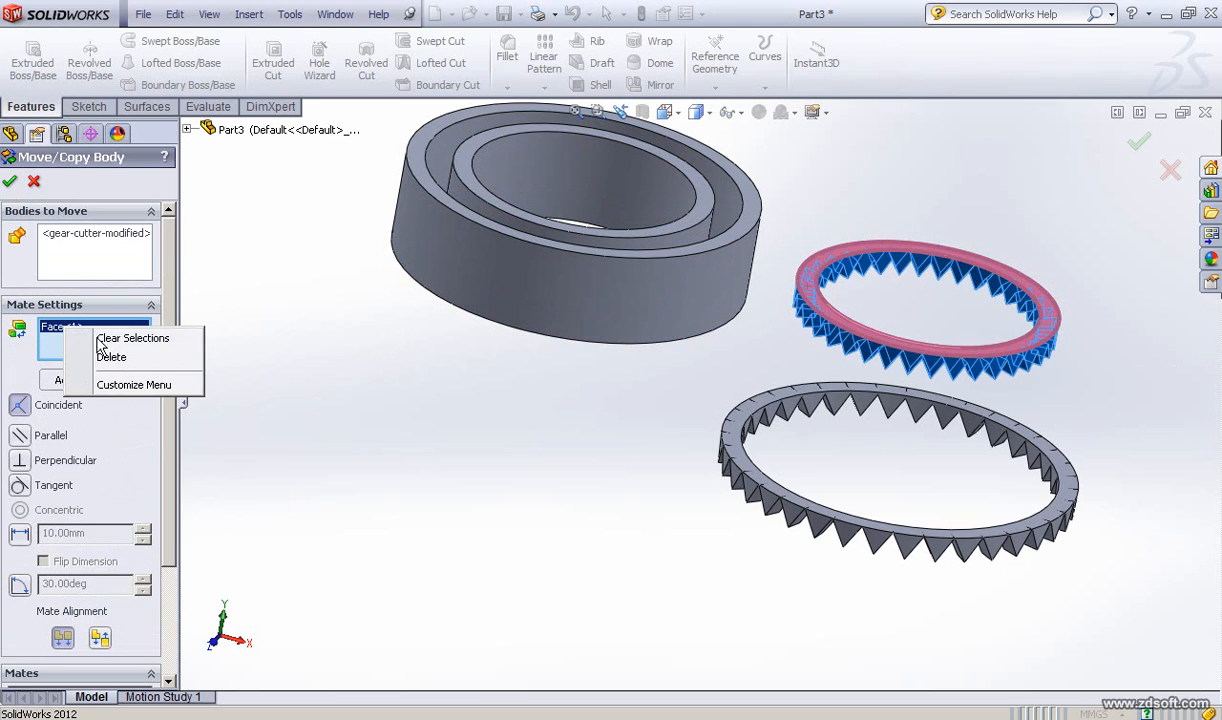
{"action": "left_click", "coordinate": [110, 331]}
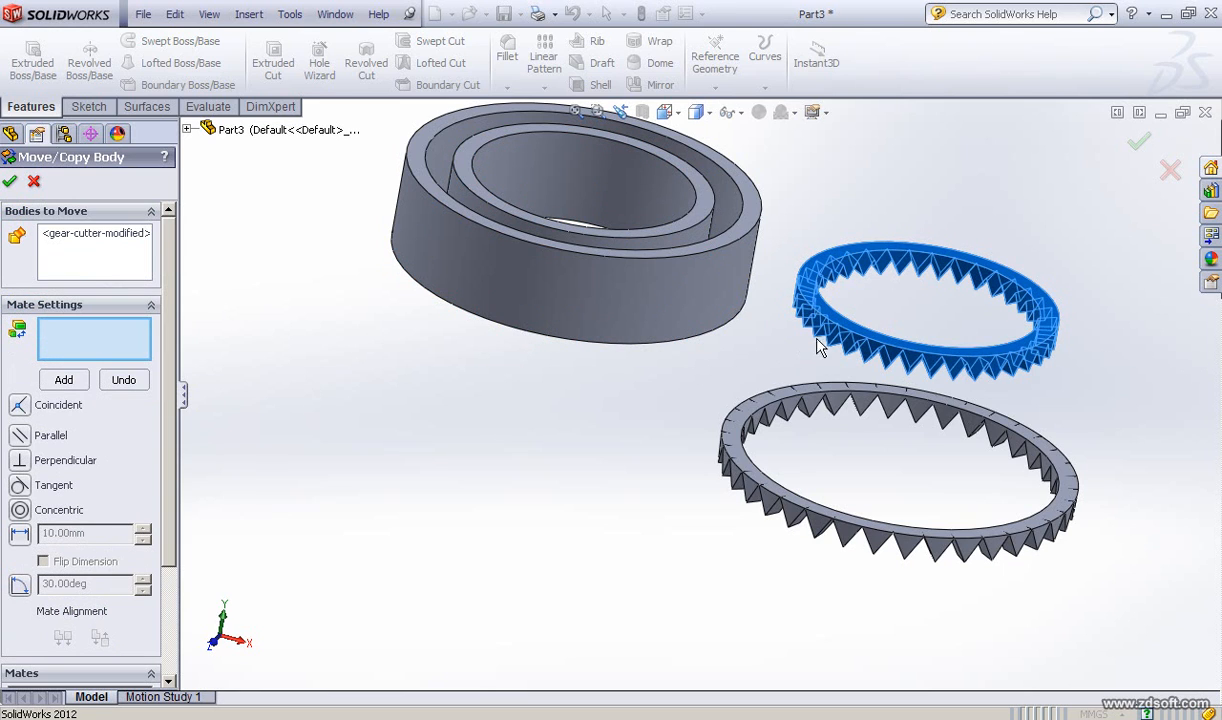
- Move the inner toothed ring onto the inner extruded ring with a concentric mate between their inner circular edges
{"action": "left_click", "coordinate": [904, 262]}
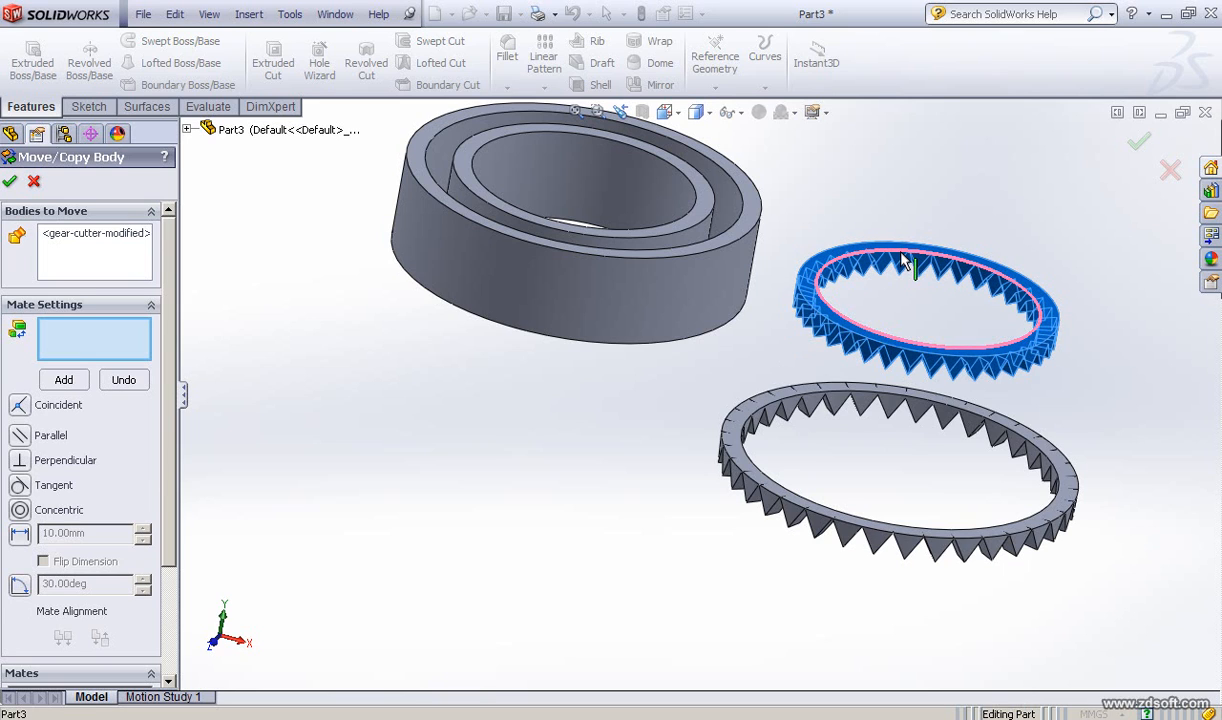
{"action": "left_click", "coordinate": [680, 180]}
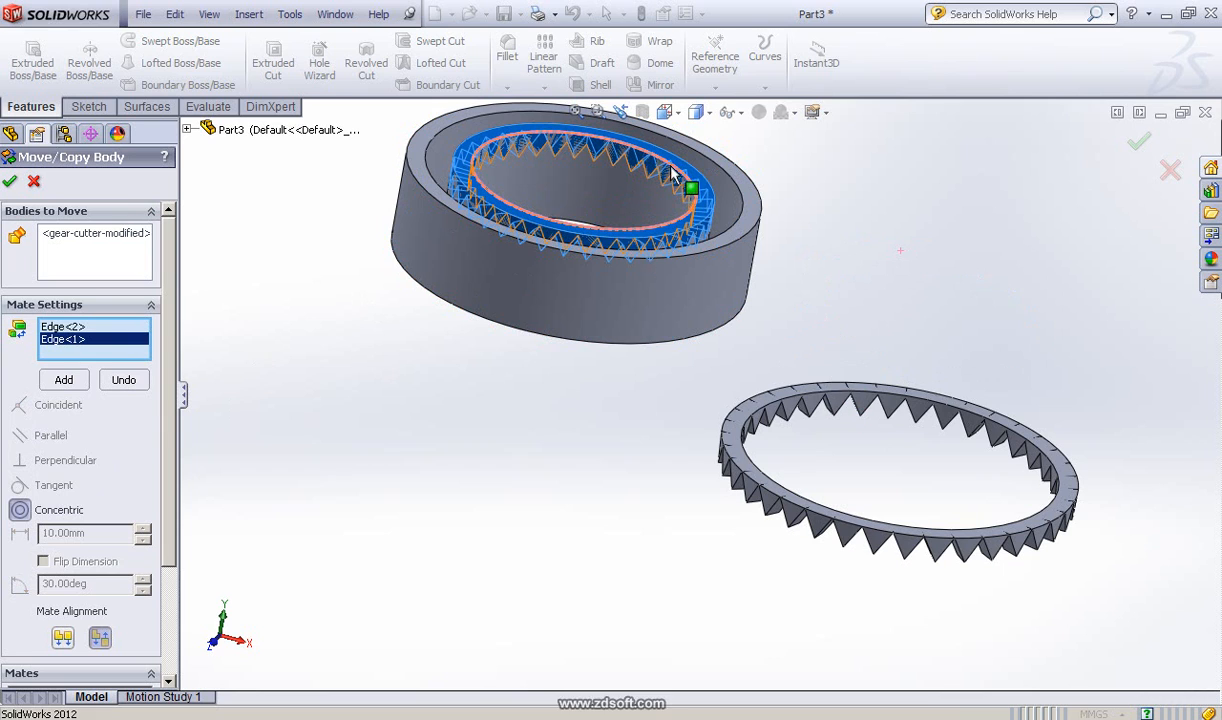
{"action": "left_click", "coordinate": [10, 181]}
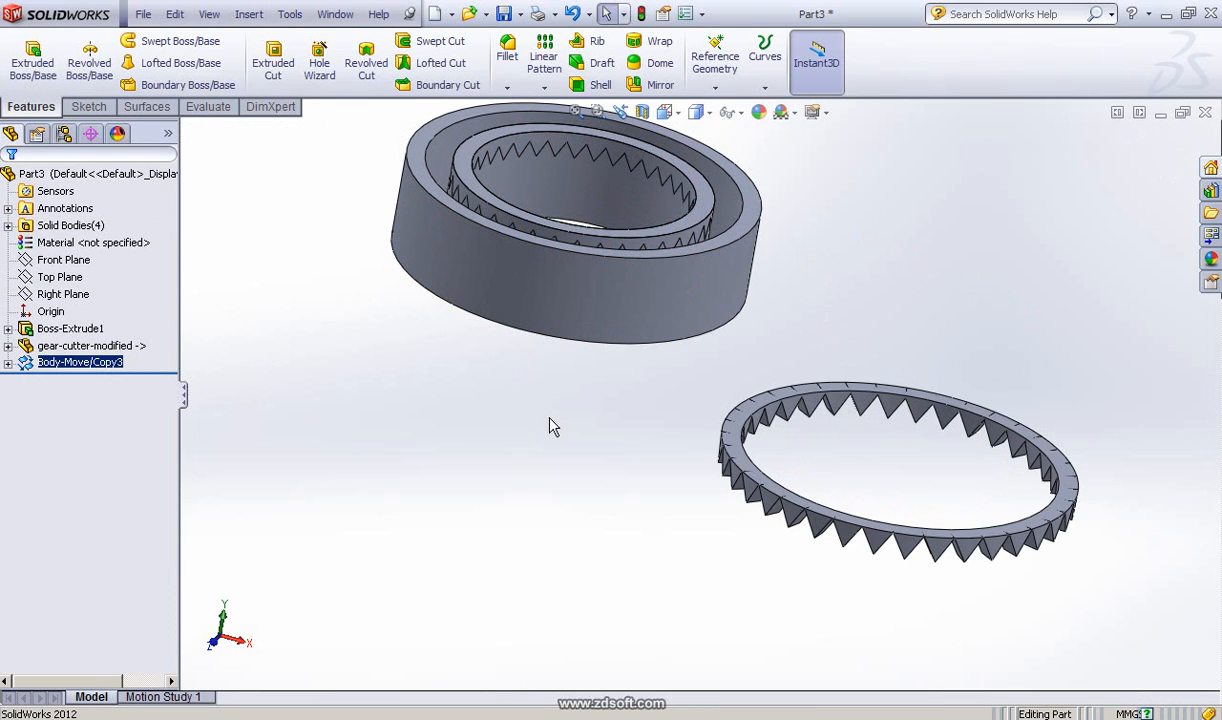
- Combine bodies with Subtract, using the inner extruded ring as main body and the inner toothed ring as the body to remove
{"action": "middle_click_drag", "start_coordinate": [549, 427], "coordinate": [568, 450], "text": "ctrl"}
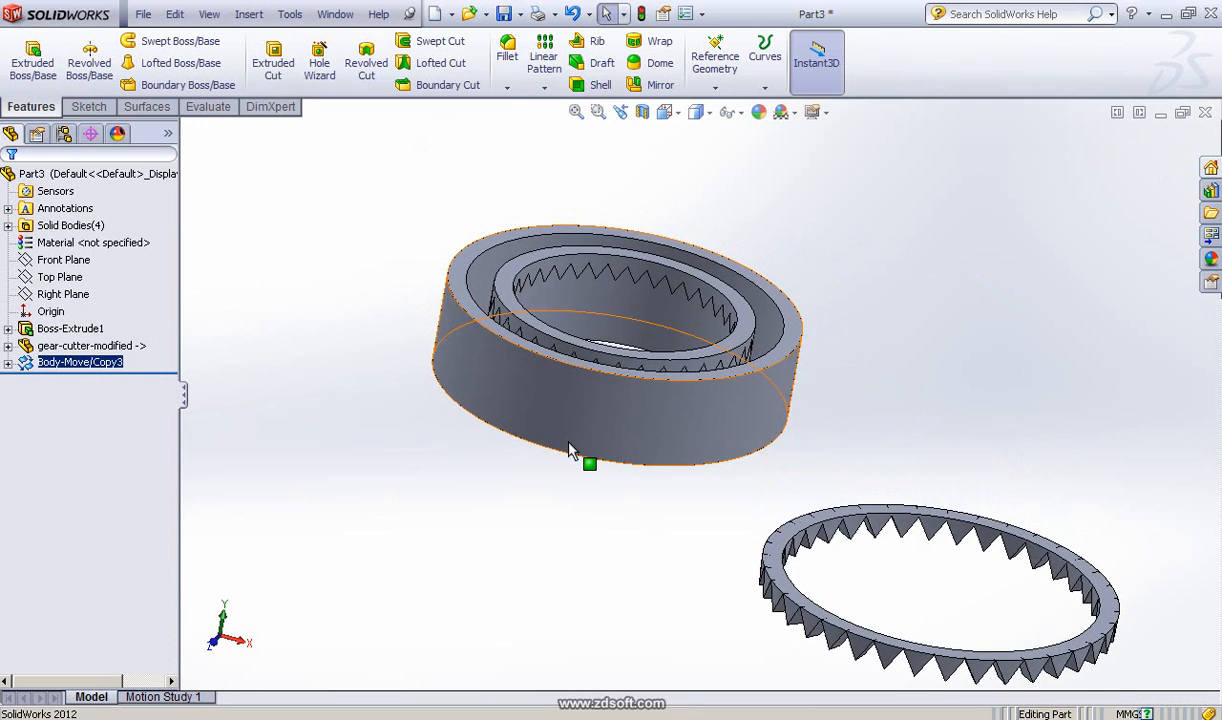
{"action": "scroll", "coordinate": [569, 451], "scroll_direction": "down", "scroll_amount": 3}
{"action": "scroll", "coordinate": [480, 391], "scroll_direction": "up", "scroll_amount": 1}
{"action": "middle_click_drag", "start_coordinate": [452, 397], "coordinate": [469, 491], "text": "ctrl"}
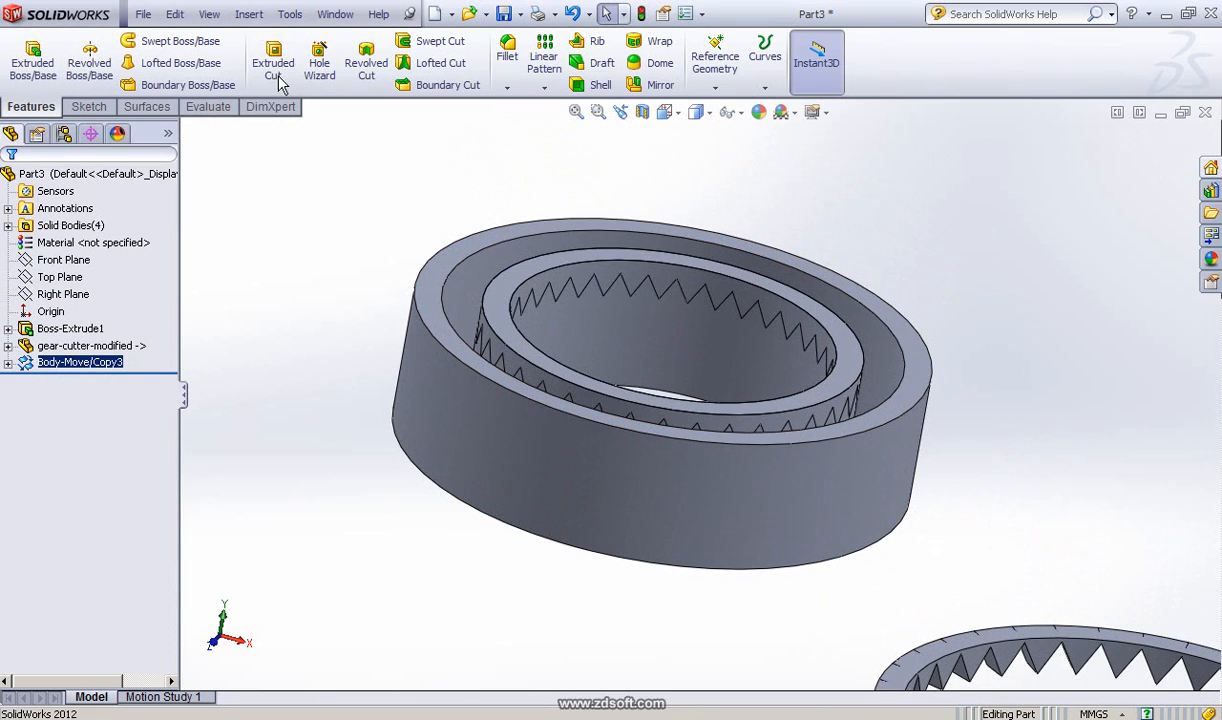
{"action": "left_click", "coordinate": [249, 14]}
{"action": "mouse_move", "coordinate": [283, 79]}
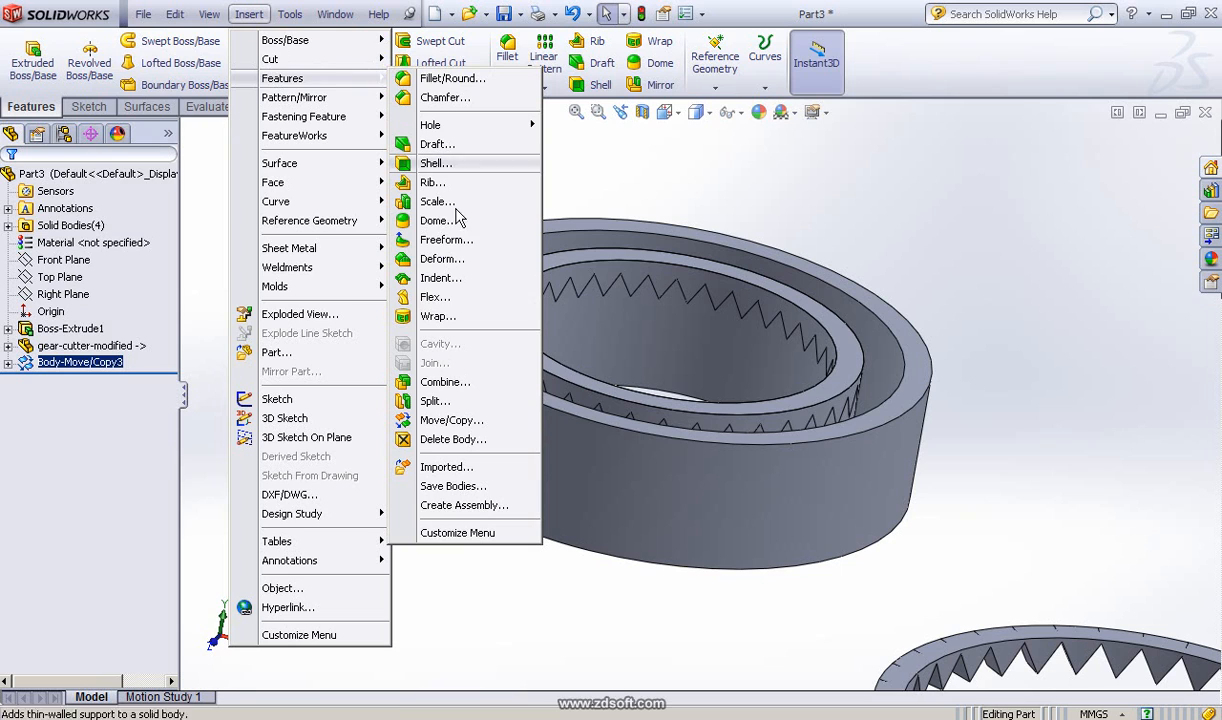
{"action": "left_click", "coordinate": [445, 382]}
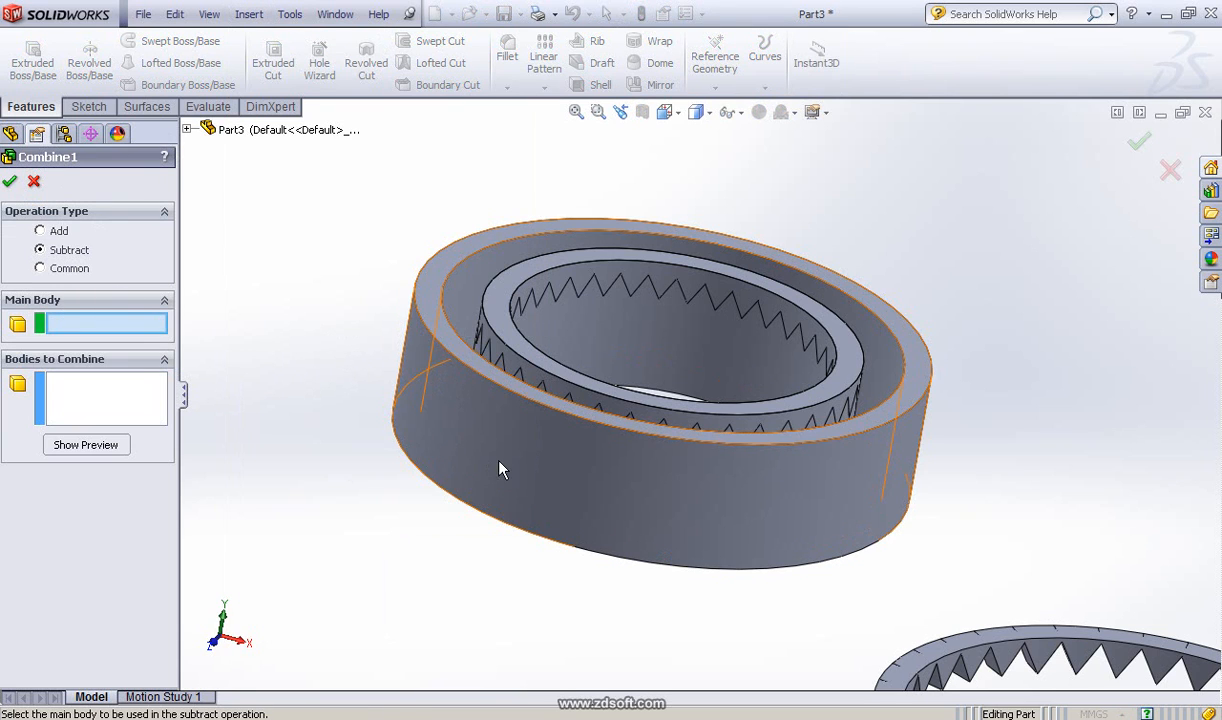
{"action": "left_click", "coordinate": [700, 363]}
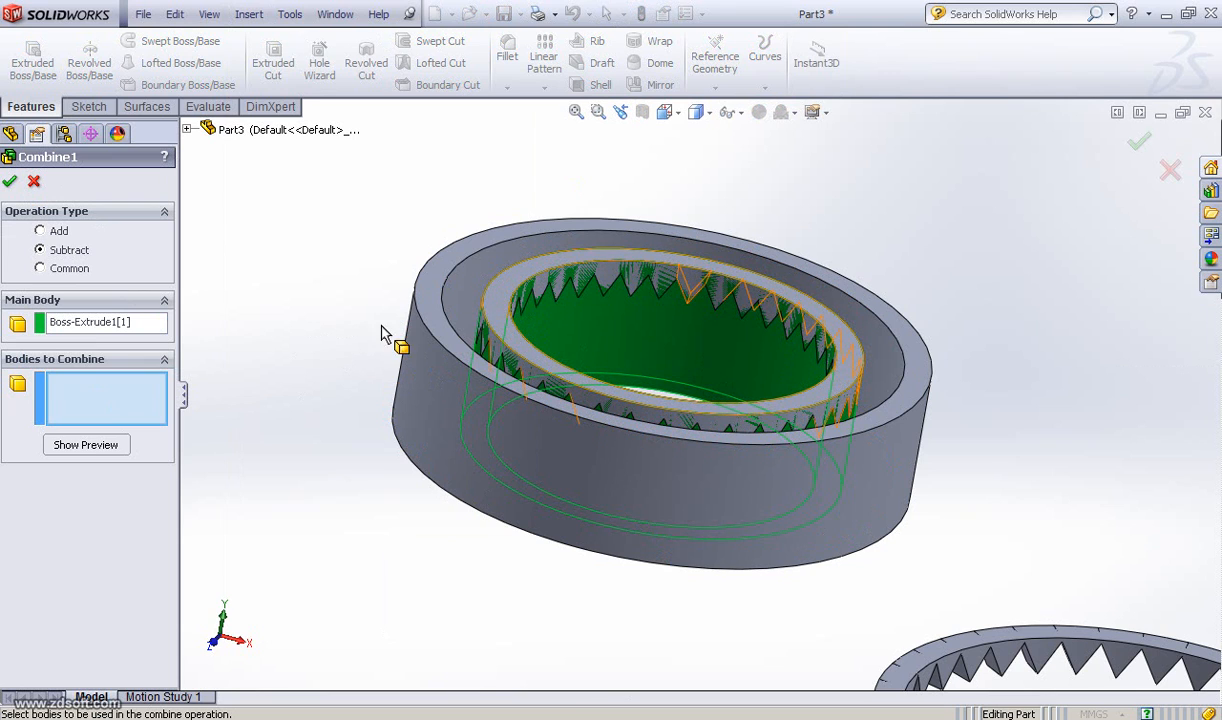
{"action": "left_click", "coordinate": [612, 272]}
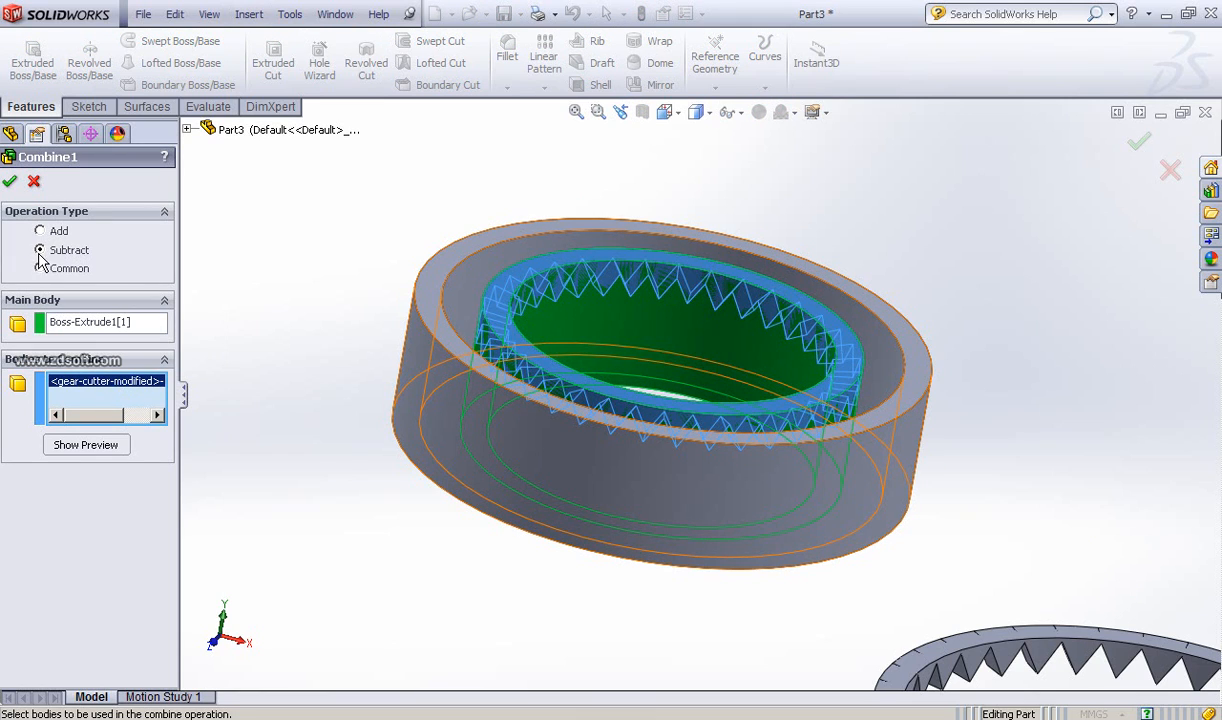
{"action": "left_click", "coordinate": [10, 182]}
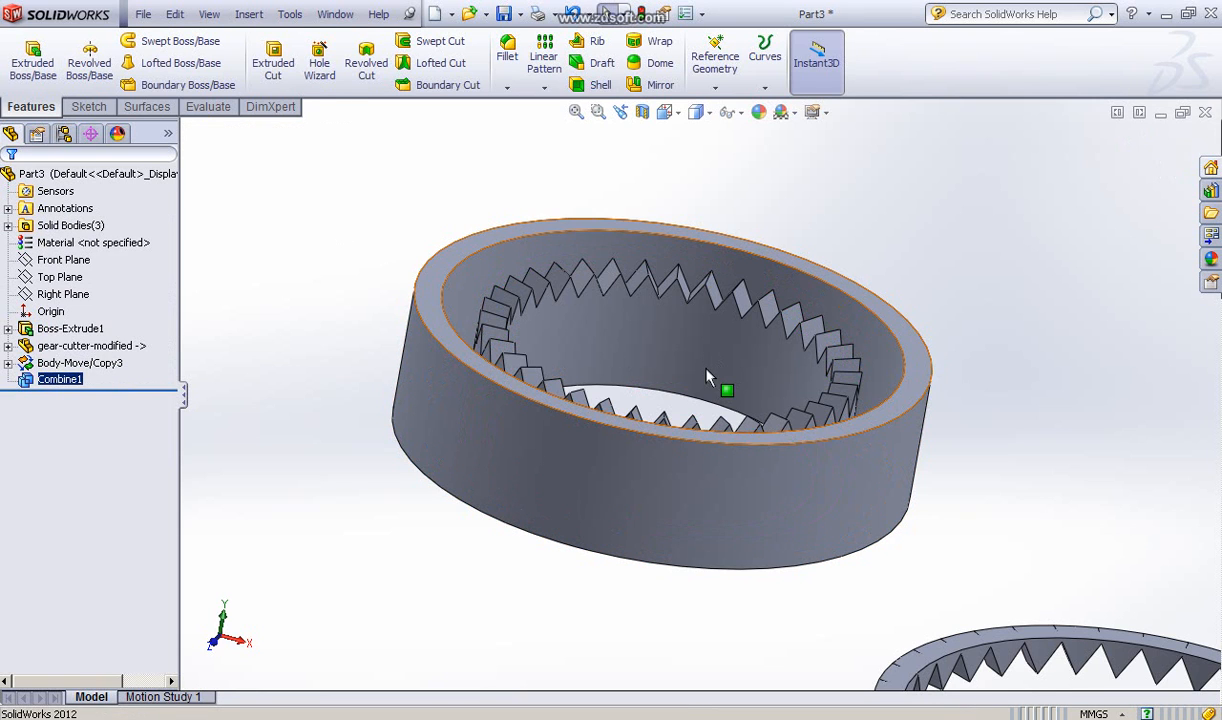
- Use Move/Copy Body to add a concentric mate between the outer toothed ring's inner edge and the outer extruded ring's upper inner edge
{"action": "middle_click_drag", "start_coordinate": [695, 410], "coordinate": [584, 390]}
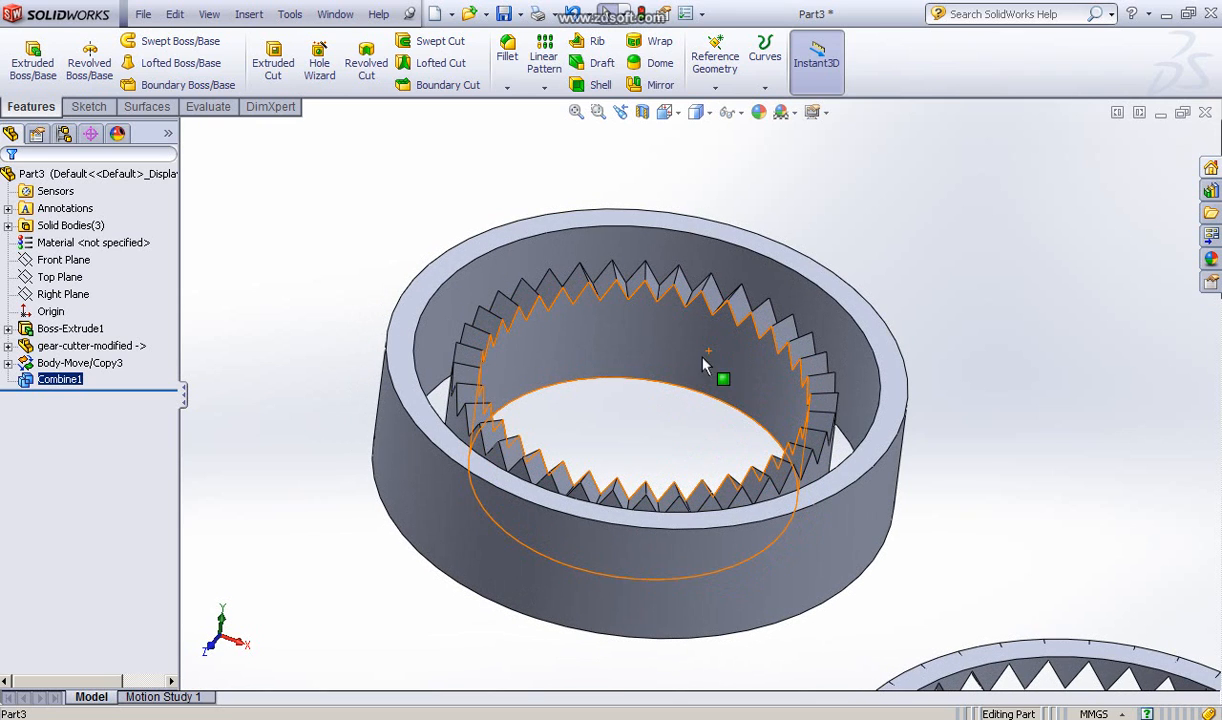
{"action": "scroll", "coordinate": [600, 390], "scroll_direction": "down", "scroll_amount": 4}
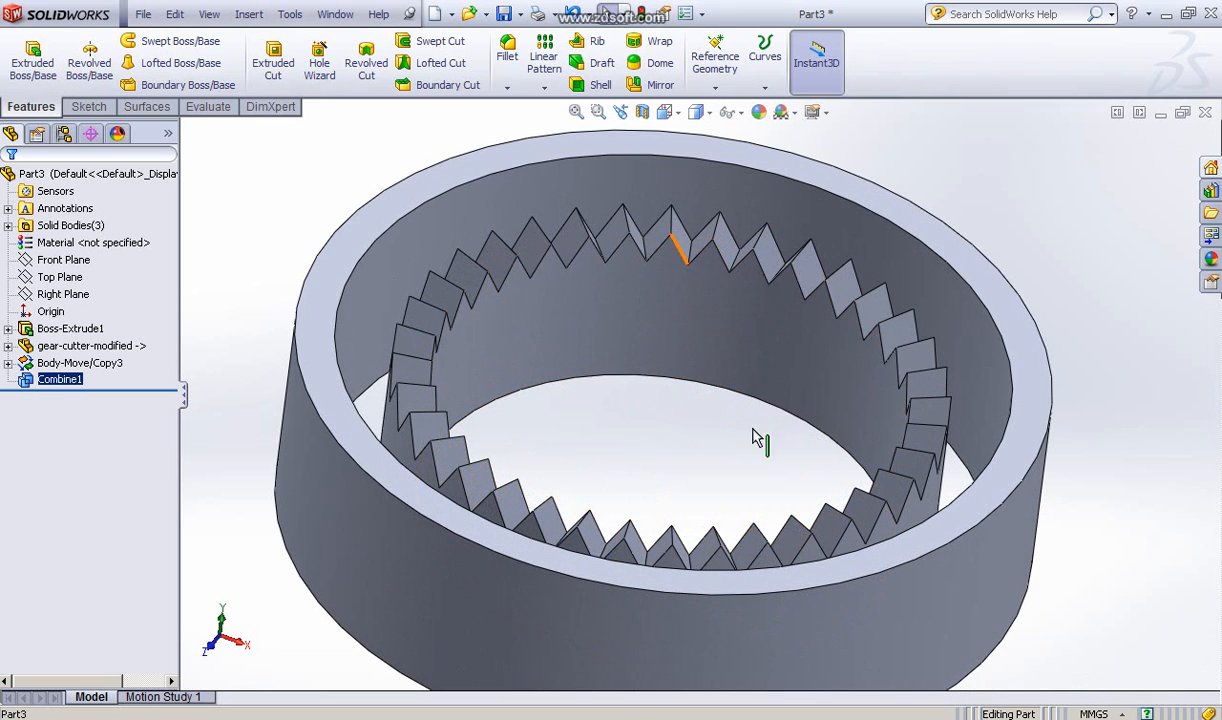
{"action": "scroll", "coordinate": [705, 425], "scroll_direction": "up", "scroll_amount": 5}
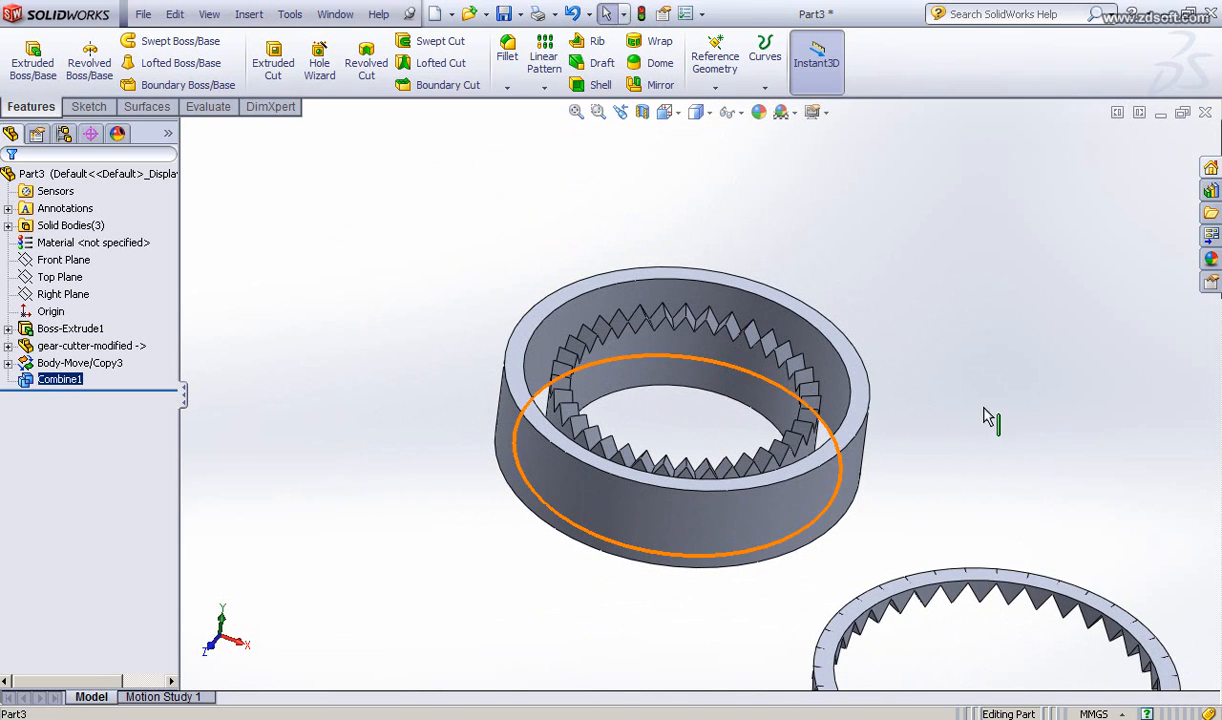
{"action": "middle_click_drag", "start_coordinate": [1012, 415], "coordinate": [955, 281], "text": "ctrl"}
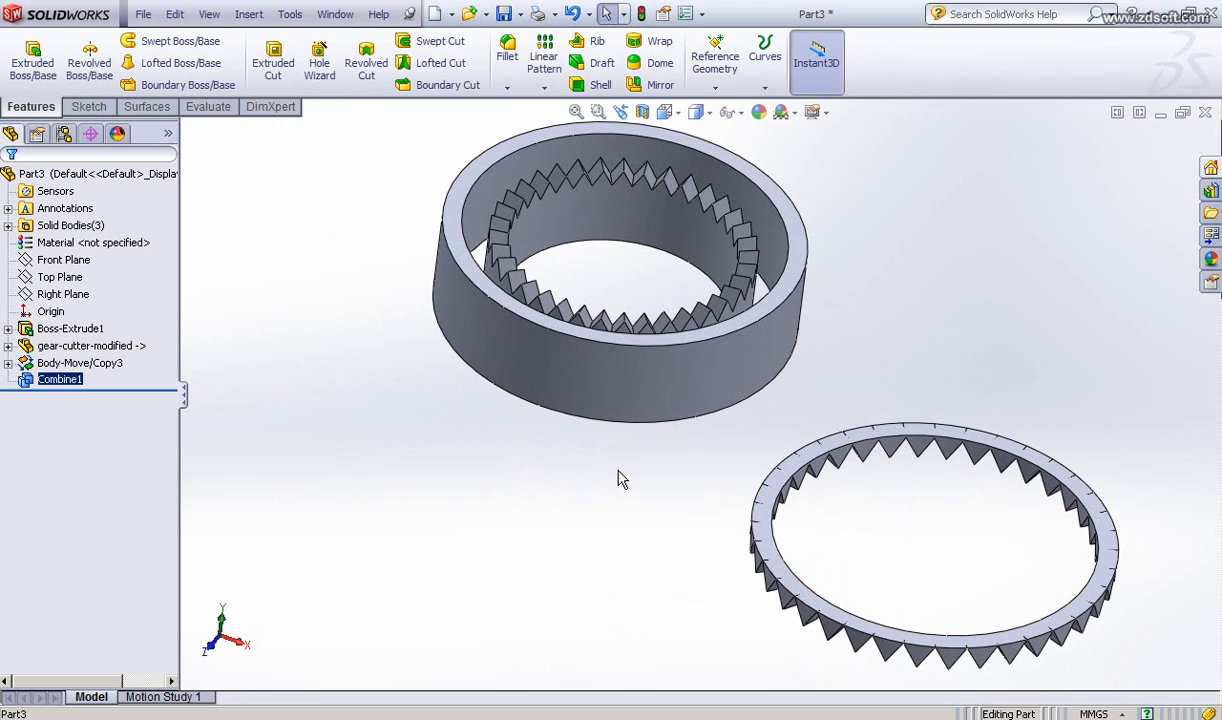
{"action": "left_click", "coordinate": [248, 15]}
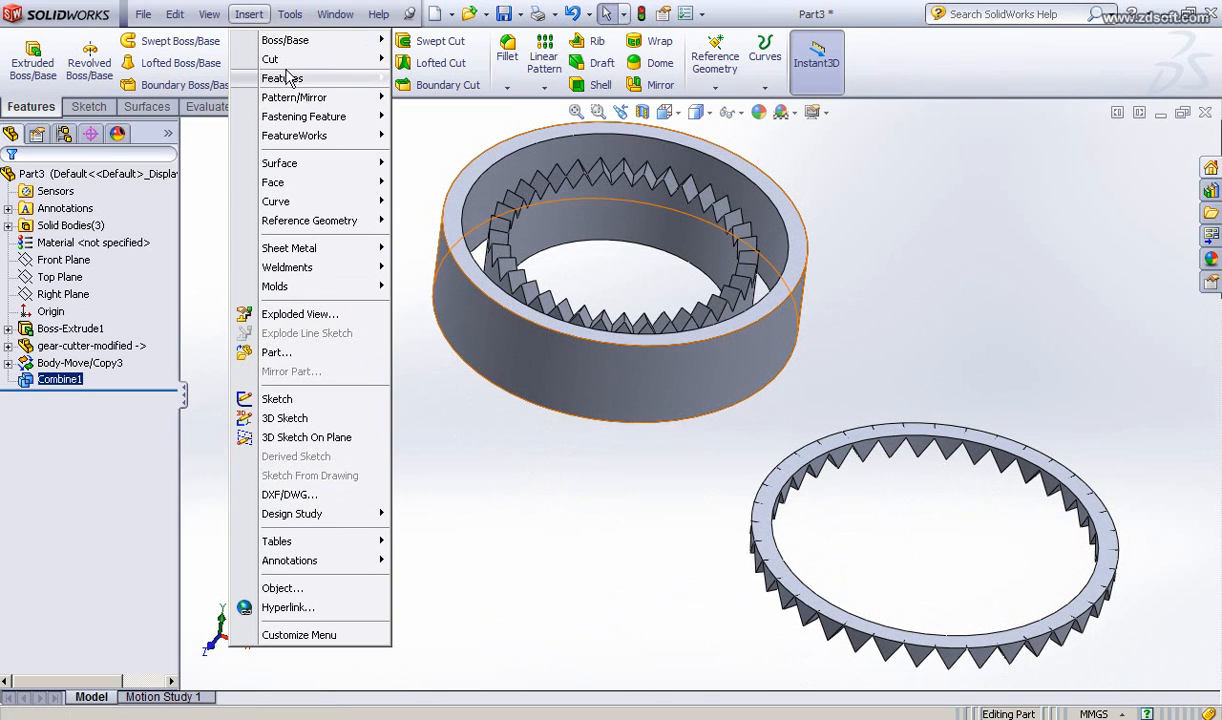
{"action": "mouse_move", "coordinate": [299, 80]}
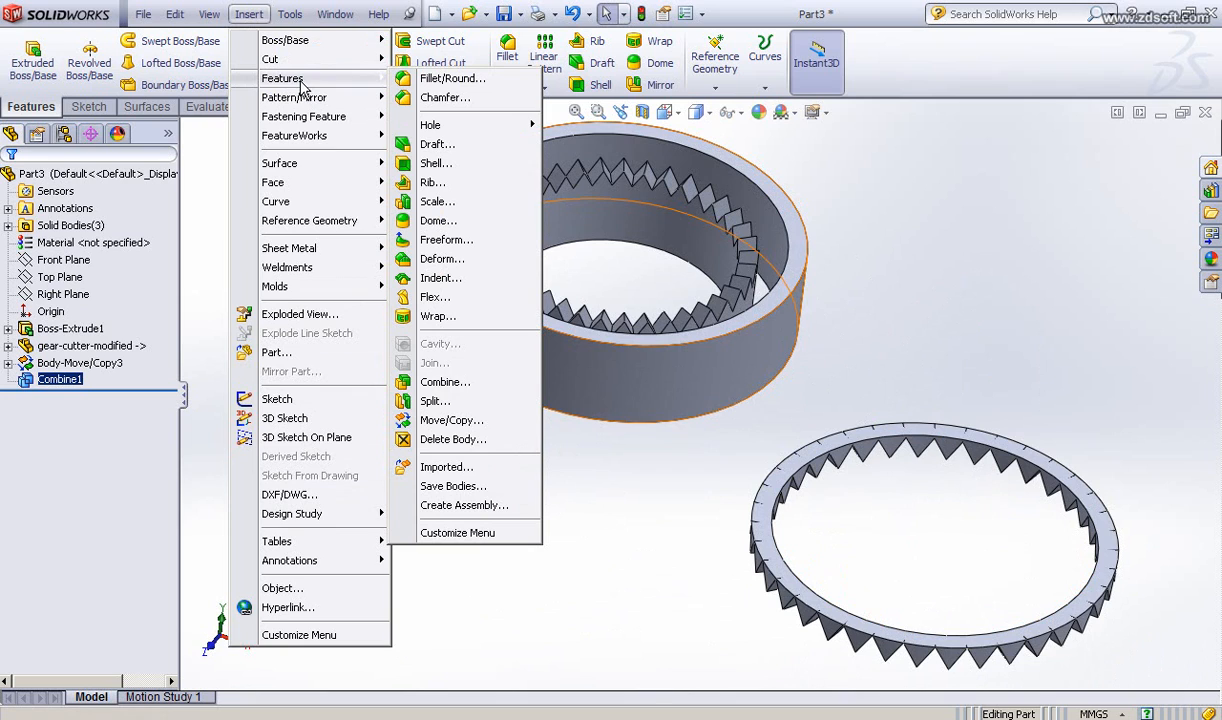
{"action": "left_click", "coordinate": [435, 403]}
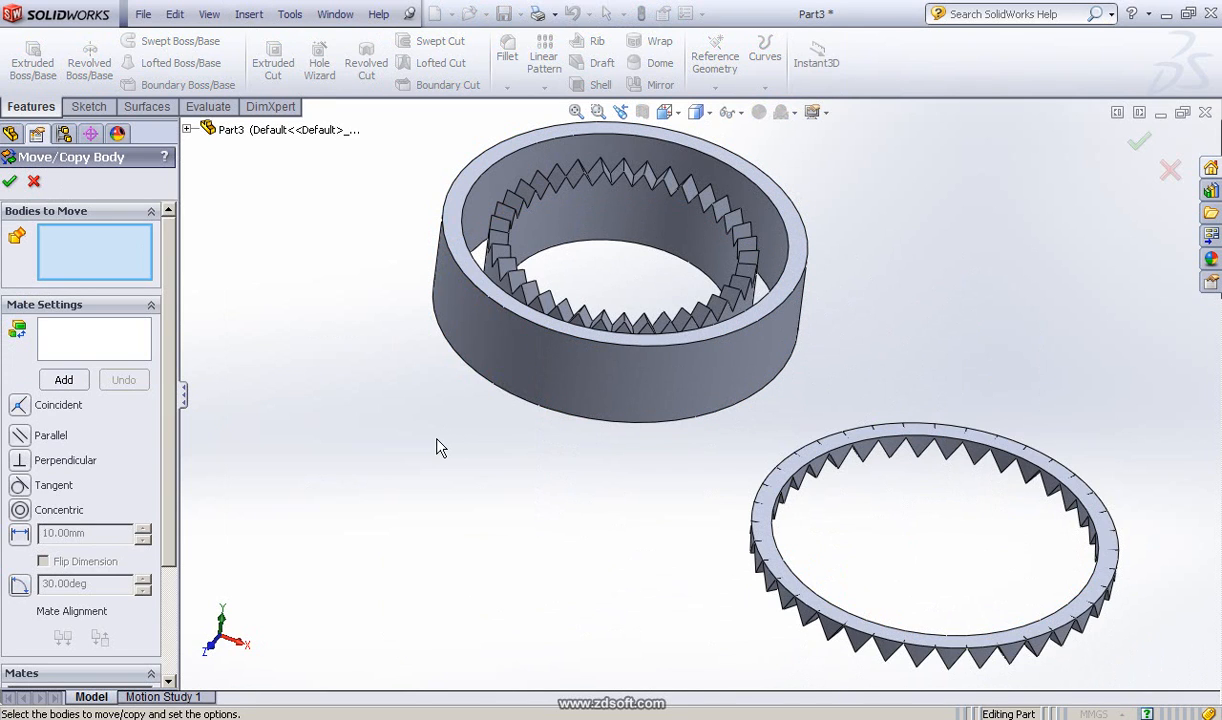
{"action": "left_click", "coordinate": [890, 444]}
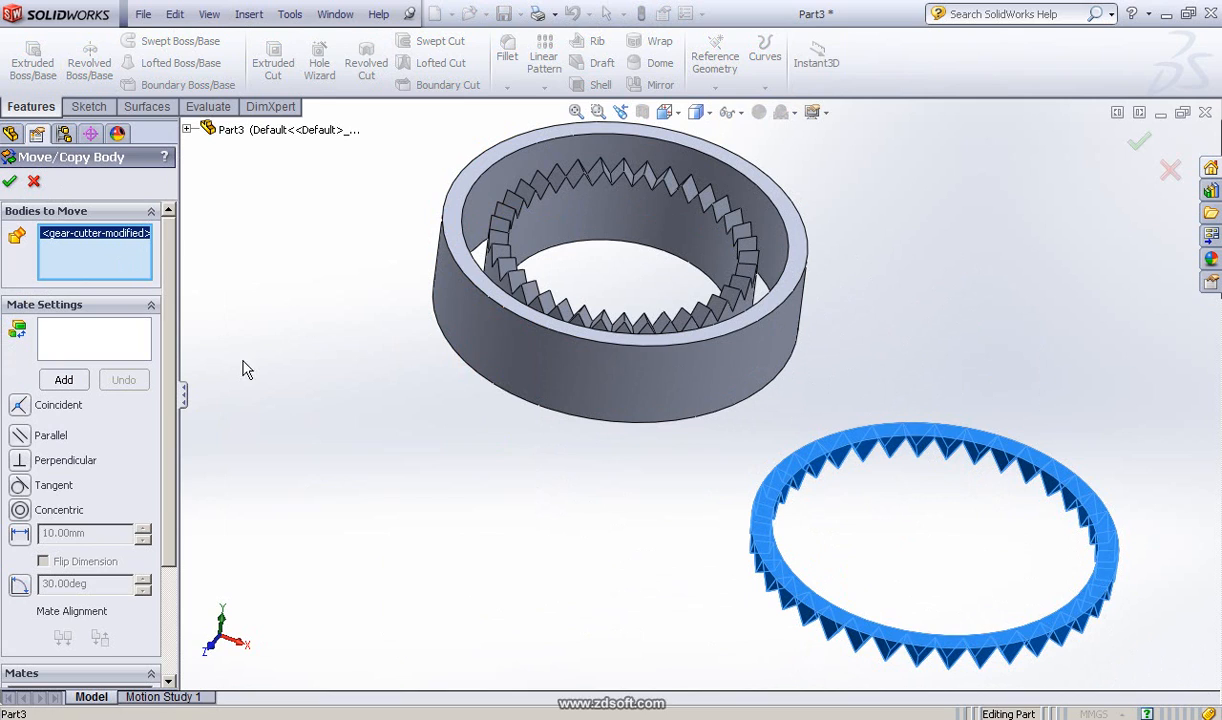
{"action": "left_click", "coordinate": [89, 347]}
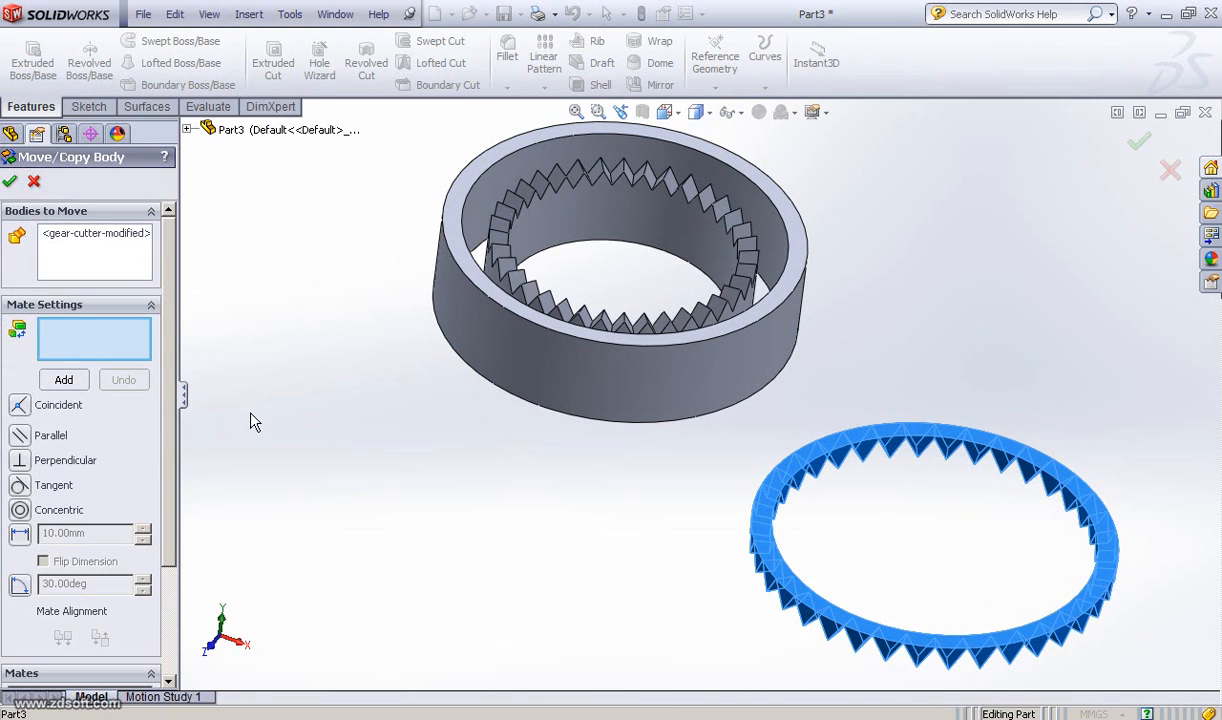
{"action": "left_click", "coordinate": [903, 447]}
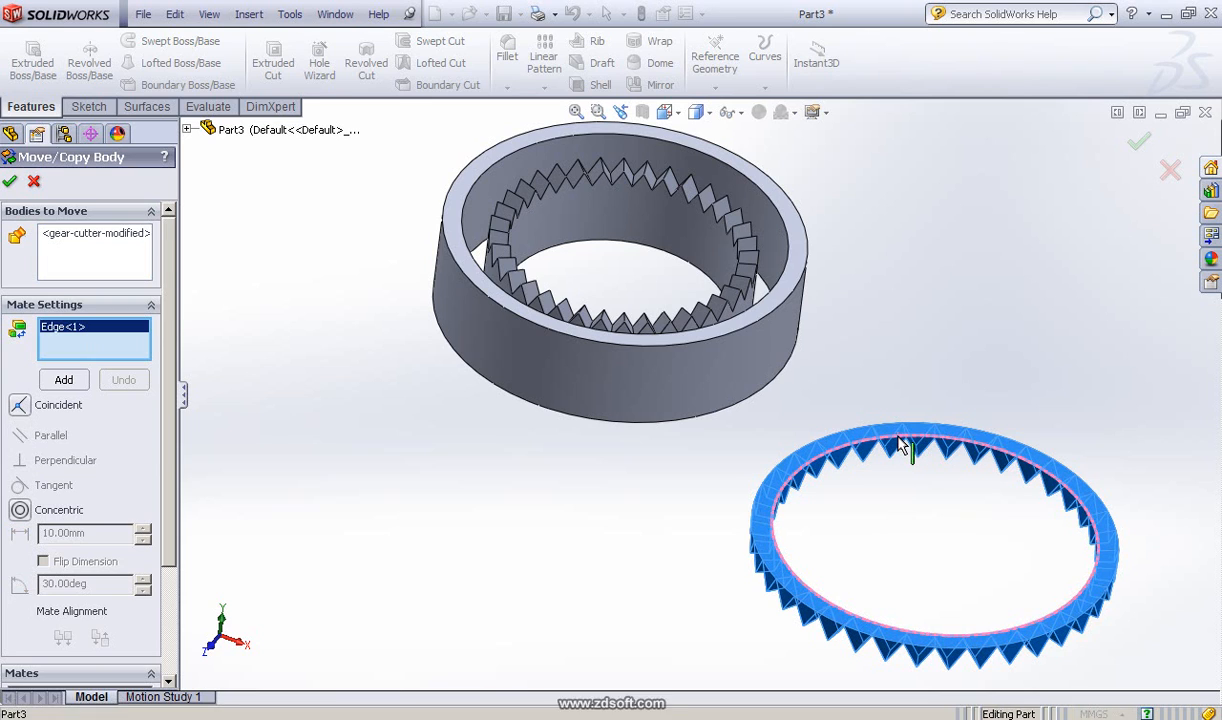
{"action": "left_click", "coordinate": [765, 197]}
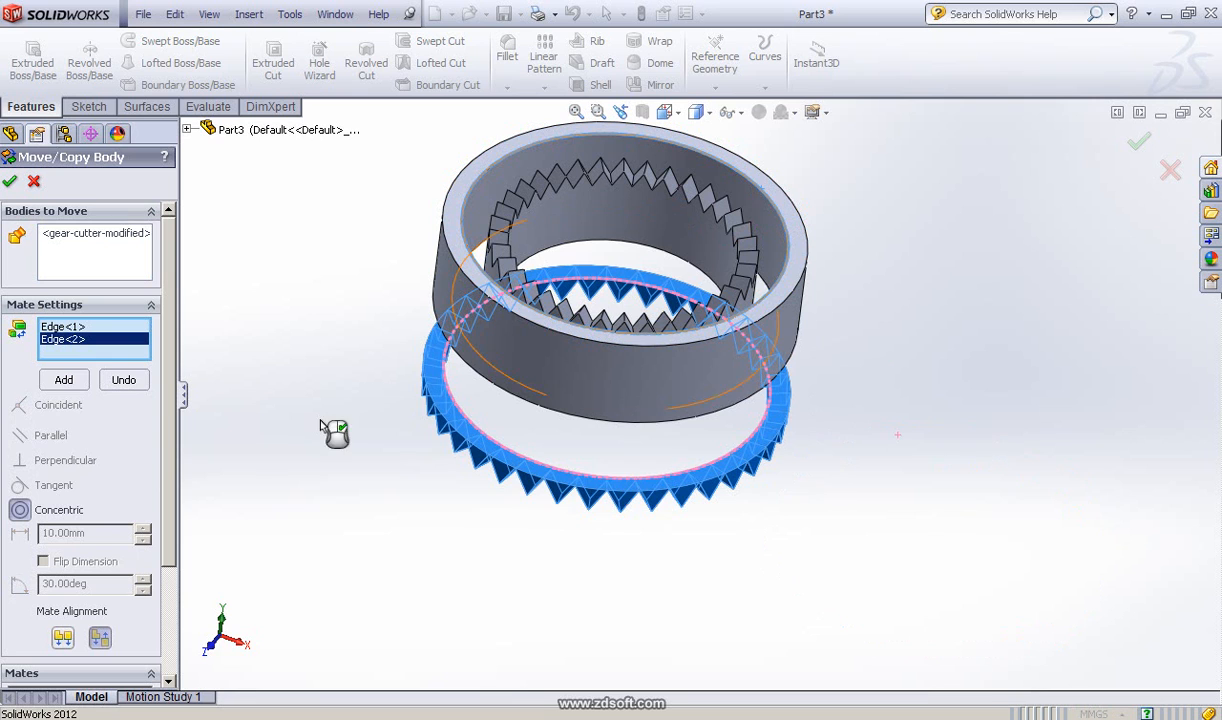
{"action": "middle_click_drag", "start_coordinate": [364, 364], "coordinate": [337, 398]}
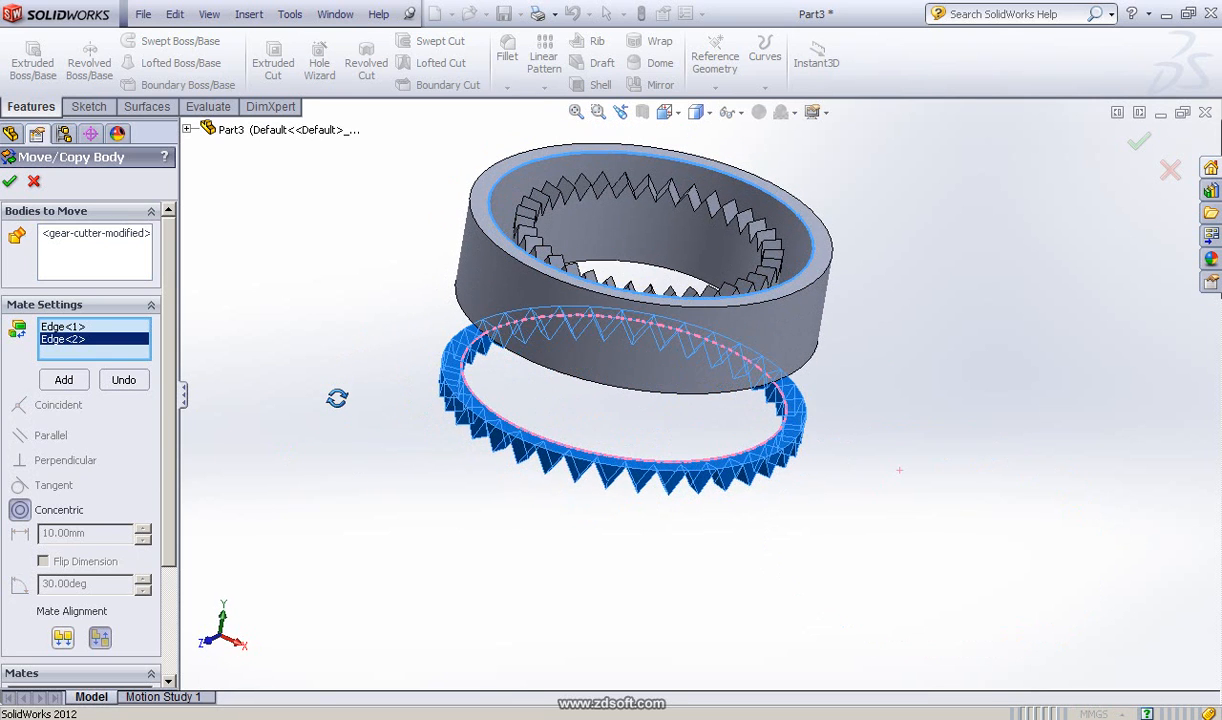
{"action": "left_click", "coordinate": [63, 381]}
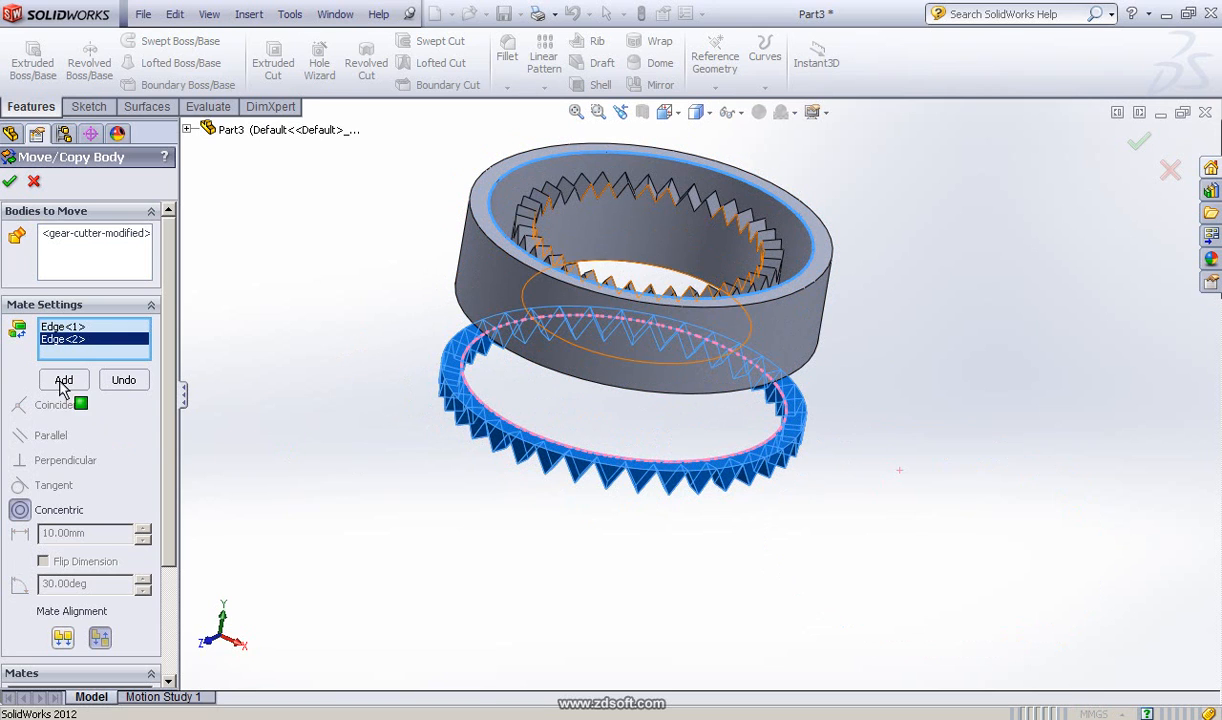
{"action": "left_click", "coordinate": [63, 381]}
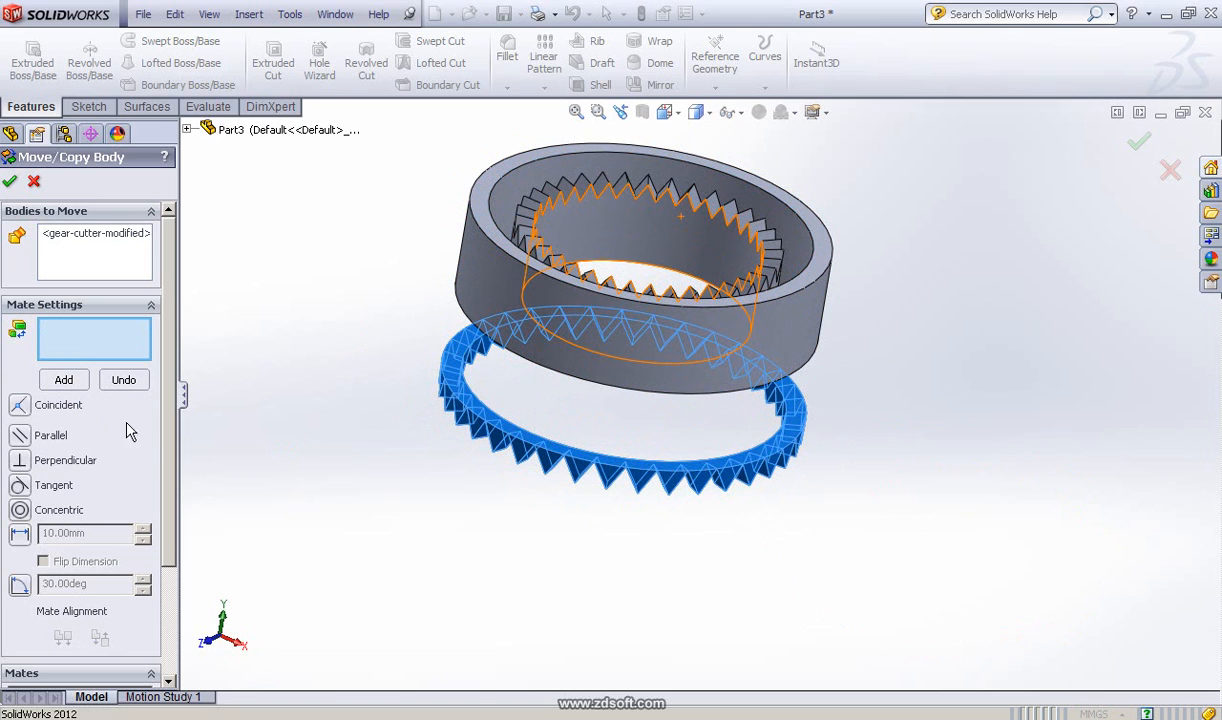
{"action": "mouse_move", "coordinate": [355, 478]}
{"action": "middle_mouse_down"}
{"action": "mouse_move", "coordinate": [374, 417]}
{"action": "mouse_move", "coordinate": [365, 464]}
{"action": "middle_mouse_up"}
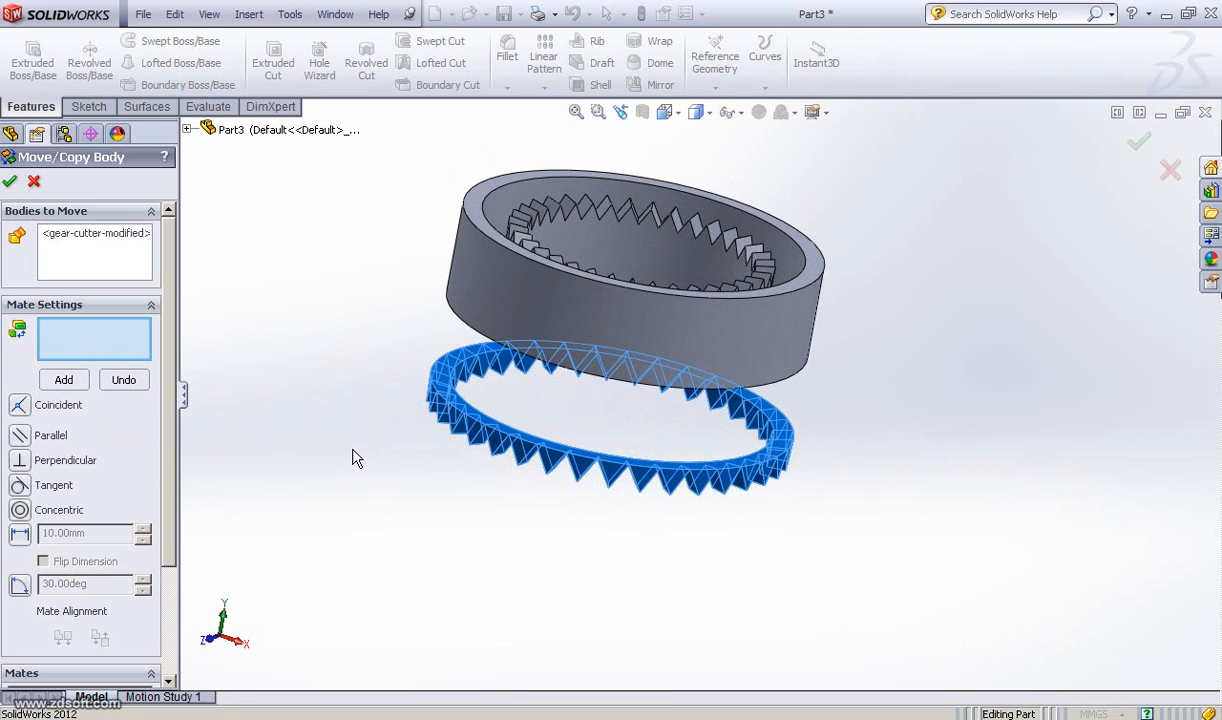
{"action": "left_click", "coordinate": [476, 414]}
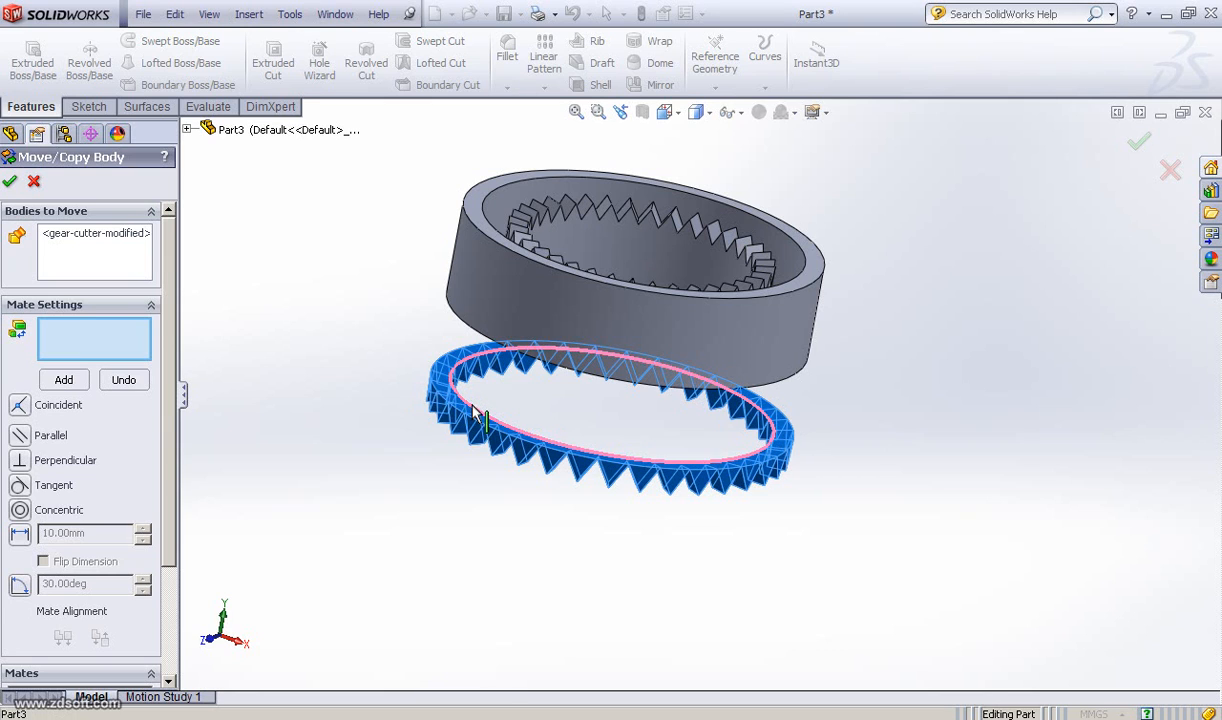
{"action": "left_click", "coordinate": [493, 203]}
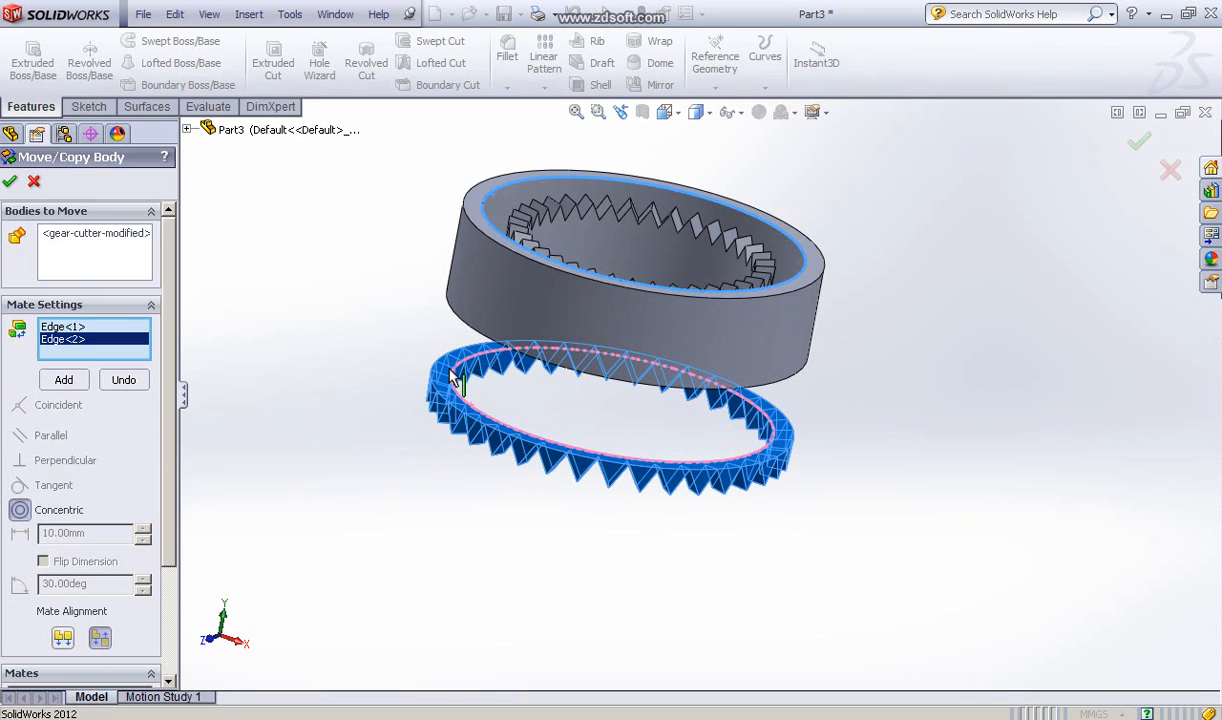
{"action": "right_click", "coordinate": [82, 328]}
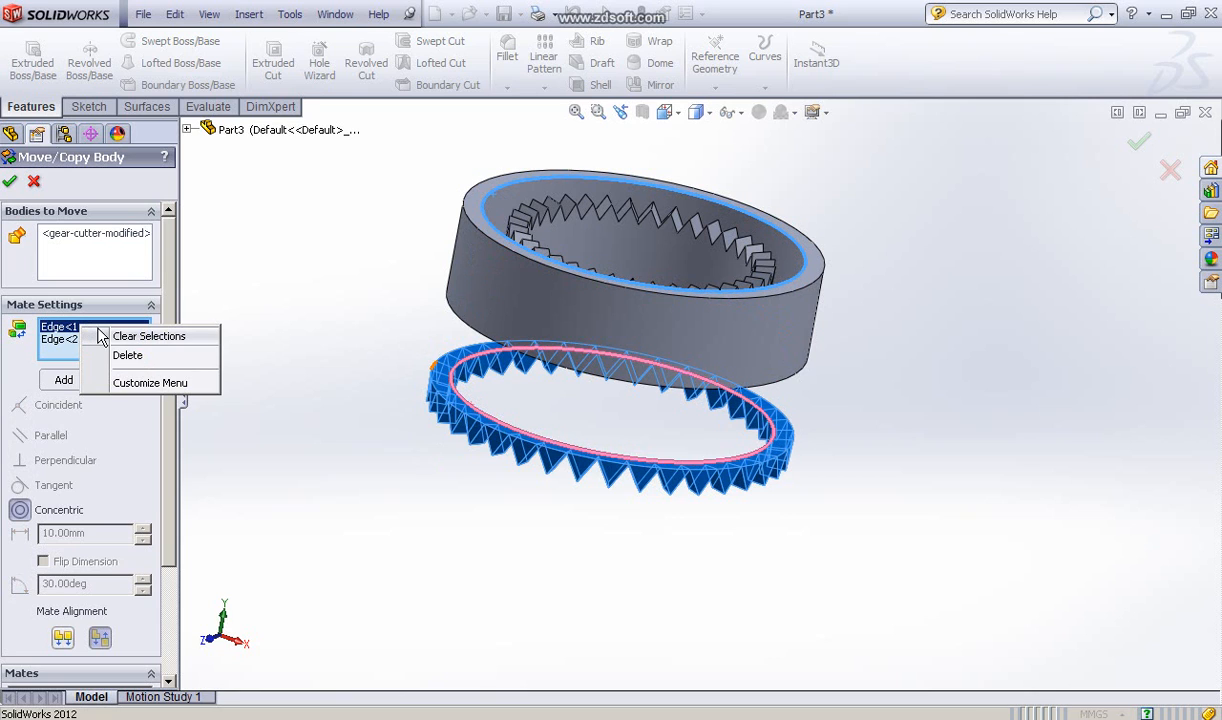
{"action": "left_click", "coordinate": [121, 338]}
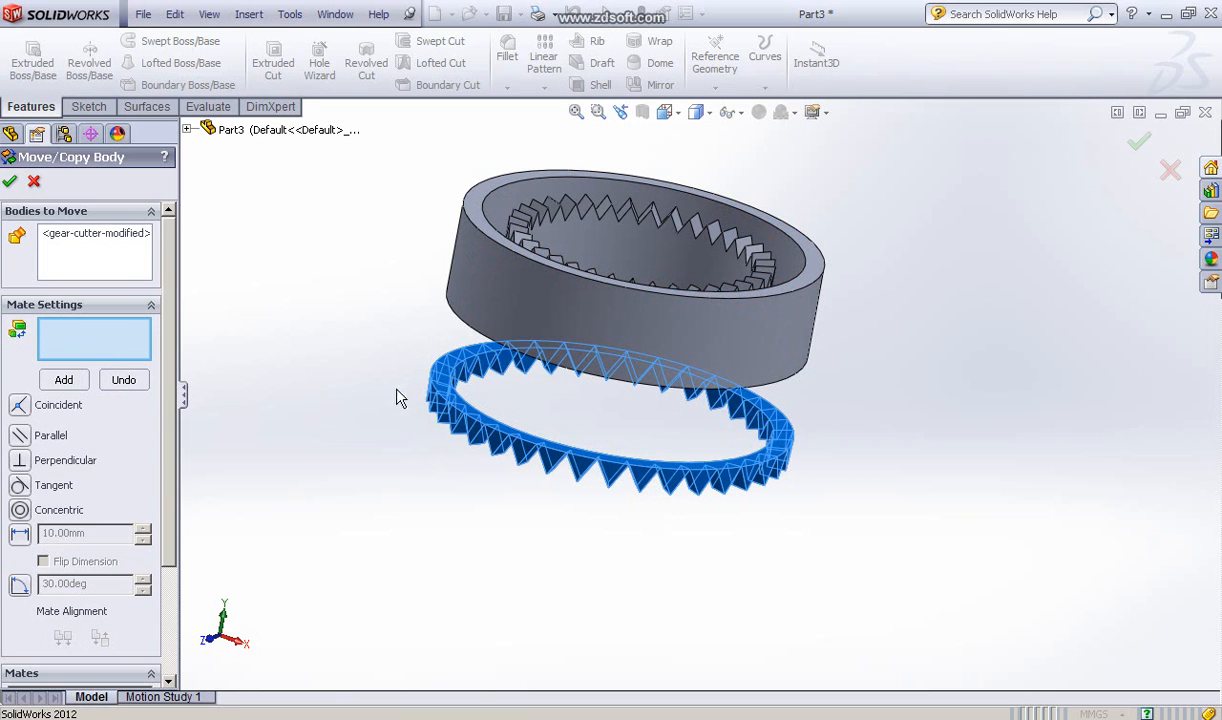
- Mate the outer toothed ring's flat face coincident with the outer extruded ring's upper face and finish the body move
{"action": "left_click", "coordinate": [447, 382]}
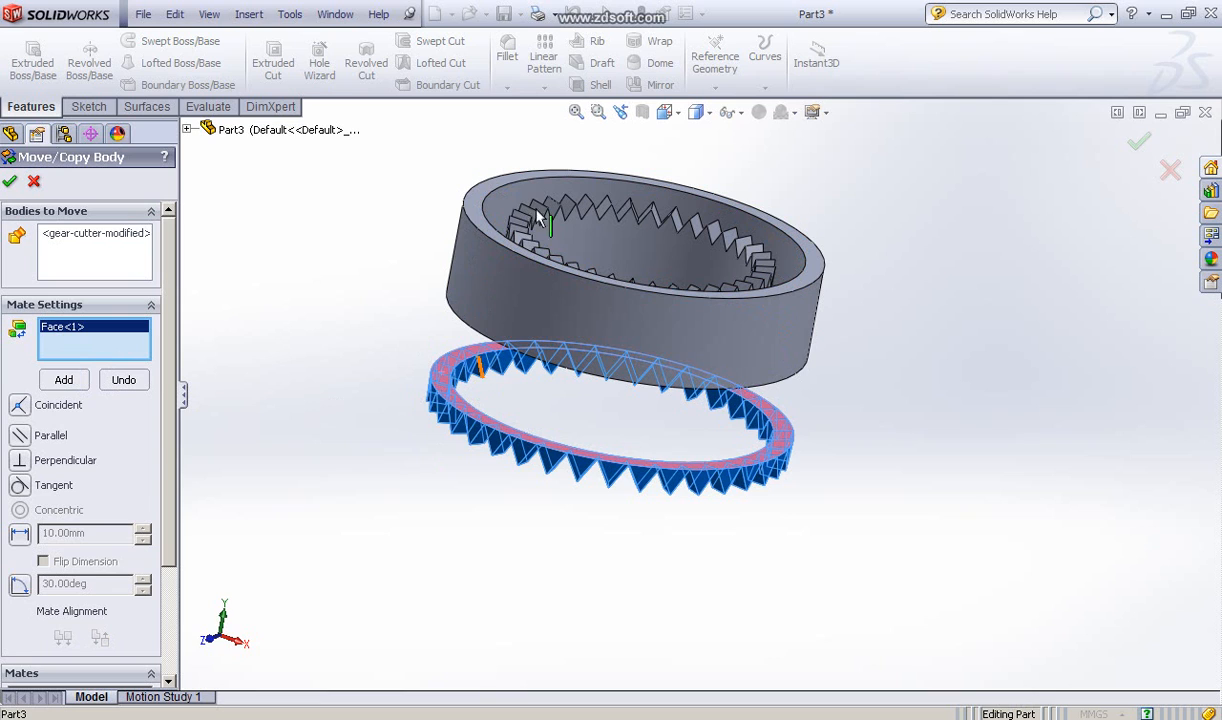
{"action": "left_click", "coordinate": [478, 206]}
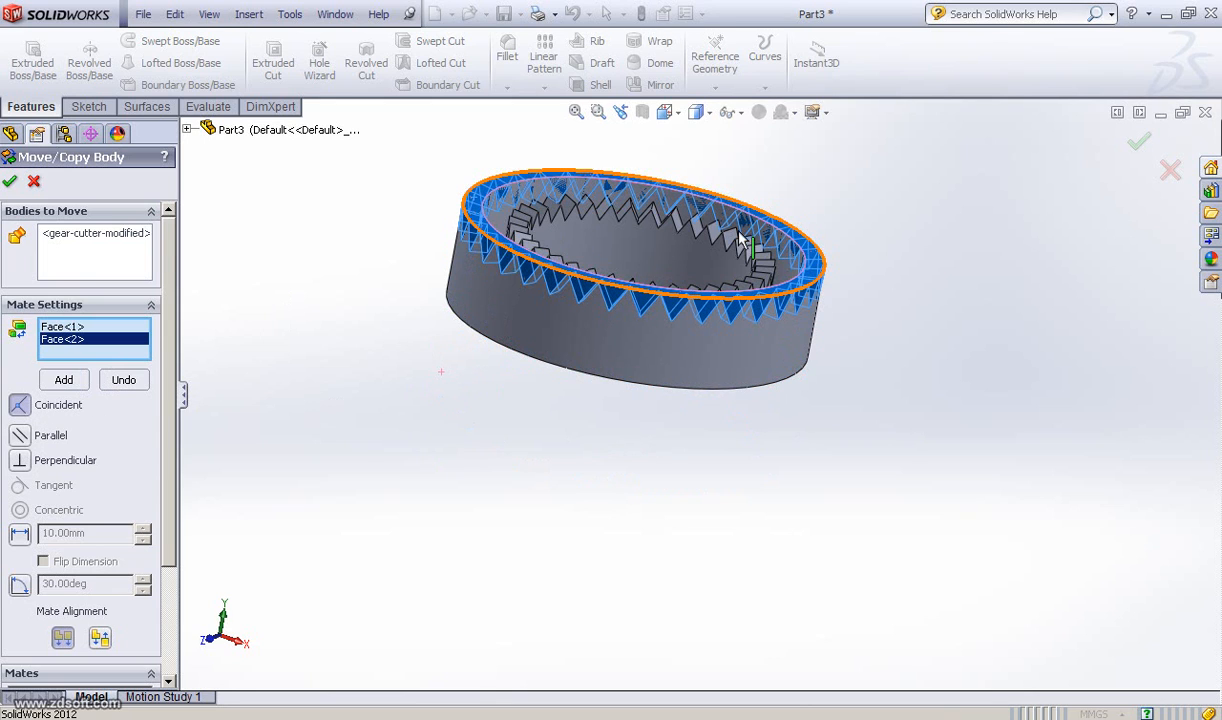
{"action": "left_click", "coordinate": [10, 182]}
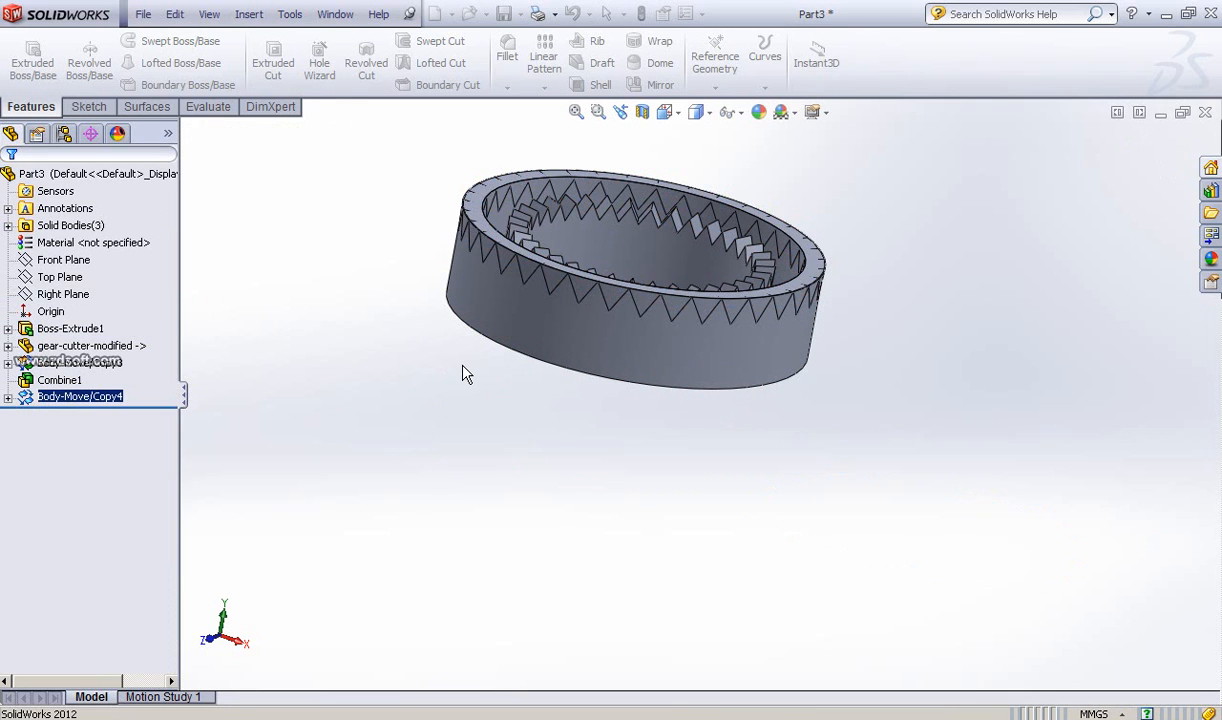
- Combine bodies with Subtract, using the outer extruded ring as main body and the outer toothed ring as the body to remove
{"action": "middle_click_drag", "start_coordinate": [463, 373], "coordinate": [498, 427], "text": "ctrl"}
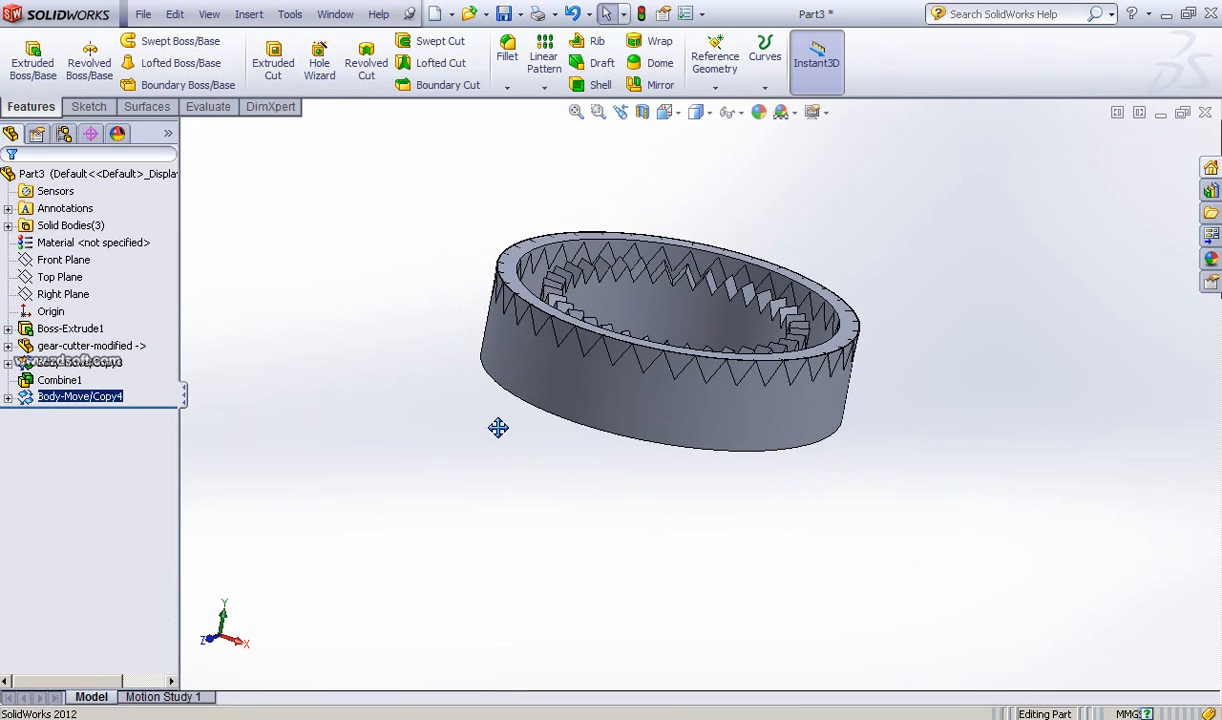
{"action": "left_click", "coordinate": [249, 14]}
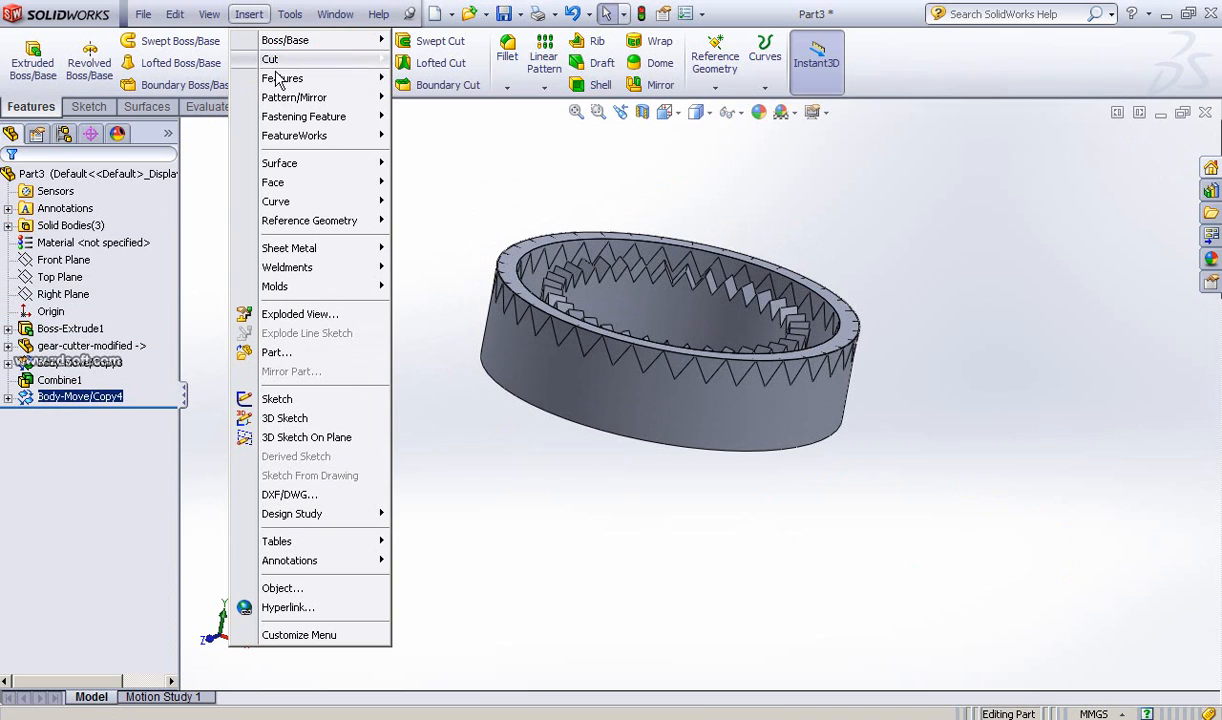
{"action": "mouse_move", "coordinate": [281, 80]}
{"action": "left_click", "coordinate": [445, 382]}
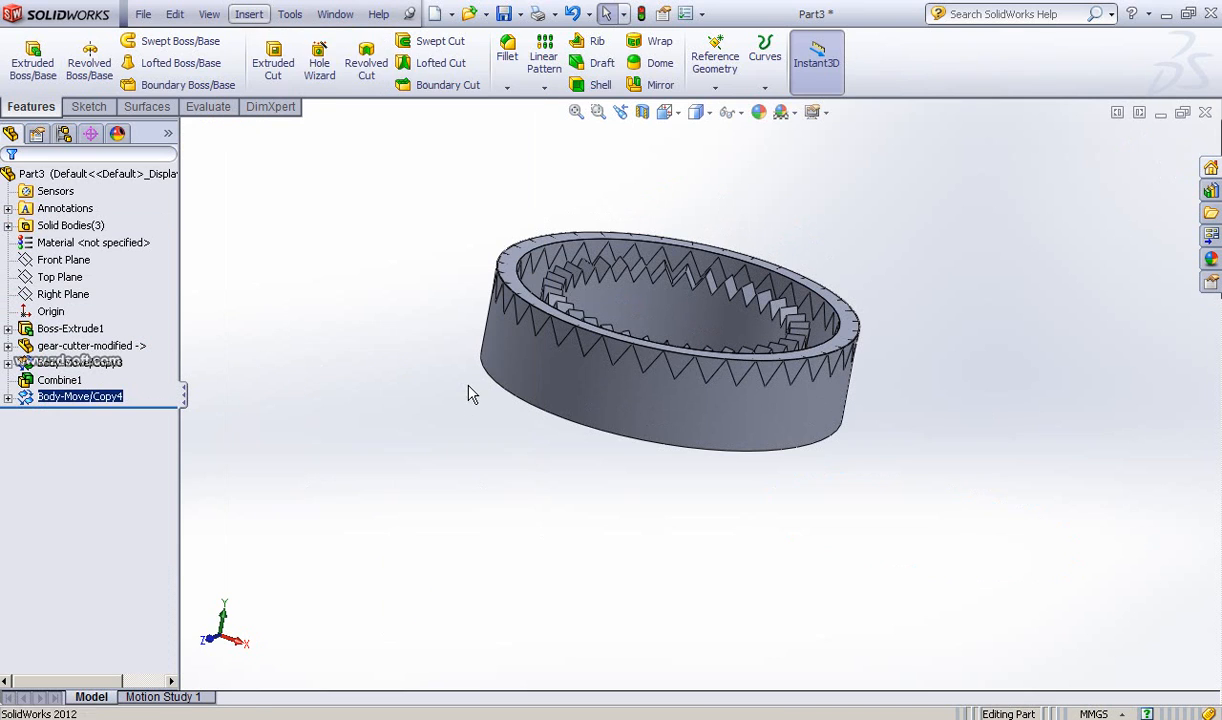
{"action": "left_click", "coordinate": [638, 420]}
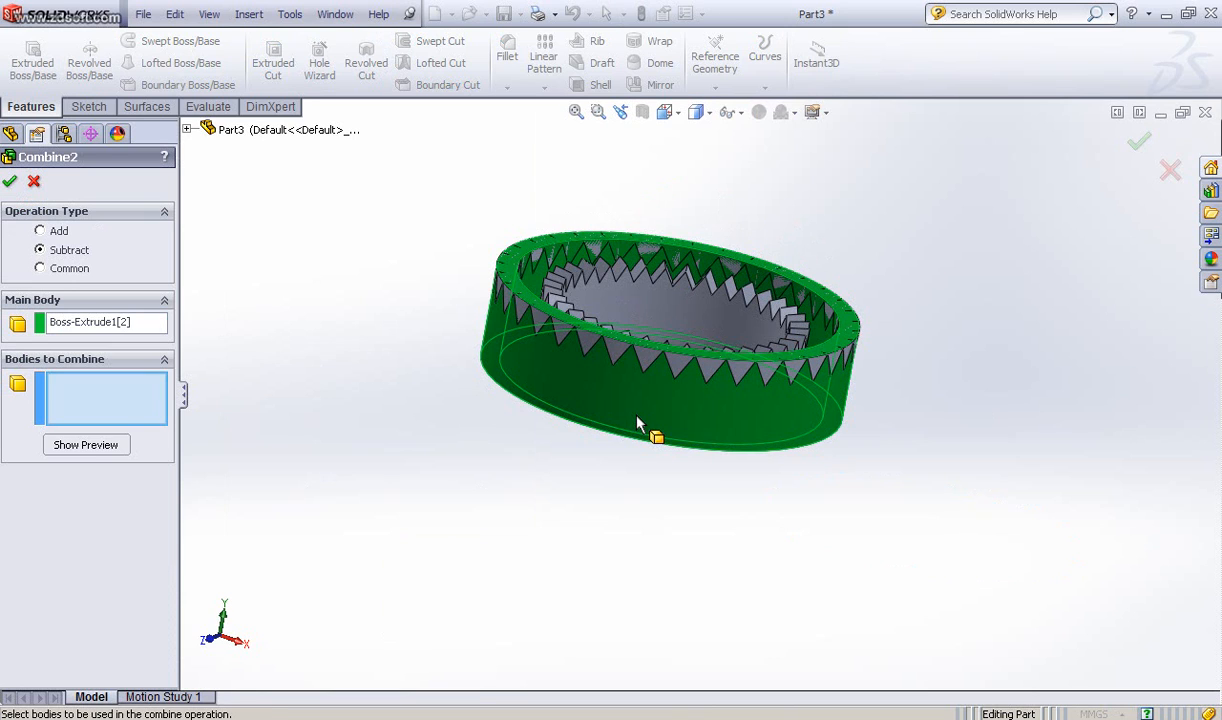
{"action": "left_click", "coordinate": [655, 365]}
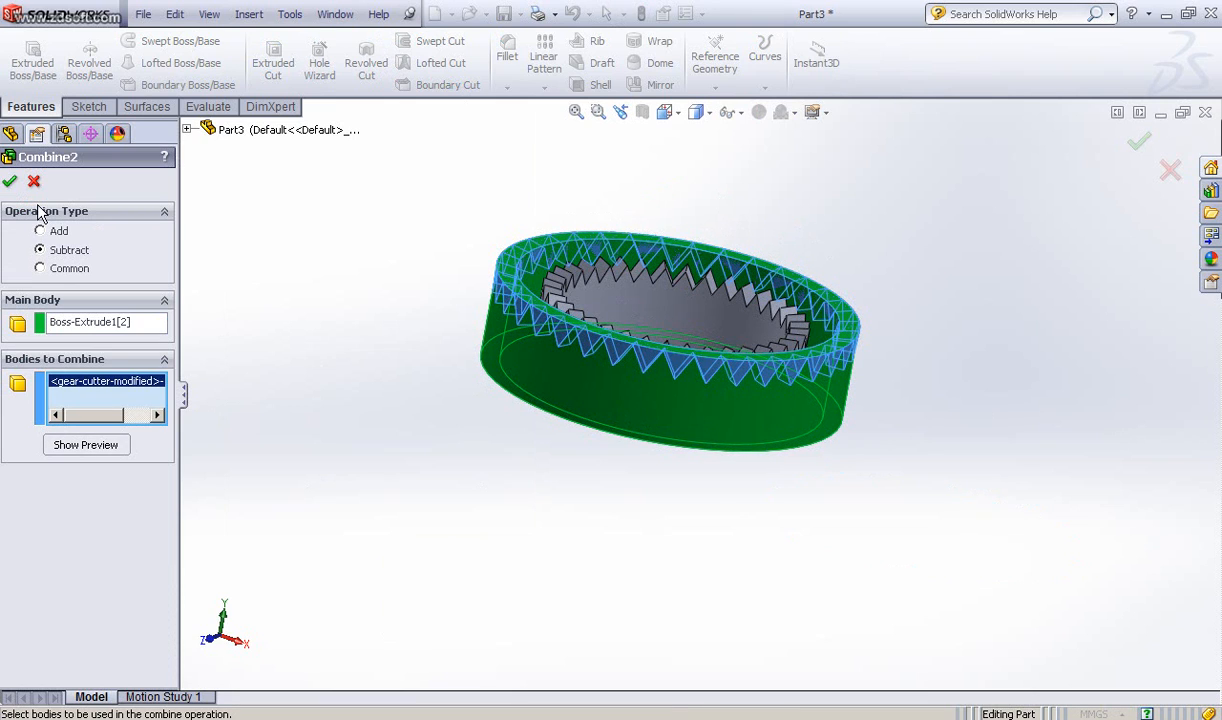
{"action": "left_click", "coordinate": [9, 180]}
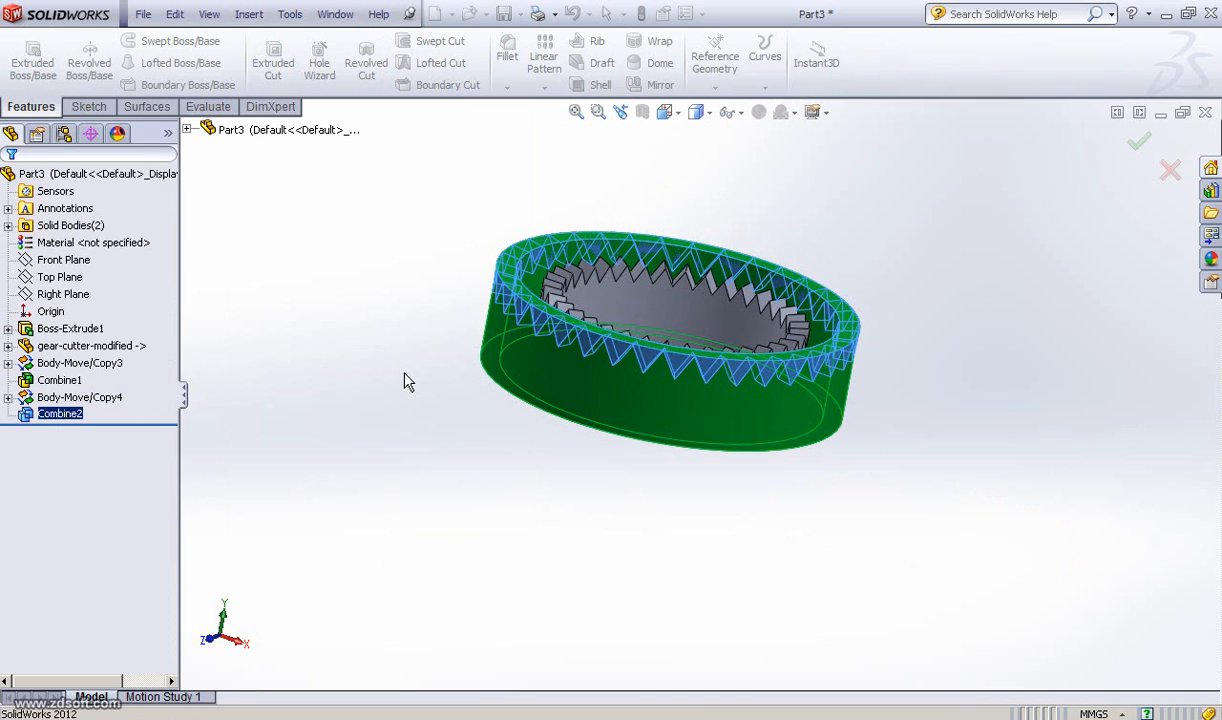
- Inspect the teeth cut into both rings and close the practice part without saving it
{"action": "mouse_move", "coordinate": [405, 377]}
{"action": "middle_mouse_down"}
{"action": "mouse_move", "coordinate": [418, 297]}
{"action": "mouse_move", "coordinate": [387, 305]}
{"action": "mouse_move", "coordinate": [420, 338]}
{"action": "mouse_move", "coordinate": [494, 345]}
{"action": "mouse_move", "coordinate": [409, 366]}
{"action": "mouse_move", "coordinate": [421, 373]}
{"action": "middle_mouse_up"}
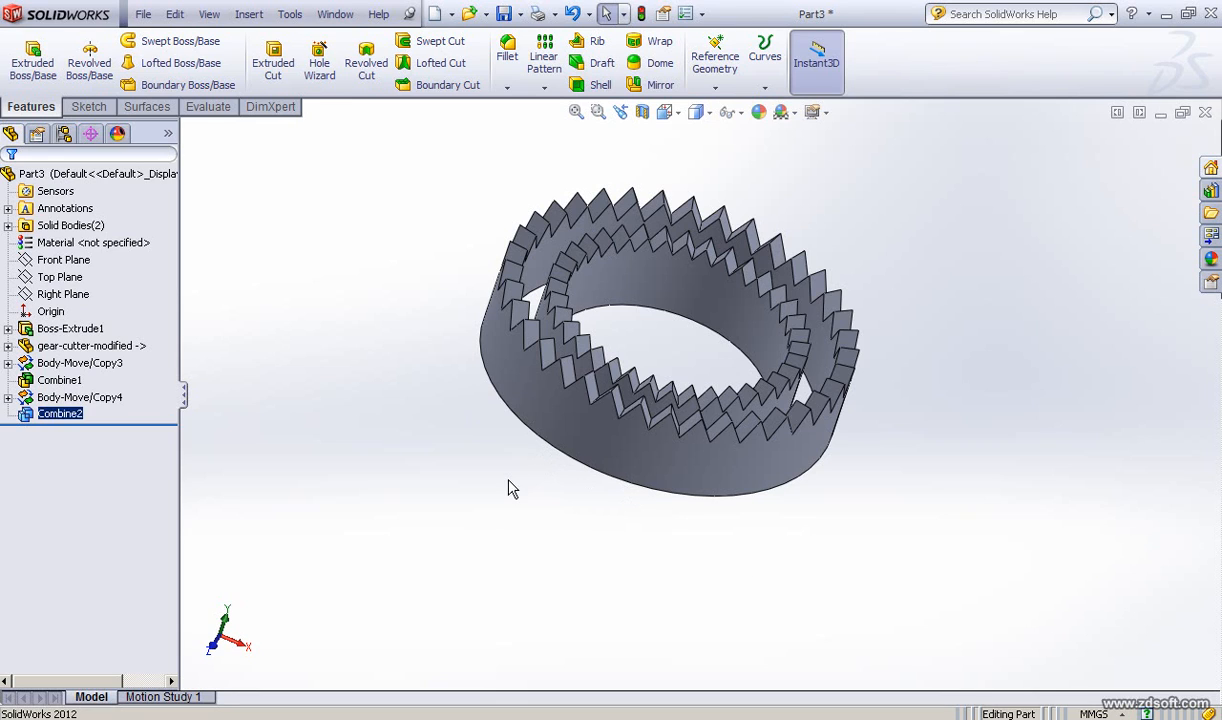
{"action": "middle_click_drag", "start_coordinate": [495, 491], "coordinate": [463, 484]}
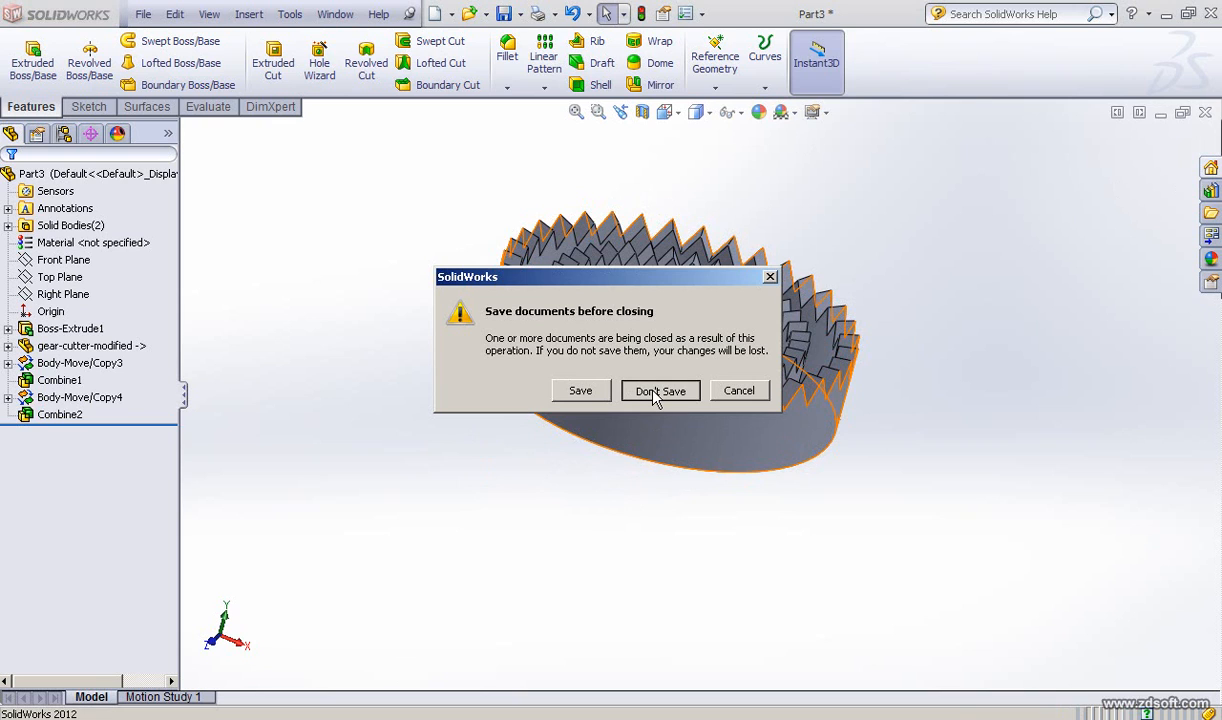
{"action": "left_click", "coordinate": [660, 391]}
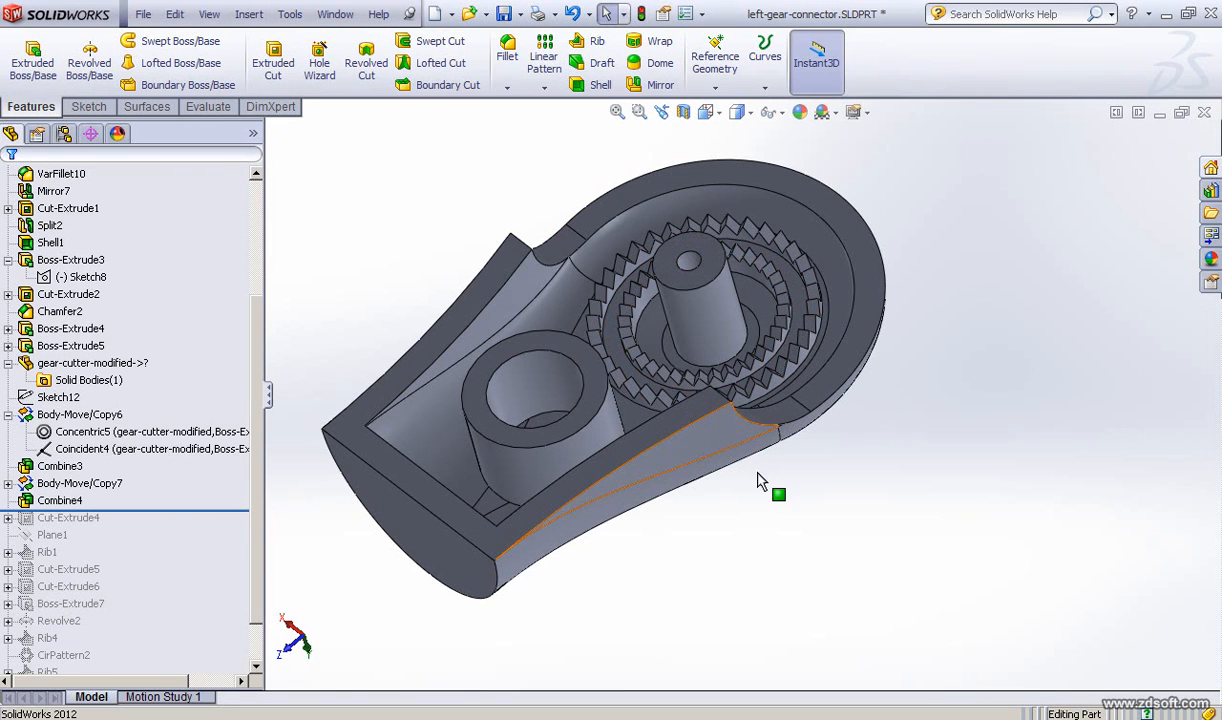
- Roll the left-gear-connector feature history forward past Cut-Extrude4 and compare the housing's narrow end with and without this cut
{"action": "middle_click_drag", "start_coordinate": [855, 487], "coordinate": [886, 450], "text": "ctrl"}
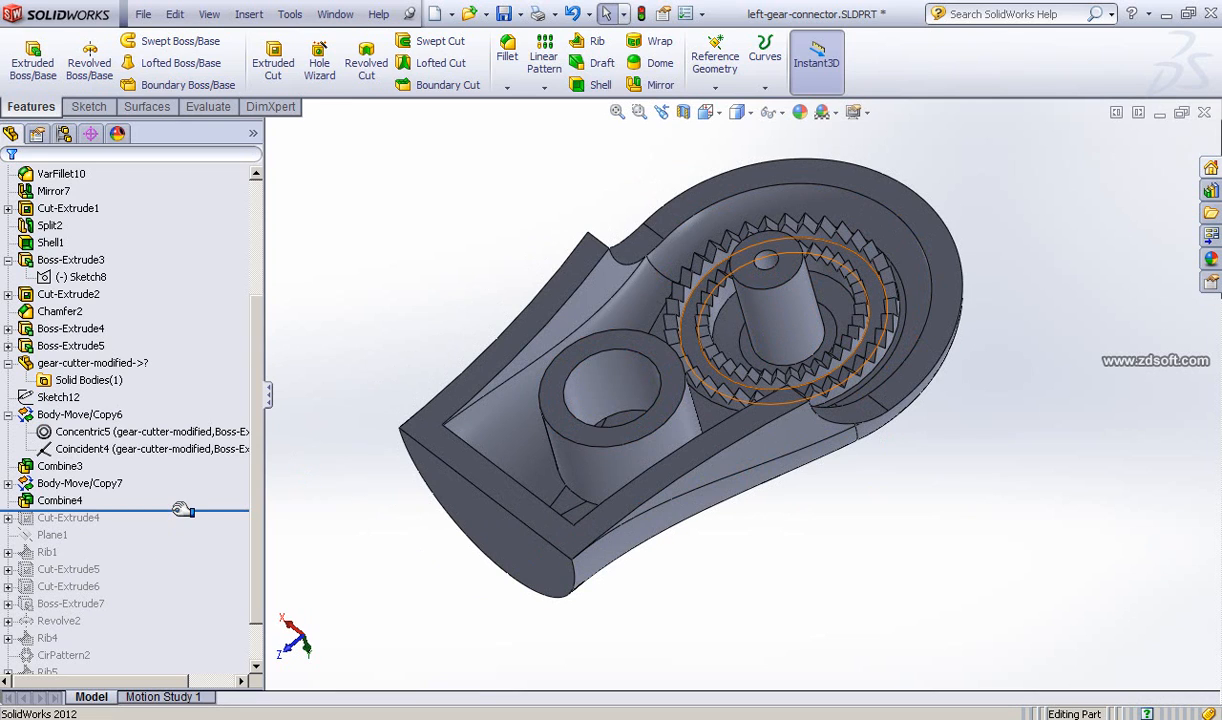
{"action": "left_click_drag", "start_coordinate": [180, 512], "coordinate": [174, 534]}
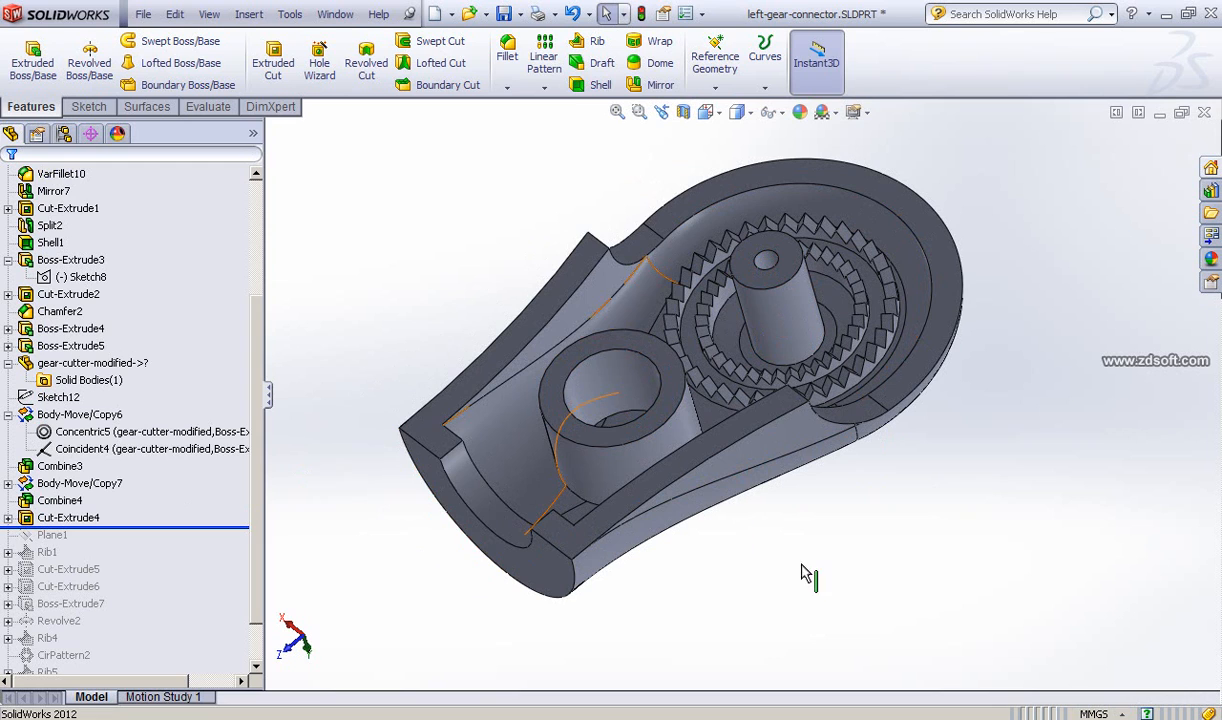
{"action": "middle_click_drag", "start_coordinate": [710, 462], "coordinate": [95, 550]}
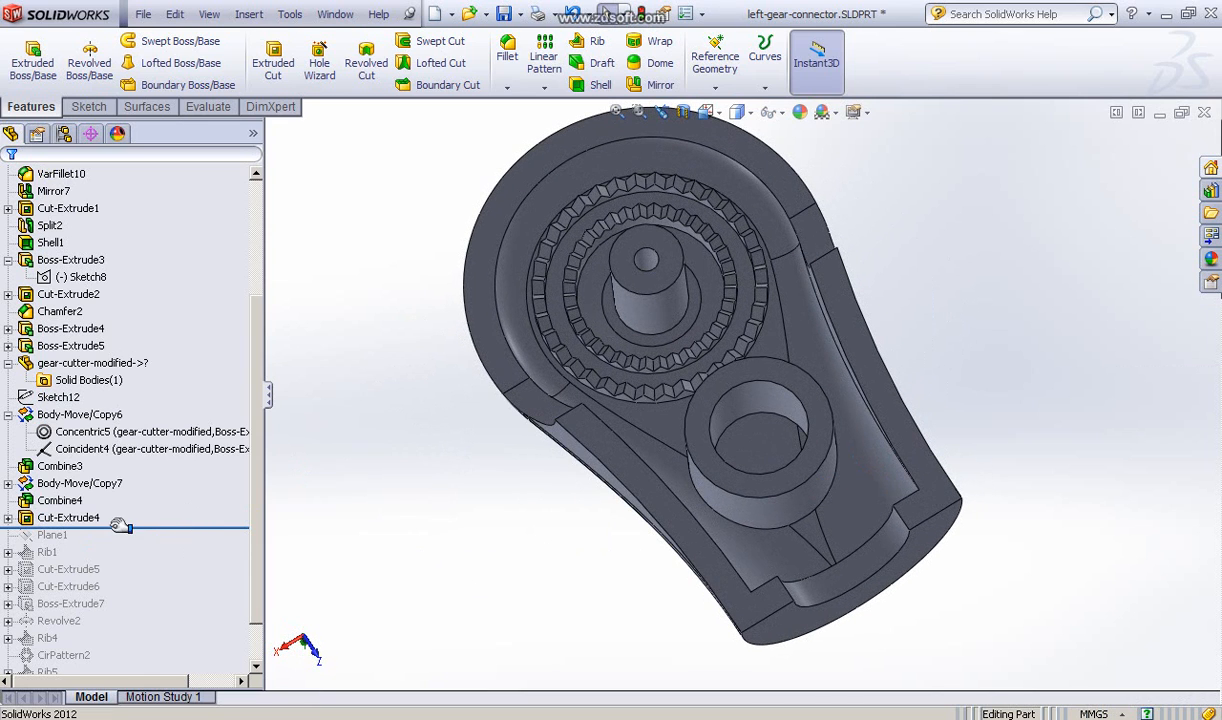
{"action": "left_click", "coordinate": [68, 520]}
{"action": "left_click", "coordinate": [68, 519]}
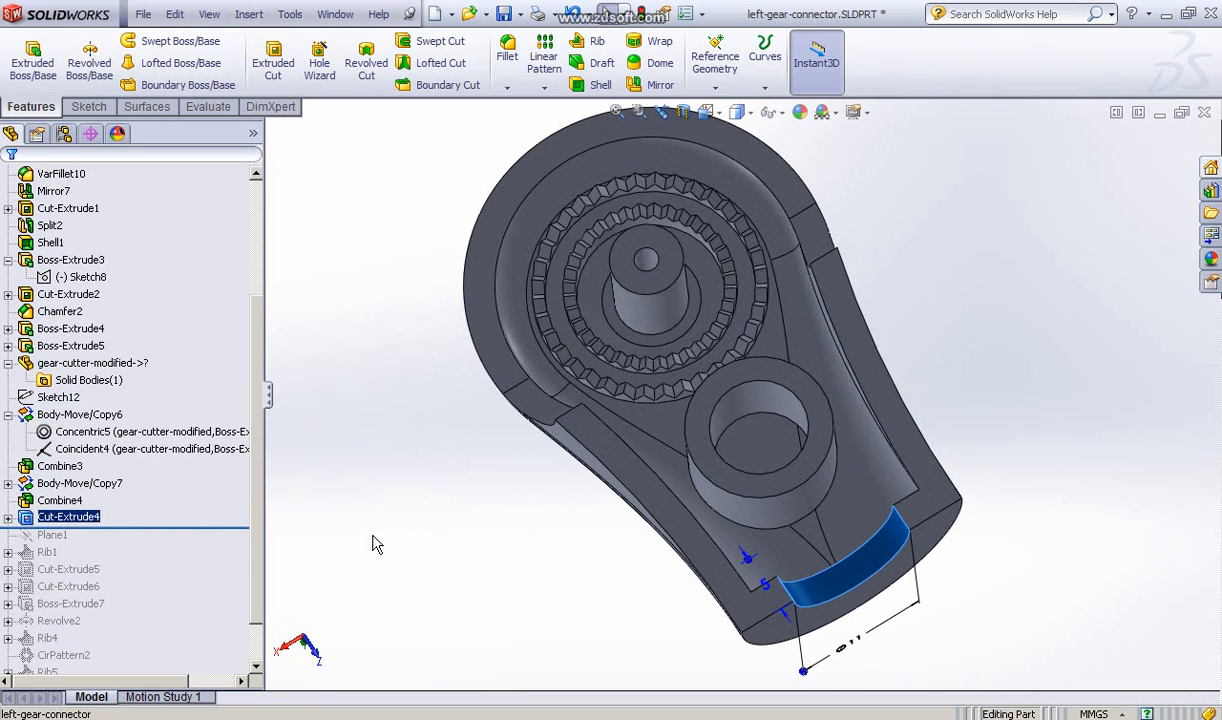
{"action": "middle_click_drag", "start_coordinate": [428, 508], "coordinate": [428, 439]}
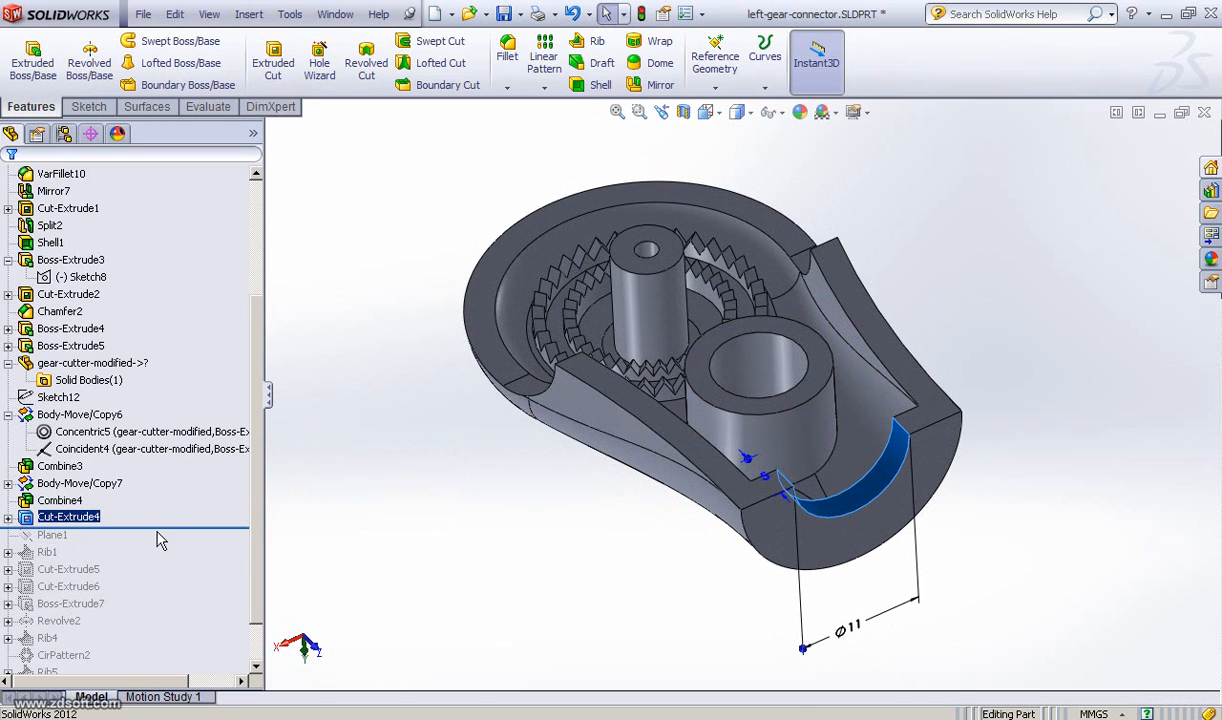
{"action": "left_click_drag", "start_coordinate": [167, 528], "coordinate": [155, 510]}
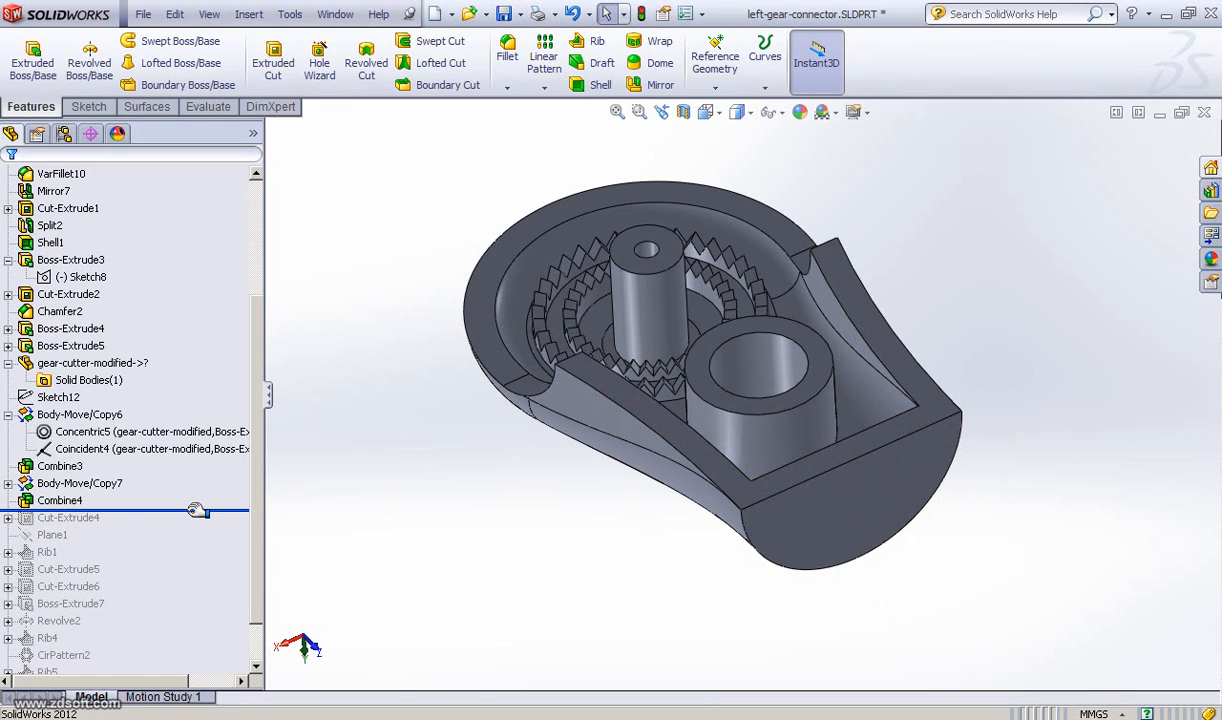
{"action": "left_click_drag", "start_coordinate": [197, 511], "coordinate": [205, 525]}
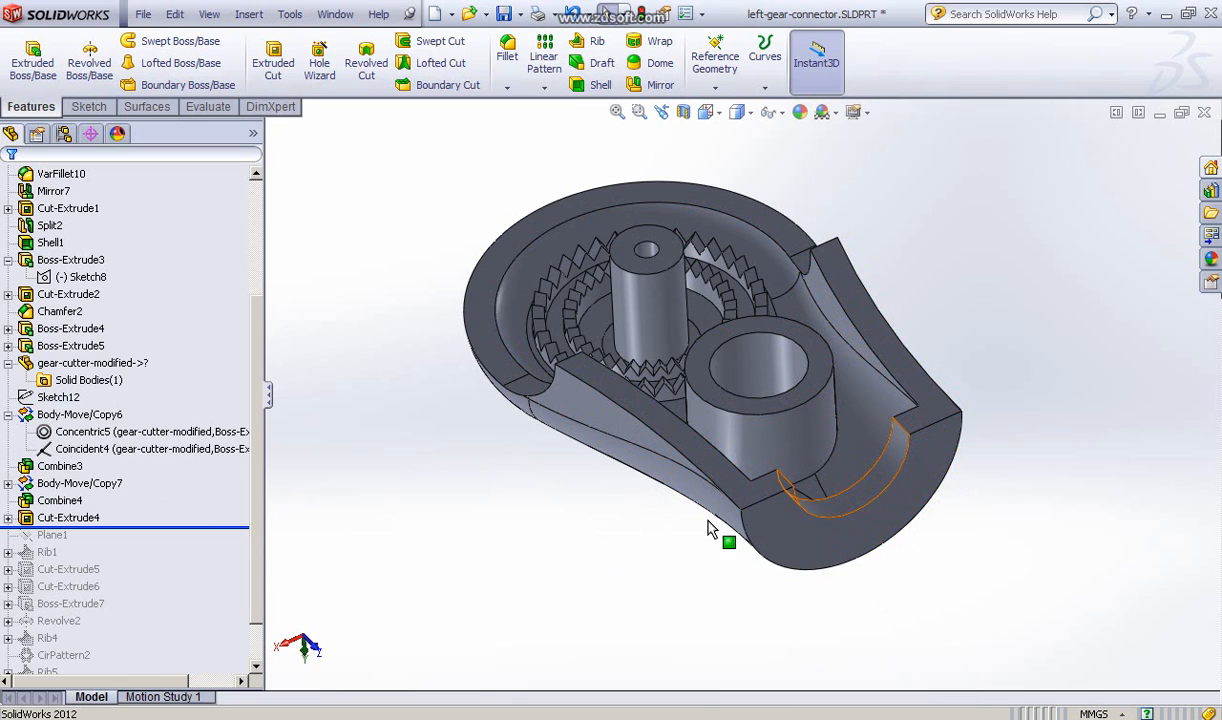
- Open Sketch13 of Cut-Extrude4 to view its circle at the housing's end face, and exit the sketch
{"action": "middle_click_drag", "start_coordinate": [554, 575], "coordinate": [790, 482]}
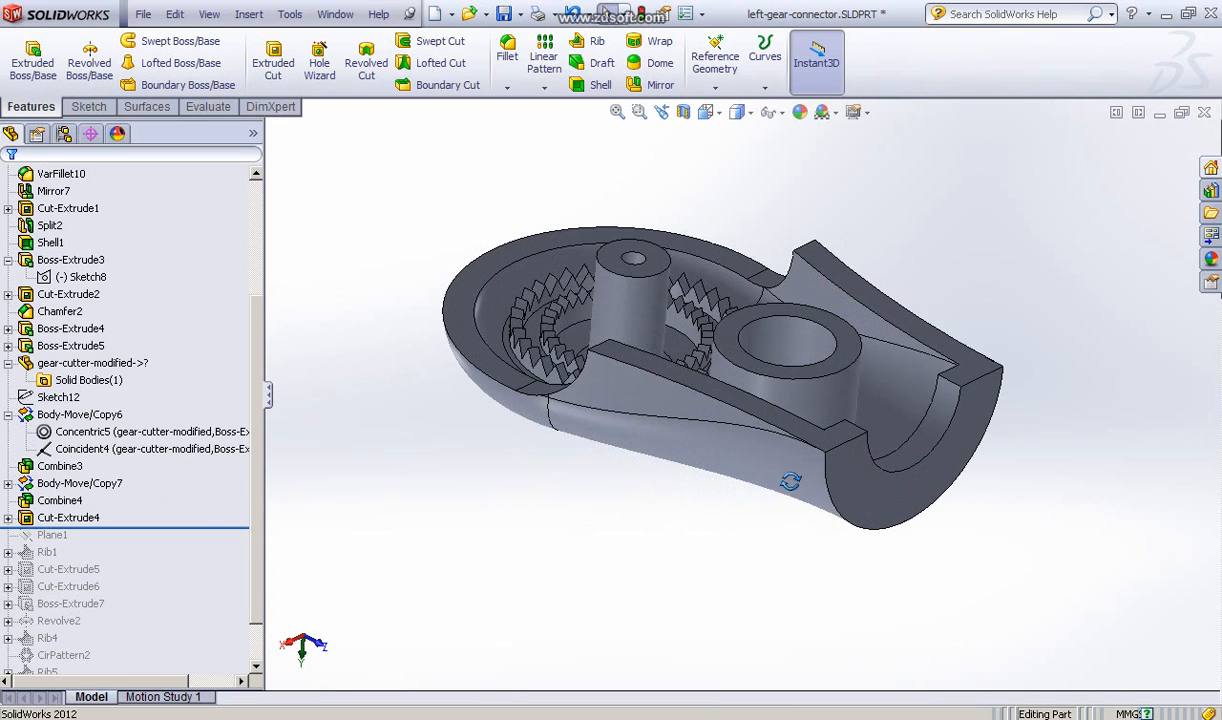
{"action": "middle_click_drag", "start_coordinate": [655, 573], "coordinate": [620, 590]}
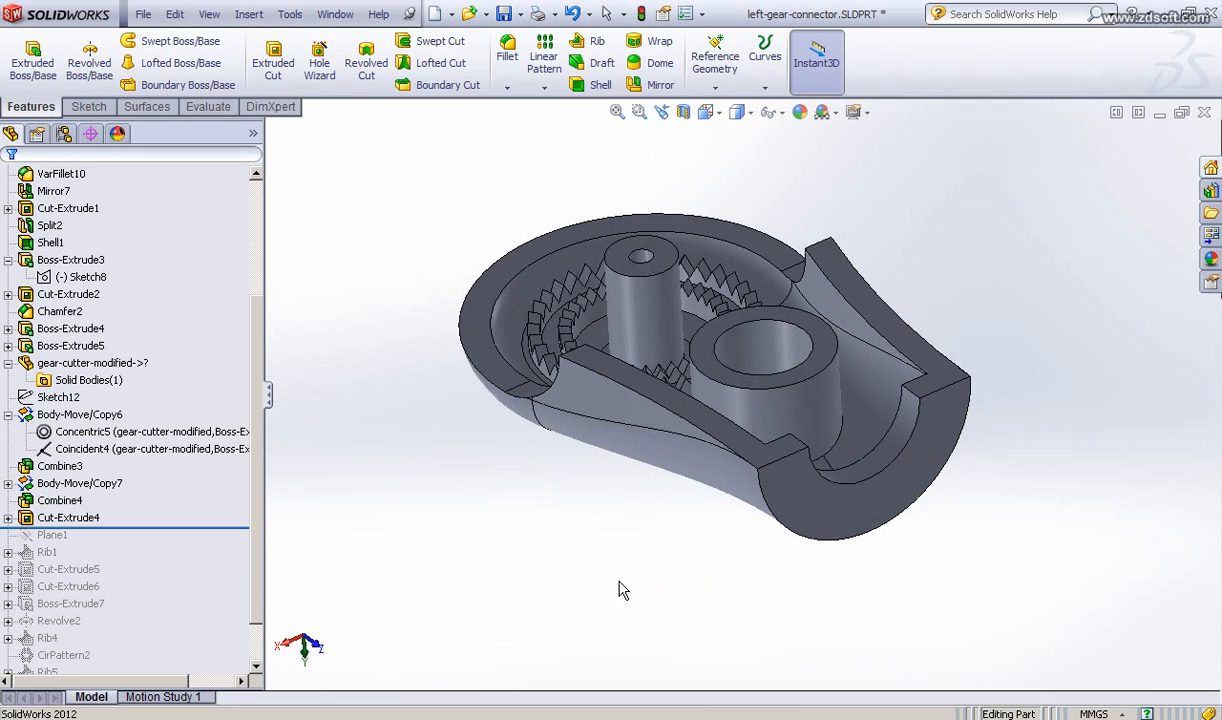
{"action": "left_click", "coordinate": [9, 518]}
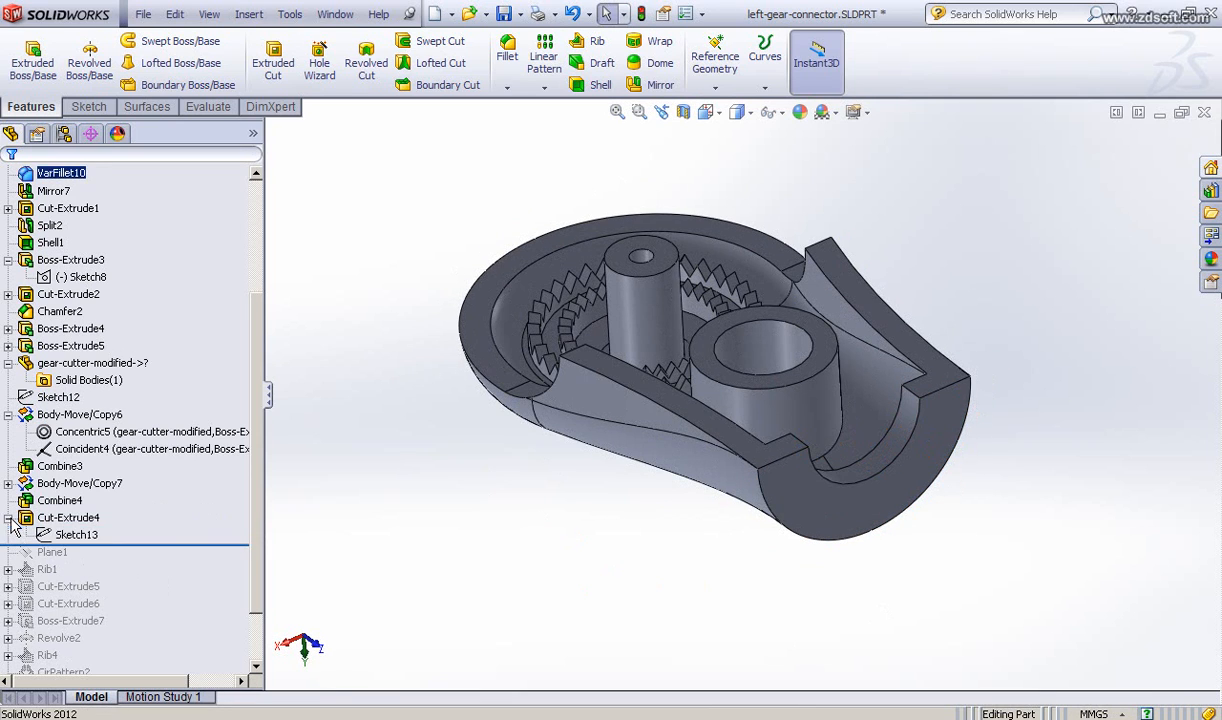
{"action": "left_click", "coordinate": [76, 535]}
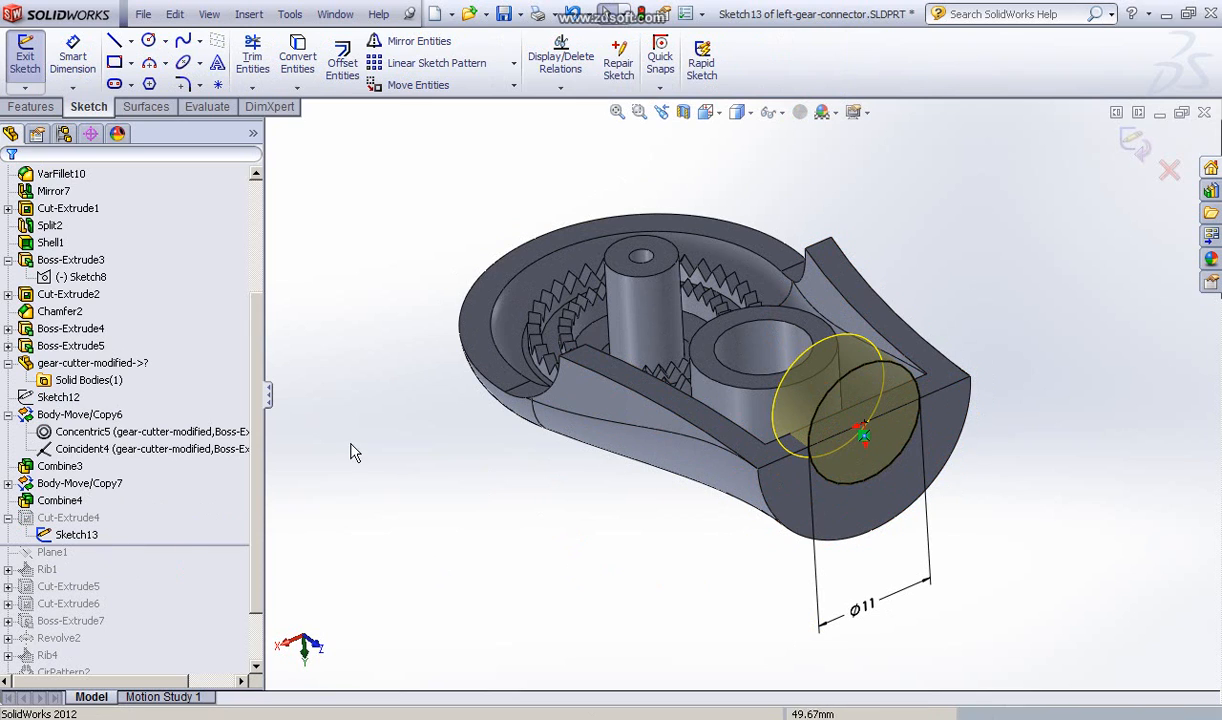
{"action": "left_click", "coordinate": [1133, 147]}
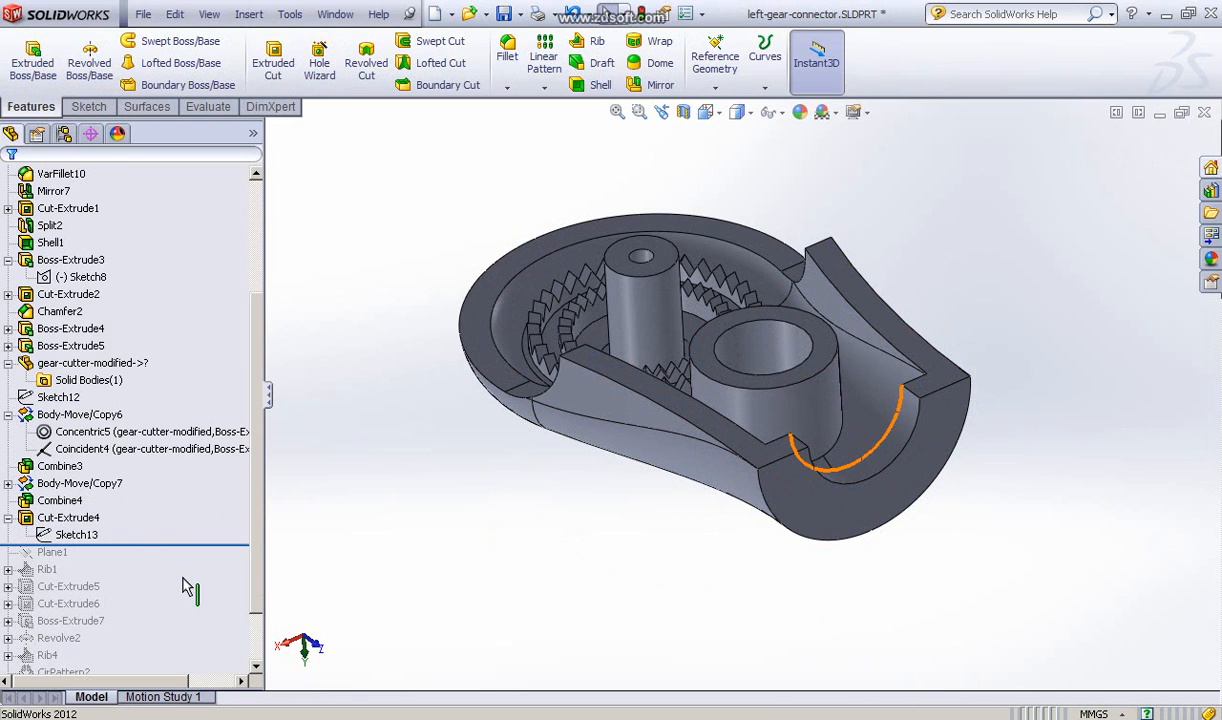
- Roll the feature history forward past Plane1 and highlight the plane to examine its position across the hollow boss
{"action": "left_click_drag", "start_coordinate": [165, 543], "coordinate": [172, 556]}
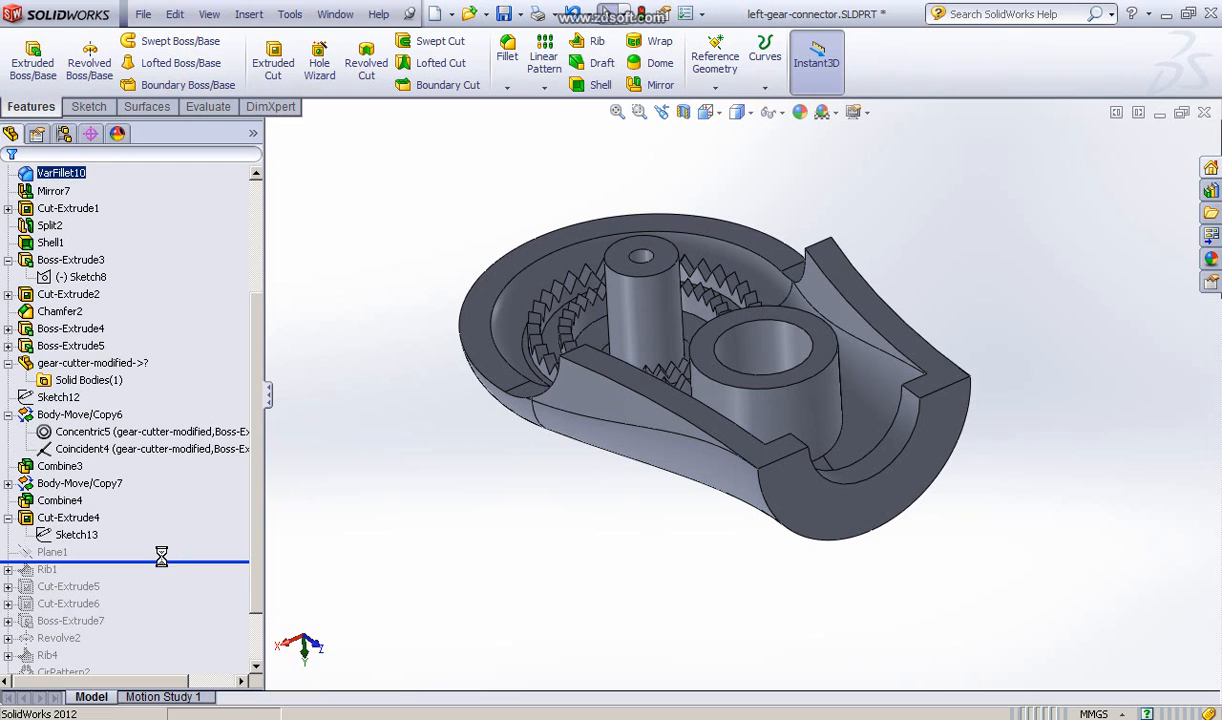
{"action": "left_click", "coordinate": [44, 558]}
{"action": "middle_click_drag", "start_coordinate": [565, 491], "coordinate": [785, 470]}
{"action": "scroll", "coordinate": [797, 484], "scroll_direction": "down", "scroll_amount": 2}
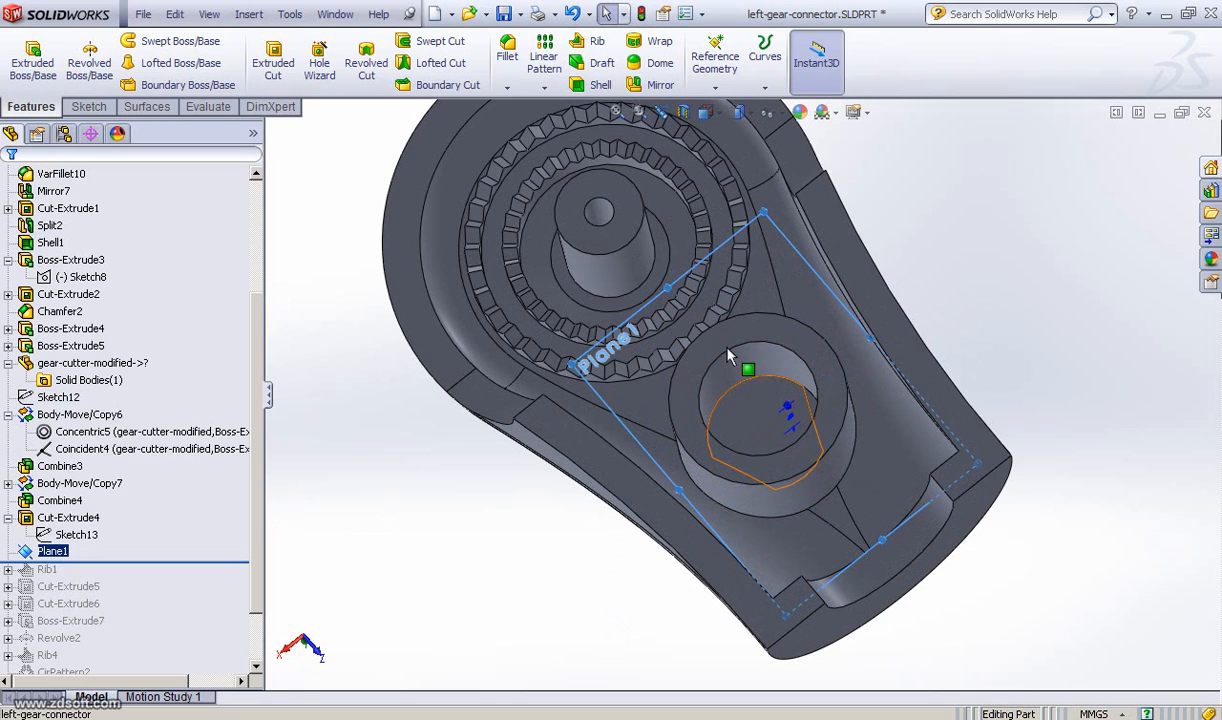
{"action": "middle_click_drag", "start_coordinate": [652, 395], "coordinate": [745, 333]}
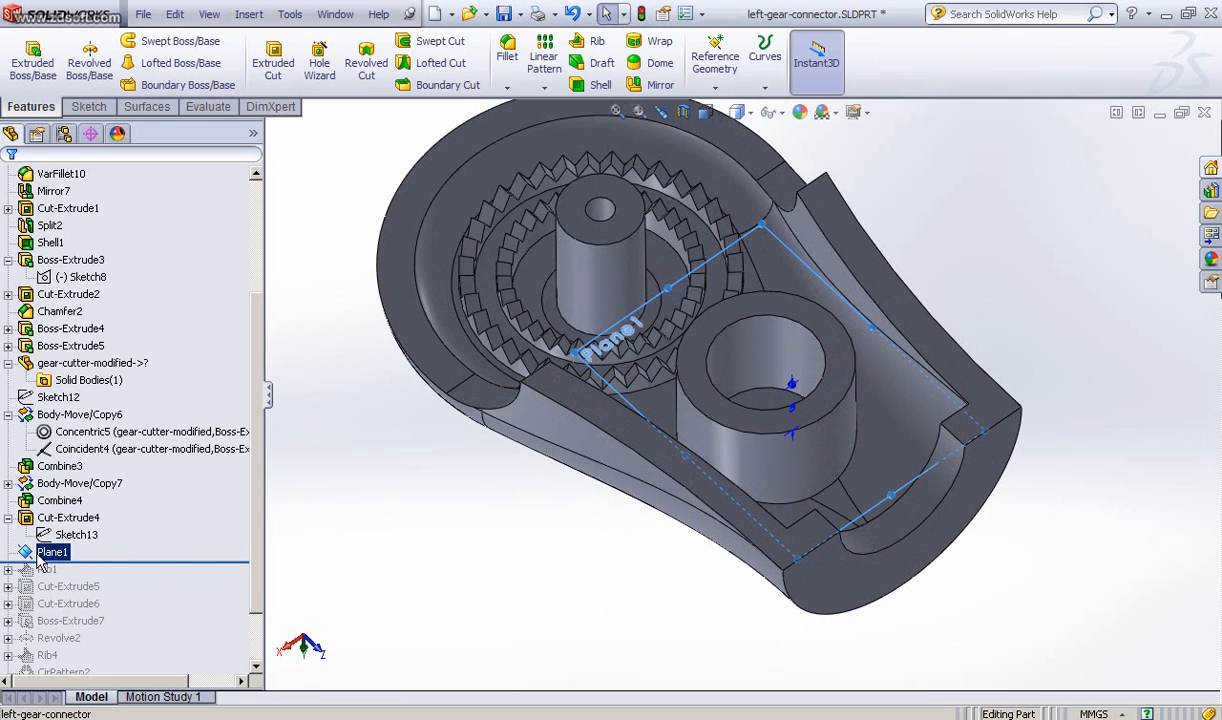
- Roll the feature history forward past Rib1 and highlight its Sketch14 lines beside the hollow boss
{"action": "left_click_drag", "start_coordinate": [133, 563], "coordinate": [139, 577]}
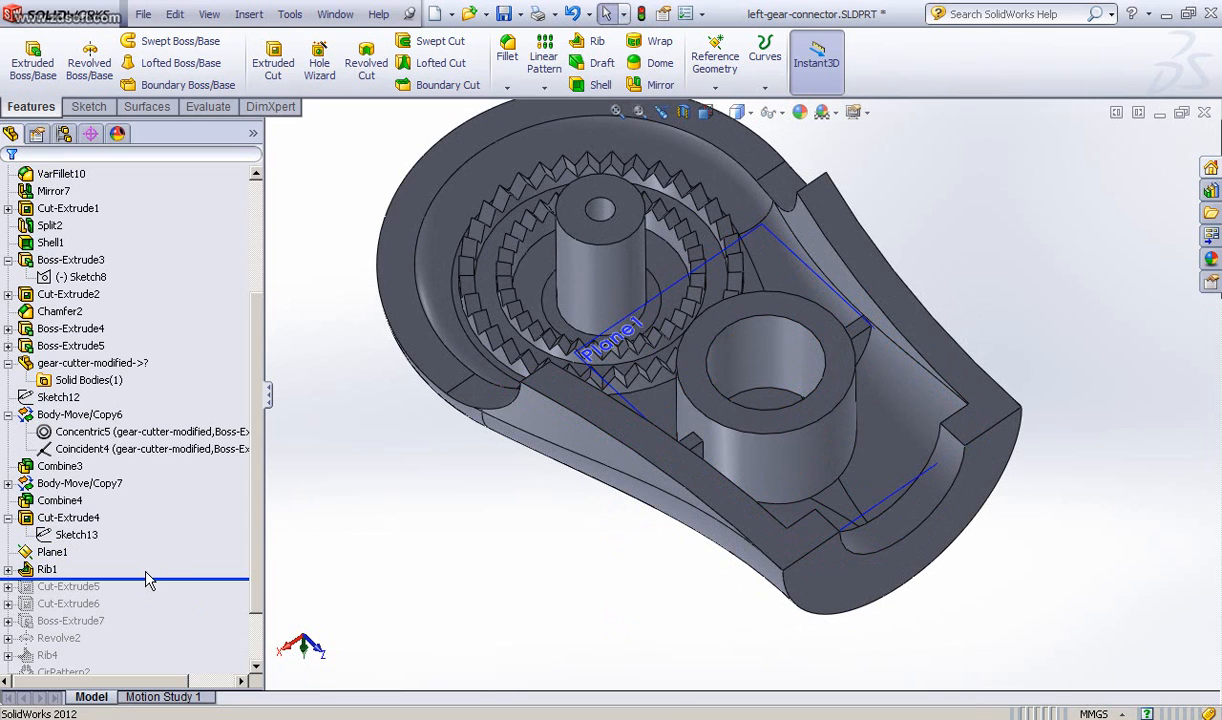
{"action": "middle_click_drag", "start_coordinate": [506, 520], "coordinate": [545, 474]}
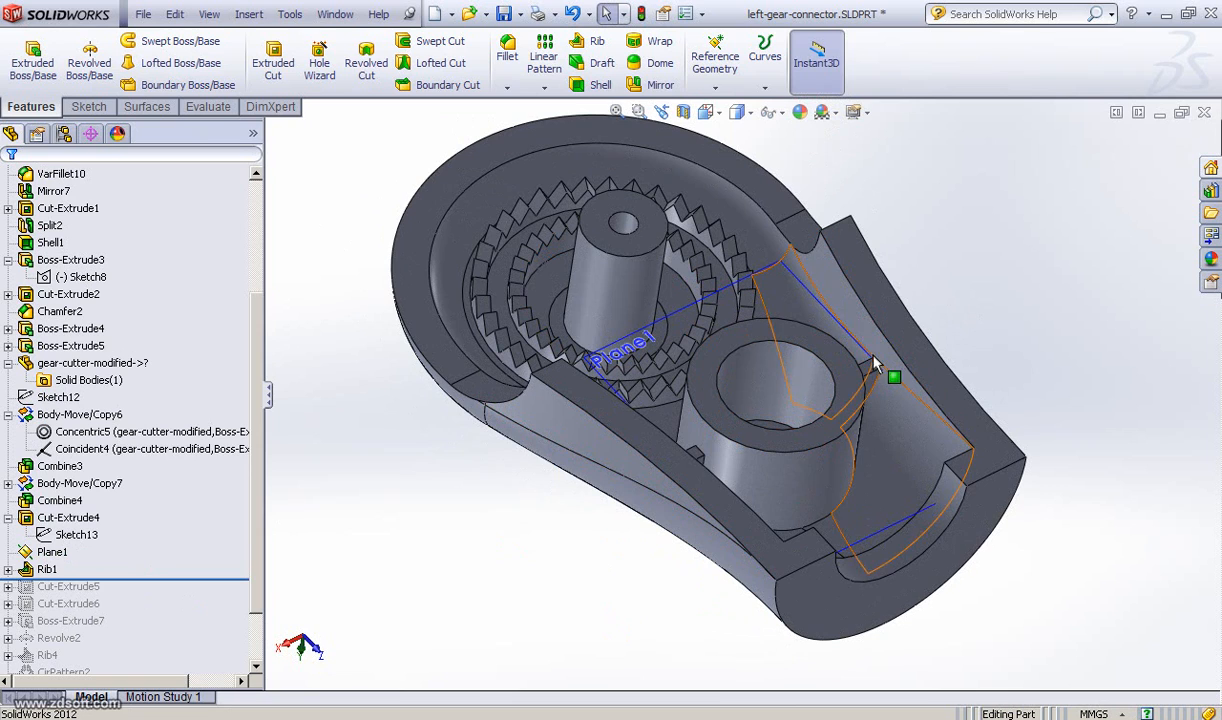
{"action": "left_click", "coordinate": [8, 569]}
{"action": "left_click", "coordinate": [90, 587]}
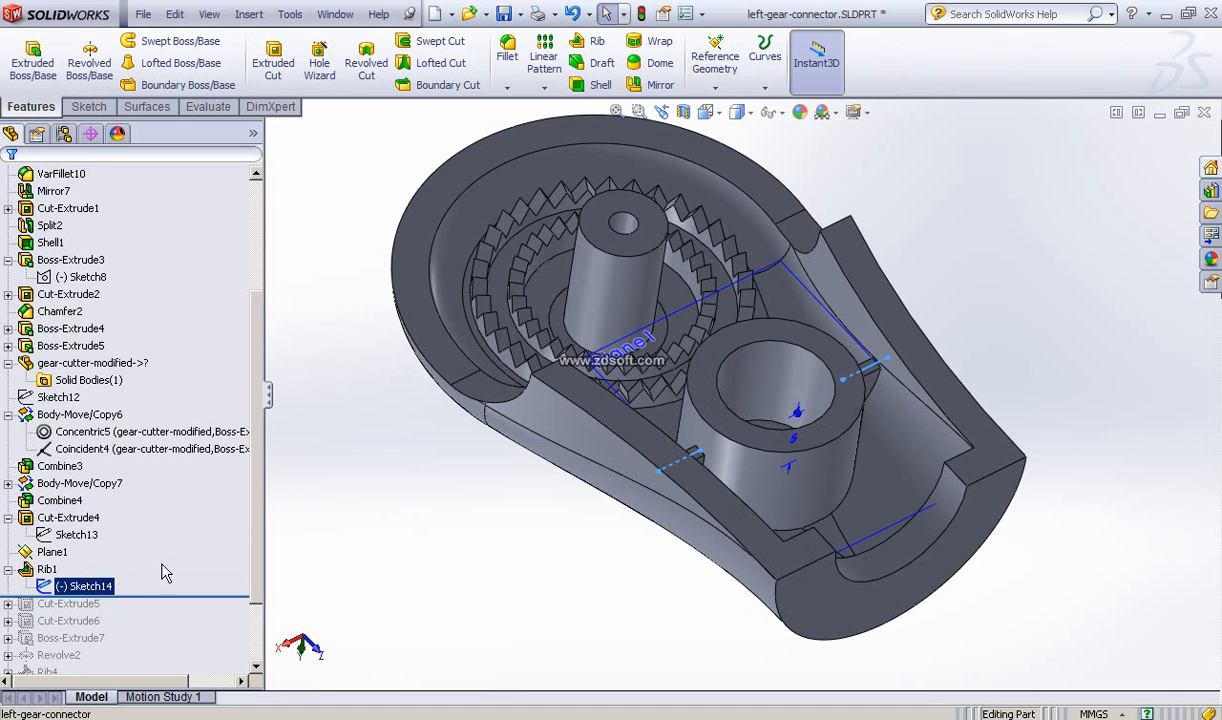
- Examine the two Rib1 ribs joining the hollow boss to the housing walls from several angles
{"action": "middle_click_drag", "start_coordinate": [449, 472], "coordinate": [445, 528]}
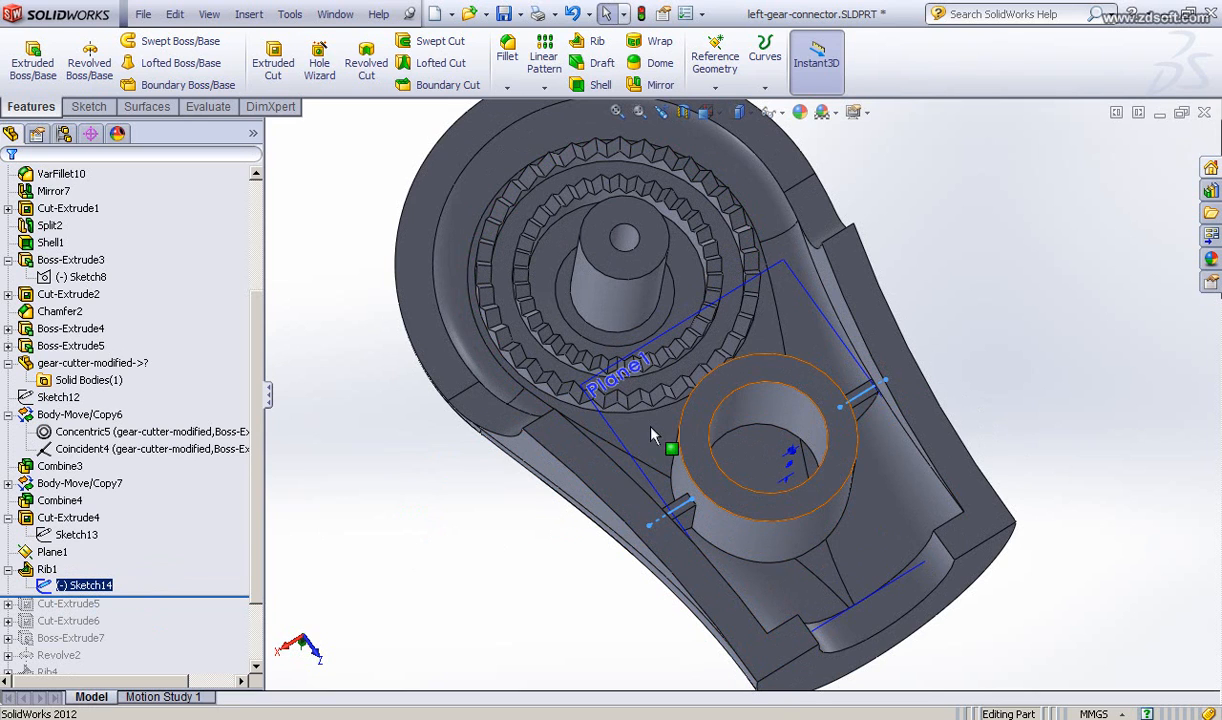
{"action": "middle_click_drag", "start_coordinate": [690, 445], "coordinate": [893, 425]}
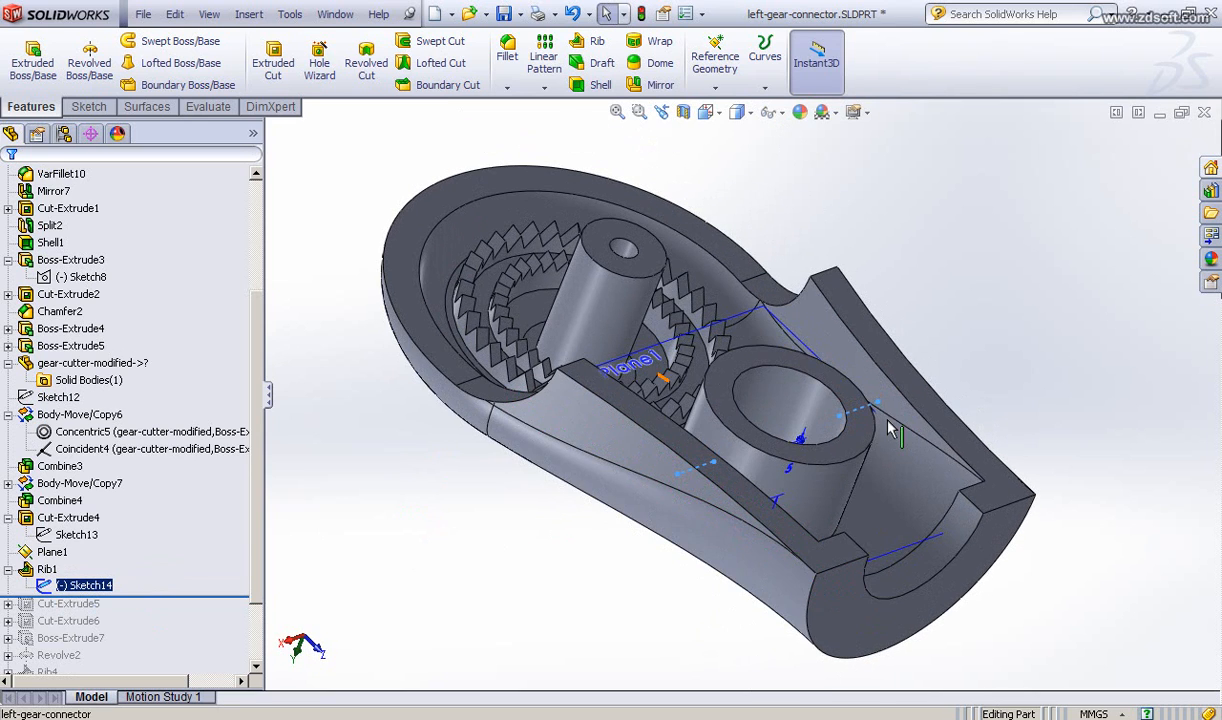
{"action": "scroll", "coordinate": [886, 428], "scroll_direction": "down", "scroll_amount": 3}
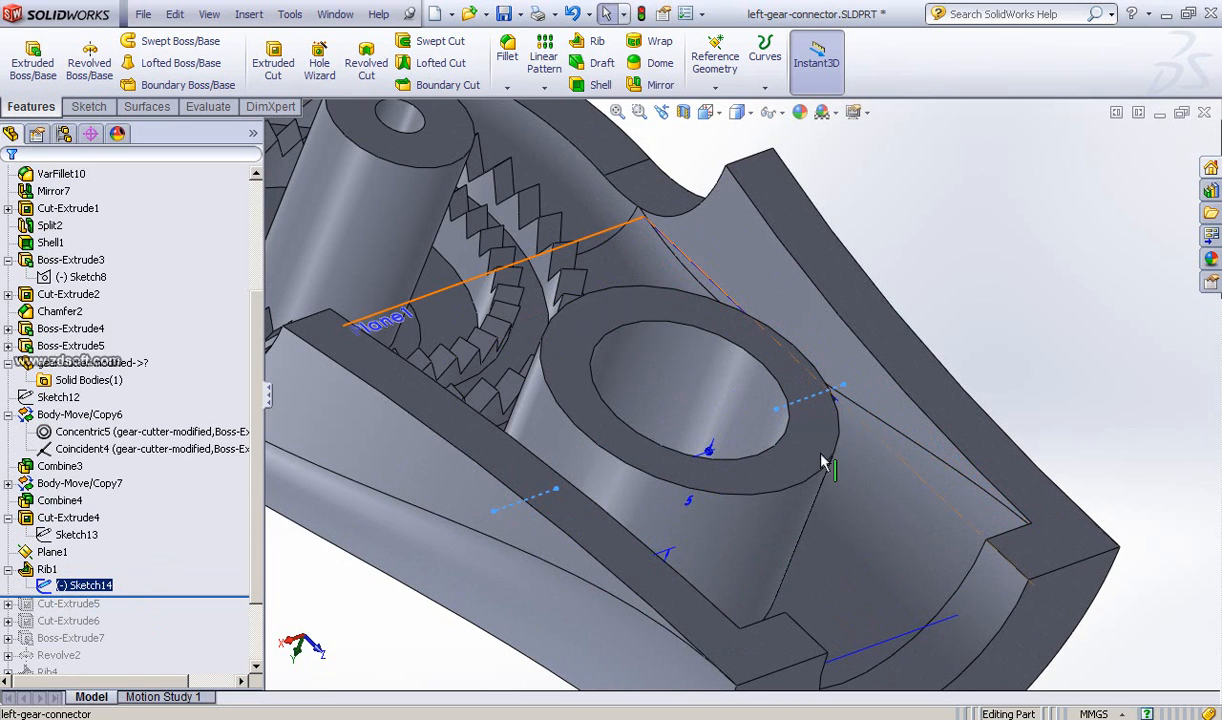
{"action": "middle_click_drag", "start_coordinate": [771, 482], "coordinate": [779, 490]}
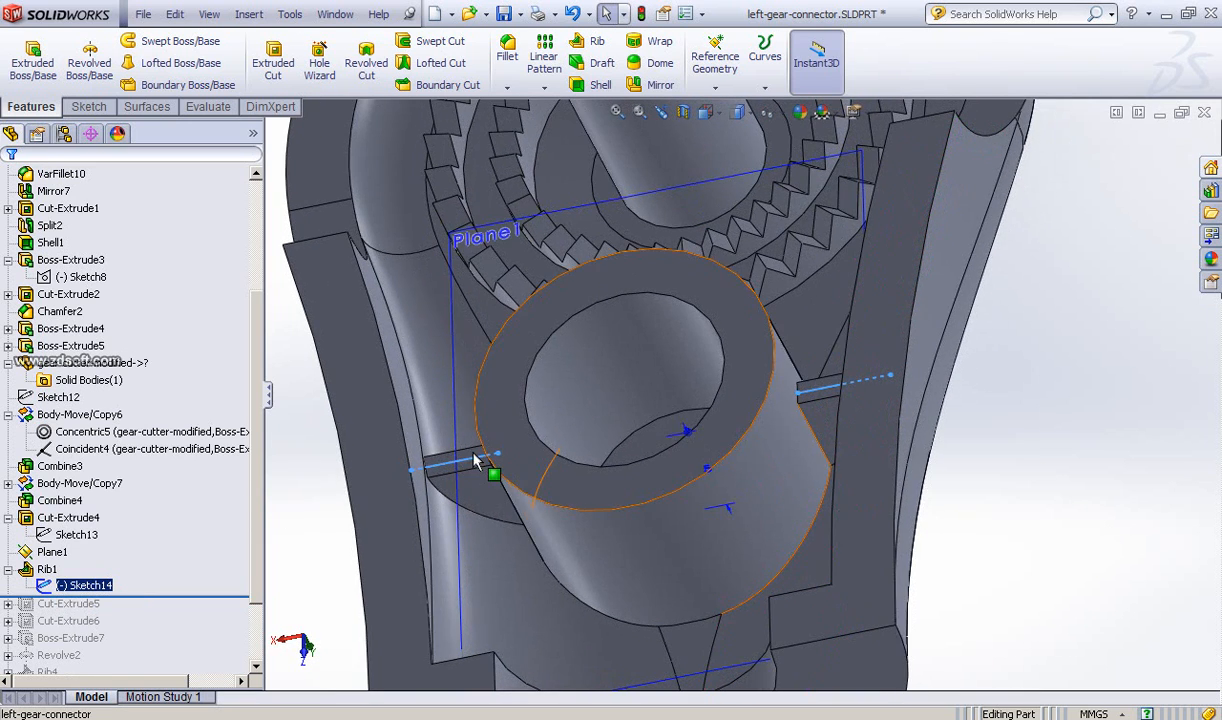
{"action": "mouse_move", "coordinate": [466, 487]}
{"action": "middle_mouse_down"}
{"action": "mouse_move", "coordinate": [468, 372]}
{"action": "mouse_move", "coordinate": [500, 440]}
{"action": "middle_mouse_up"}
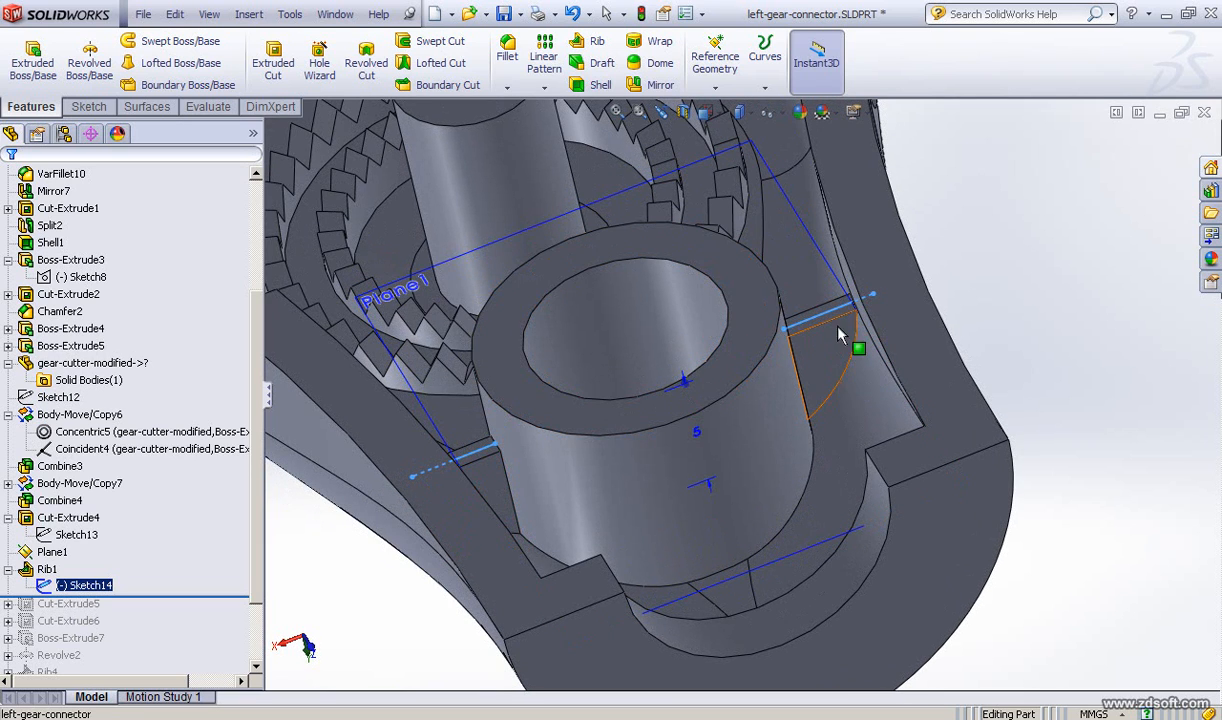
{"action": "middle_click_drag", "start_coordinate": [475, 483], "coordinate": [642, 416]}
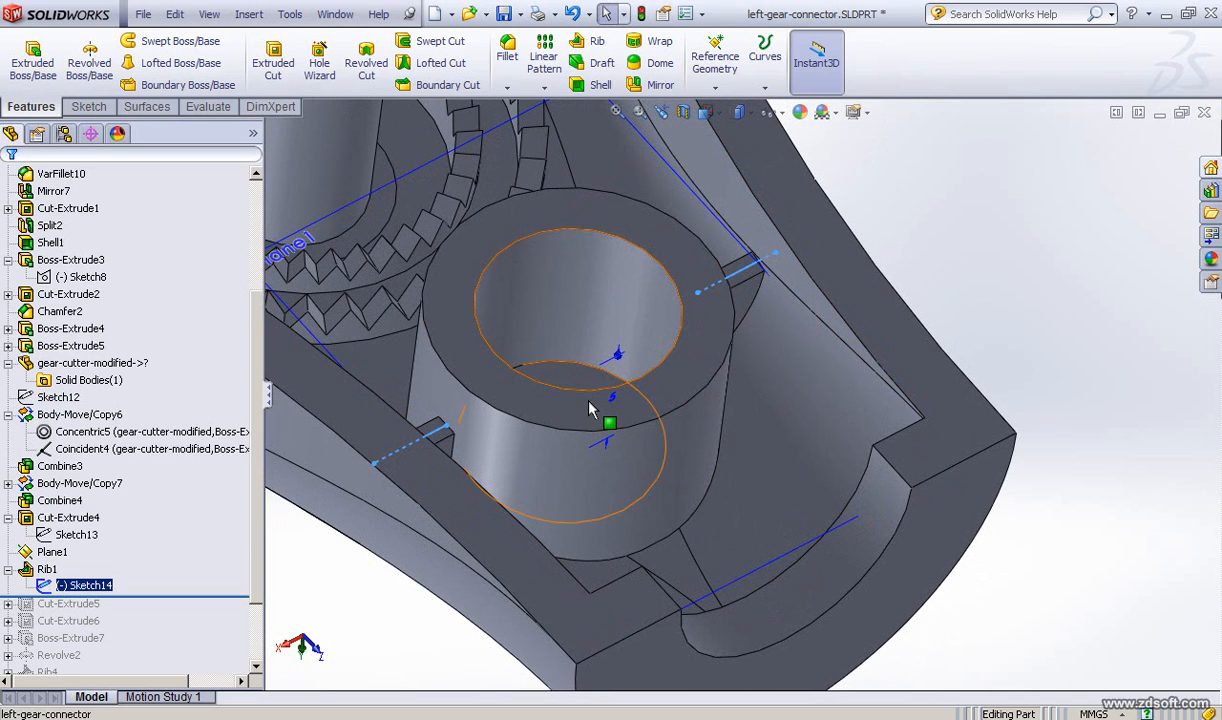
{"action": "middle_click_drag", "start_coordinate": [590, 410], "coordinate": [495, 392]}
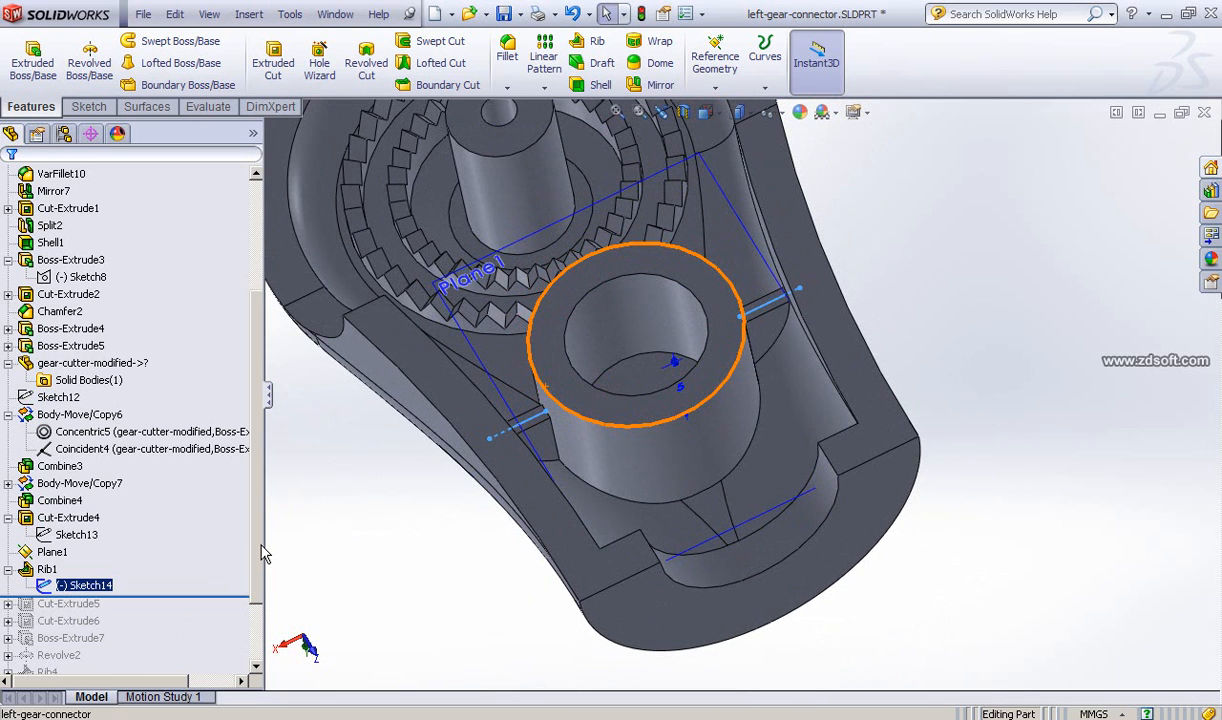
- Roll the feature history forward past Cut-Extrude5 and highlight this cut to examine it on the housing's outer side
{"action": "left_click_drag", "start_coordinate": [258, 553], "coordinate": [258, 591]}
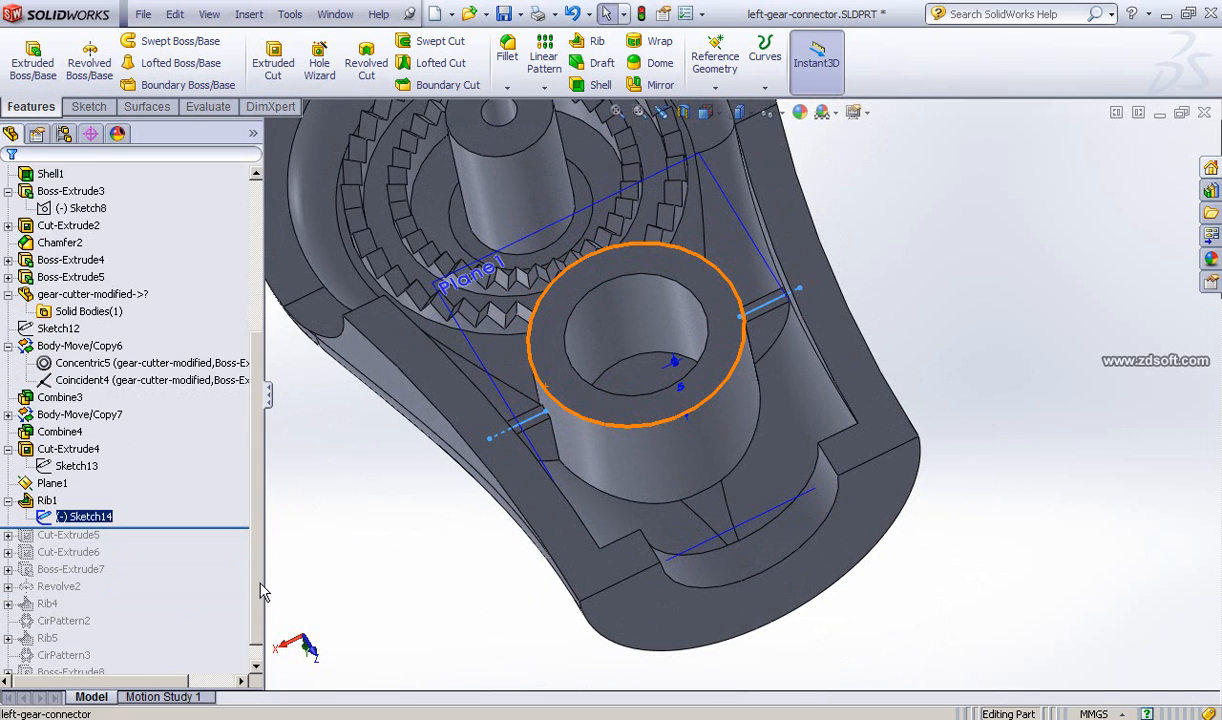
{"action": "left_click", "coordinate": [341, 506]}
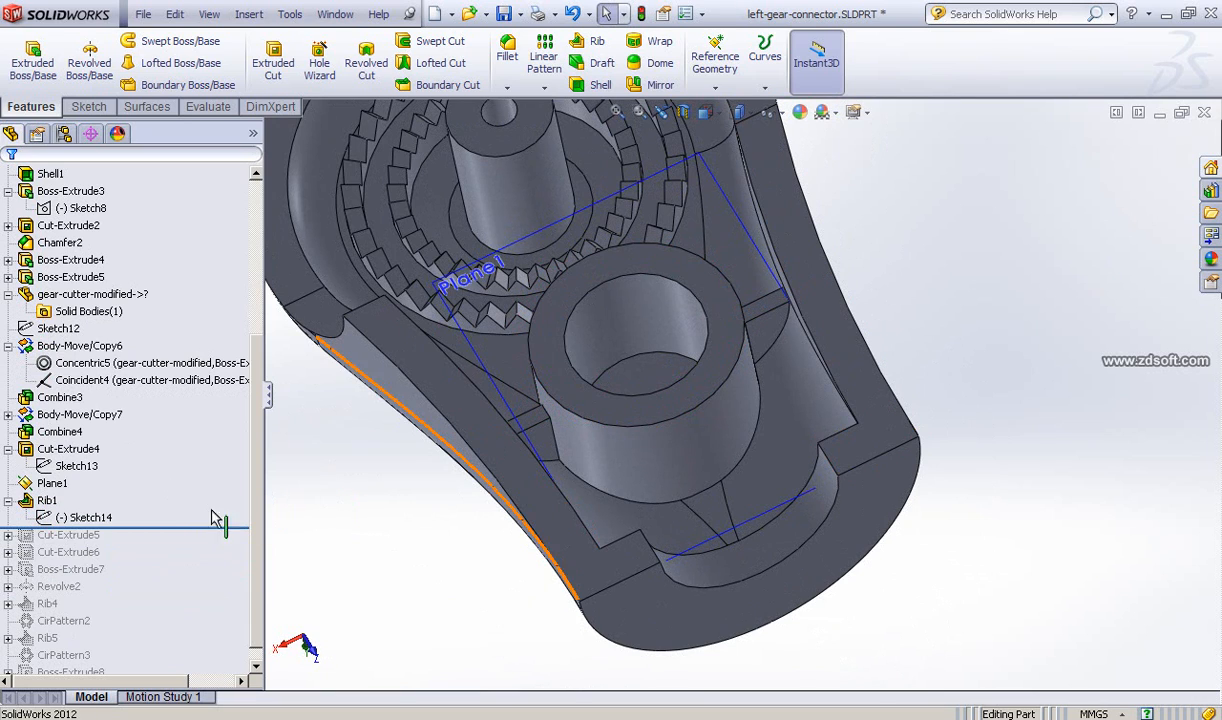
{"action": "left_click_drag", "start_coordinate": [185, 527], "coordinate": [184, 542]}
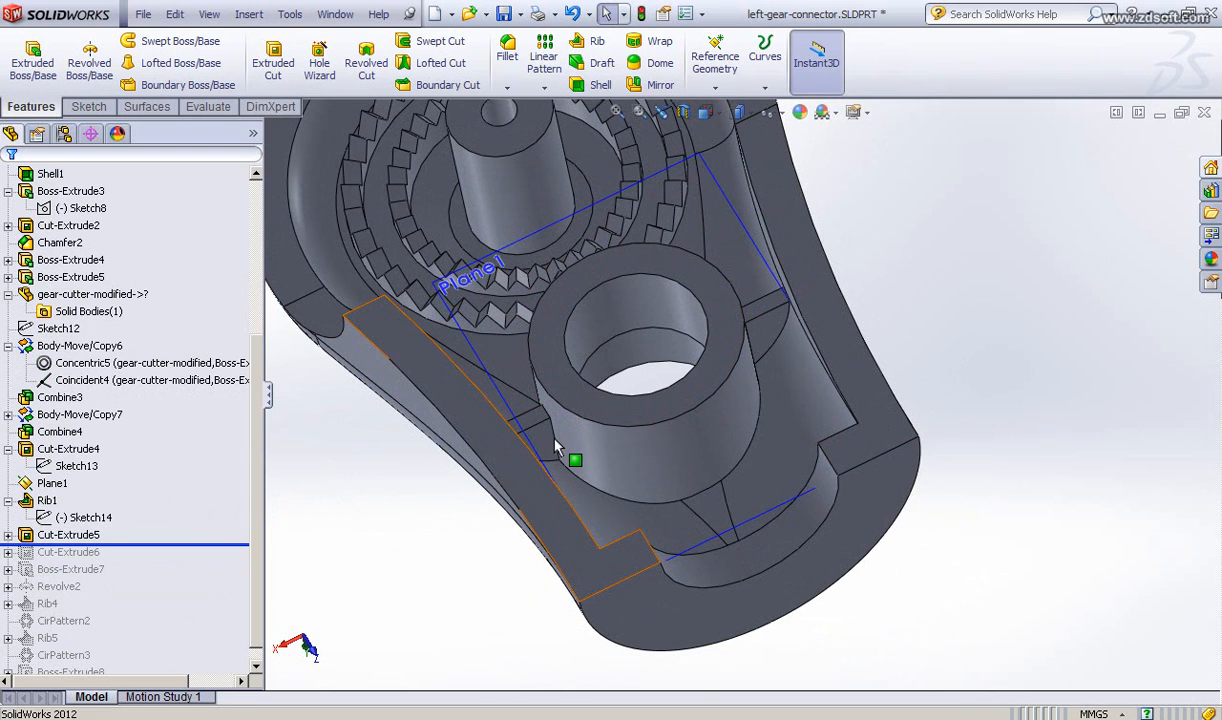
{"action": "middle_click_drag", "start_coordinate": [704, 442], "coordinate": [794, 288]}
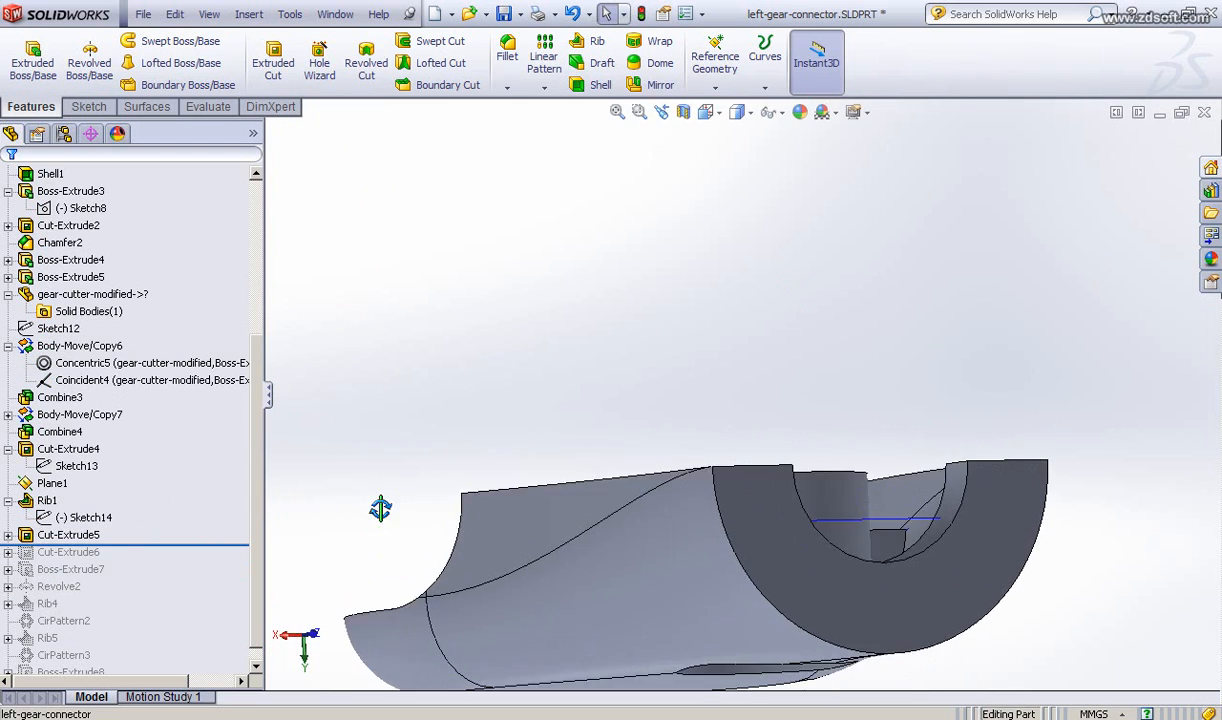
{"action": "left_click", "coordinate": [55, 558]}
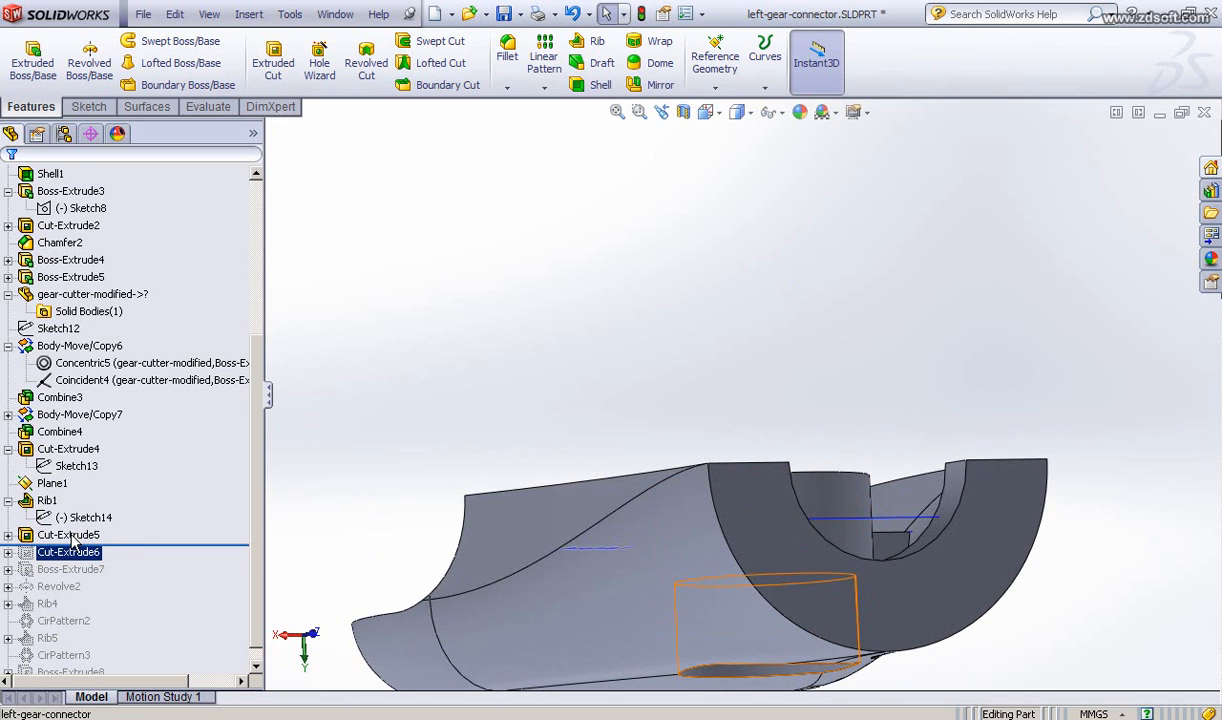
{"action": "double_click", "coordinate": [72, 536]}
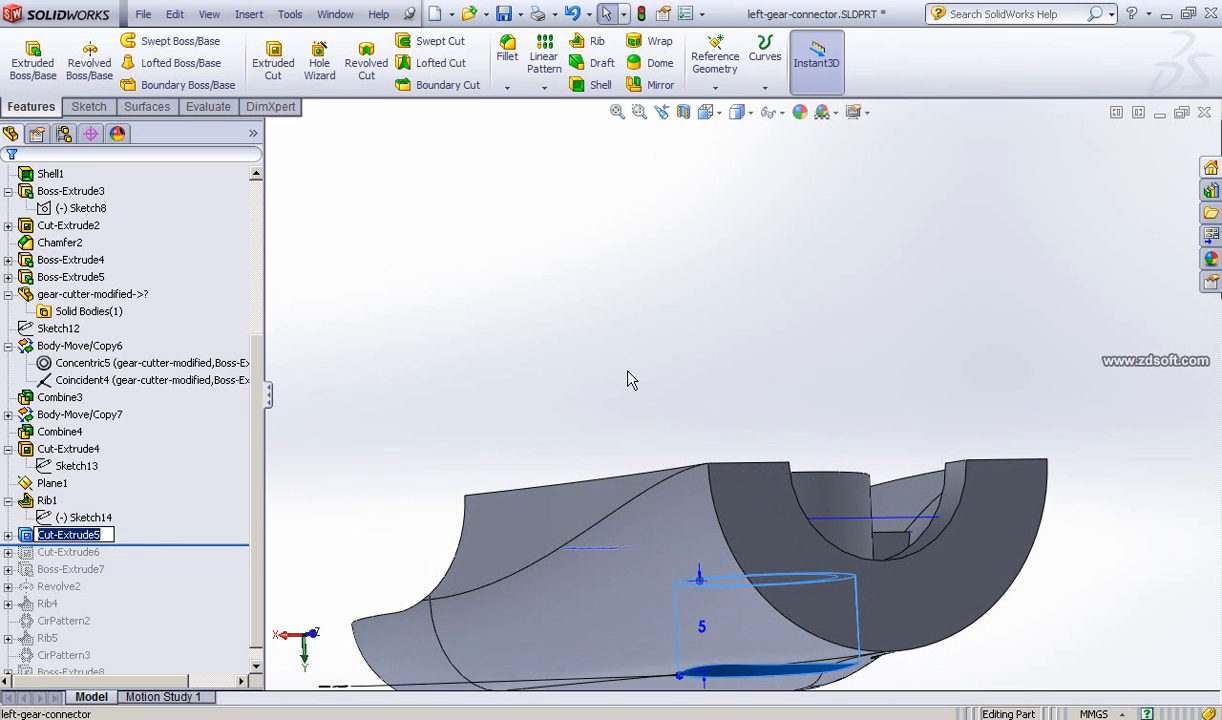
{"action": "middle_click_drag", "start_coordinate": [682, 284], "coordinate": [704, 235], "text": "ctrl"}
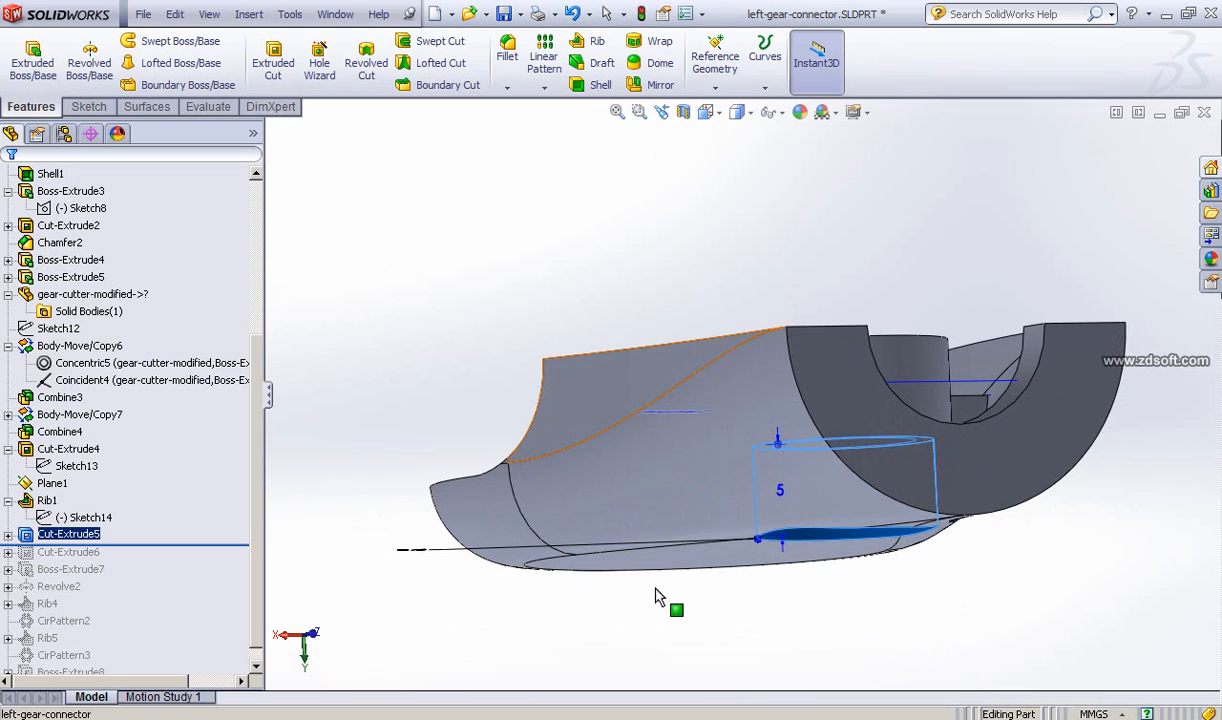
{"action": "middle_click_drag", "start_coordinate": [764, 423], "coordinate": [622, 390]}
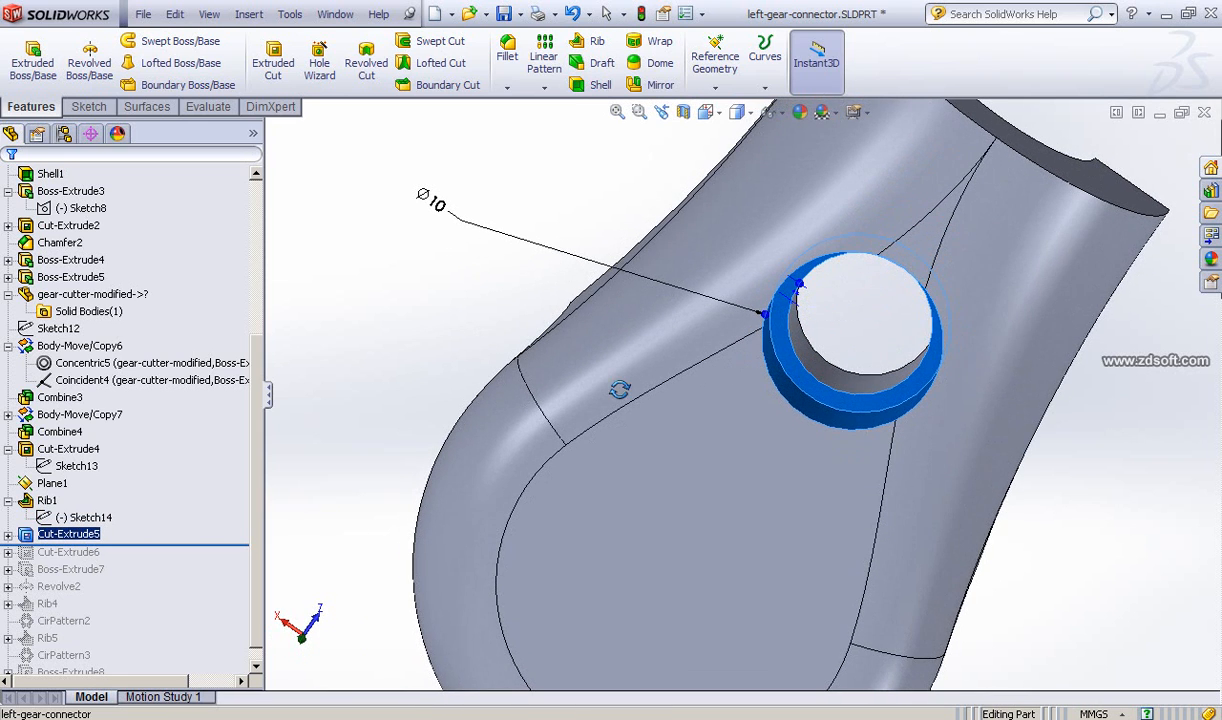
- Expand Cut-Extrude5 and highlight its Sketch15 circle around the hole on the housing's outer face
{"action": "left_click", "coordinate": [8, 536]}
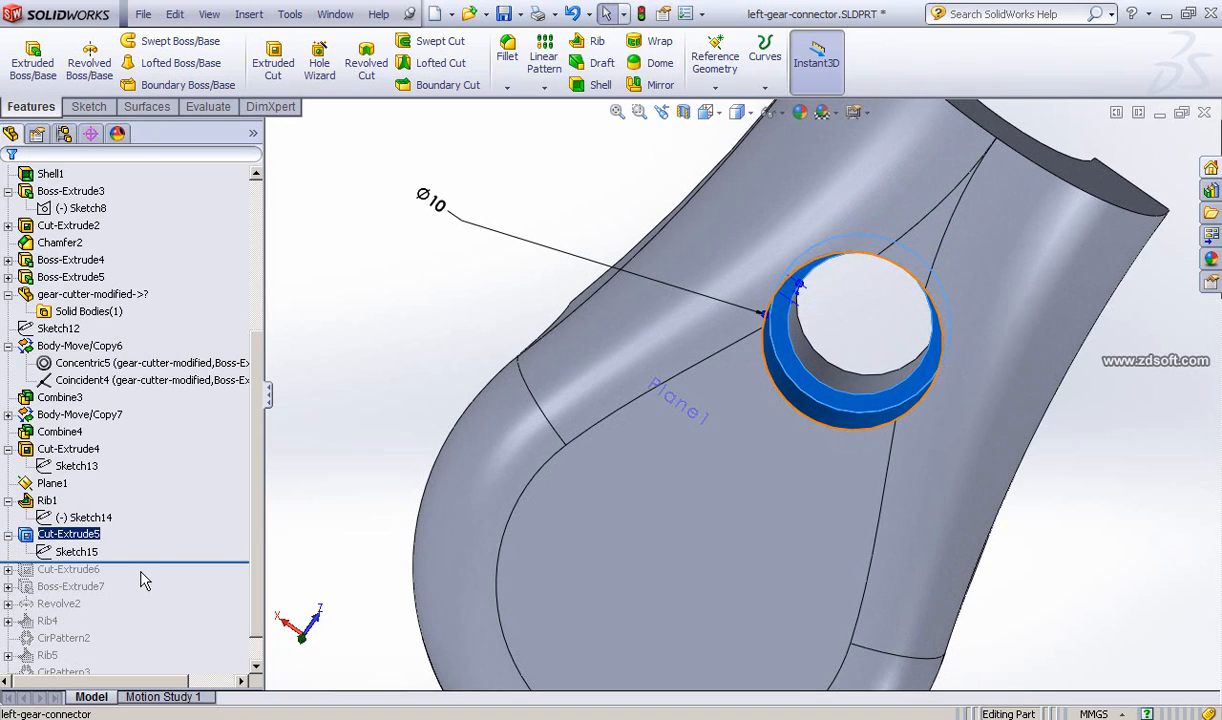
{"action": "left_click", "coordinate": [78, 553]}
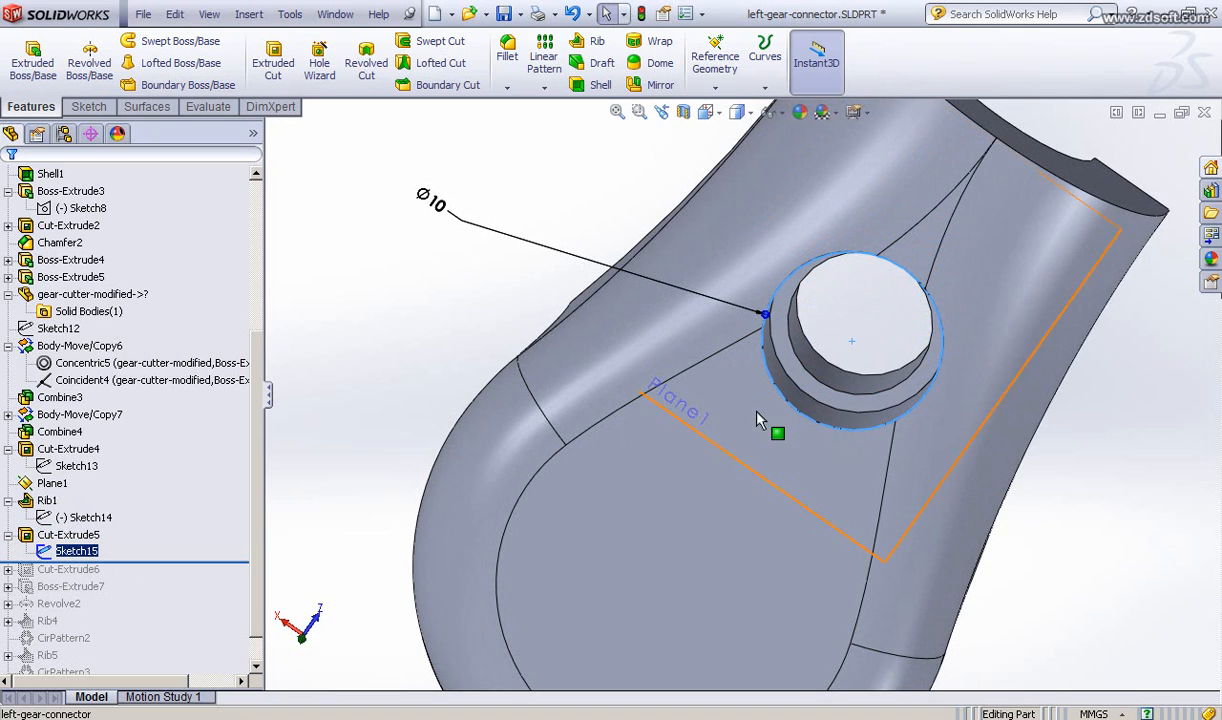
{"action": "middle_click_drag", "start_coordinate": [762, 420], "coordinate": [756, 352]}
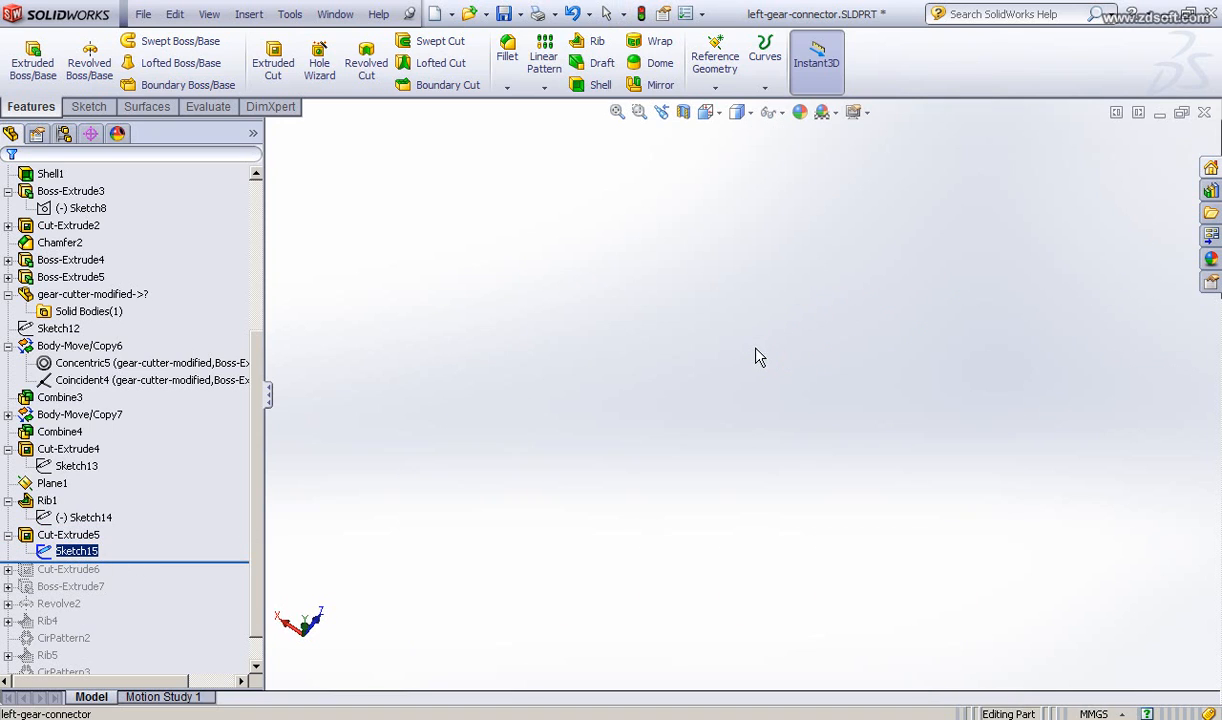
{"action": "key", "text": "f"}
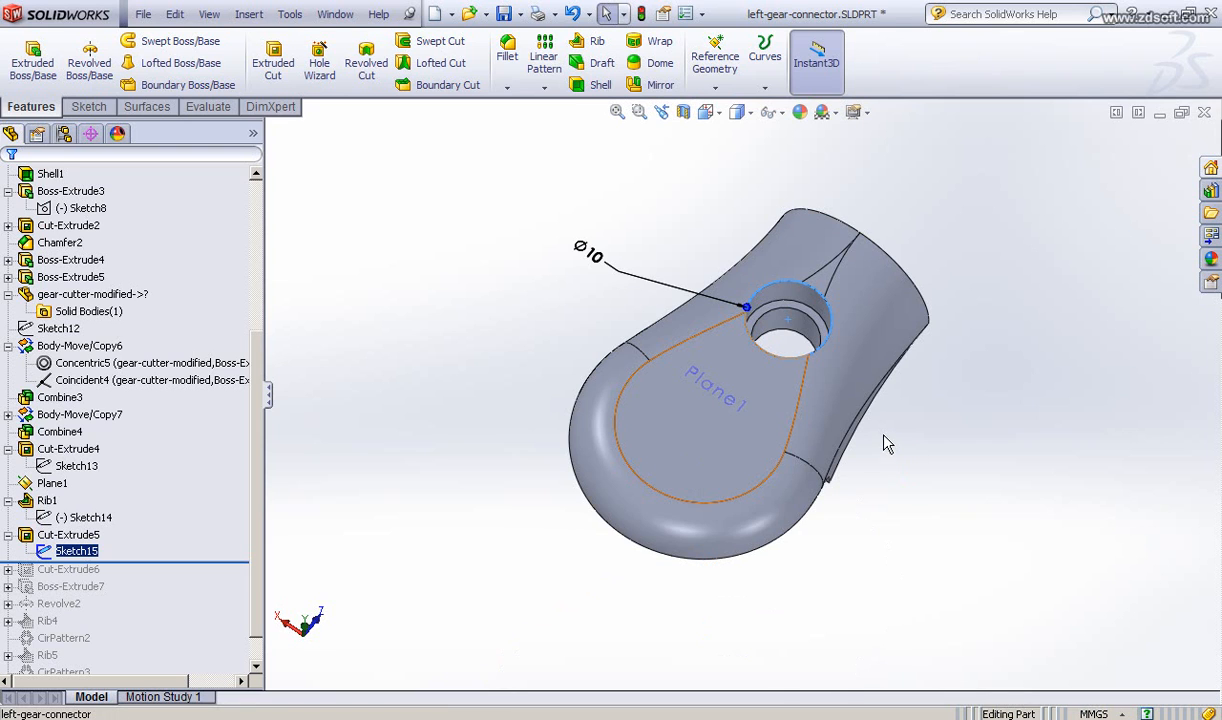
{"action": "scroll", "coordinate": [876, 428], "scroll_direction": "down", "scroll_amount": 5}
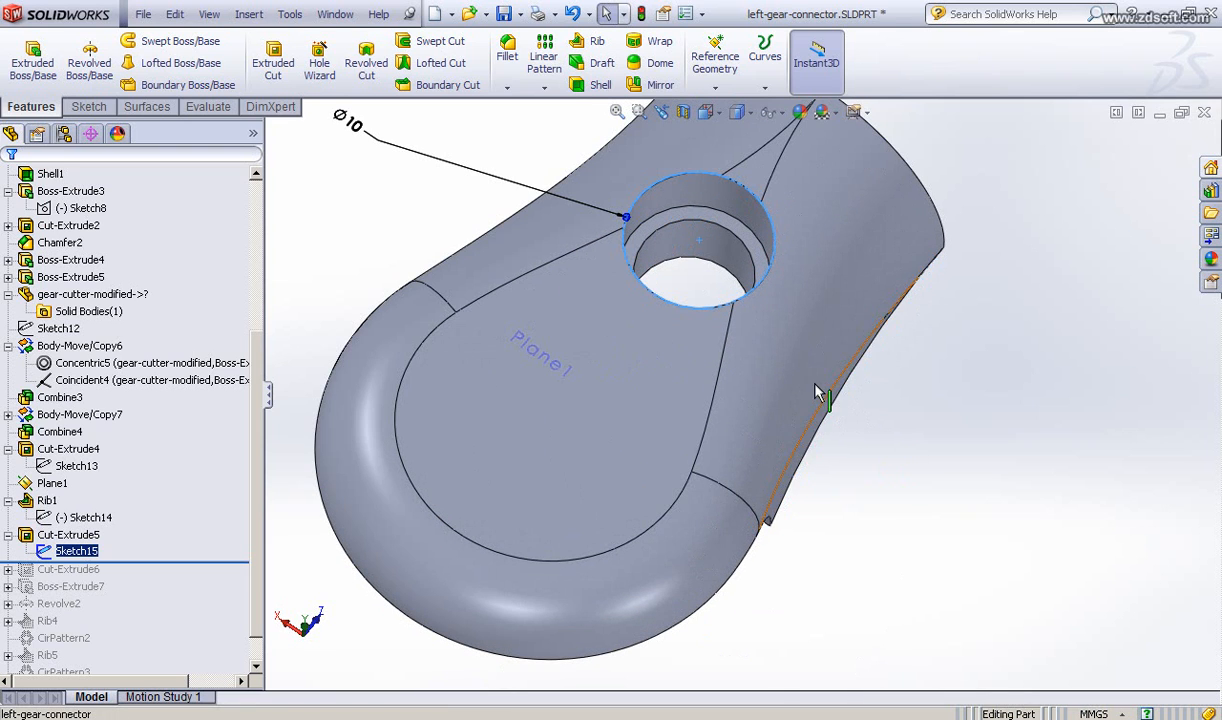
{"action": "mouse_move", "coordinate": [818, 391]}
{"action": "middle_mouse_down", "text": "ctrl"}
{"action": "mouse_move", "coordinate": [876, 479]}
{"action": "mouse_move", "coordinate": [819, 433]}
{"action": "middle_mouse_up", "text": "ctrl"}
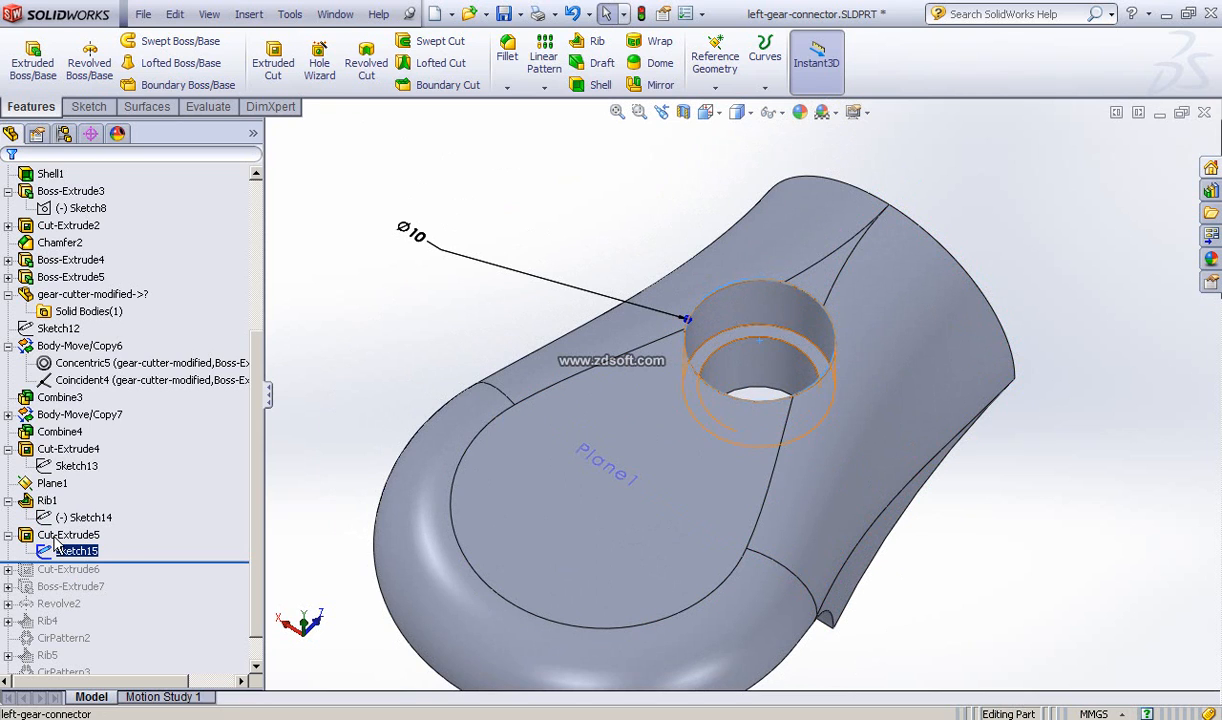
- Select the flat outer face, open Sketch15 of Cut-Extrude5 to view its circle relative to the housing surface, and exit the sketch
{"action": "left_click", "coordinate": [634, 400]}
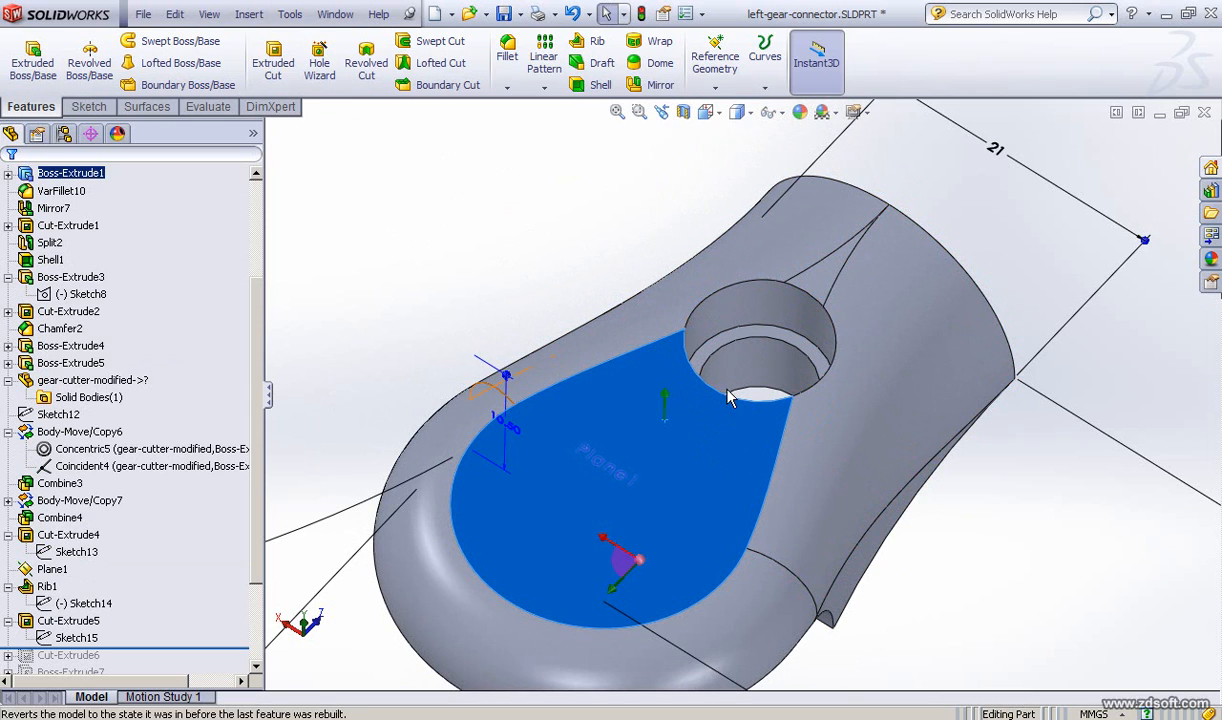
{"action": "left_click", "coordinate": [79, 641]}
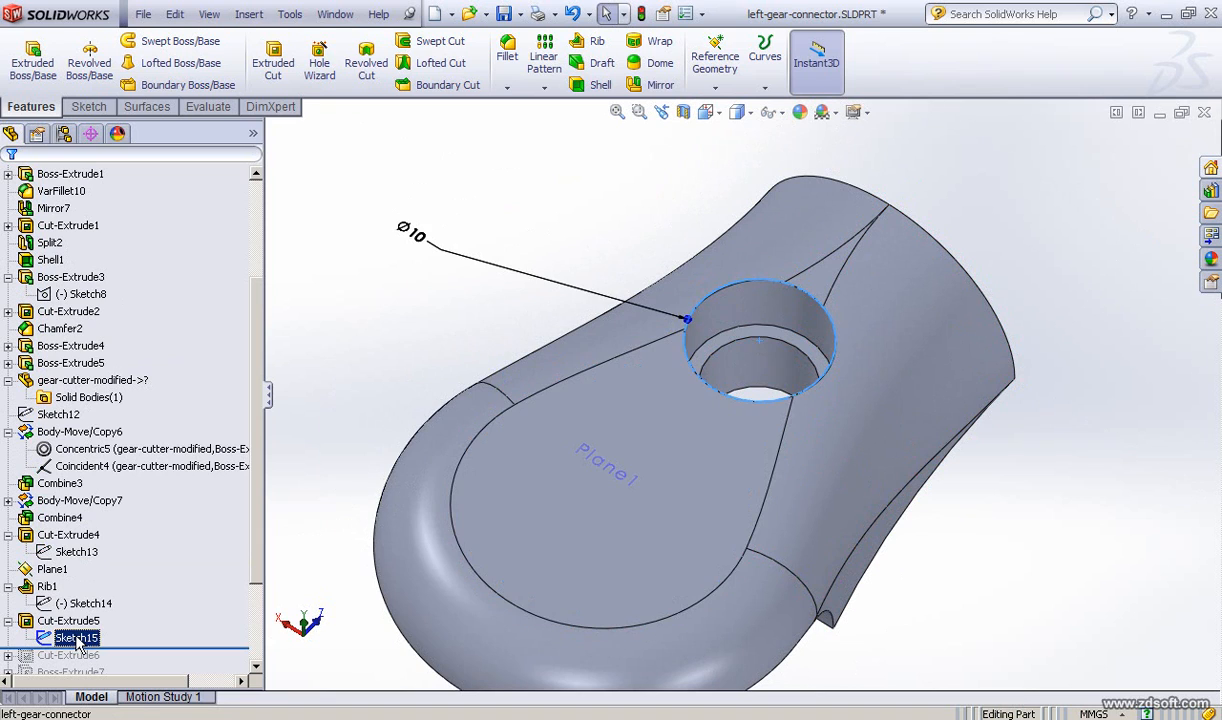
{"action": "left_click", "coordinate": [92, 582]}
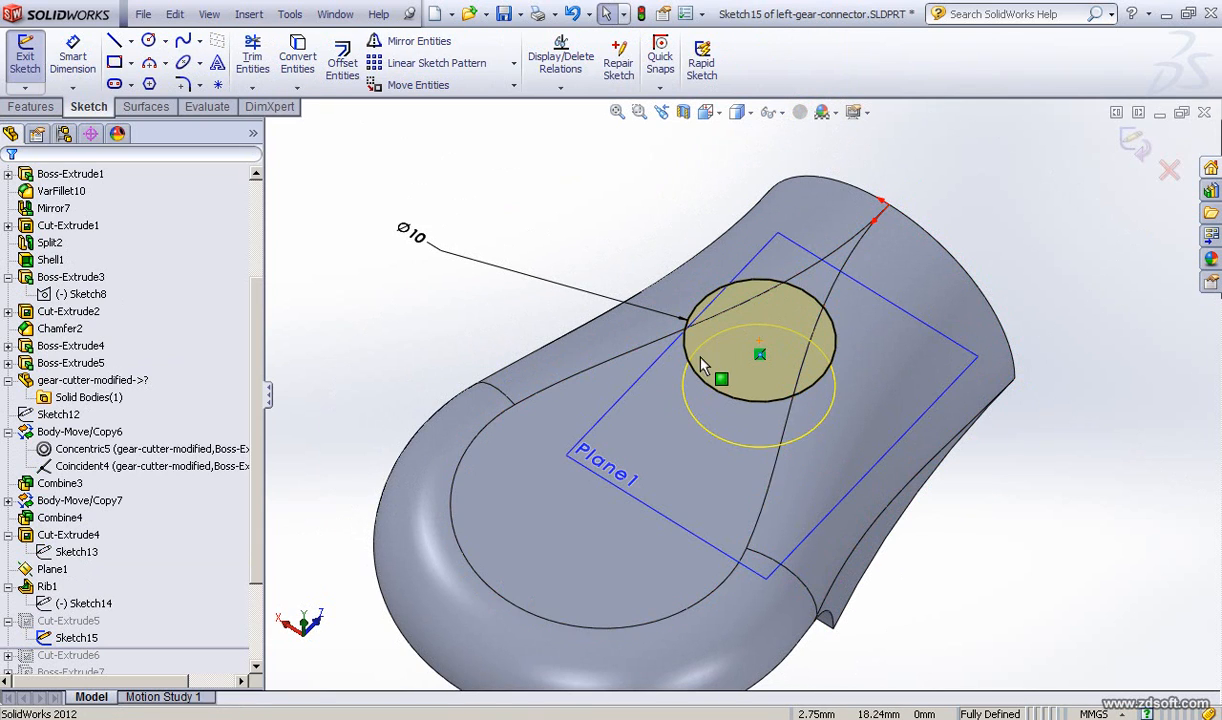
{"action": "middle_click_drag", "start_coordinate": [636, 432], "coordinate": [643, 388]}
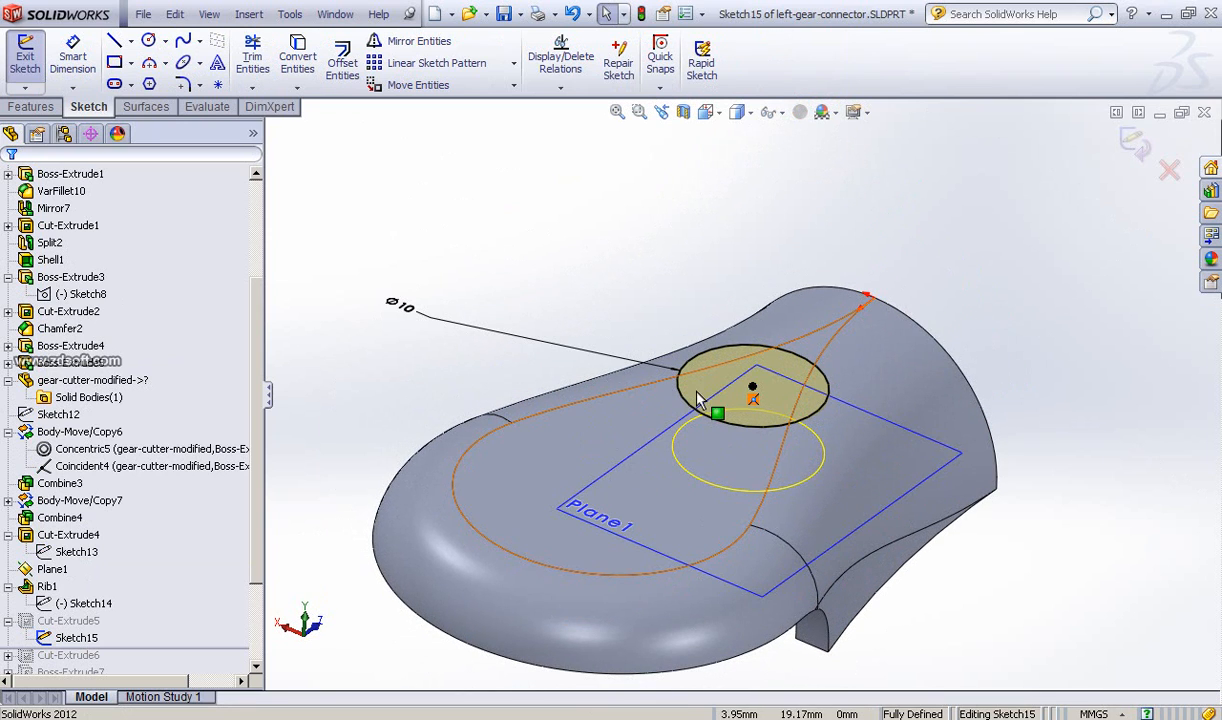
{"action": "mouse_move", "coordinate": [668, 396]}
{"action": "middle_mouse_down"}
{"action": "mouse_move", "coordinate": [669, 352]}
{"action": "mouse_move", "coordinate": [660, 409]}
{"action": "middle_mouse_up"}
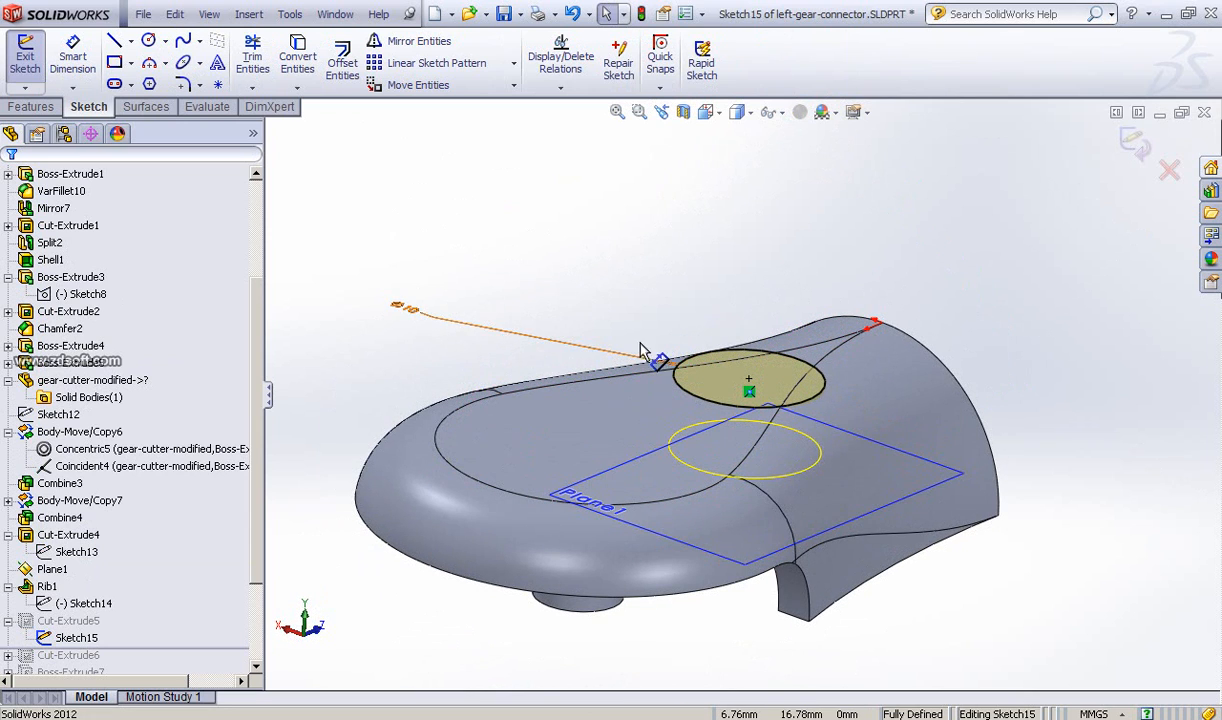
{"action": "left_click", "coordinate": [80, 639]}
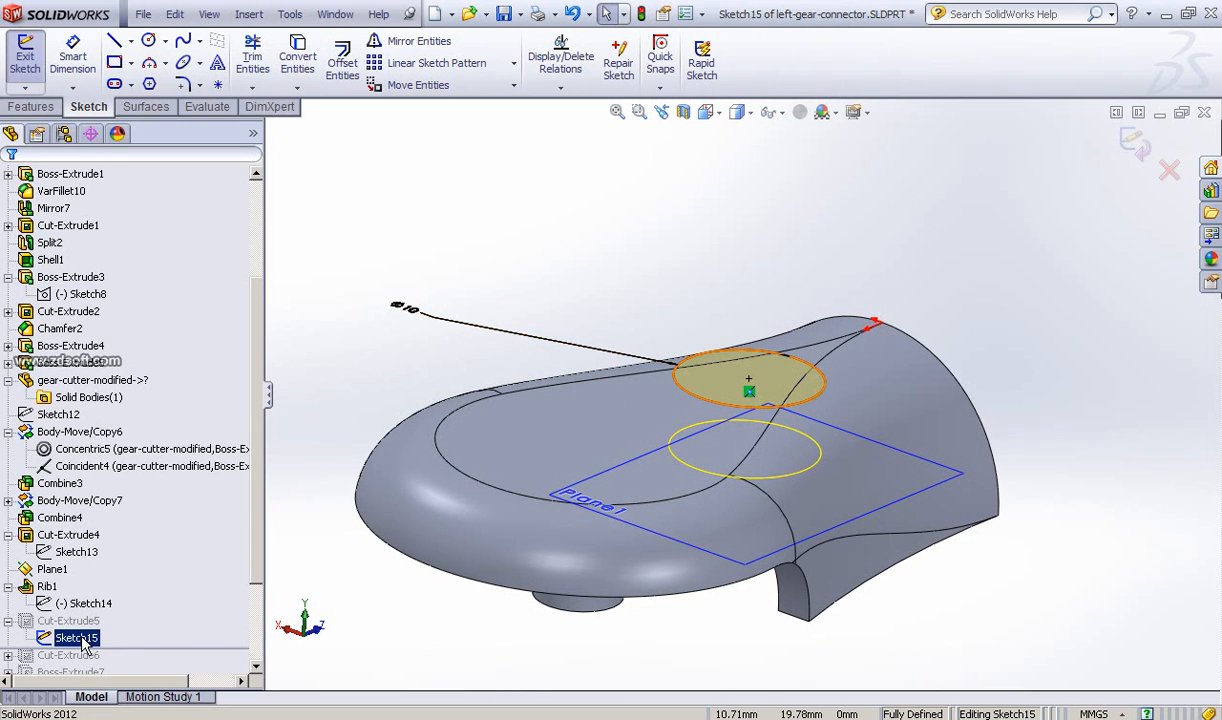
{"action": "mouse_move", "coordinate": [681, 202]}
{"action": "middle_mouse_down"}
{"action": "mouse_move", "coordinate": [673, 254]}
{"action": "mouse_move", "coordinate": [668, 199]}
{"action": "mouse_move", "coordinate": [633, 319]}
{"action": "middle_mouse_up"}
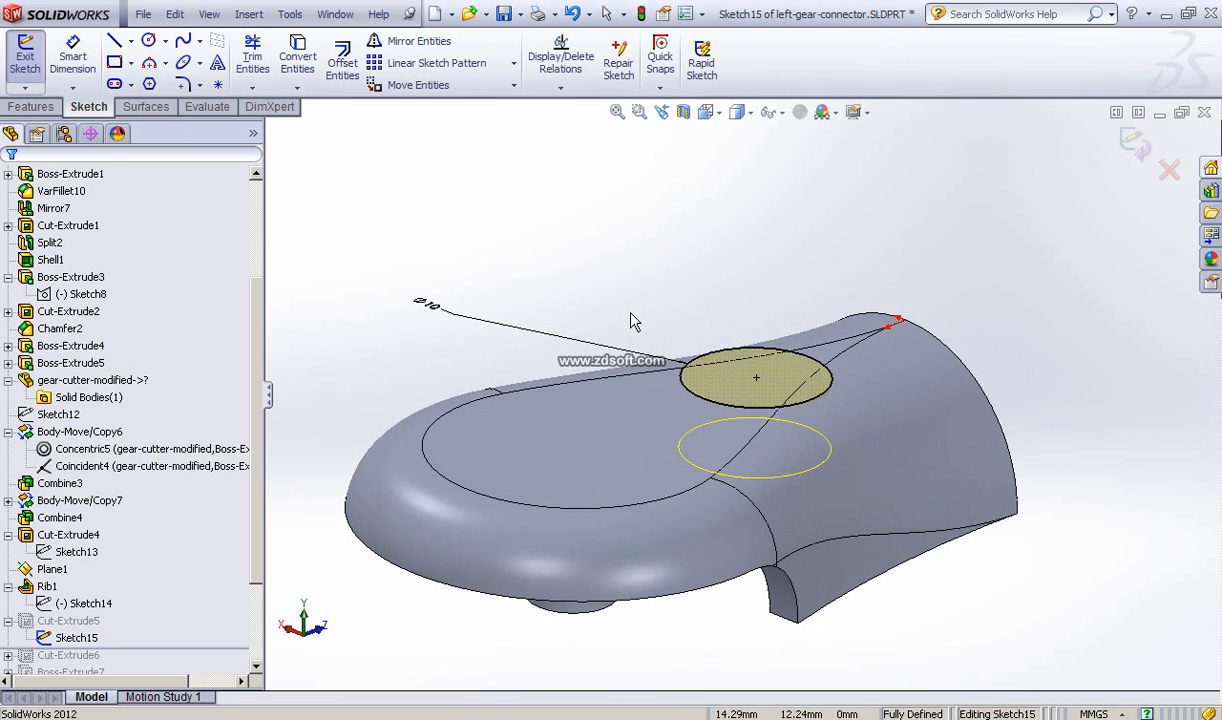
{"action": "left_click", "coordinate": [76, 638]}
{"action": "left_click", "coordinate": [1134, 143]}
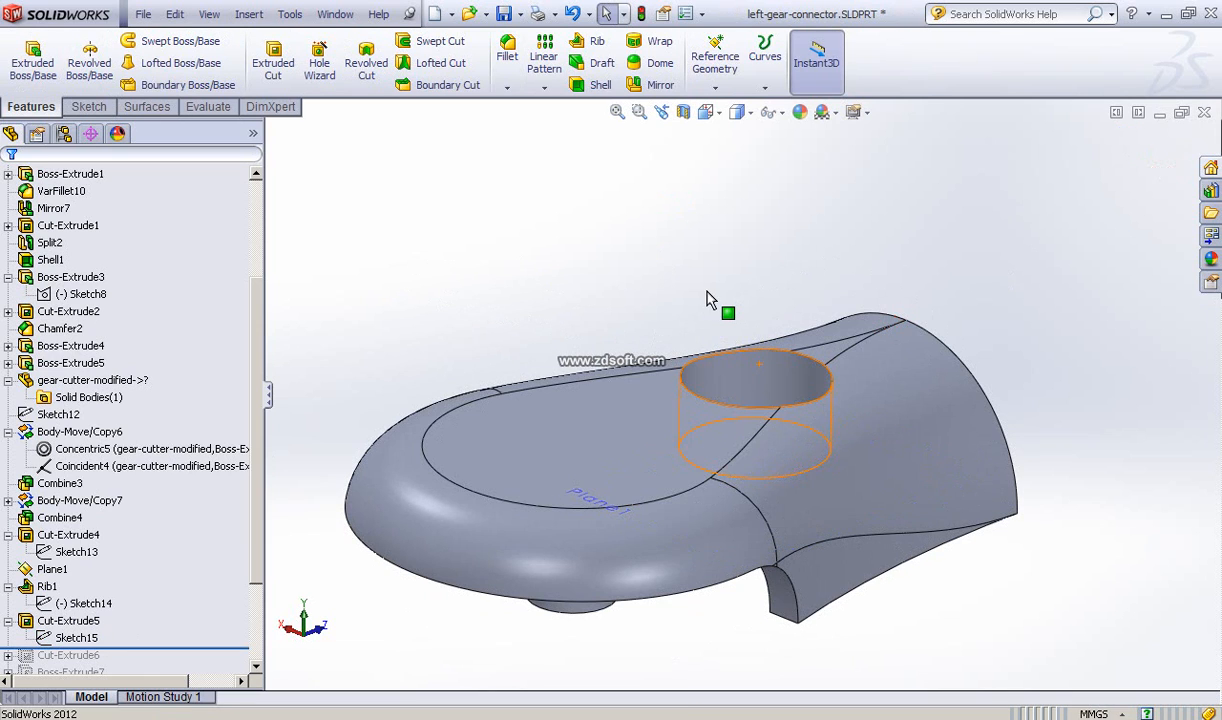
- Open the definition of Cut-Extrude5 to review its end condition and depth, and close it without changes
{"action": "middle_click_drag", "start_coordinate": [679, 279], "coordinate": [674, 305]}
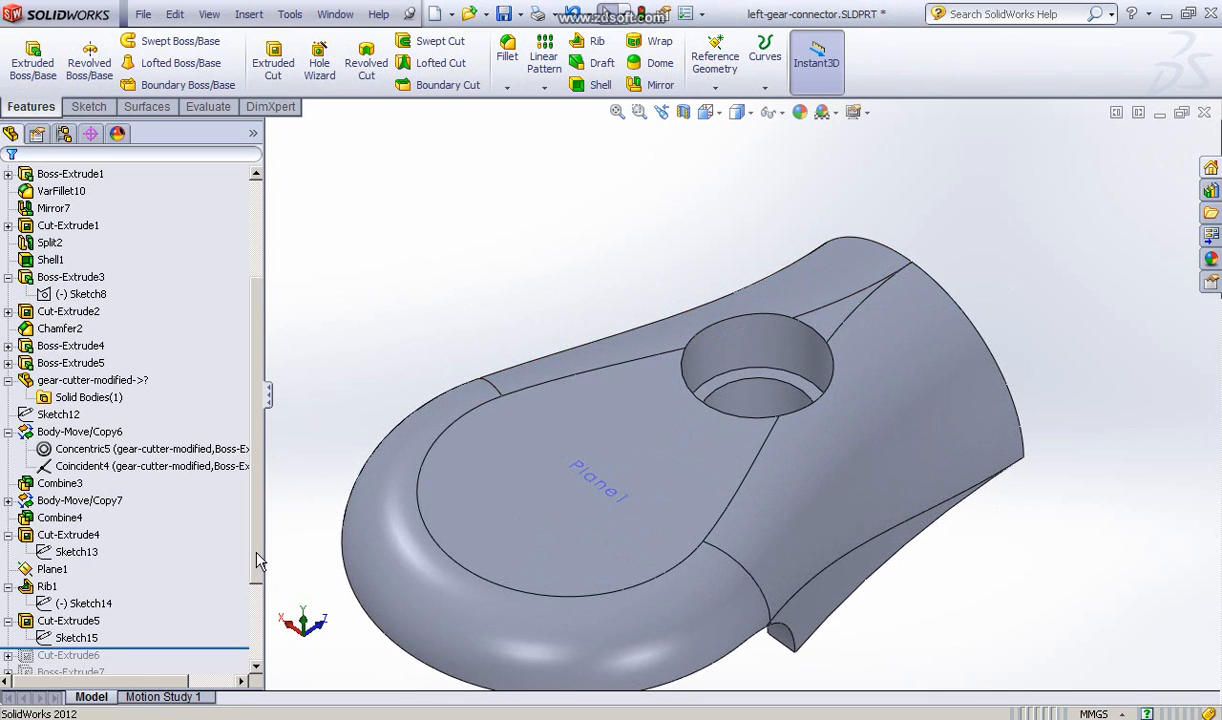
{"action": "scroll", "coordinate": [244, 527], "scroll_direction": "down", "scroll_amount": 2}
{"action": "left_click", "coordinate": [50, 551]}
{"action": "left_click", "coordinate": [44, 537]}
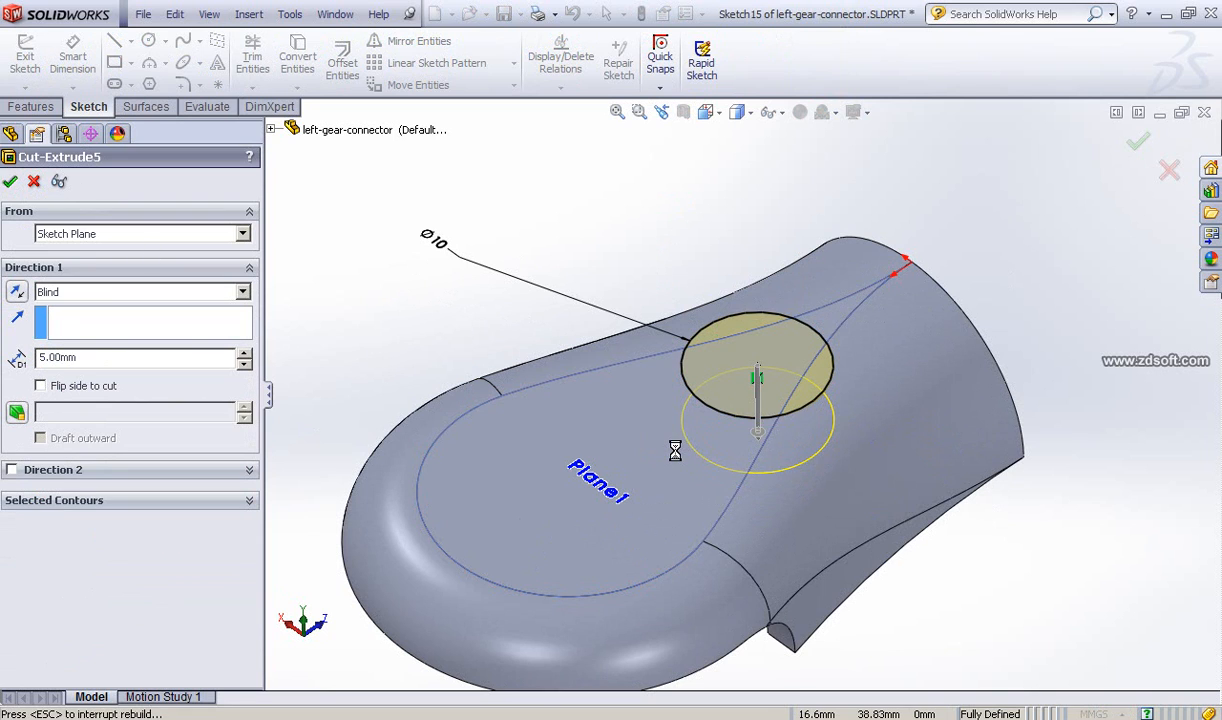
{"action": "key", "text": "Return"}
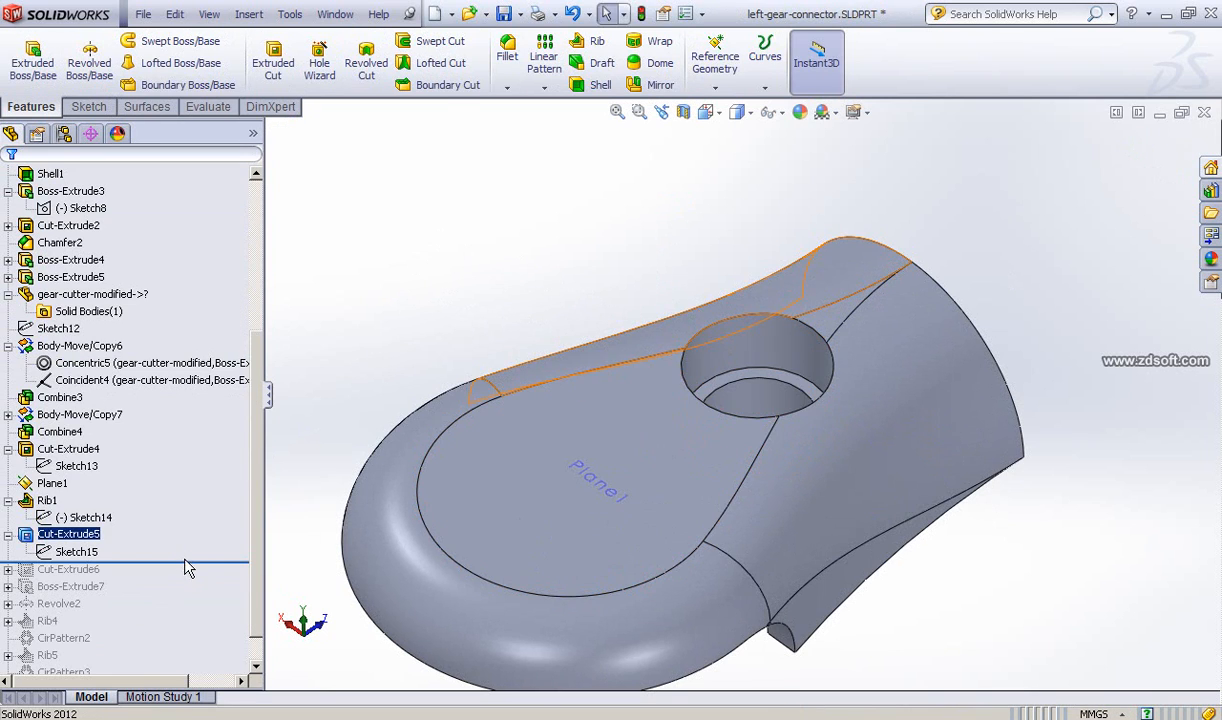
- Roll the feature history forward past Cut-Extrude6 and highlight its Sketch16 hexagon inside the hole
{"action": "left_click_drag", "start_coordinate": [187, 561], "coordinate": [191, 584]}
{"action": "middle_click_drag", "start_coordinate": [808, 366], "coordinate": [766, 400]}
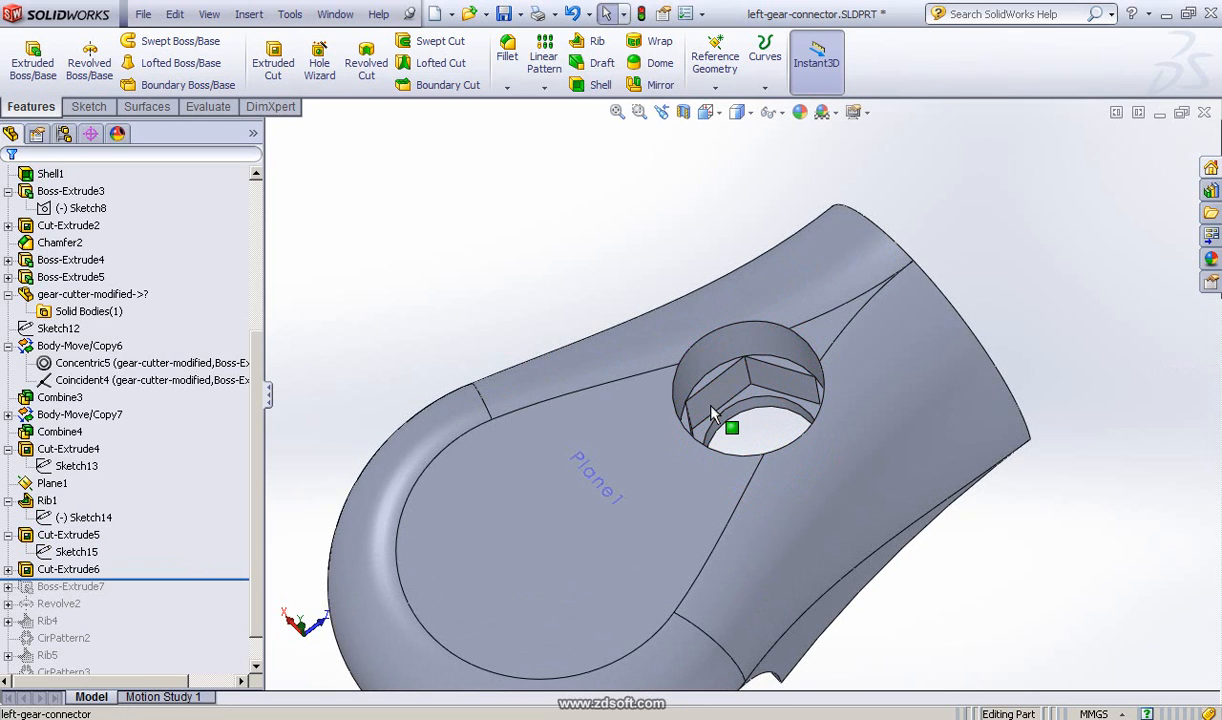
{"action": "left_click", "coordinate": [8, 570]}
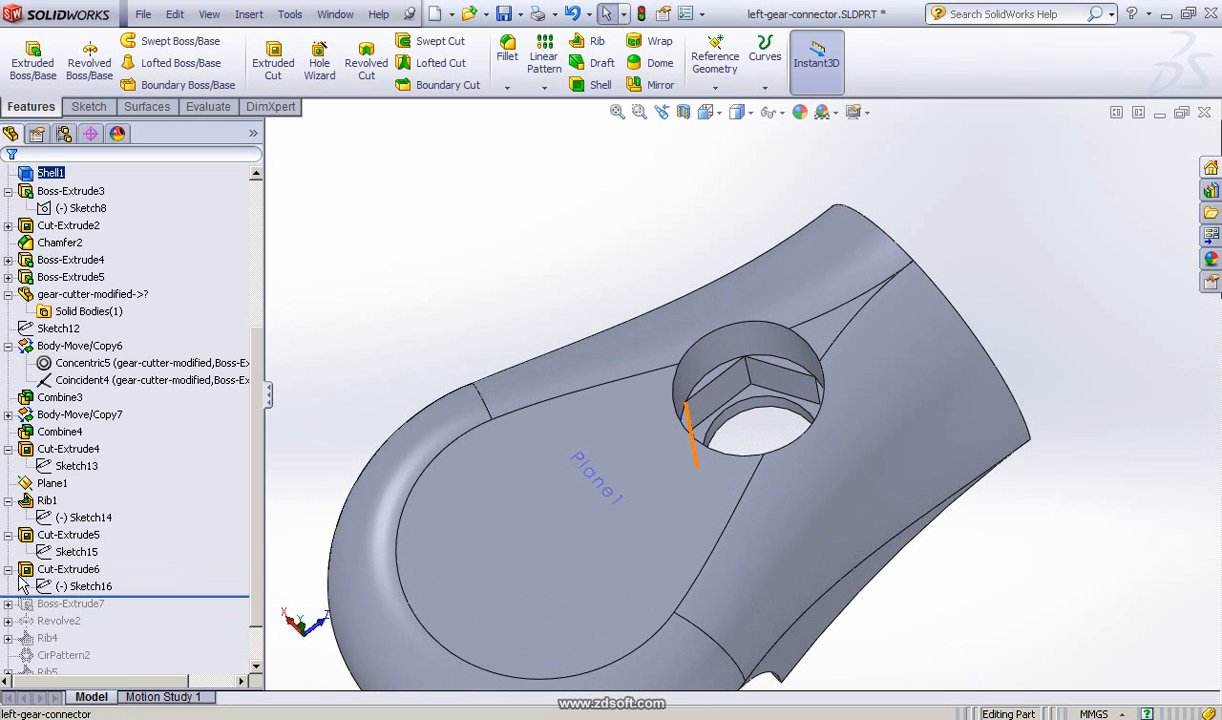
{"action": "left_click", "coordinate": [85, 587]}
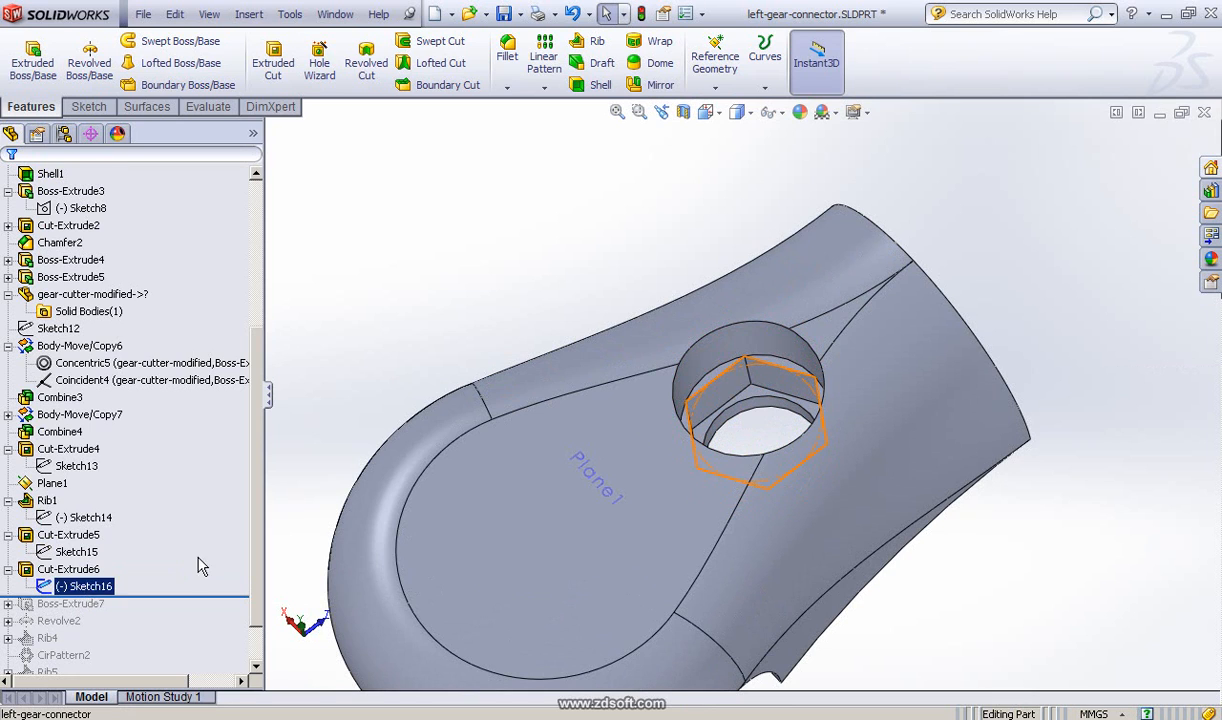
- Roll the feature history back before Cut-Extrude6 and highlight Cut-Extrude5 at the ledge inside the hole
{"action": "middle_click_drag", "start_coordinate": [756, 398], "coordinate": [761, 317]}
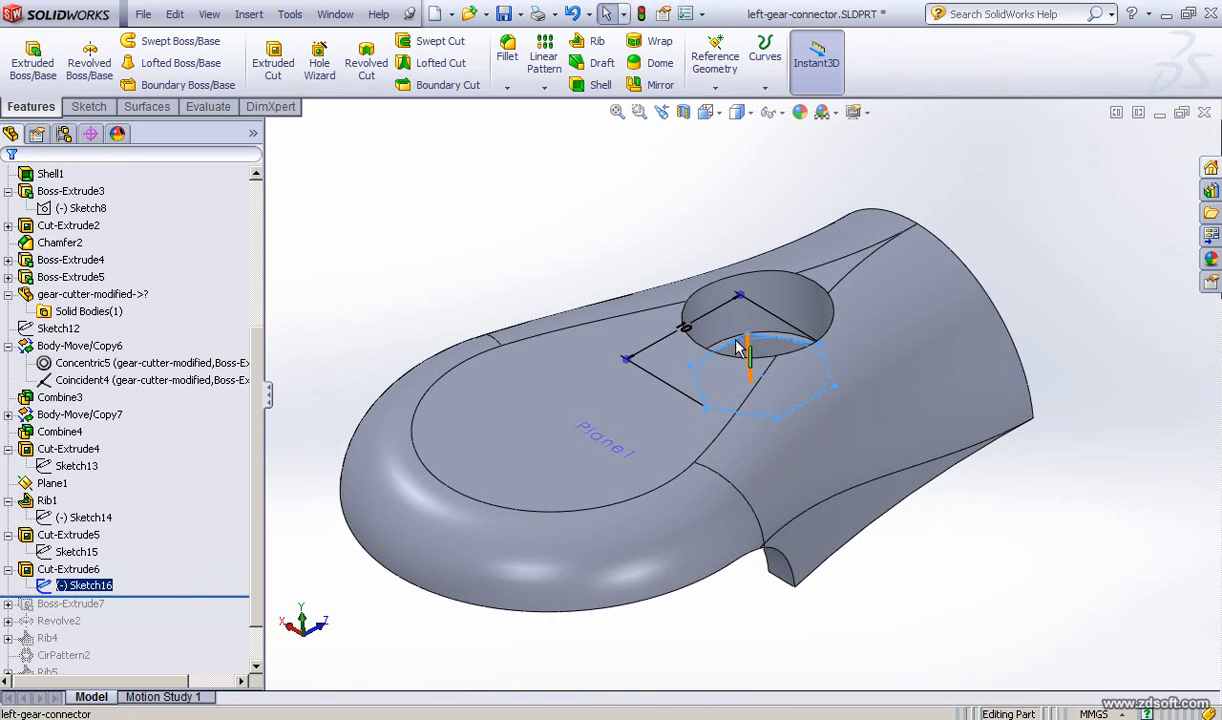
{"action": "left_click_drag", "start_coordinate": [152, 596], "coordinate": [156, 550]}
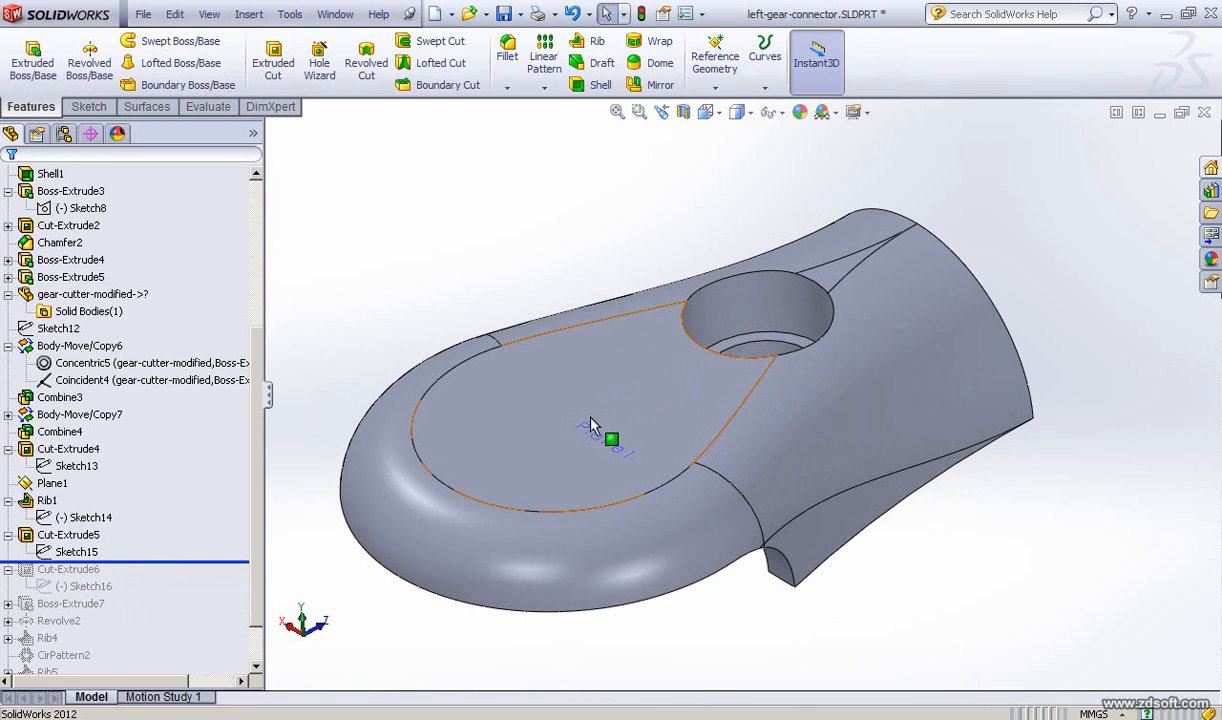
{"action": "middle_click_drag", "start_coordinate": [595, 423], "coordinate": [652, 364]}
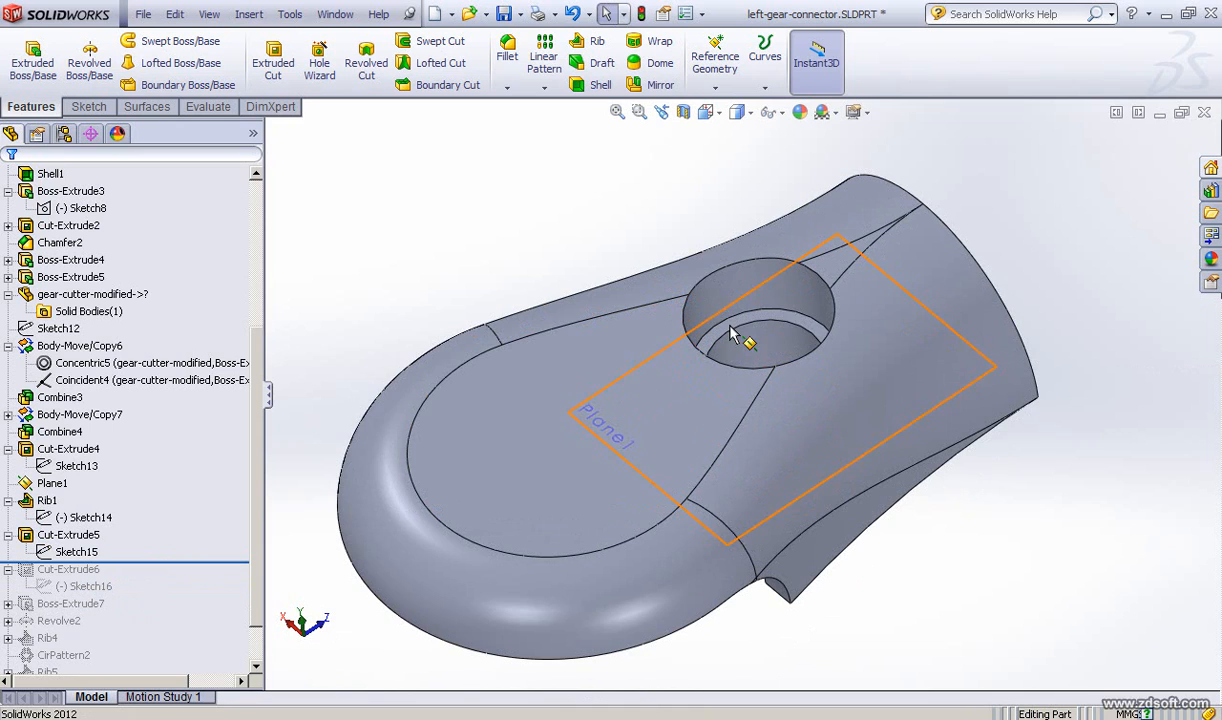
{"action": "left_click", "coordinate": [737, 324]}
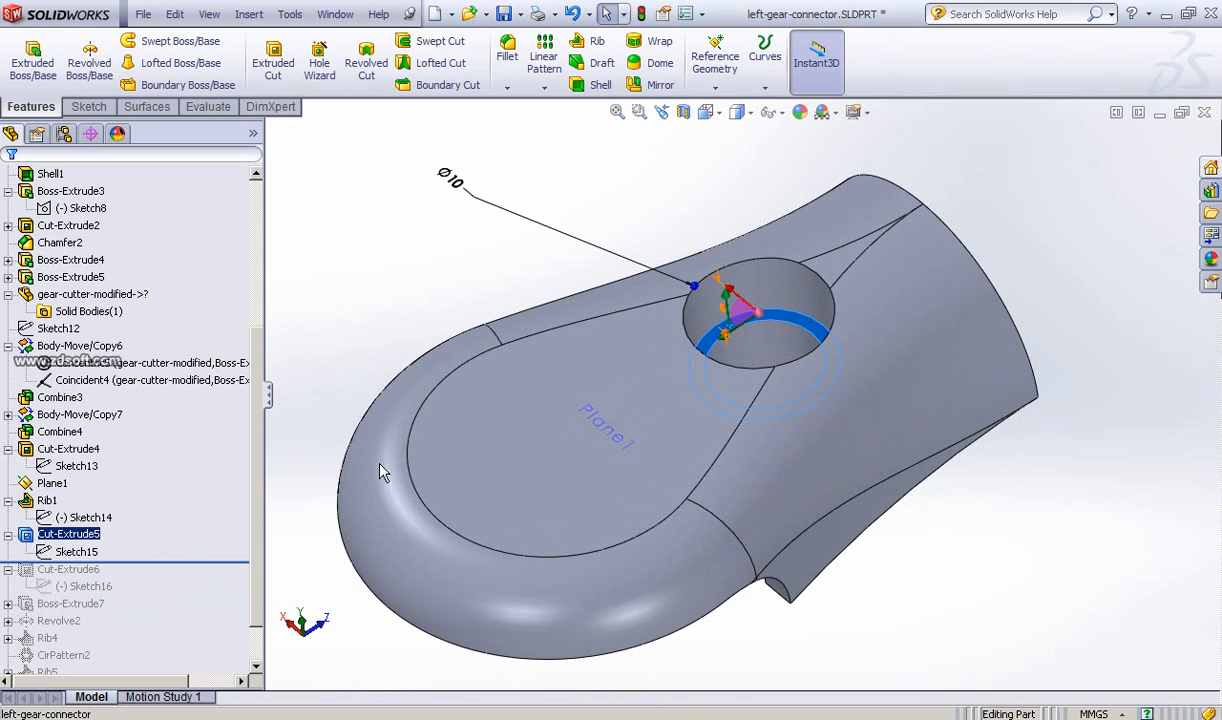
{"action": "scroll", "coordinate": [729, 375], "scroll_direction": "down", "scroll_amount": 1}
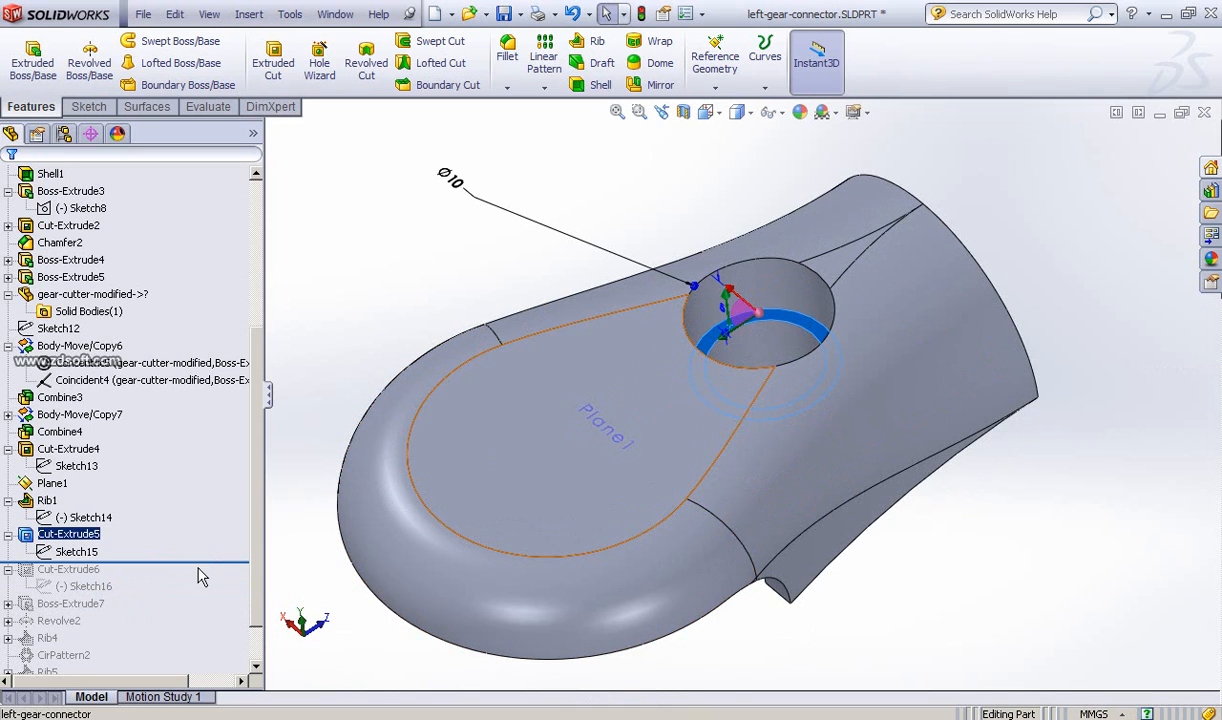
- Roll the feature history forward past Cut-Extrude6 and examine the hexagonal pocket inside the hole
{"action": "left_click_drag", "start_coordinate": [204, 561], "coordinate": [193, 594]}
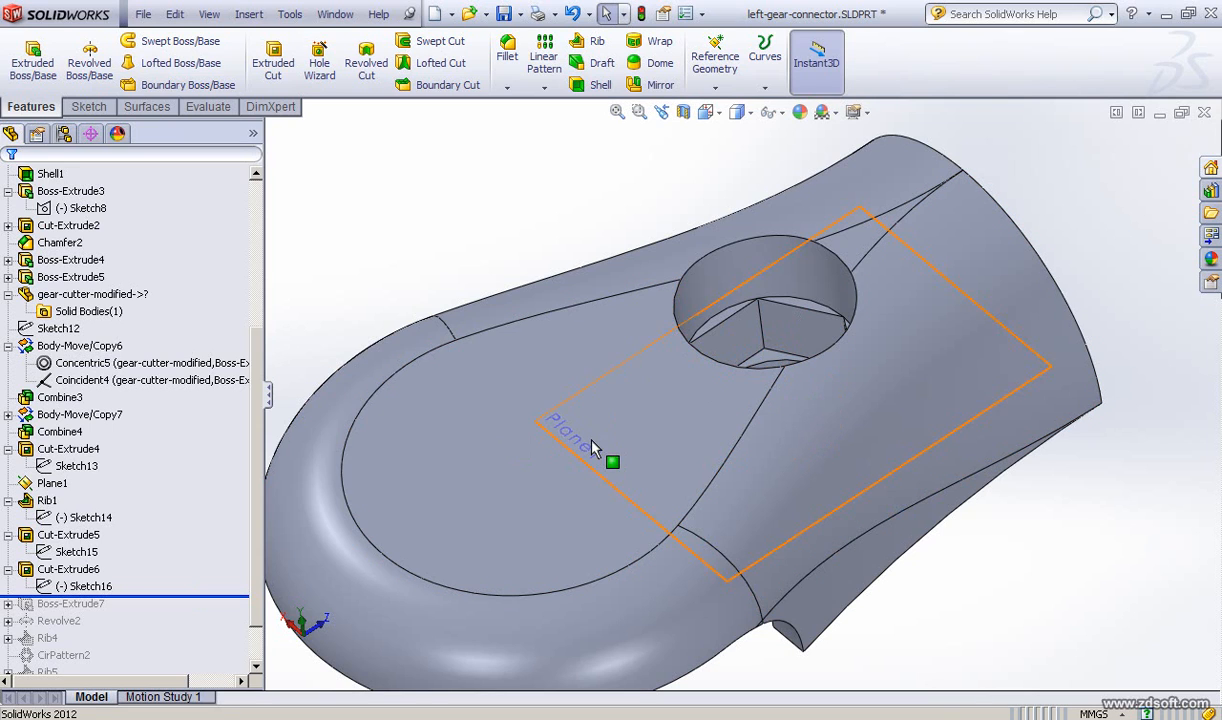
{"action": "middle_click_drag", "start_coordinate": [591, 443], "coordinate": [584, 431]}
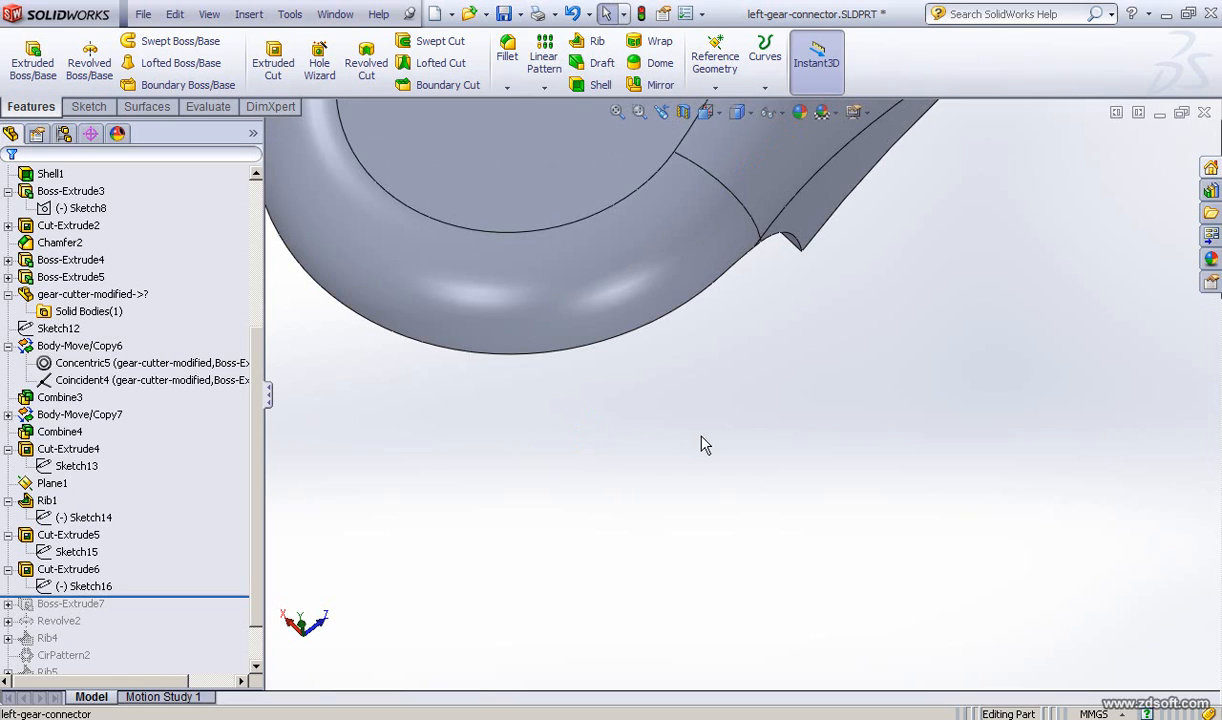
{"action": "middle_click_drag", "start_coordinate": [624, 338], "coordinate": [658, 611], "text": "ctrl"}
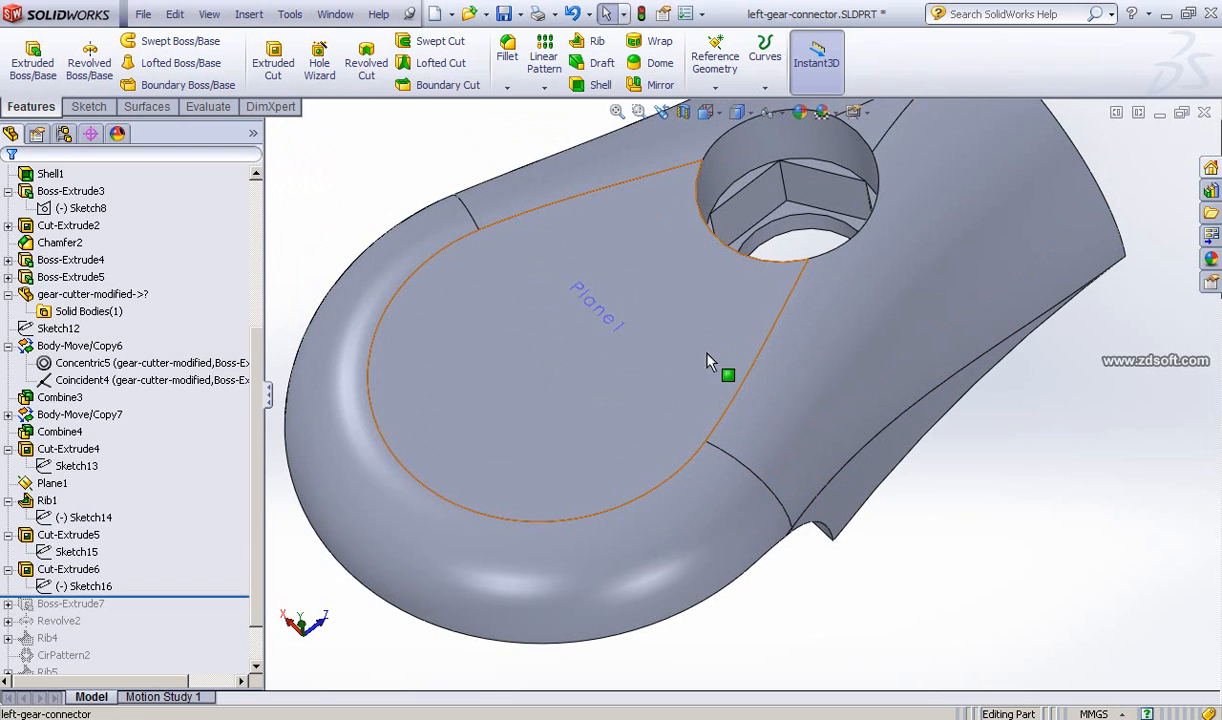
{"action": "middle_click_drag", "start_coordinate": [715, 360], "coordinate": [690, 442], "text": "ctrl"}
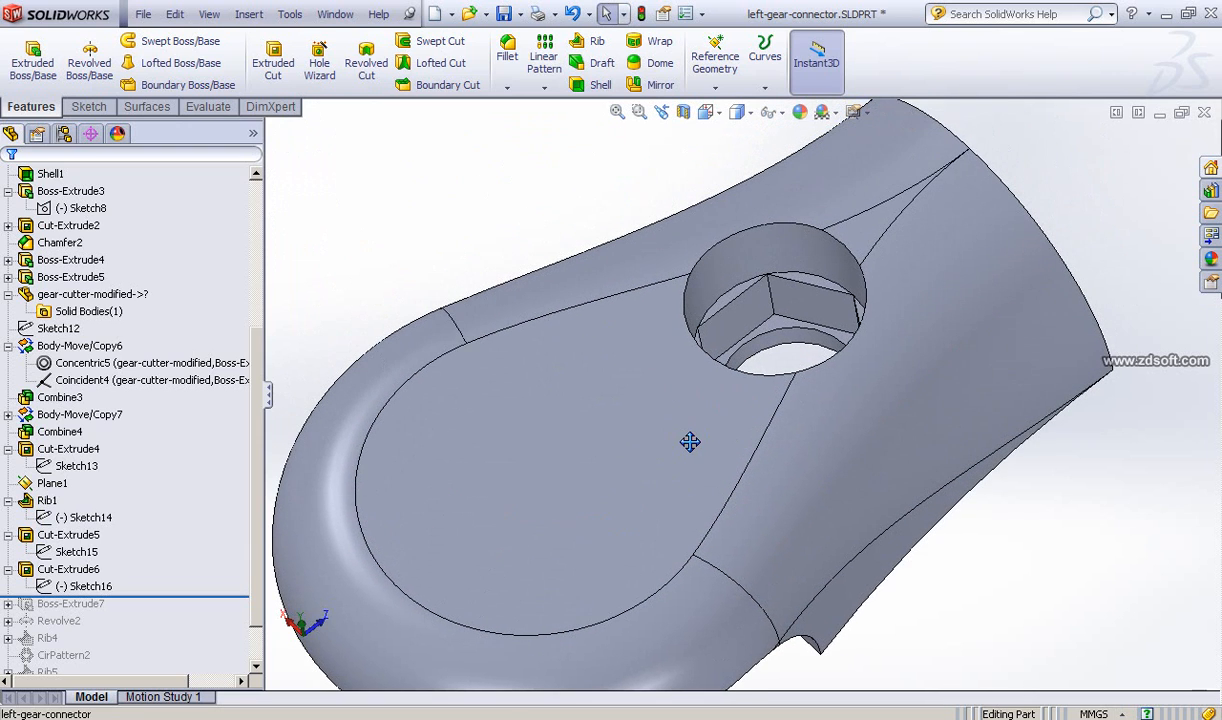
{"action": "scroll", "coordinate": [686, 425], "scroll_direction": "down", "scroll_amount": 2}
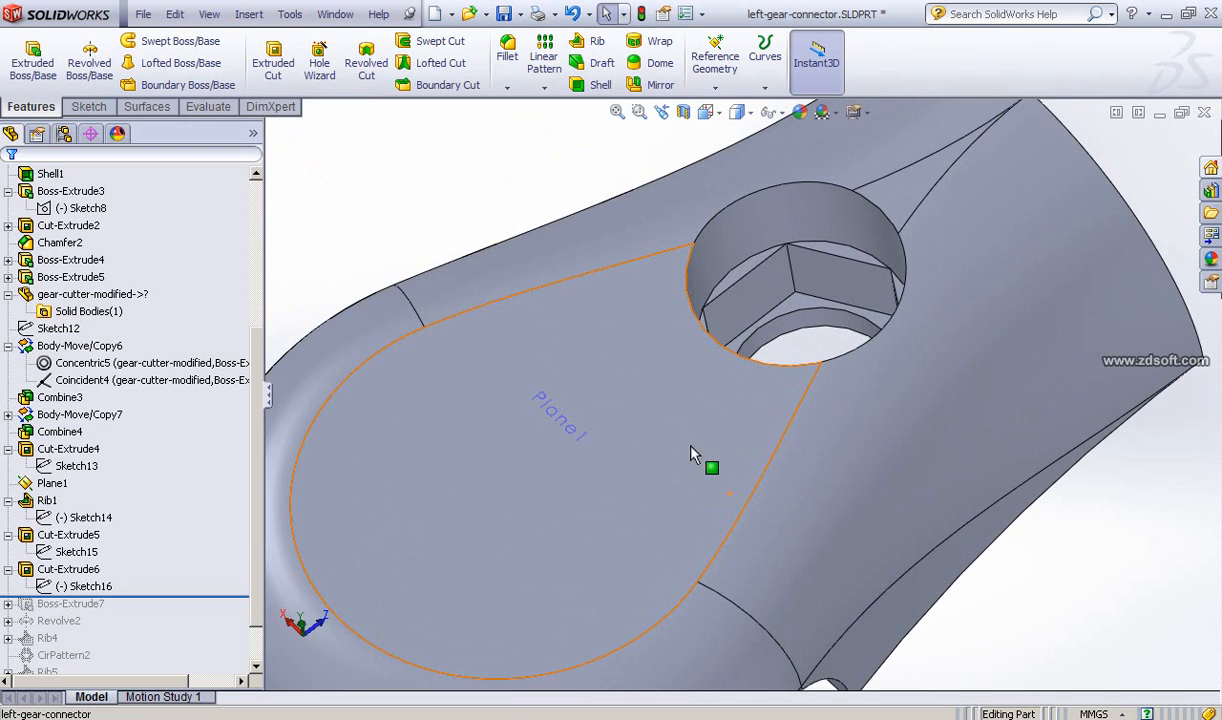
{"action": "middle_click_drag", "start_coordinate": [691, 452], "coordinate": [685, 474]}
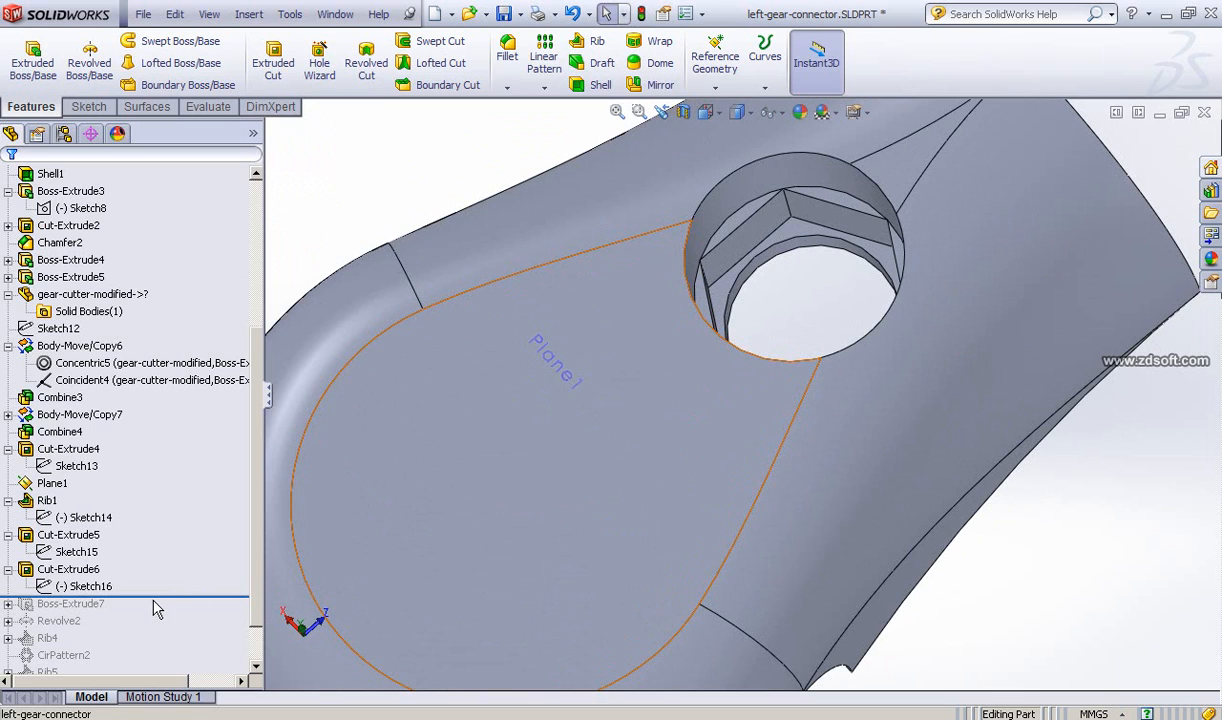
- Roll the feature history forward past Boss-Extrude7 and examine its narrowing of the hole from outside and inside the housing
{"action": "left_click_drag", "start_coordinate": [164, 594], "coordinate": [155, 614]}
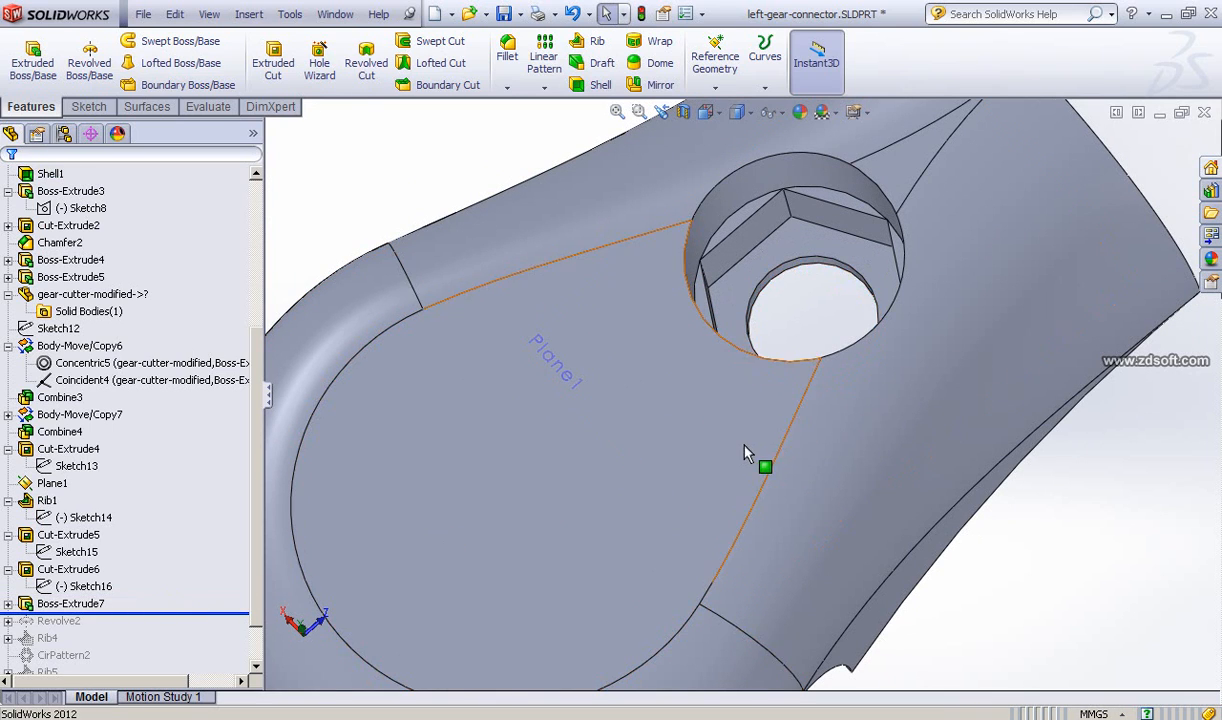
{"action": "middle_click_drag", "start_coordinate": [745, 450], "coordinate": [612, 320]}
{"action": "middle_click_drag", "start_coordinate": [798, 372], "coordinate": [802, 373]}
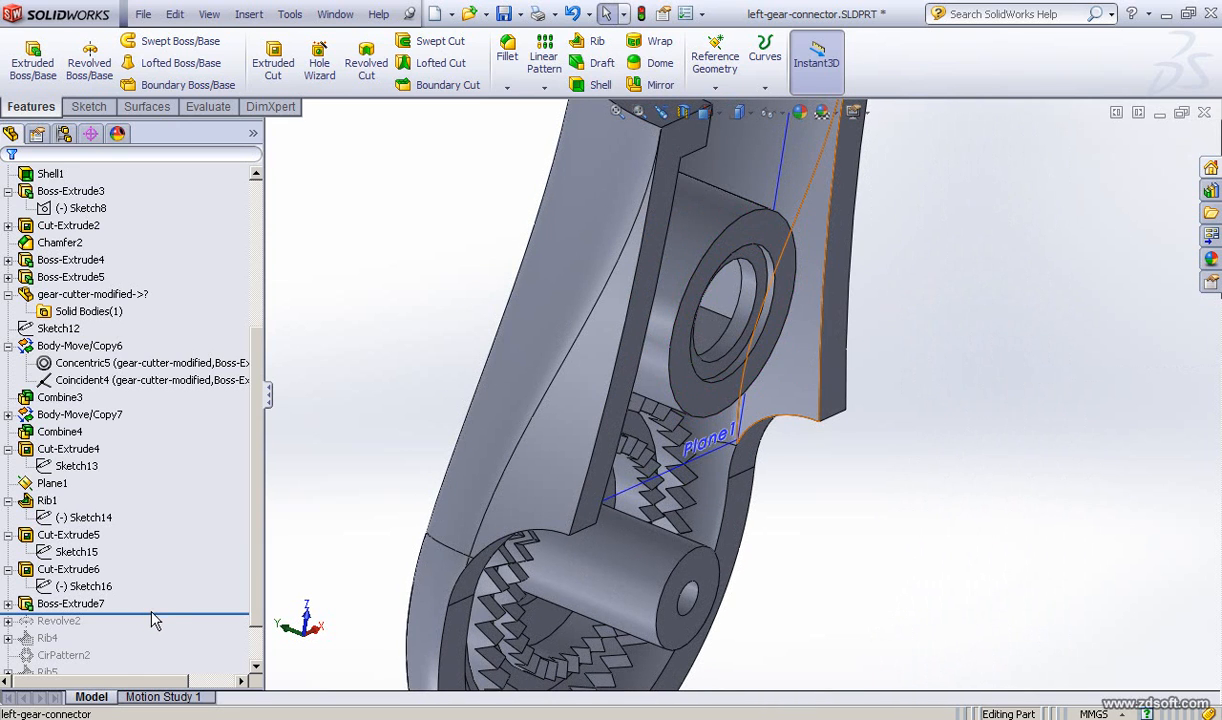
{"action": "mouse_move", "coordinate": [145, 613]}
{"action": "left_mouse_down"}
{"action": "mouse_move", "coordinate": [153, 596]}
{"action": "mouse_move", "coordinate": [157, 615]}
{"action": "left_mouse_up"}
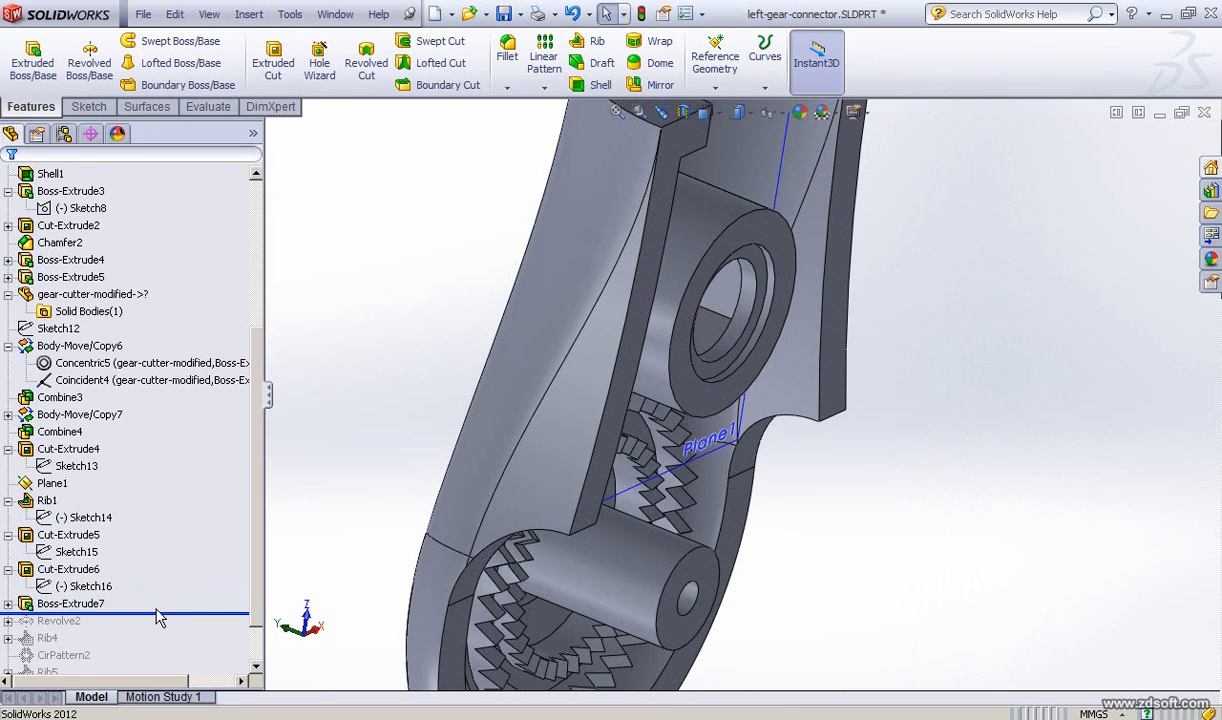
- Expand Boss-Extrude7, open its Sketch18 to inspect the circle inside the cylindrical boss, and exit the sketch
{"action": "left_click", "coordinate": [8, 605]}
{"action": "left_click", "coordinate": [73, 622]}
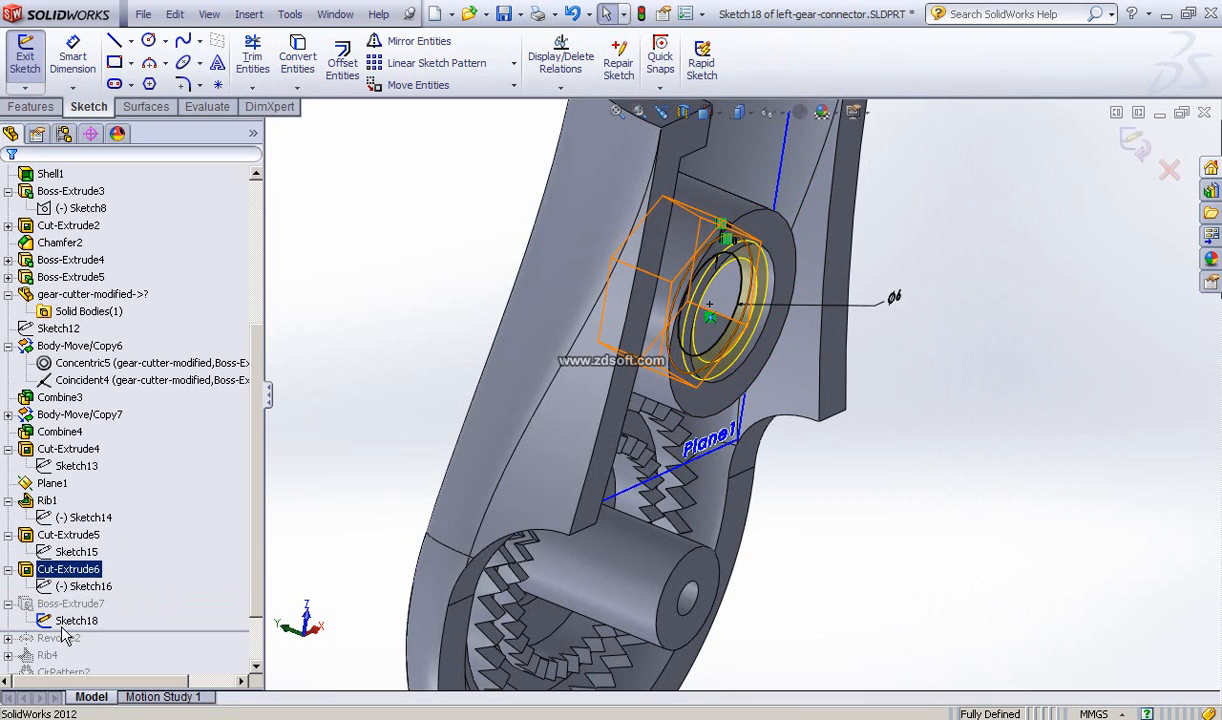
{"action": "middle_click_drag", "start_coordinate": [909, 425], "coordinate": [873, 397]}
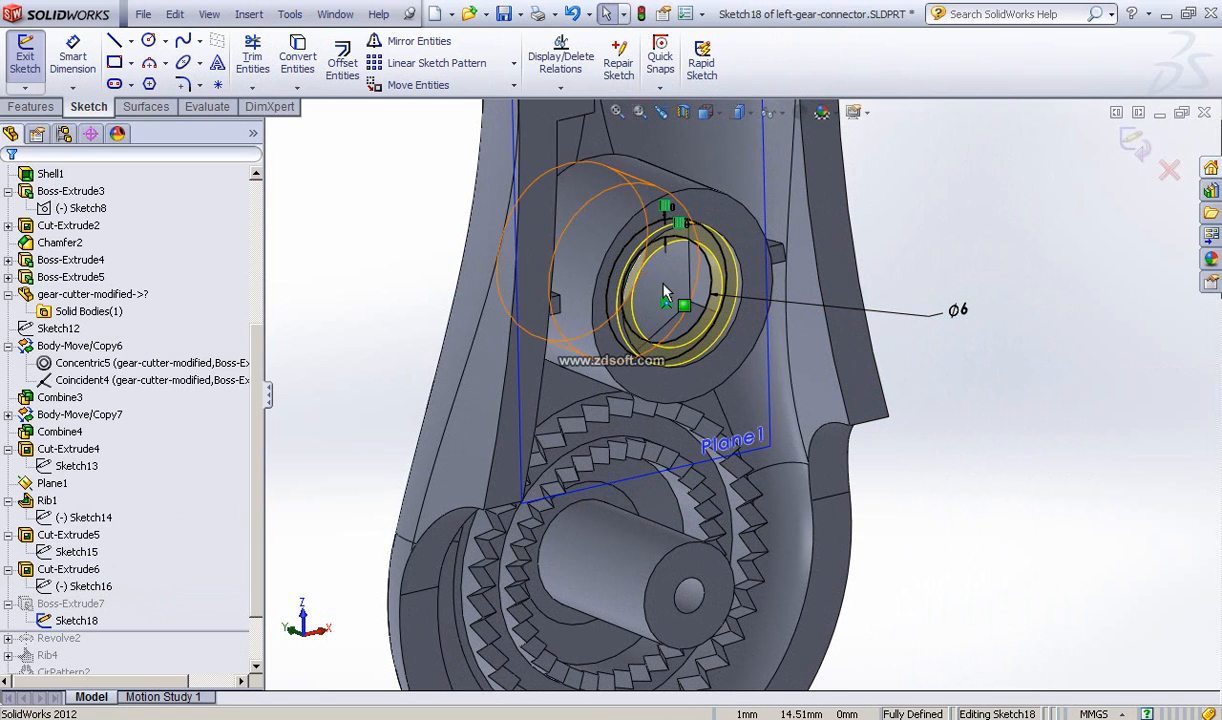
{"action": "left_click", "coordinate": [73, 638]}
{"action": "left_click", "coordinate": [1100, 163]}
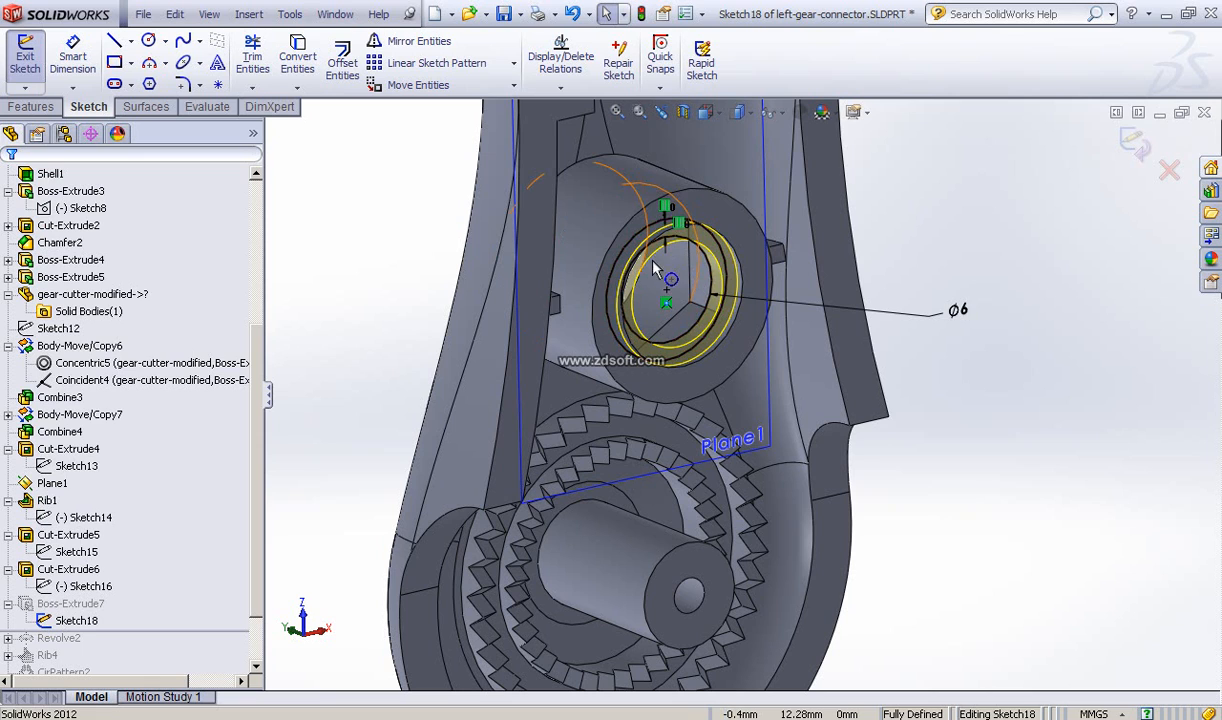
{"action": "left_click", "coordinate": [1136, 143]}
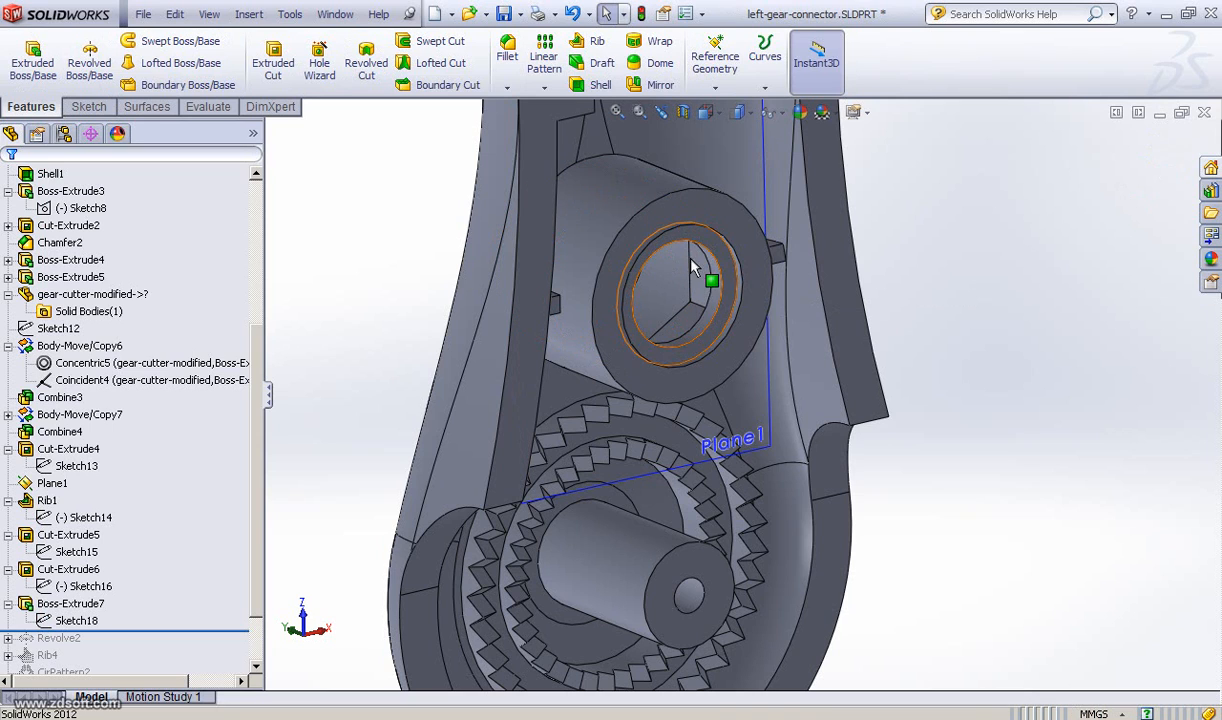
- Roll the feature history forward past Revolve2 and highlight its circular domed surface on the housing's flat outer face
{"action": "left_click_drag", "start_coordinate": [255, 590], "coordinate": [250, 645]}
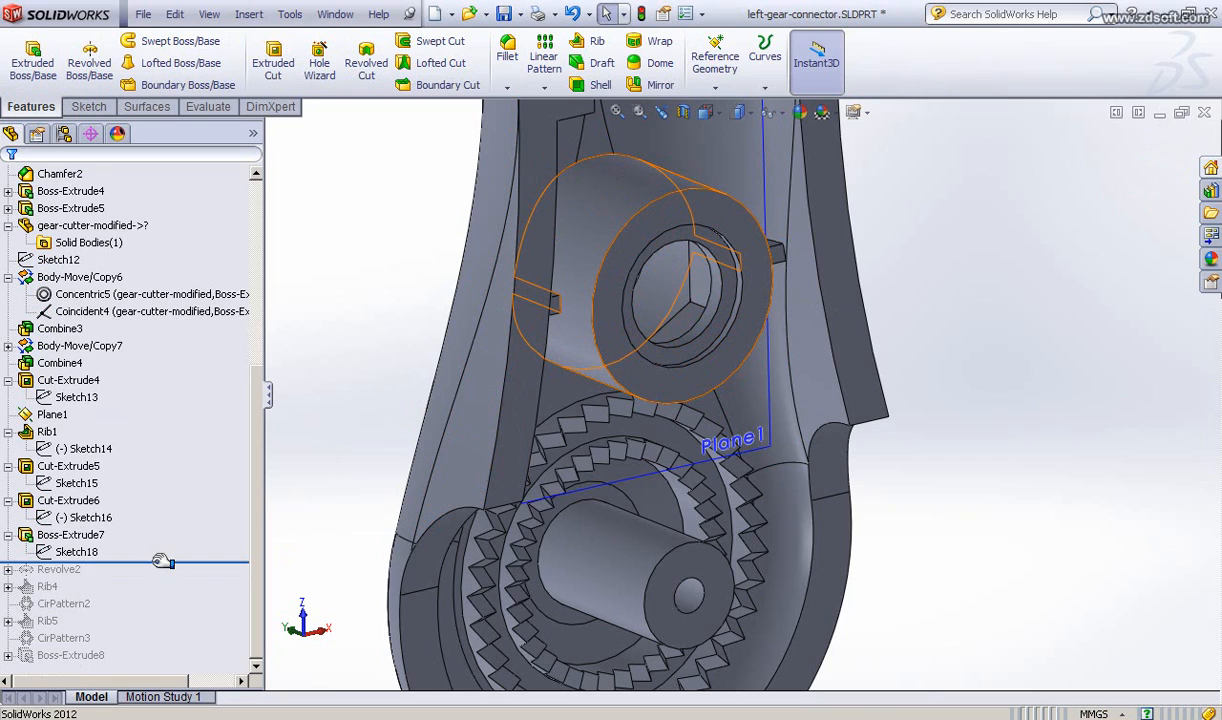
{"action": "left_click_drag", "start_coordinate": [162, 562], "coordinate": [150, 579]}
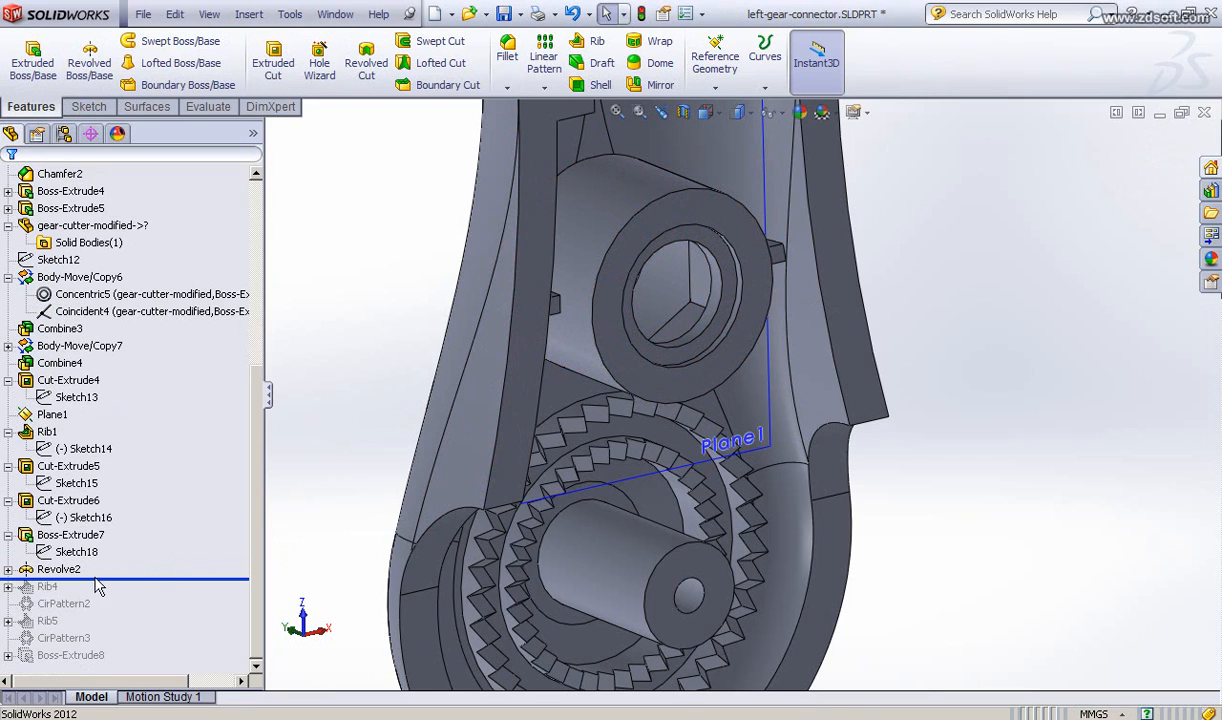
{"action": "left_click", "coordinate": [60, 569]}
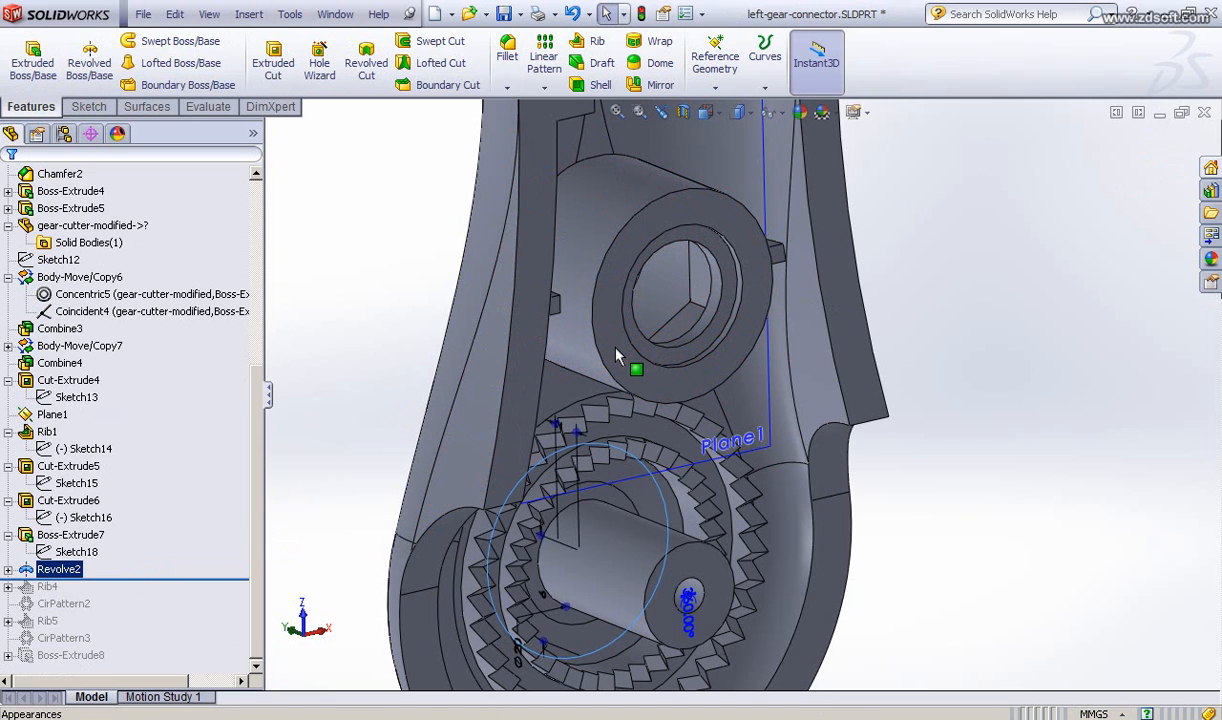
{"action": "scroll", "coordinate": [604, 375], "scroll_direction": "down", "scroll_amount": 1}
{"action": "scroll", "coordinate": [604, 376], "scroll_direction": "up", "scroll_amount": 1}
{"action": "scroll", "coordinate": [601, 383], "scroll_direction": "up", "scroll_amount": 1}
{"action": "scroll", "coordinate": [601, 383], "scroll_direction": "down", "scroll_amount": 1}
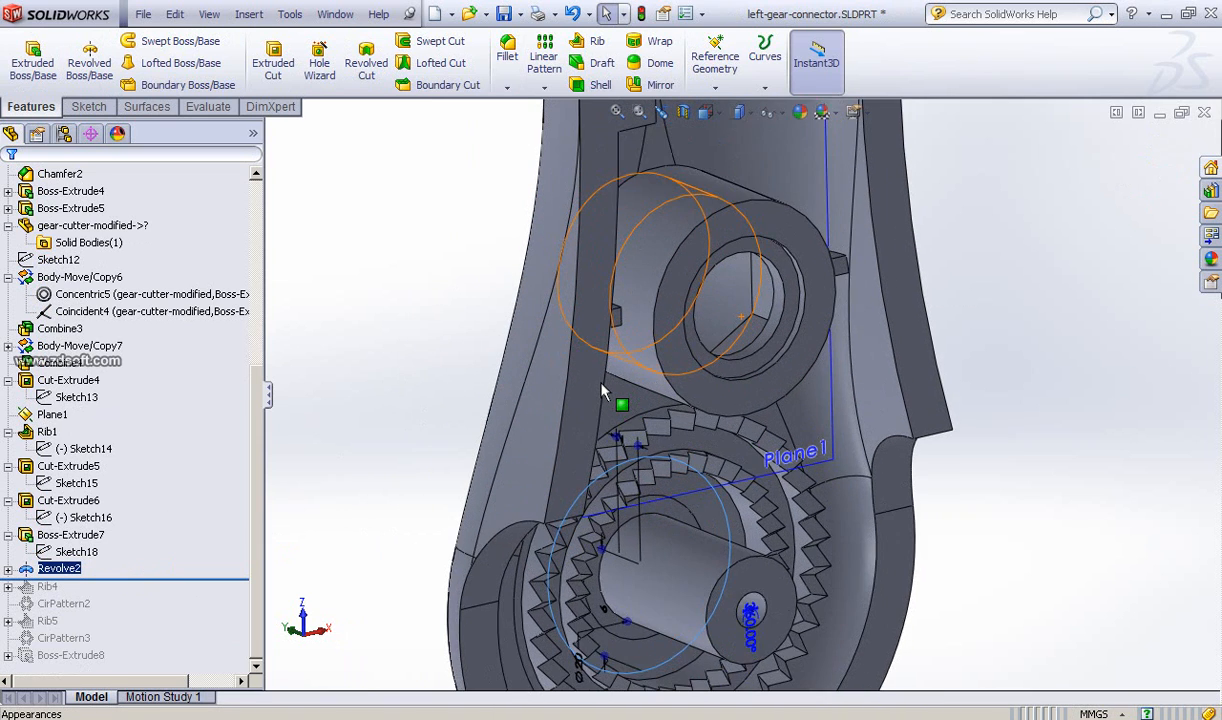
{"action": "scroll", "coordinate": [604, 390], "scroll_direction": "down", "scroll_amount": 1}
{"action": "scroll", "coordinate": [604, 393], "scroll_direction": "up", "scroll_amount": 3}
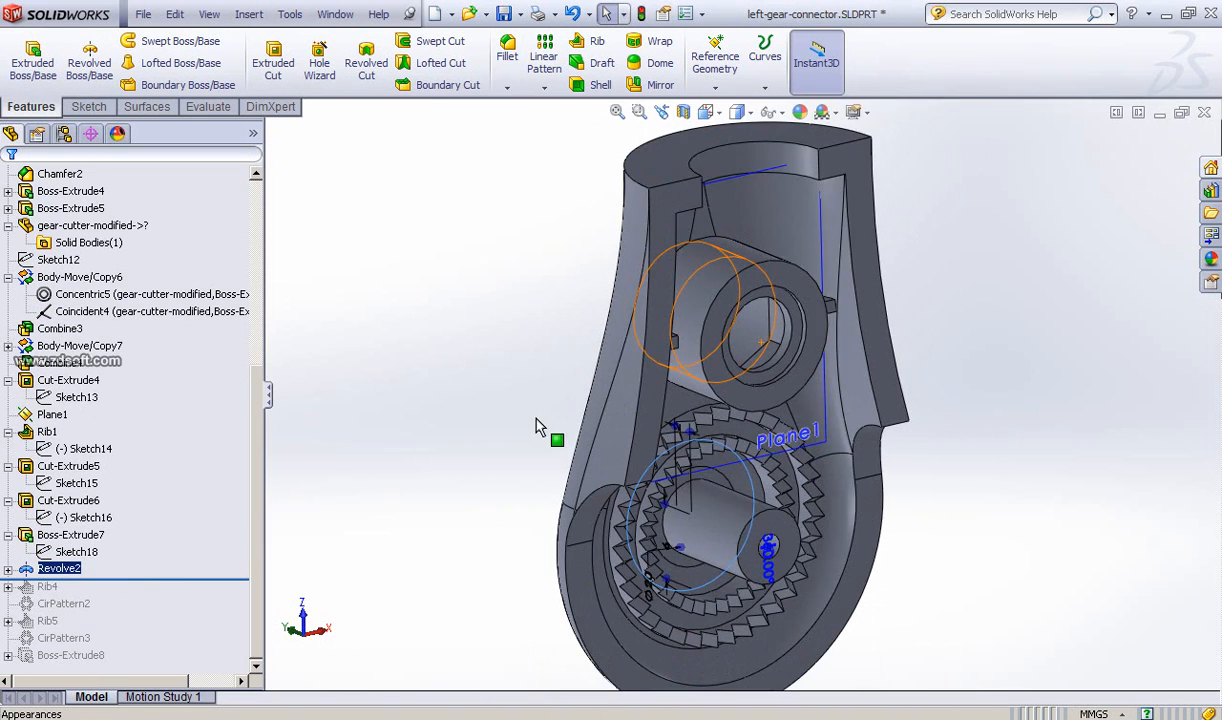
{"action": "middle_click_drag", "start_coordinate": [518, 445], "coordinate": [622, 143]}
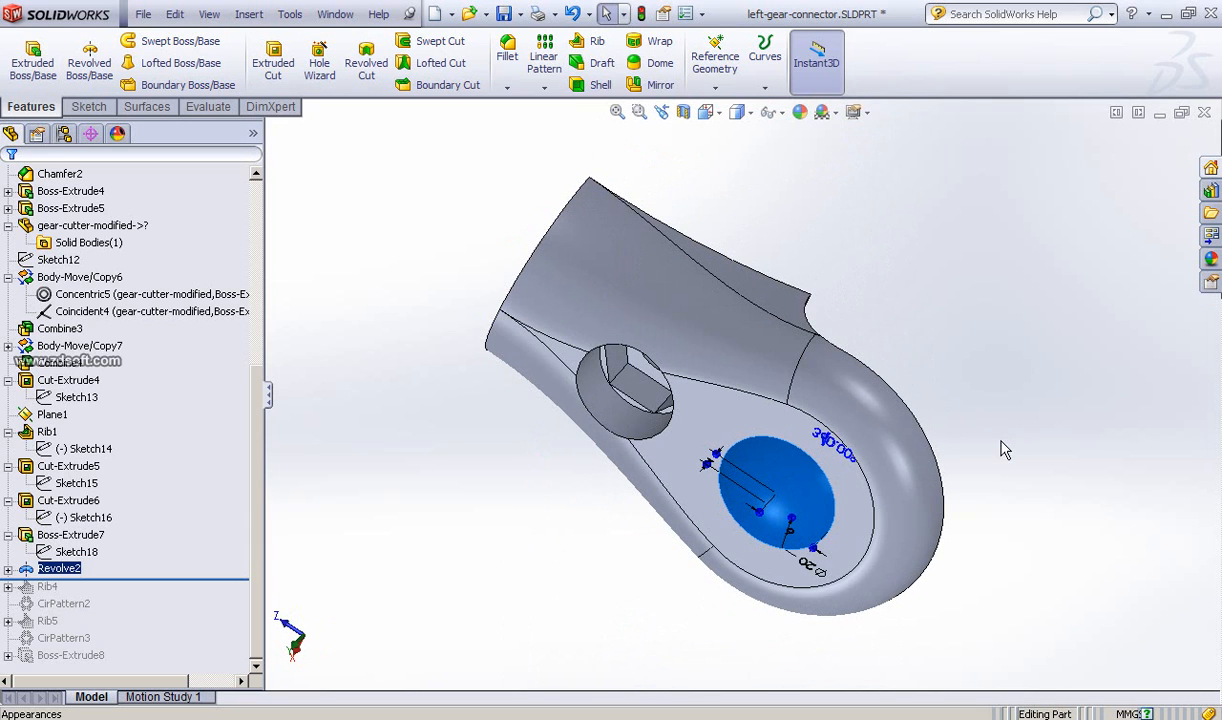
{"action": "middle_click_drag", "start_coordinate": [597, 361], "coordinate": [650, 275]}
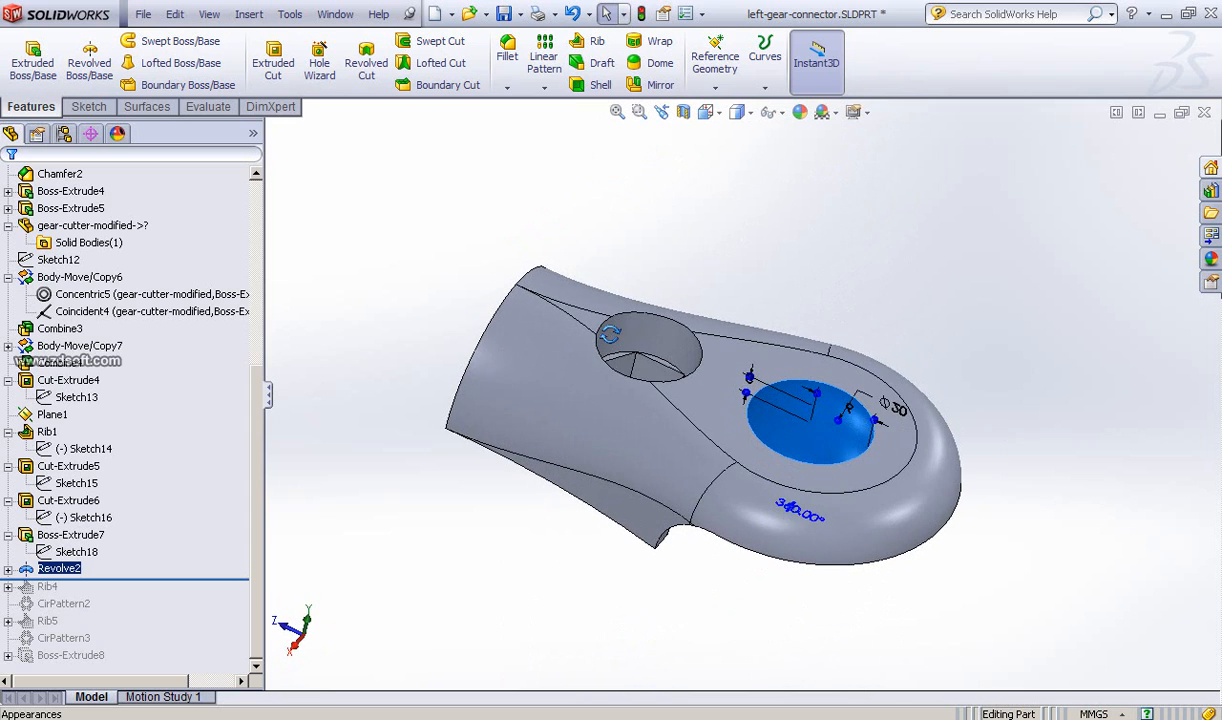
- Clear the selection and examine the circular dome on the rounded end of the housing from several angles
{"action": "left_click", "coordinate": [850, 272]}
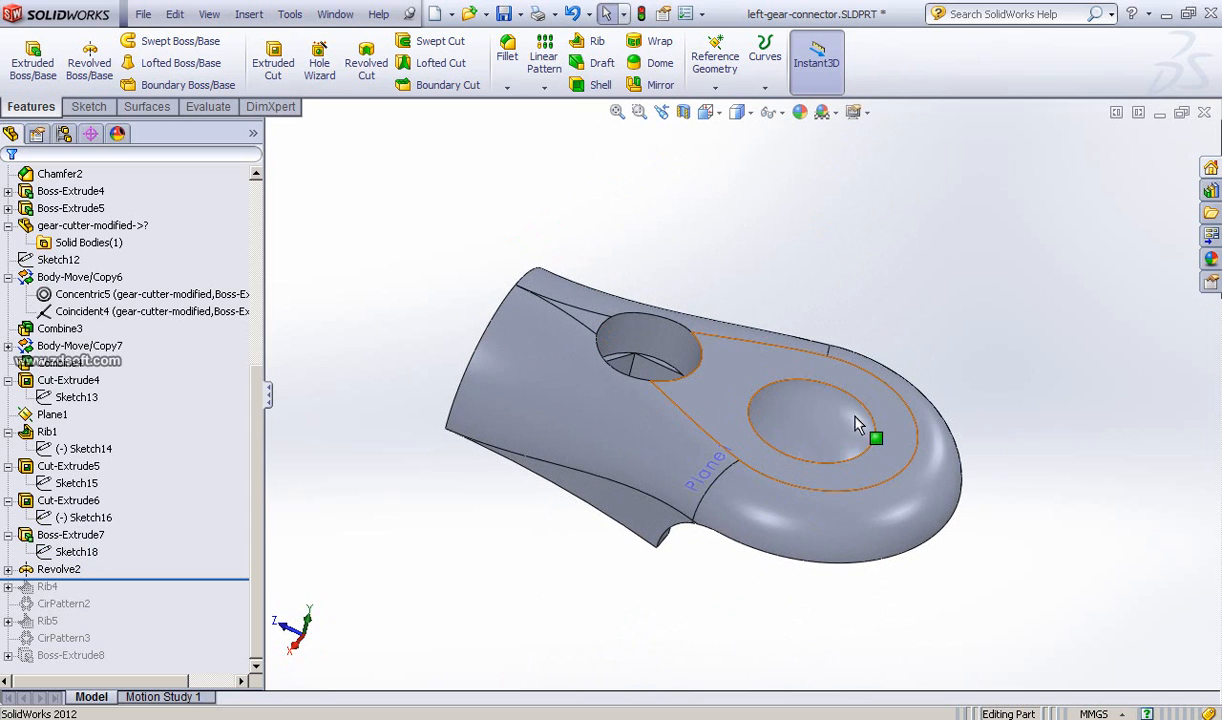
{"action": "scroll", "coordinate": [845, 526], "scroll_direction": "down", "scroll_amount": 2}
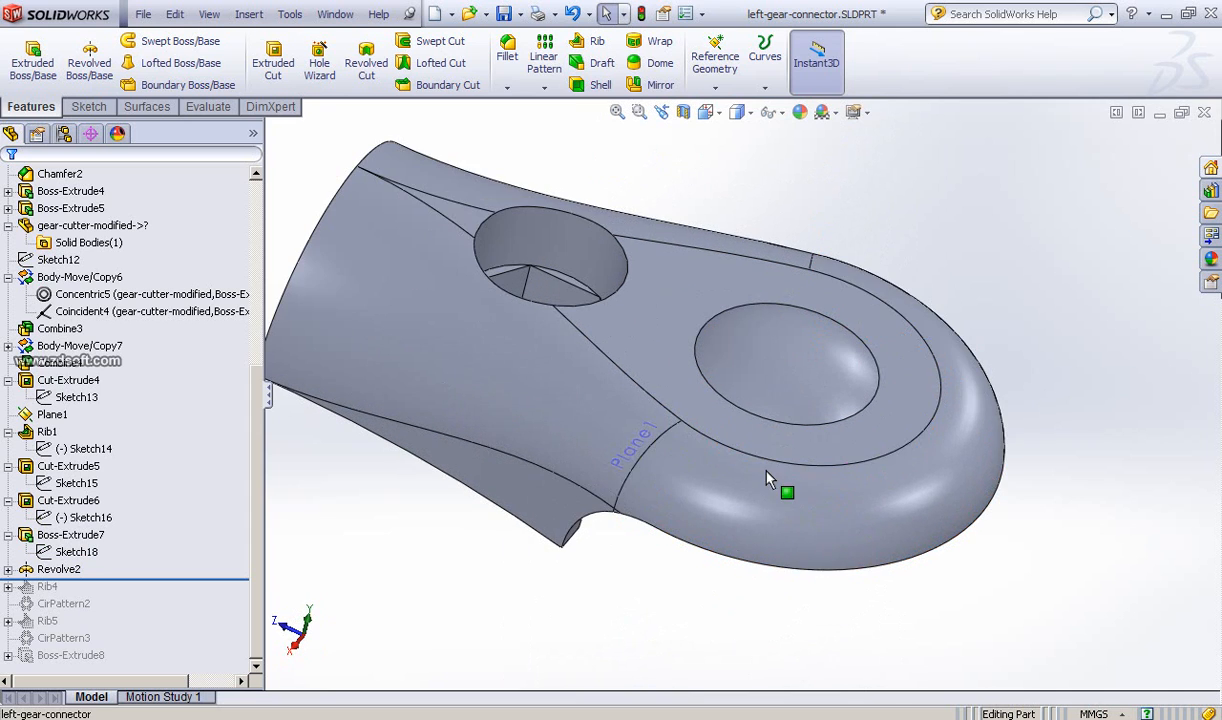
{"action": "middle_click_drag", "start_coordinate": [766, 470], "coordinate": [756, 414]}
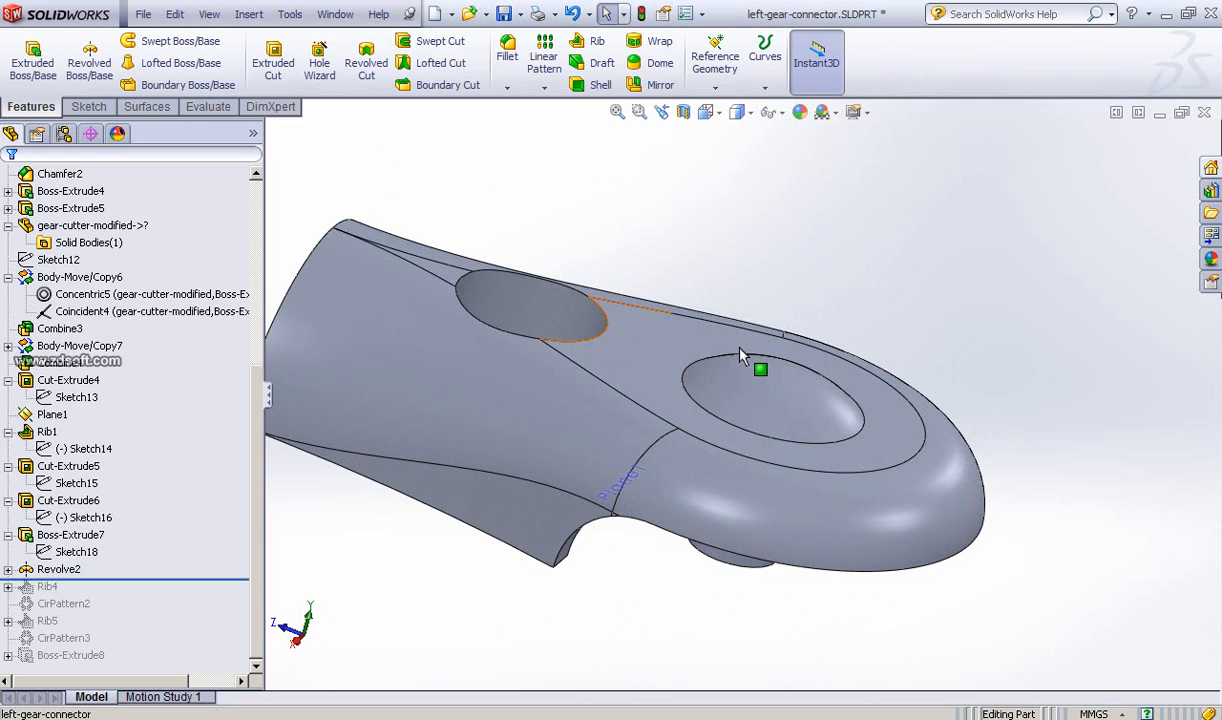
{"action": "middle_click_drag", "start_coordinate": [878, 308], "coordinate": [941, 319]}
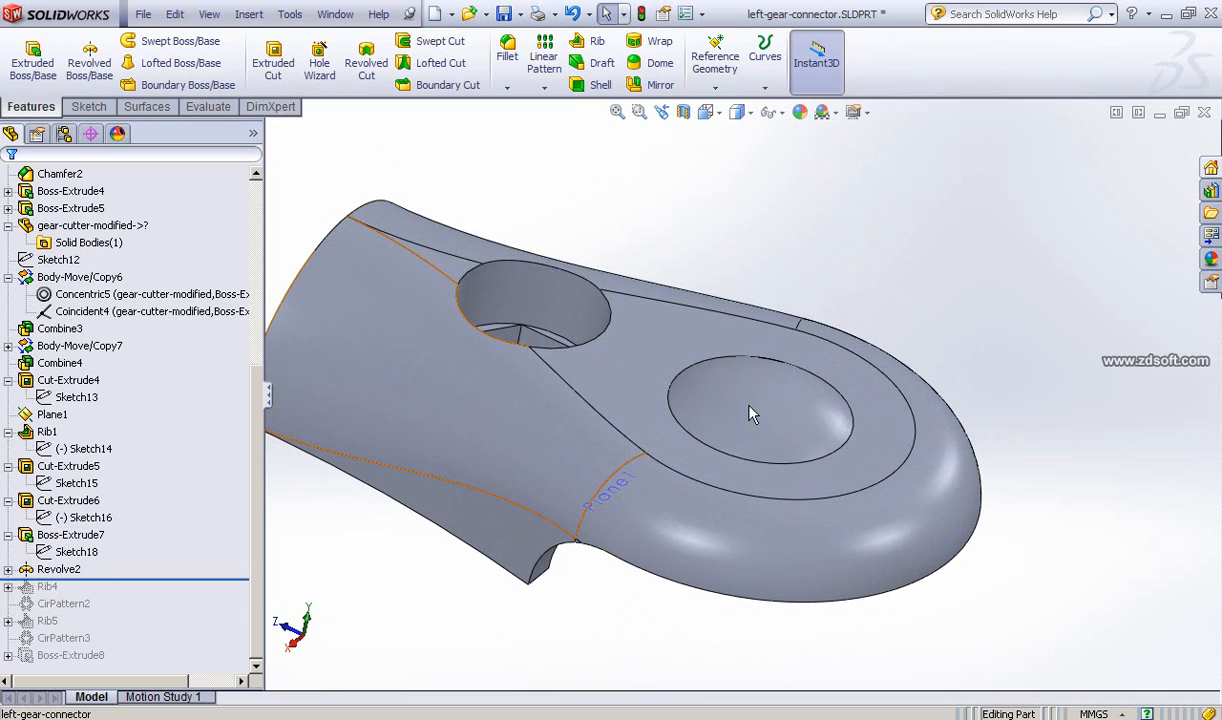
- Expand Revolve2 and highlight its Sketch25 on the model to examine the dome's profile and dimensions
{"action": "left_click", "coordinate": [8, 570]}
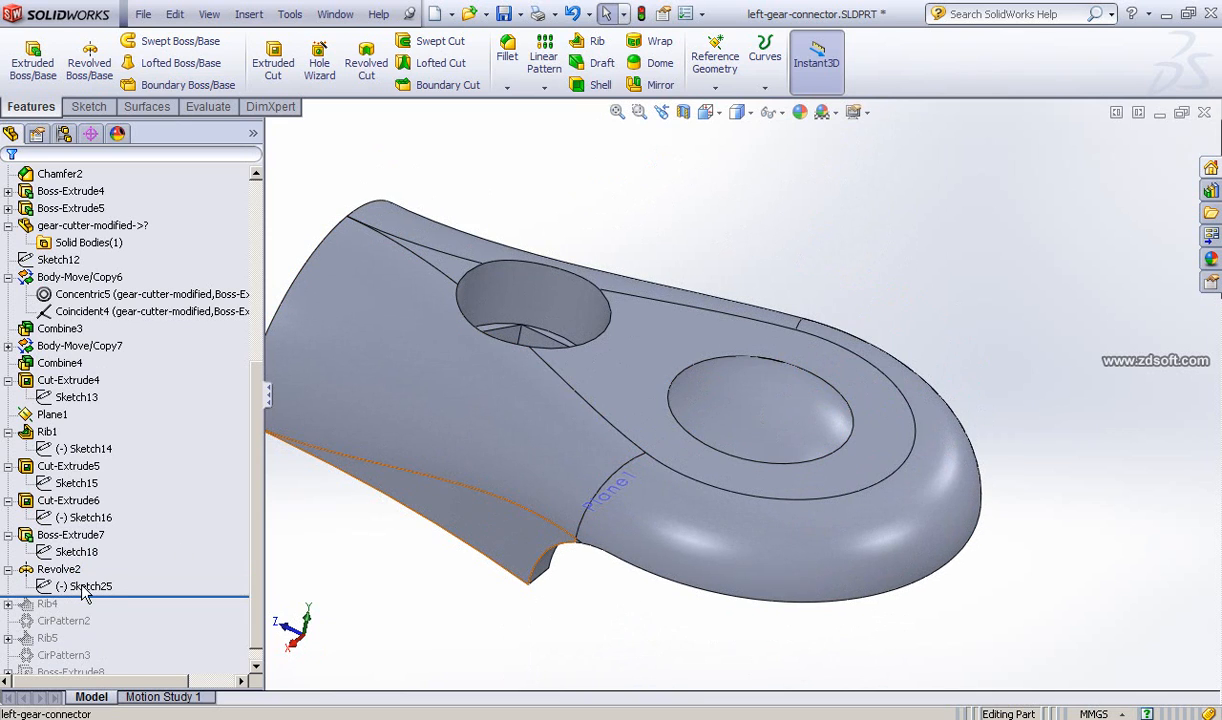
{"action": "left_click", "coordinate": [86, 587]}
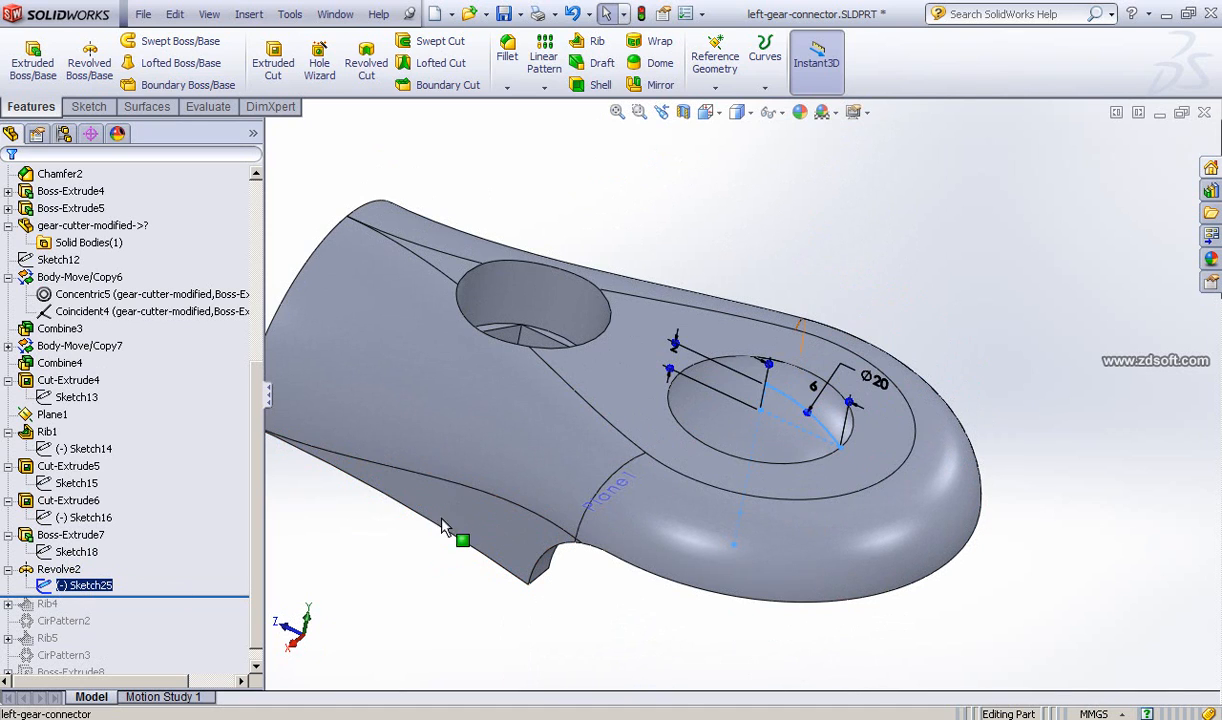
{"action": "scroll", "coordinate": [724, 461], "scroll_direction": "up", "scroll_amount": 2}
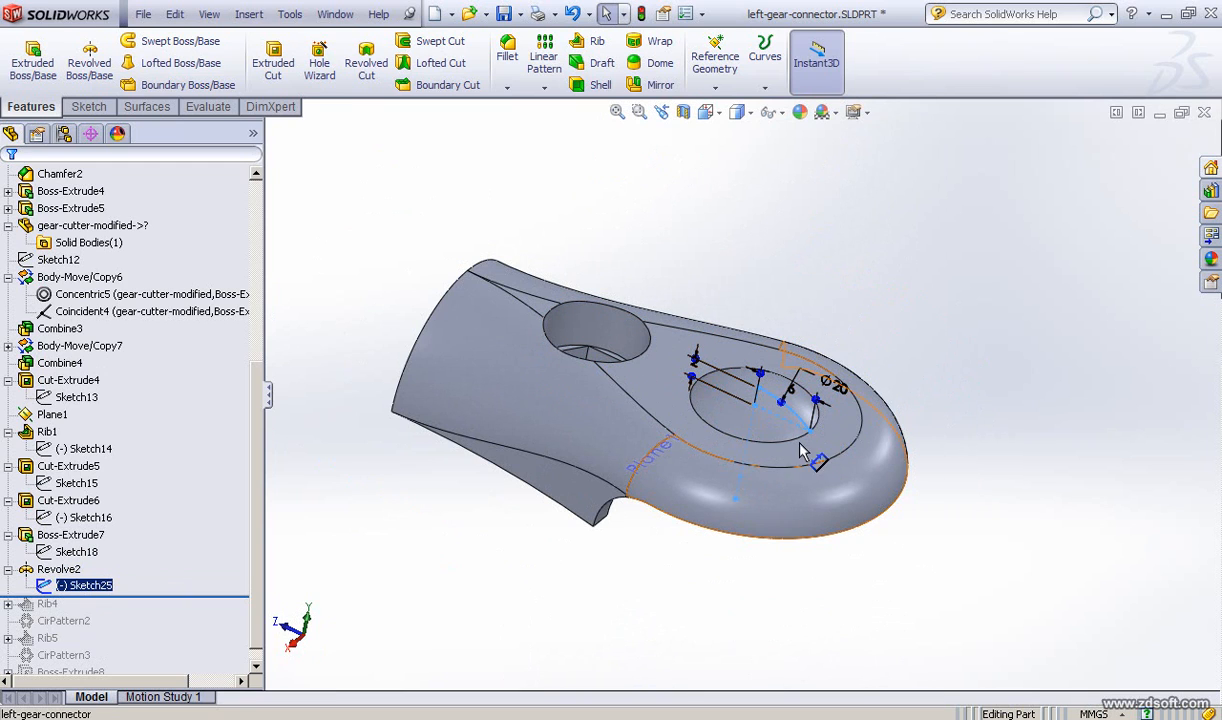
{"action": "scroll", "coordinate": [745, 457], "scroll_direction": "down", "scroll_amount": 4}
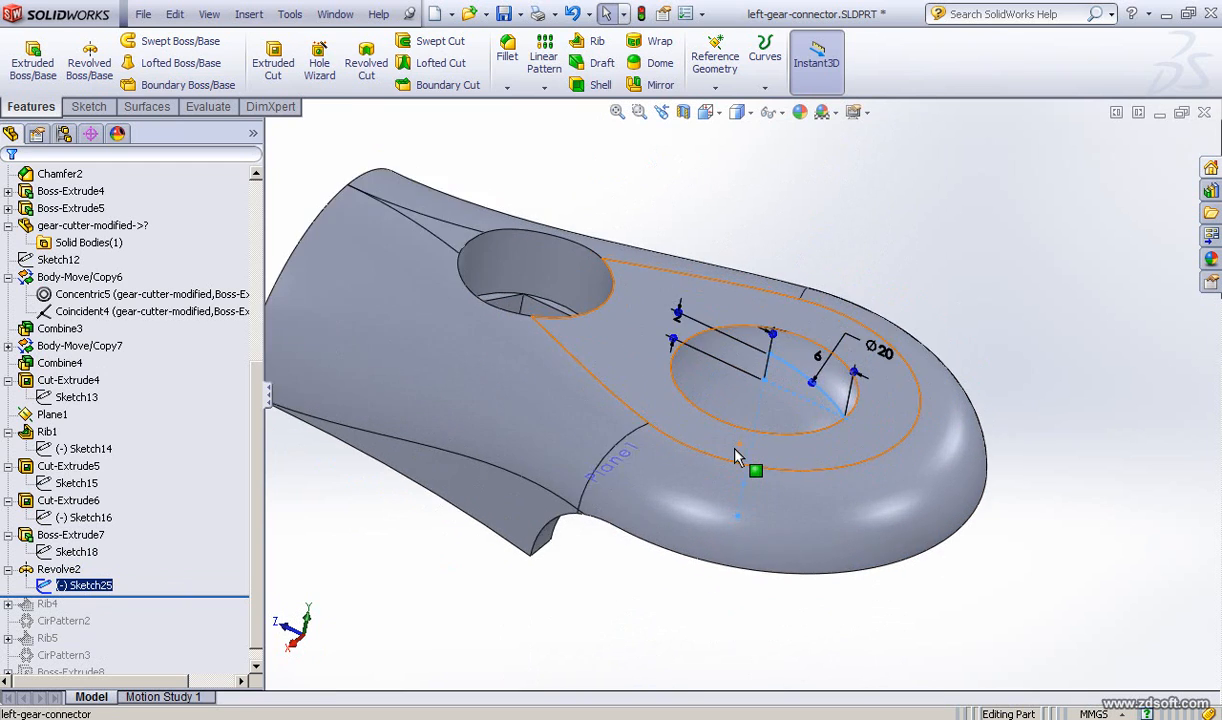
{"action": "scroll", "coordinate": [815, 402], "scroll_direction": "down", "scroll_amount": 1}
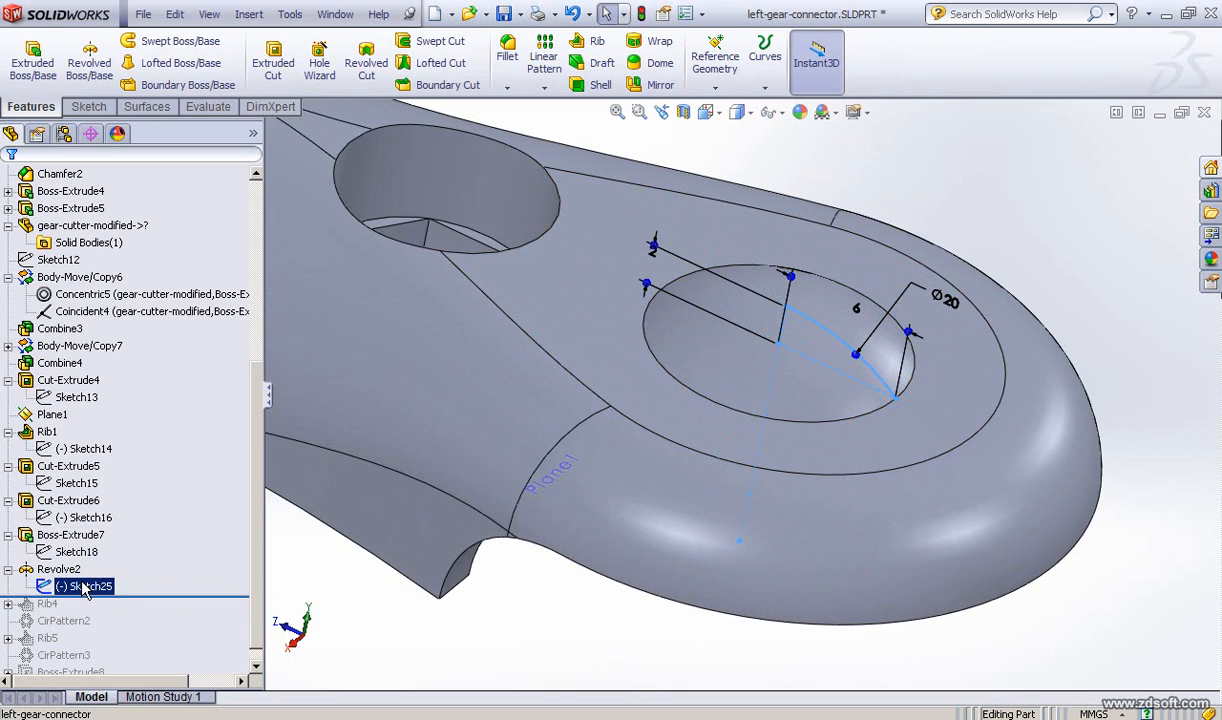
- Open Sketch25 for editing, inspect the dome's arc profile and centerline, and exit the sketch
{"action": "key", "text": "F2"}
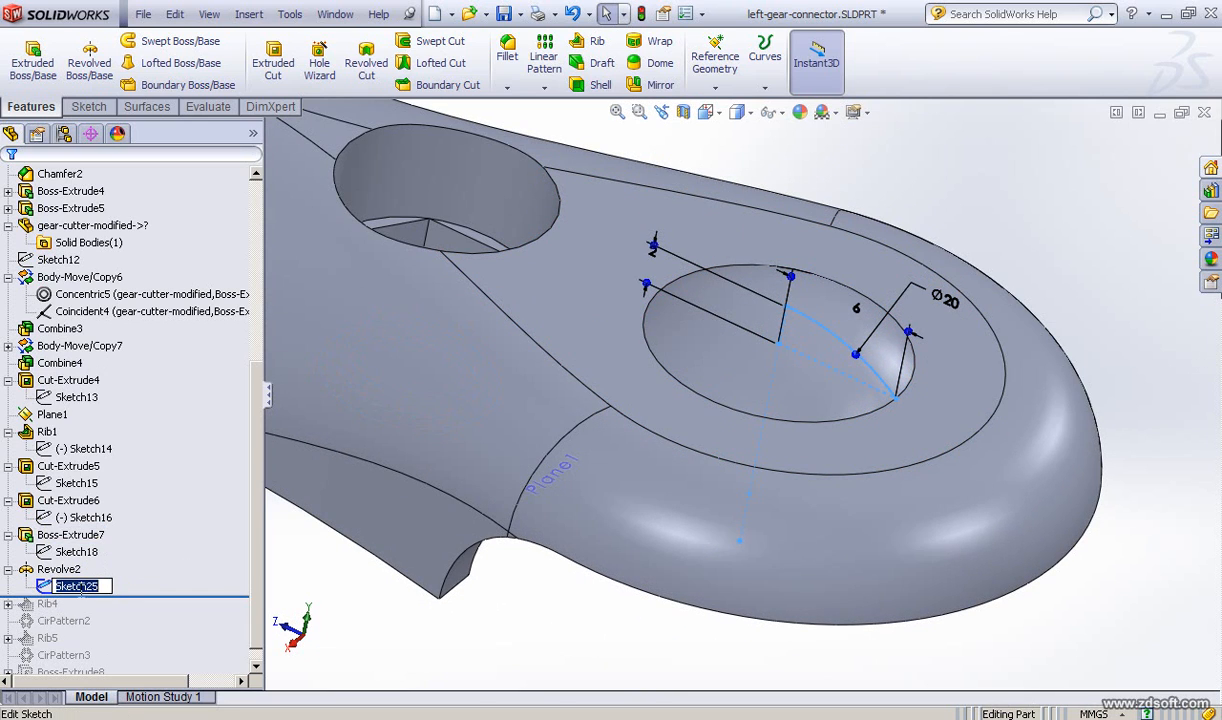
{"action": "key", "text": "Escape"}
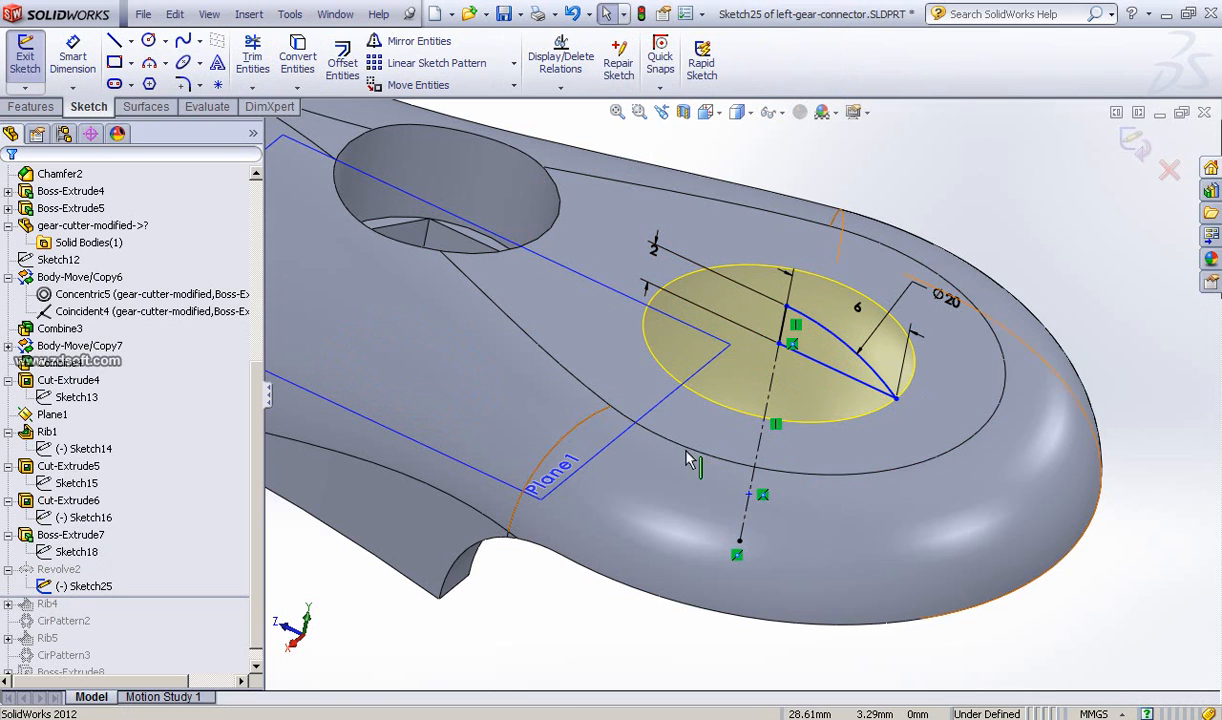
{"action": "mouse_move", "coordinate": [697, 440]}
{"action": "middle_mouse_down"}
{"action": "mouse_move", "coordinate": [712, 346]}
{"action": "mouse_move", "coordinate": [685, 410]}
{"action": "mouse_move", "coordinate": [652, 405]}
{"action": "mouse_move", "coordinate": [642, 420]}
{"action": "mouse_move", "coordinate": [660, 428]}
{"action": "middle_mouse_up"}
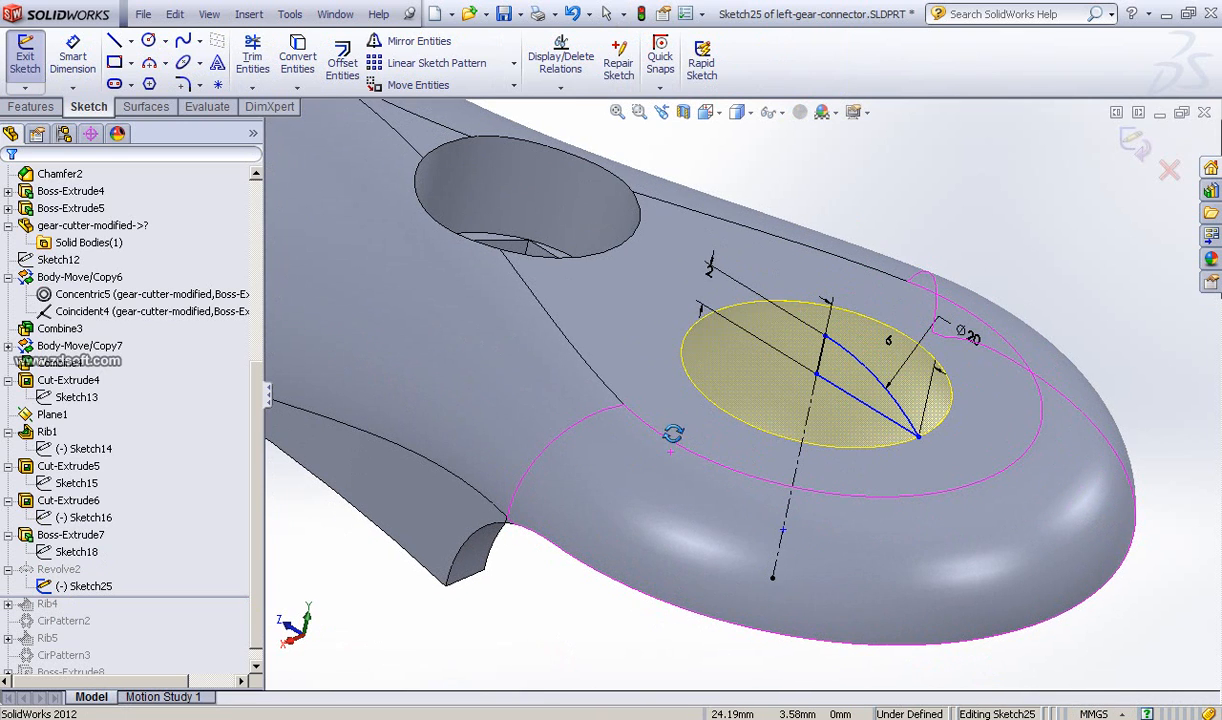
{"action": "left_click", "coordinate": [1133, 143]}
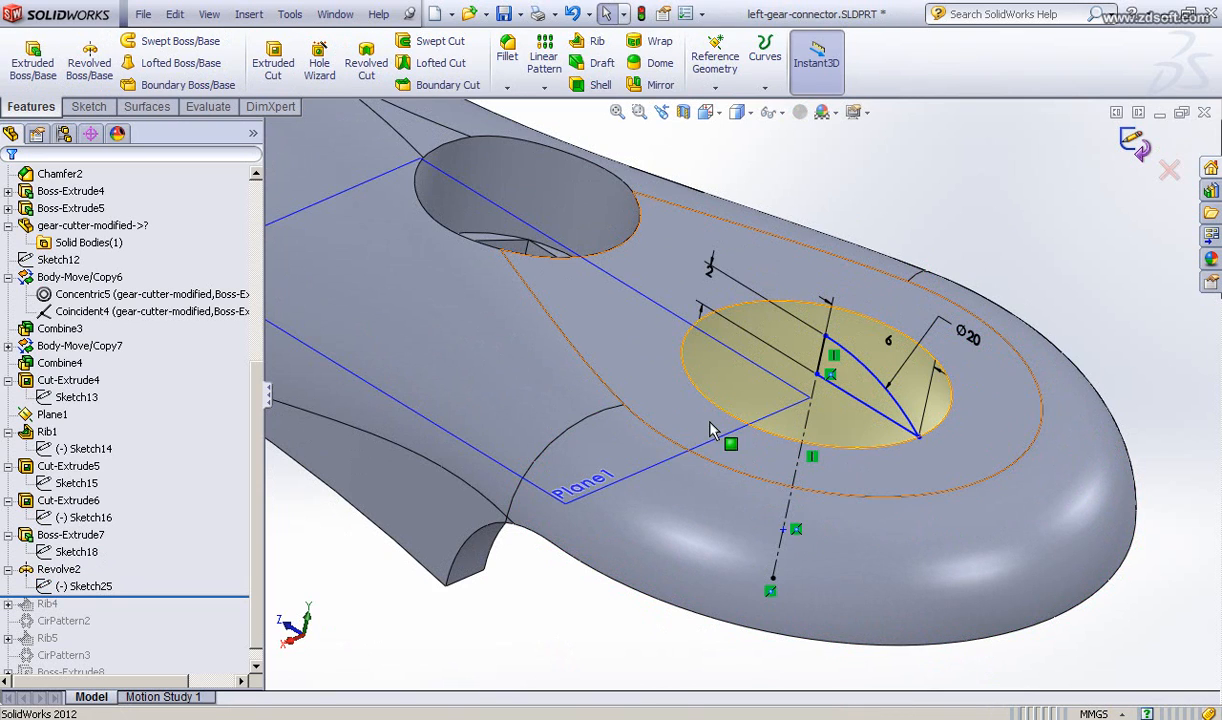
{"action": "left_click", "coordinate": [650, 453]}
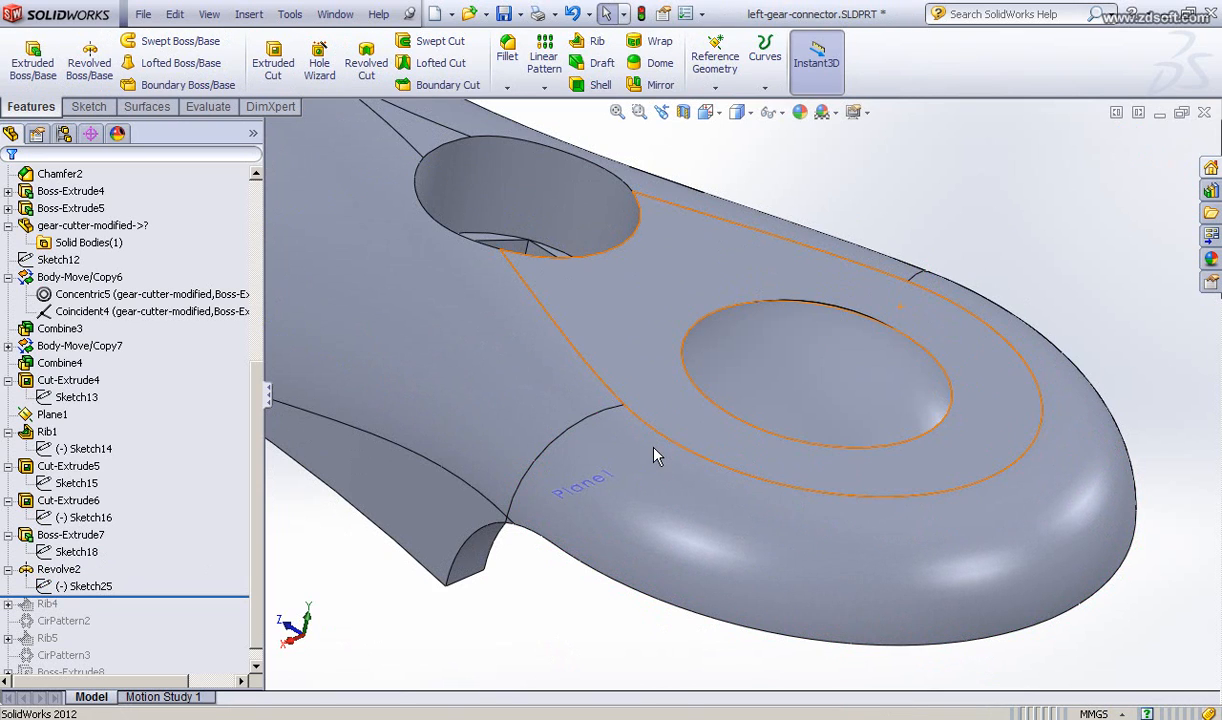
- Roll the feature history forward past Rib4, expand it, and open its Sketch26 for editing
{"action": "left_click_drag", "start_coordinate": [205, 595], "coordinate": [205, 605]}
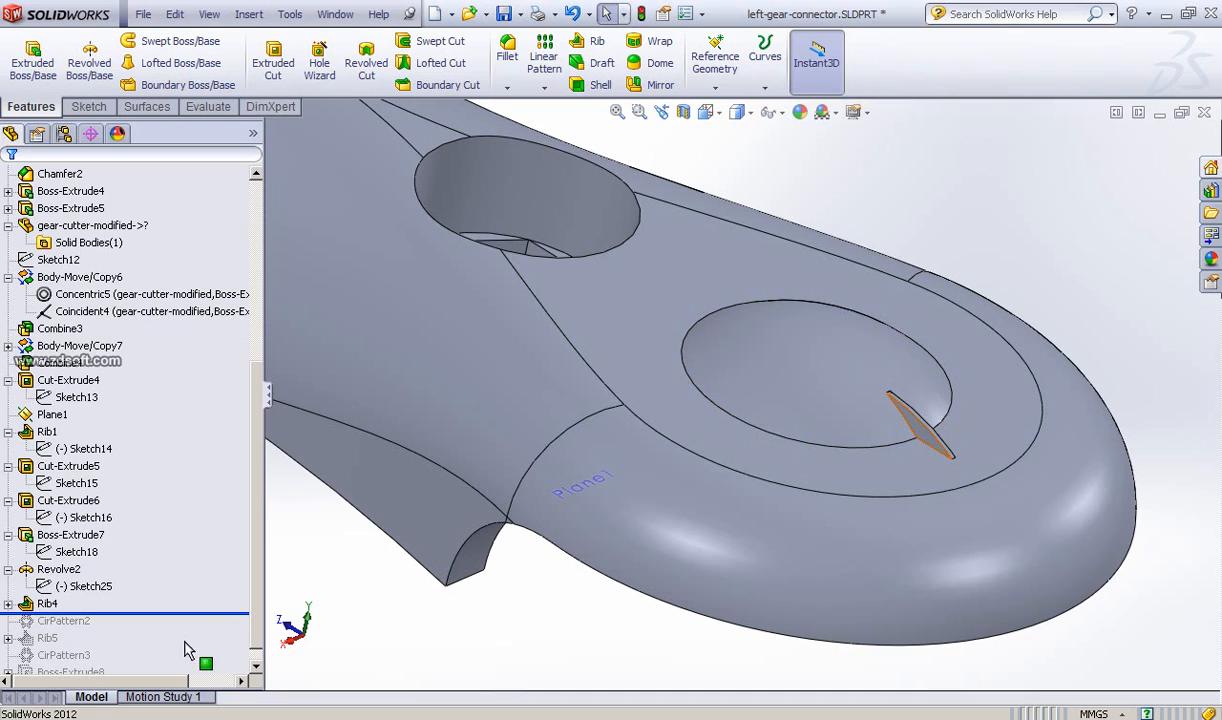
{"action": "left_click", "coordinate": [8, 604]}
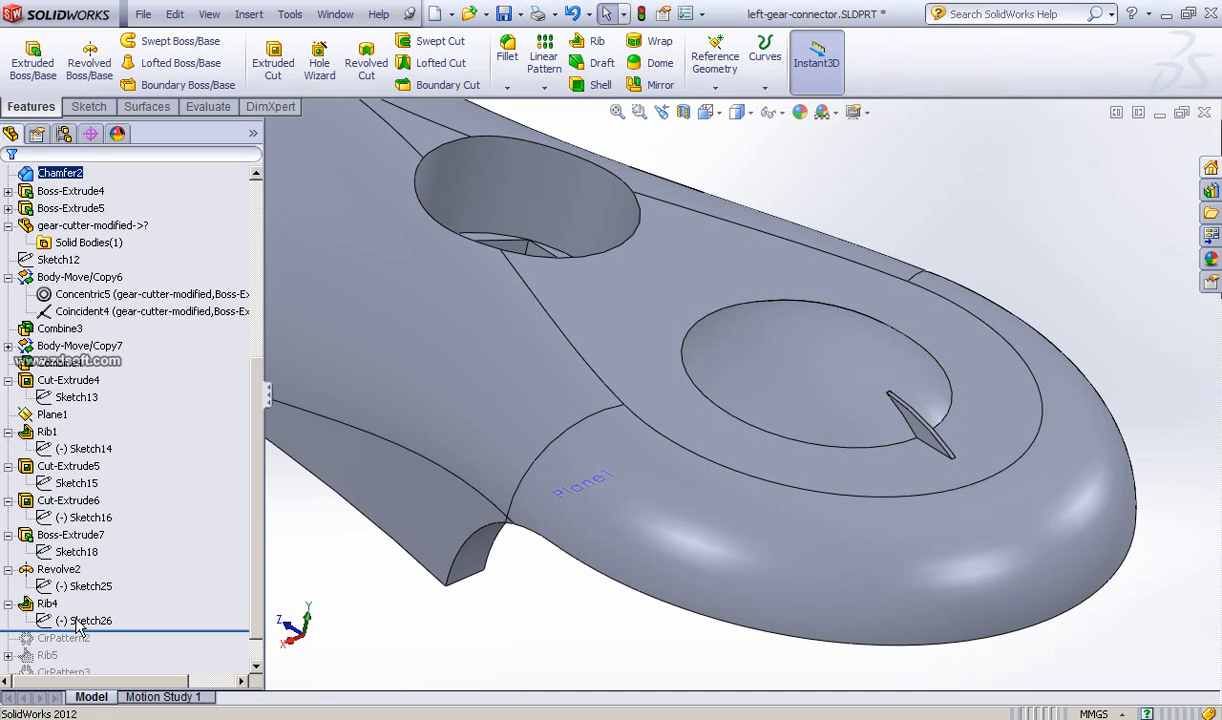
{"action": "left_click", "coordinate": [85, 621]}
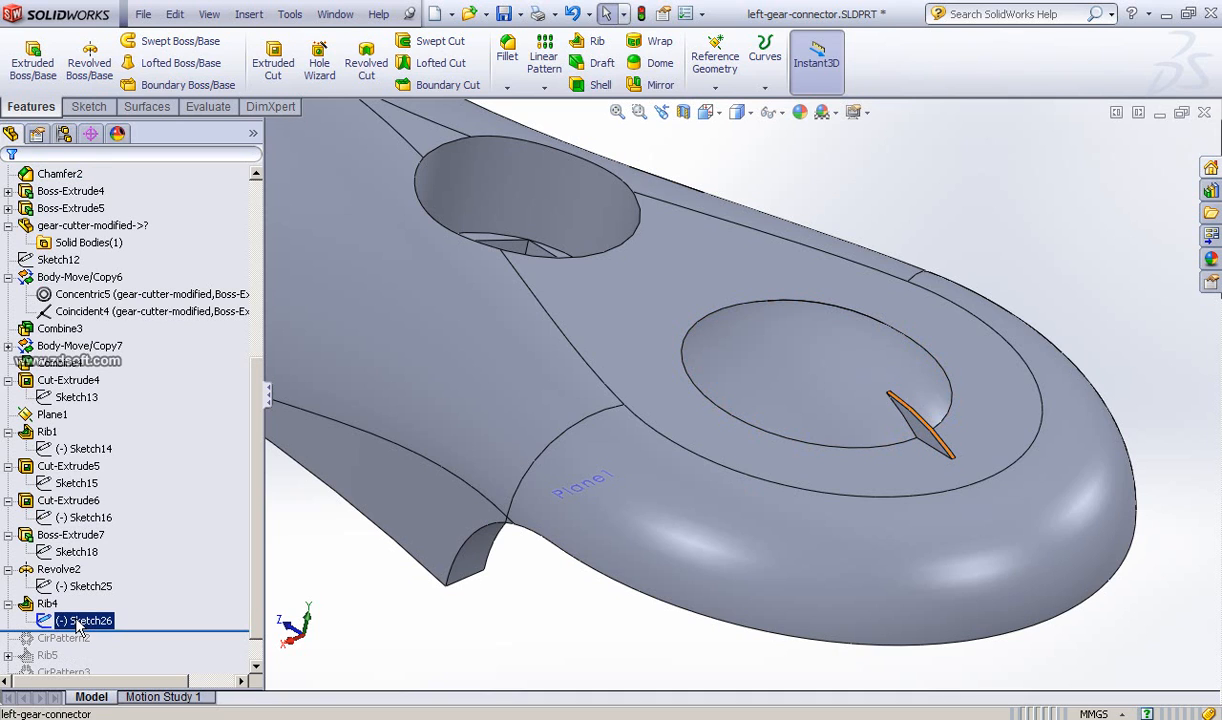
{"action": "left_click", "coordinate": [88, 546]}
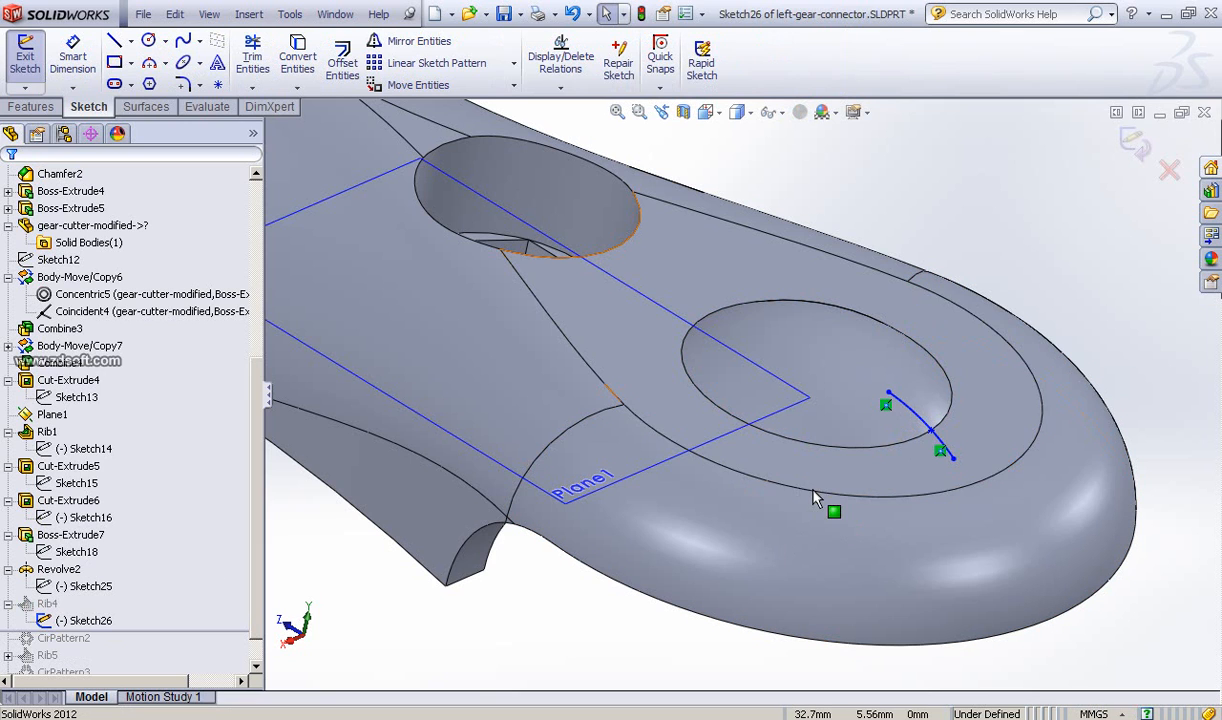
- Examine the Sketch26 curve running from the dome to the flat face from several angles
{"action": "middle_click_drag", "start_coordinate": [821, 491], "coordinate": [868, 478]}
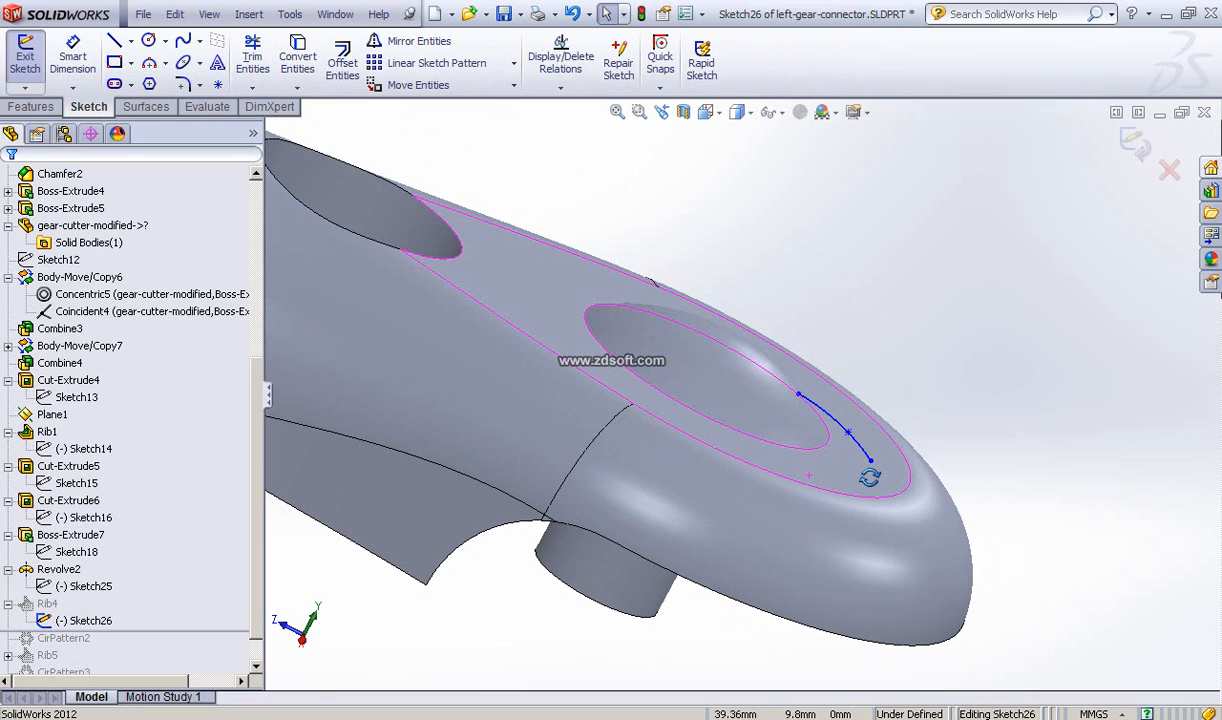
{"action": "scroll", "coordinate": [866, 472], "scroll_direction": "down", "scroll_amount": 4}
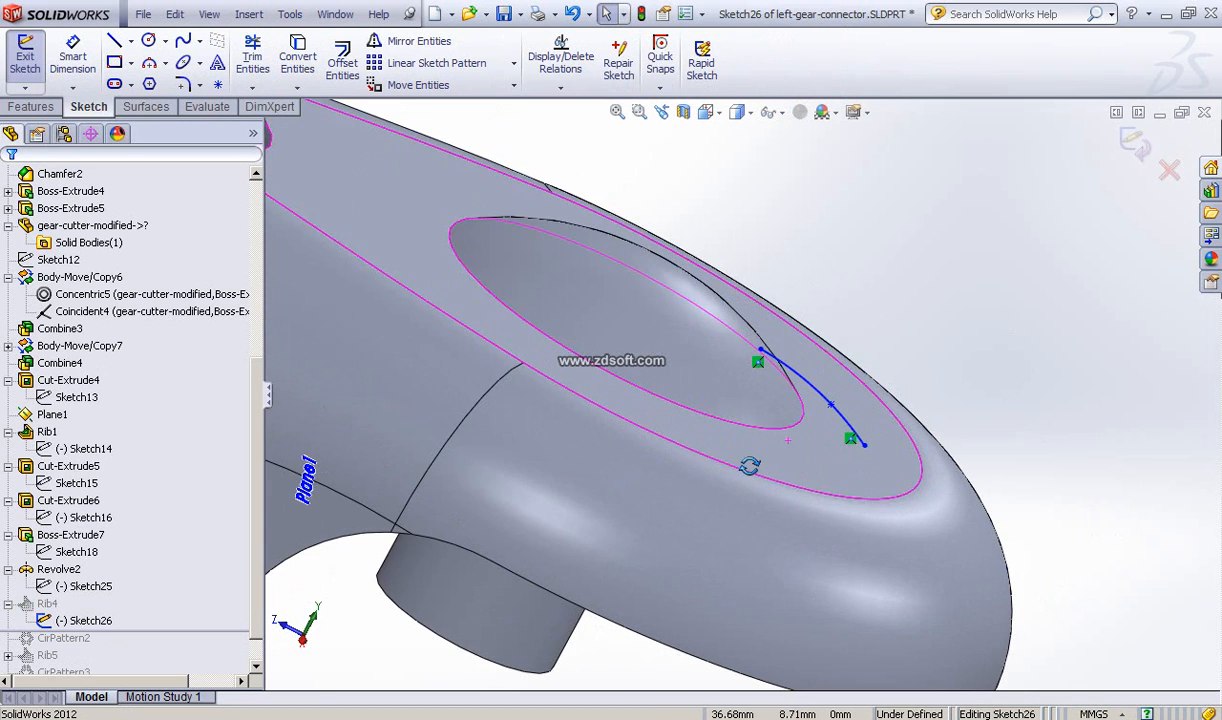
{"action": "mouse_move", "coordinate": [749, 466]}
{"action": "middle_mouse_down"}
{"action": "mouse_move", "coordinate": [818, 469]}
{"action": "mouse_move", "coordinate": [800, 435]}
{"action": "middle_mouse_up"}
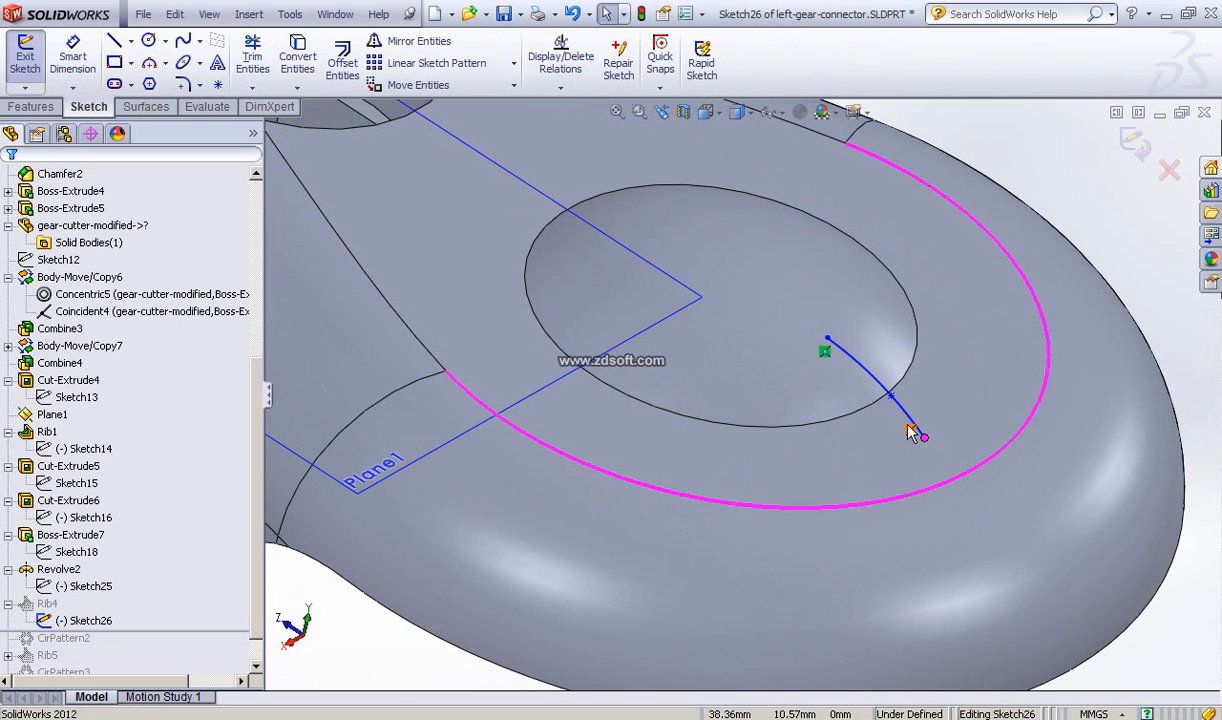
{"action": "scroll", "coordinate": [872, 450], "scroll_direction": "up", "scroll_amount": 2}
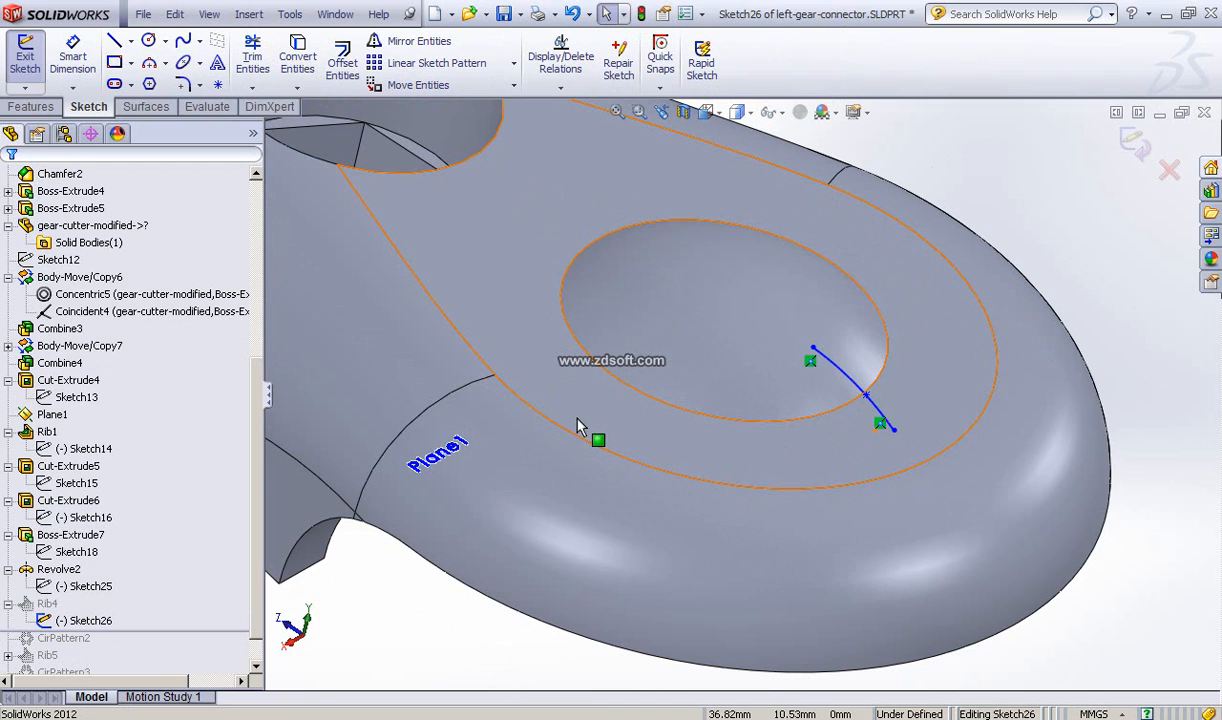
- Highlight Sketch25 and Sketch26 in turn to compare the dome's sketch with the rib's curve
{"action": "left_click", "coordinate": [75, 586]}
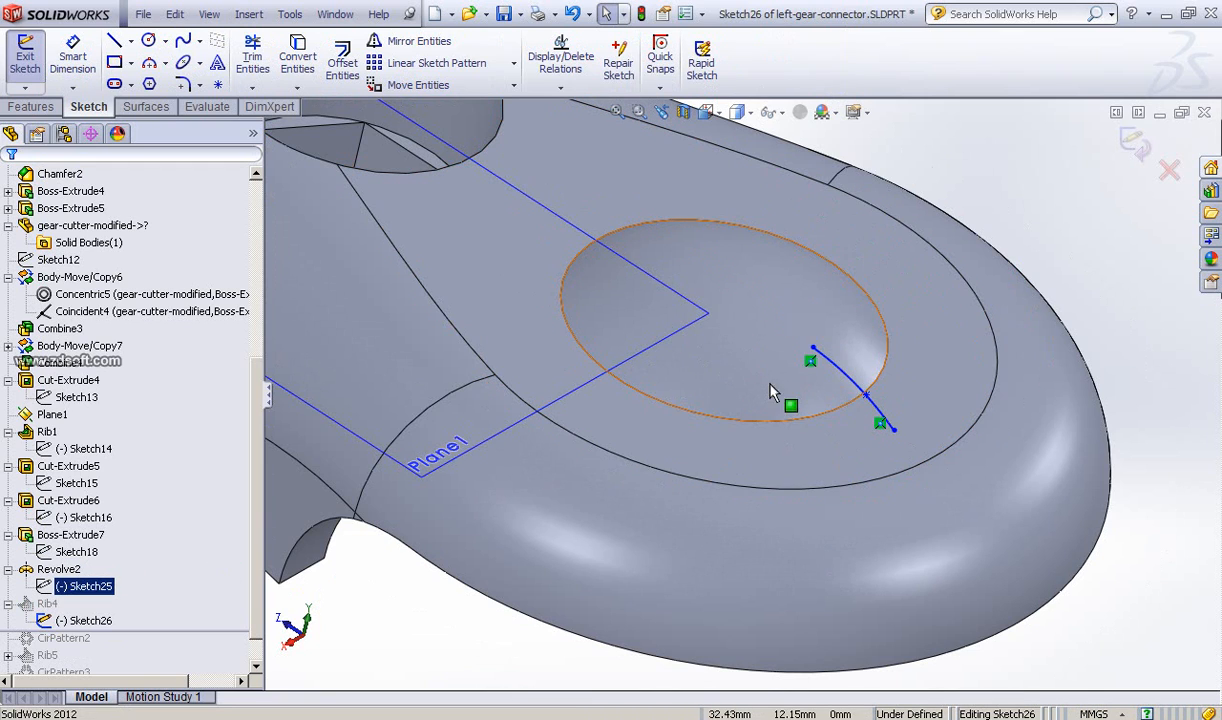
{"action": "middle_click_drag", "start_coordinate": [718, 464], "coordinate": [700, 447]}
{"action": "left_click", "coordinate": [105, 622]}
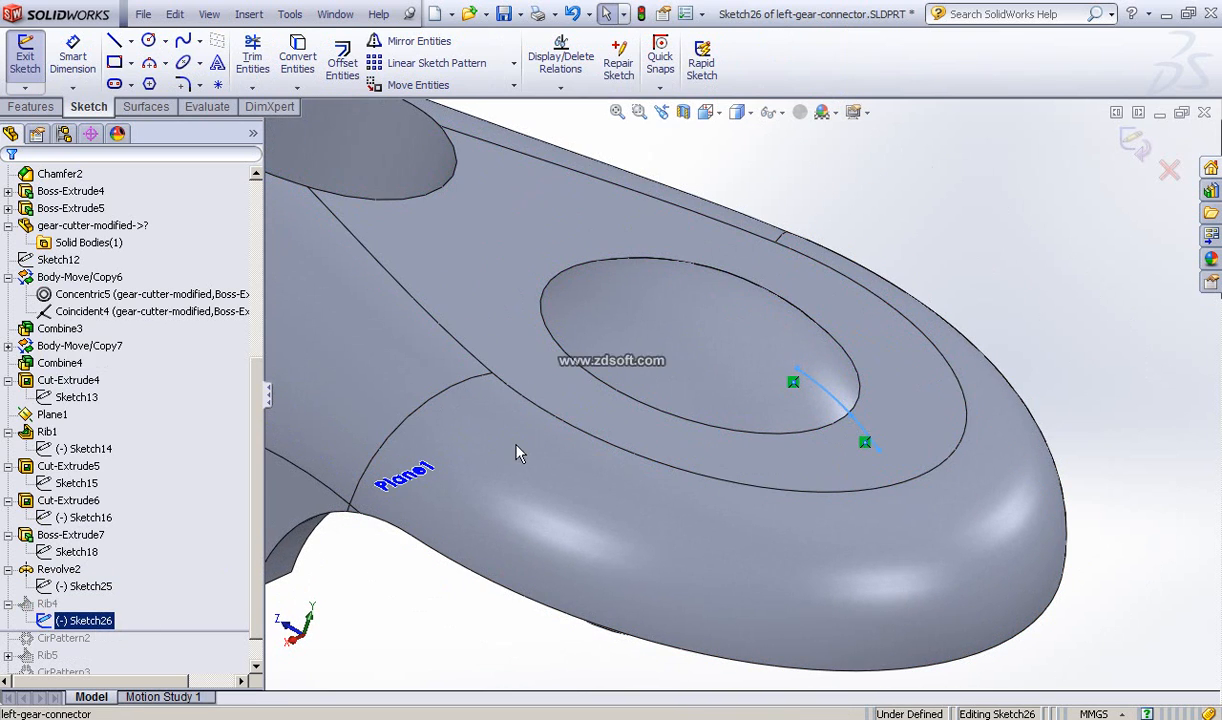
{"action": "scroll", "coordinate": [256, 563], "scroll_direction": "down", "scroll_amount": 2}
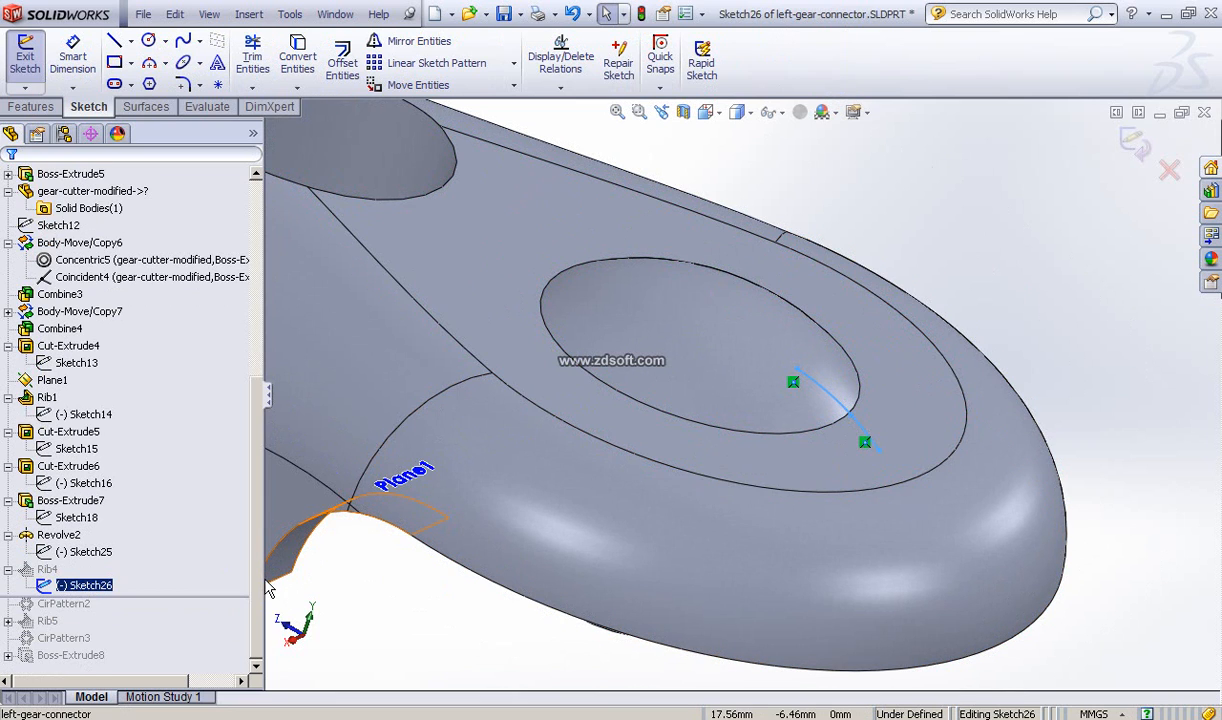
{"action": "mouse_move", "coordinate": [764, 484]}
{"action": "middle_mouse_down"}
{"action": "mouse_move", "coordinate": [783, 475]}
{"action": "mouse_move", "coordinate": [718, 486]}
{"action": "mouse_move", "coordinate": [740, 492]}
{"action": "middle_mouse_up"}
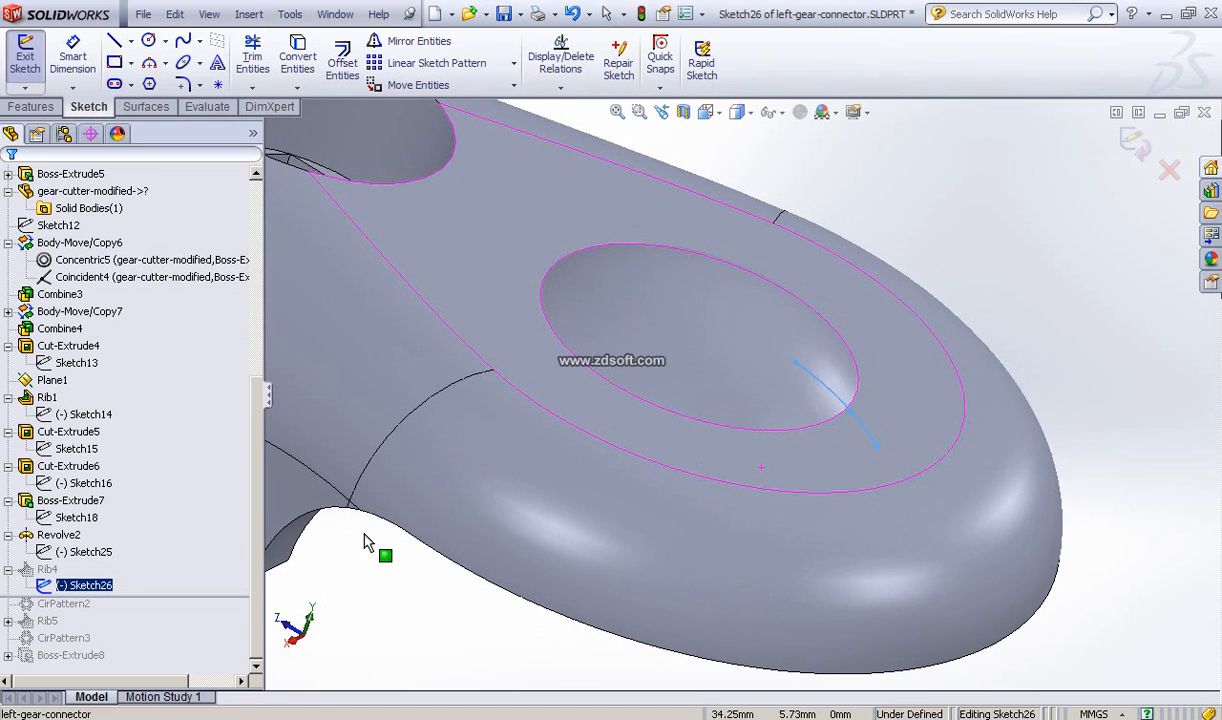
{"action": "left_click", "coordinate": [101, 586]}
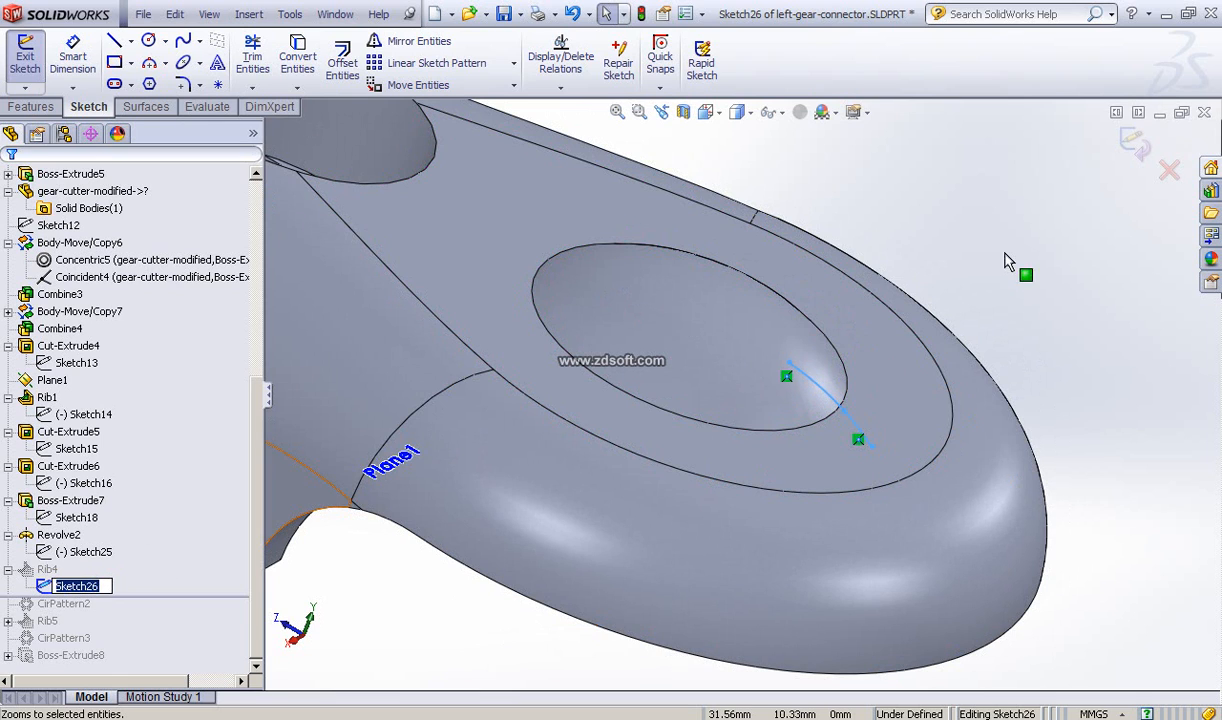
- Inspect the properties of the rib's spline in Sketch26, close them, and exit the sketch
{"action": "left_click", "coordinate": [824, 399]}
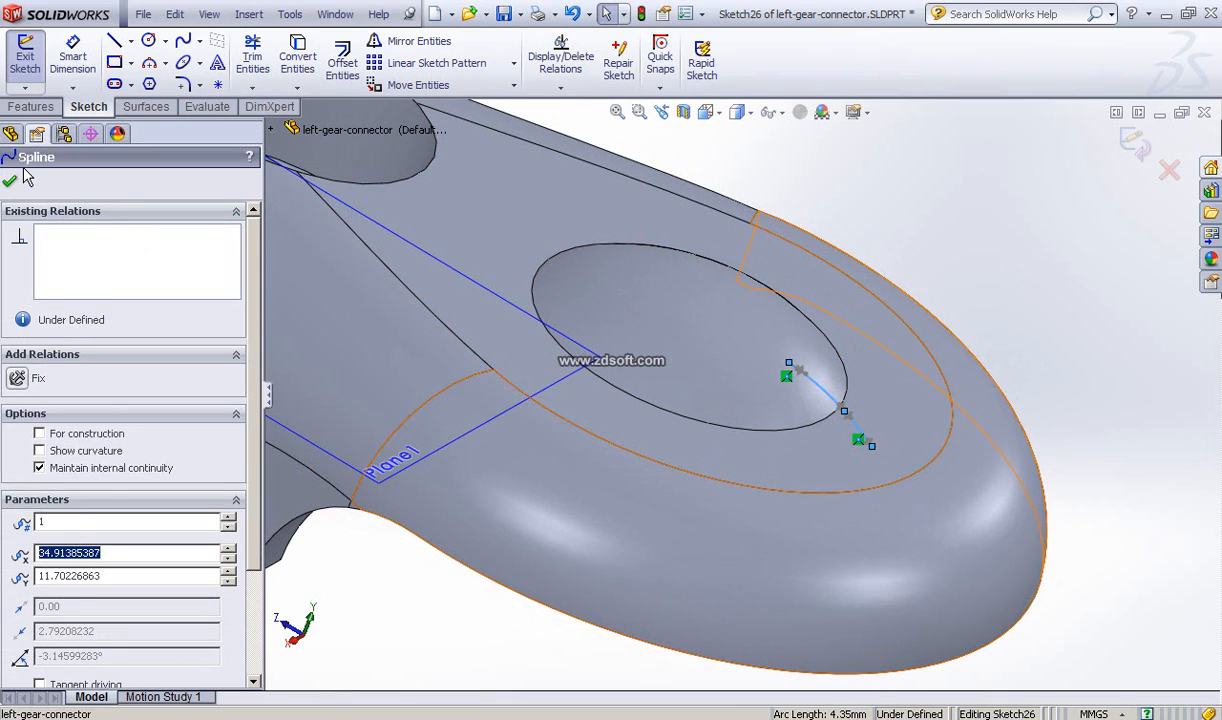
{"action": "left_click", "coordinate": [10, 186]}
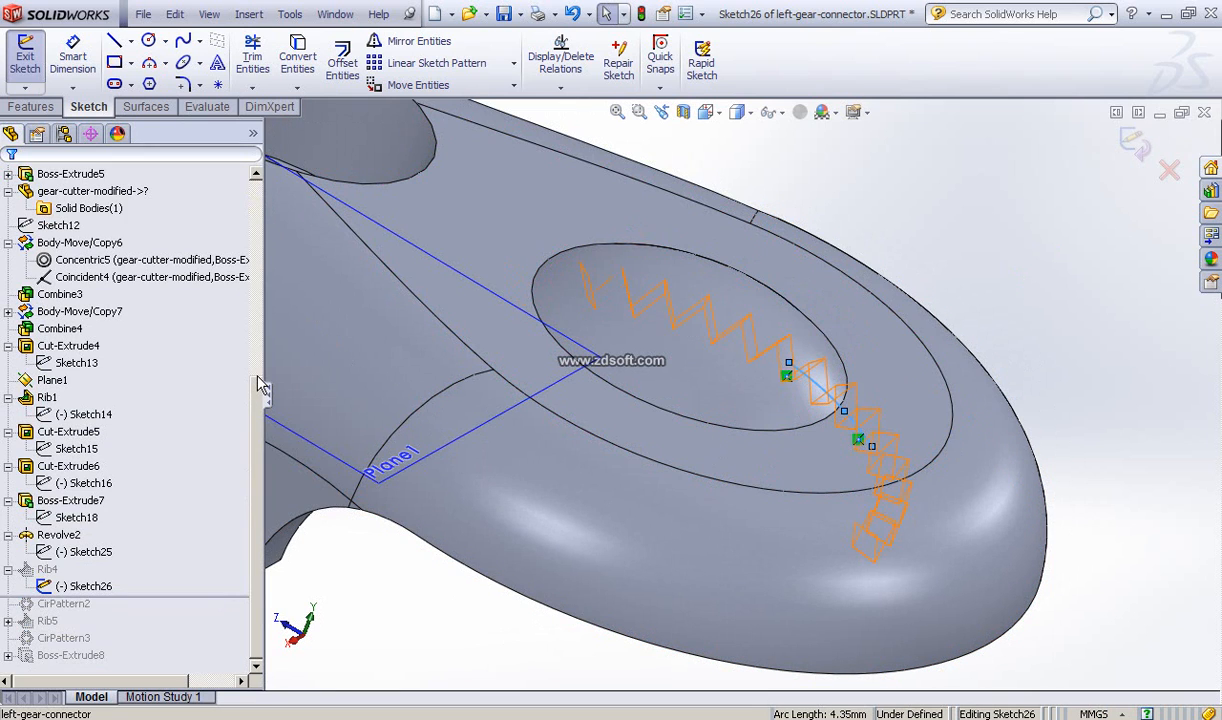
{"action": "left_click", "coordinate": [82, 587]}
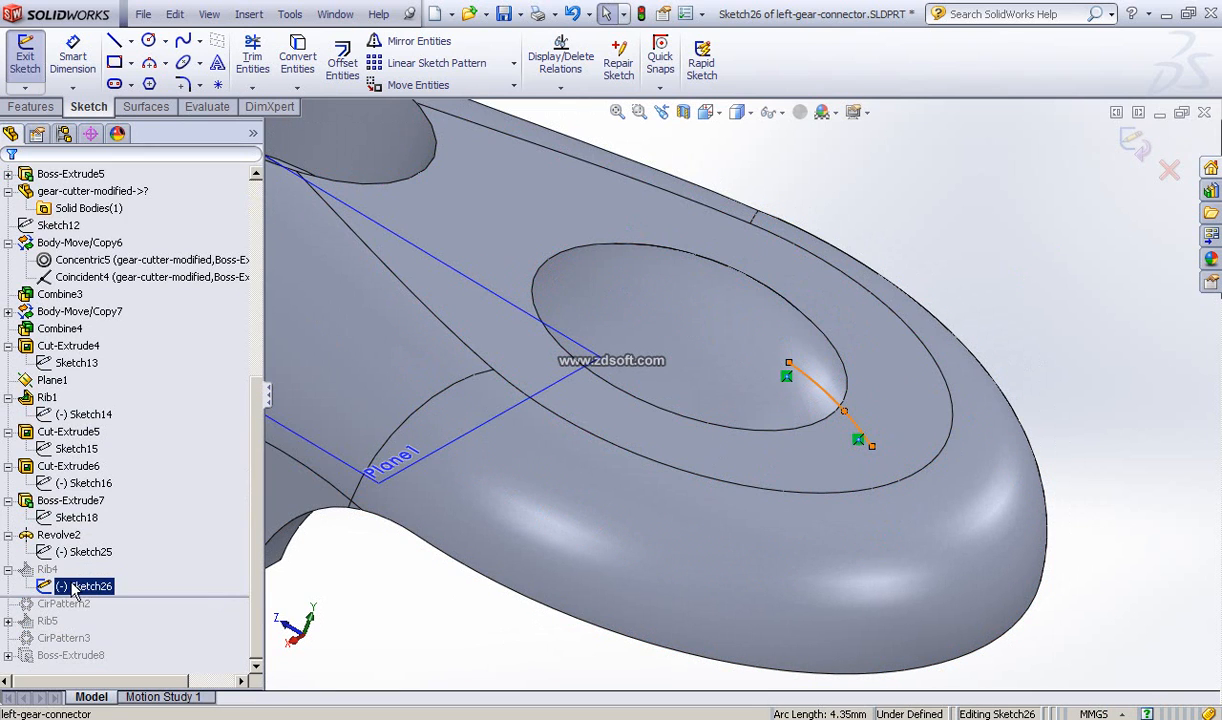
{"action": "left_click", "coordinate": [1136, 145]}
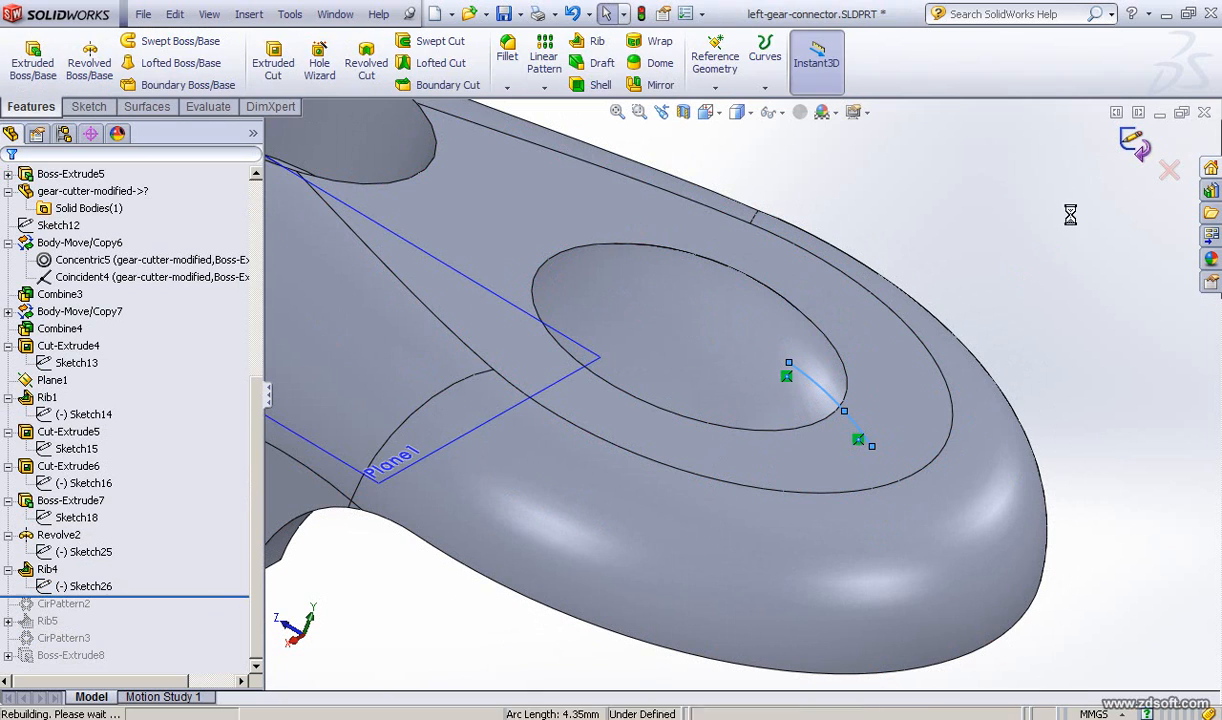
- Reopen Sketch26 for editing and examine its spline beside the dome in the Right view
{"action": "left_click", "coordinate": [84, 588]}
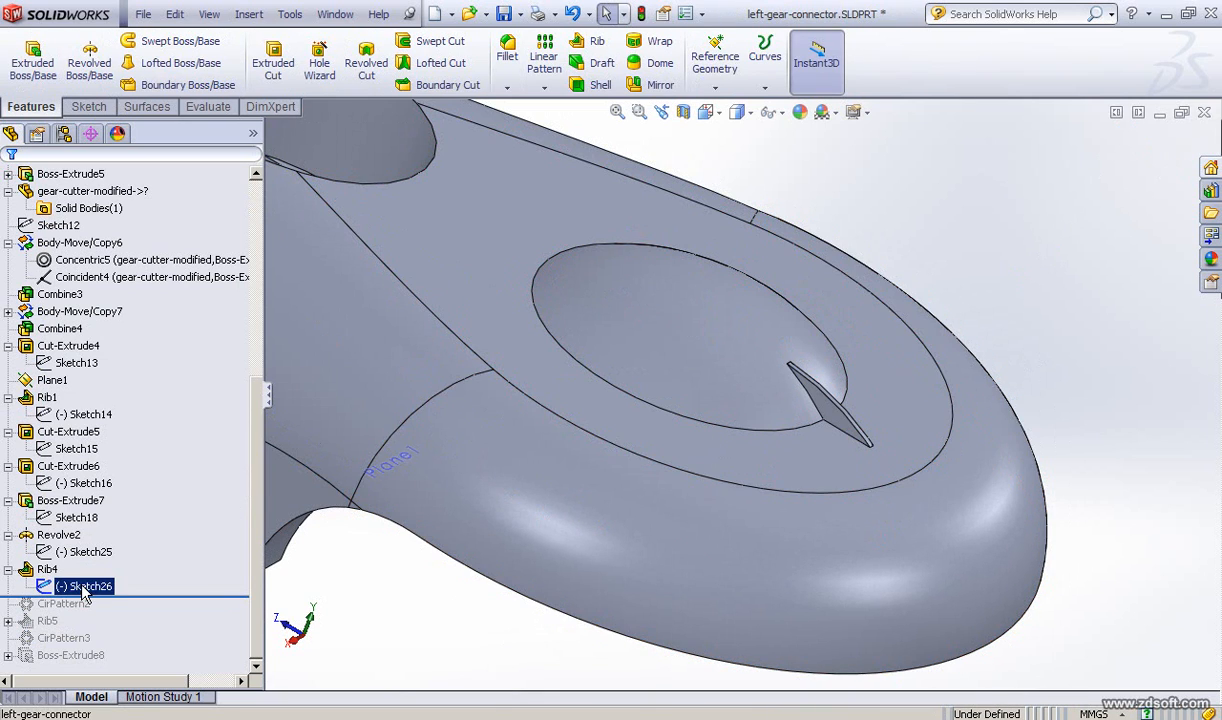
{"action": "left_click", "coordinate": [96, 517]}
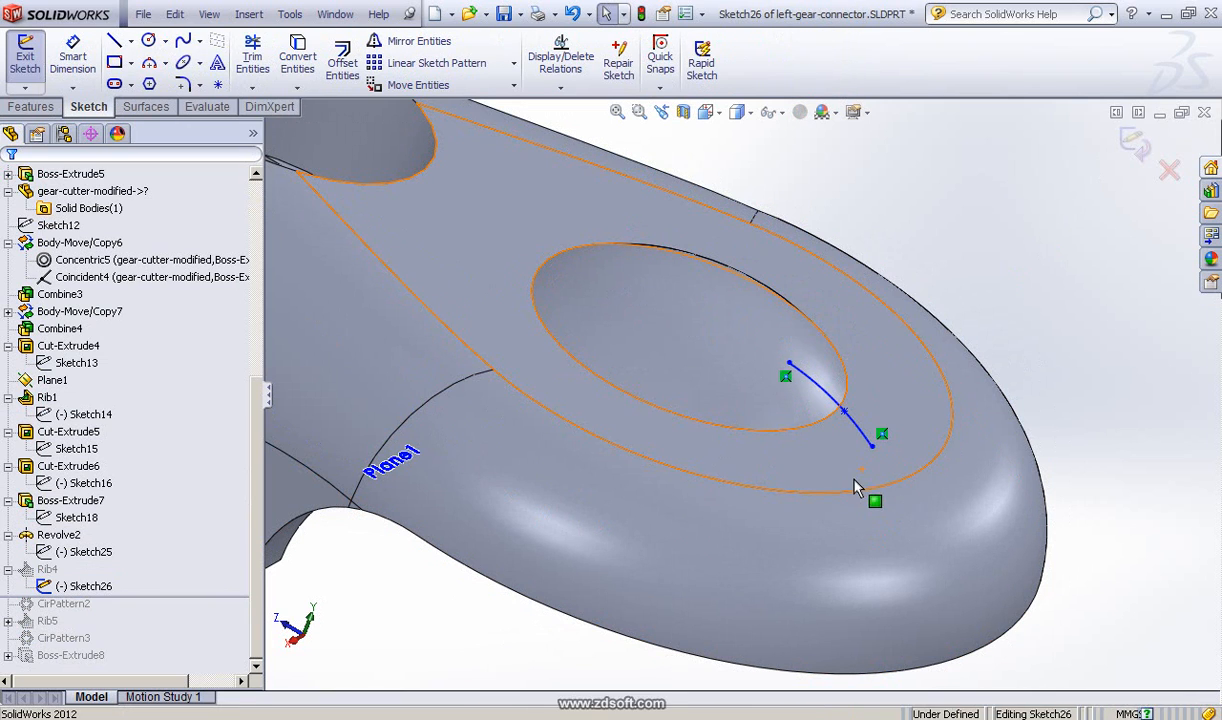
{"action": "mouse_move", "coordinate": [862, 484]}
{"action": "middle_mouse_down"}
{"action": "mouse_move", "coordinate": [876, 483]}
{"action": "mouse_move", "coordinate": [853, 490]}
{"action": "middle_mouse_up"}
{"action": "key", "text": "space"}
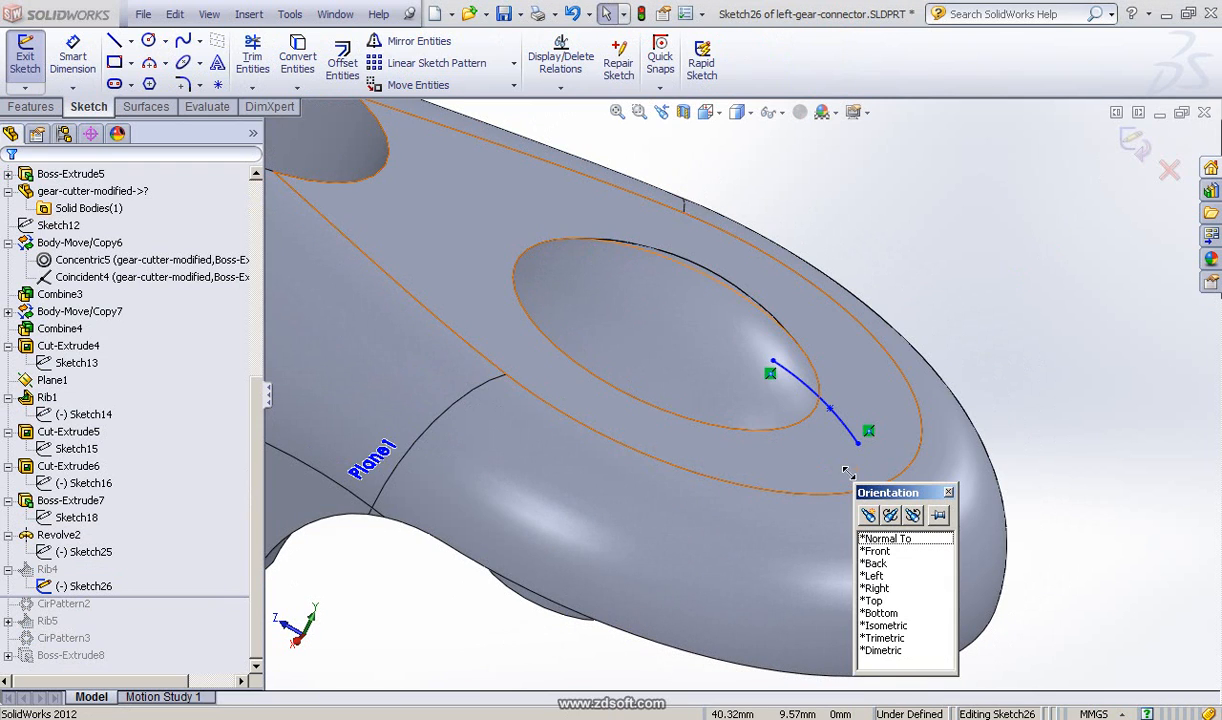
{"action": "double_click", "coordinate": [875, 588]}
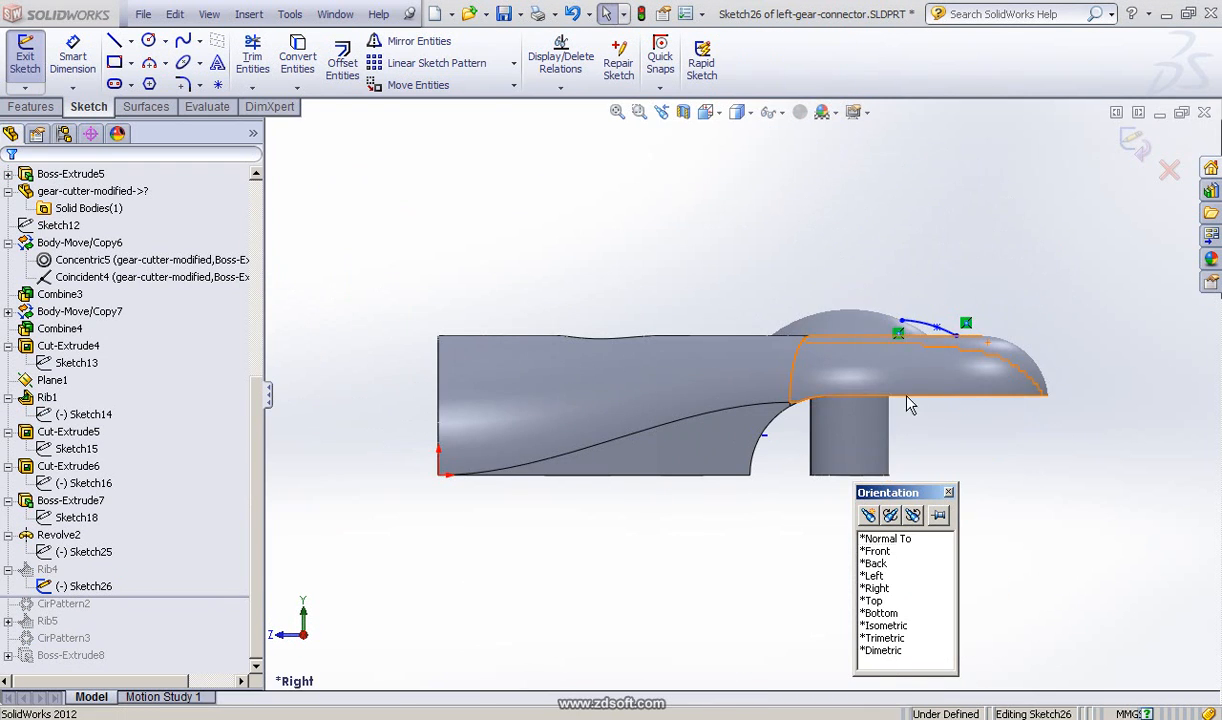
{"action": "middle_click_drag", "start_coordinate": [965, 282], "coordinate": [903, 335], "text": "ctrl"}
{"action": "scroll", "coordinate": [886, 340], "scroll_direction": "down", "scroll_amount": 1}
{"action": "scroll", "coordinate": [889, 349], "scroll_direction": "down", "scroll_amount": 3}
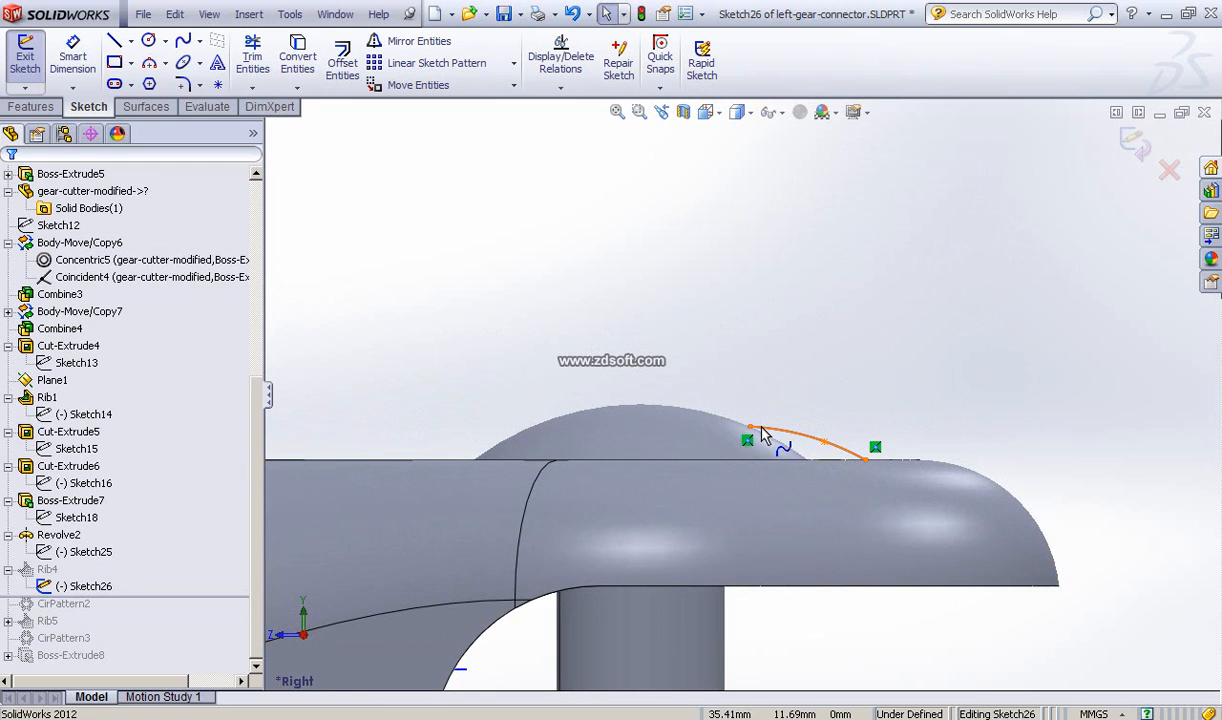
- Examine the rib's spline from an oblique angle above the dome and exit Sketch26
{"action": "middle_click_drag", "start_coordinate": [826, 341], "coordinate": [780, 415]}
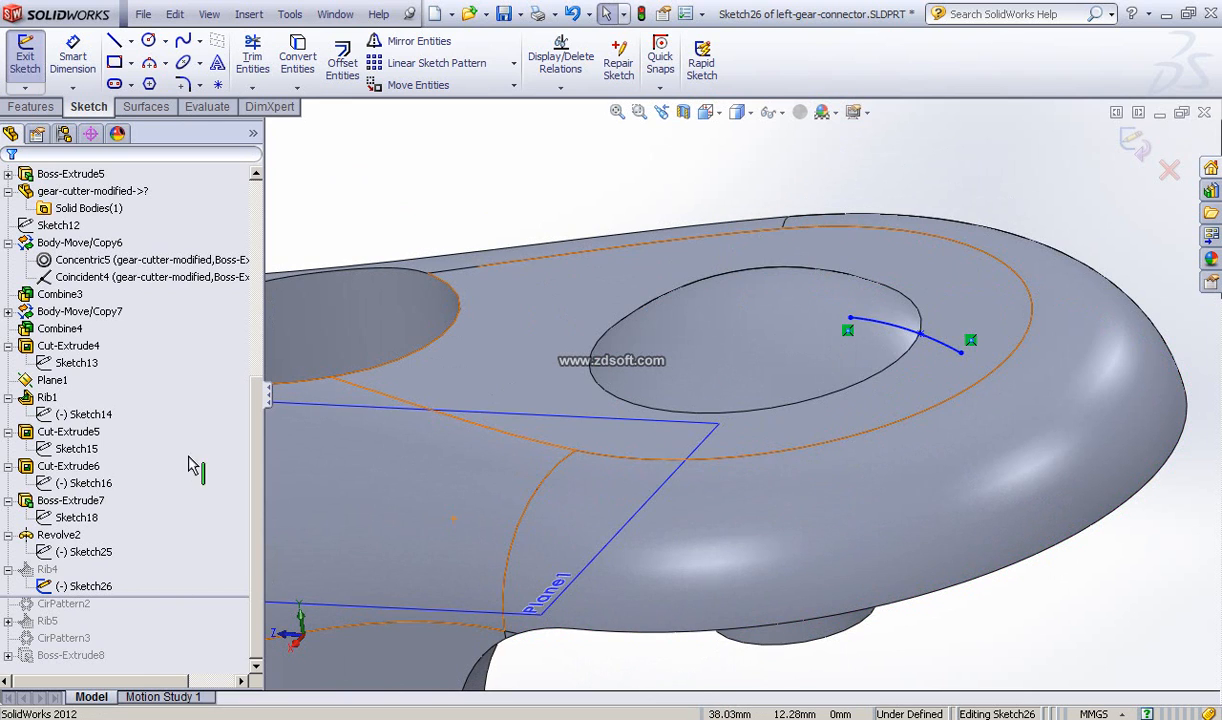
{"action": "left_click", "coordinate": [52, 572]}
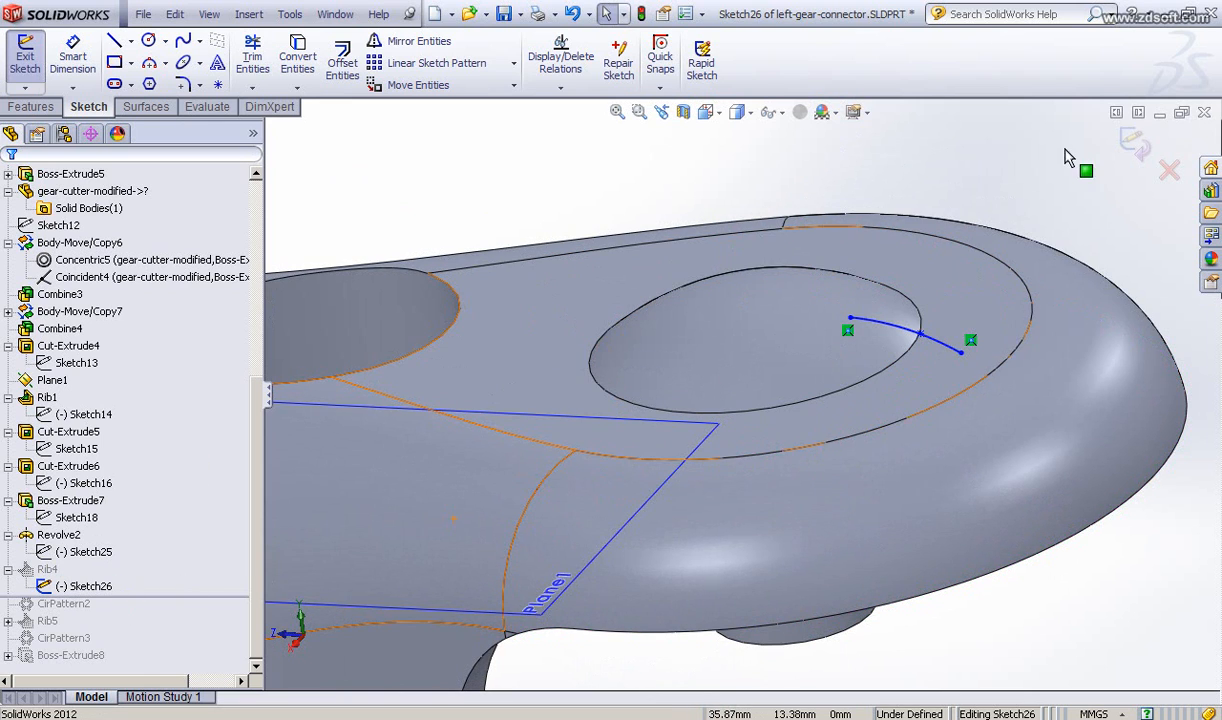
{"action": "left_click", "coordinate": [1133, 143]}
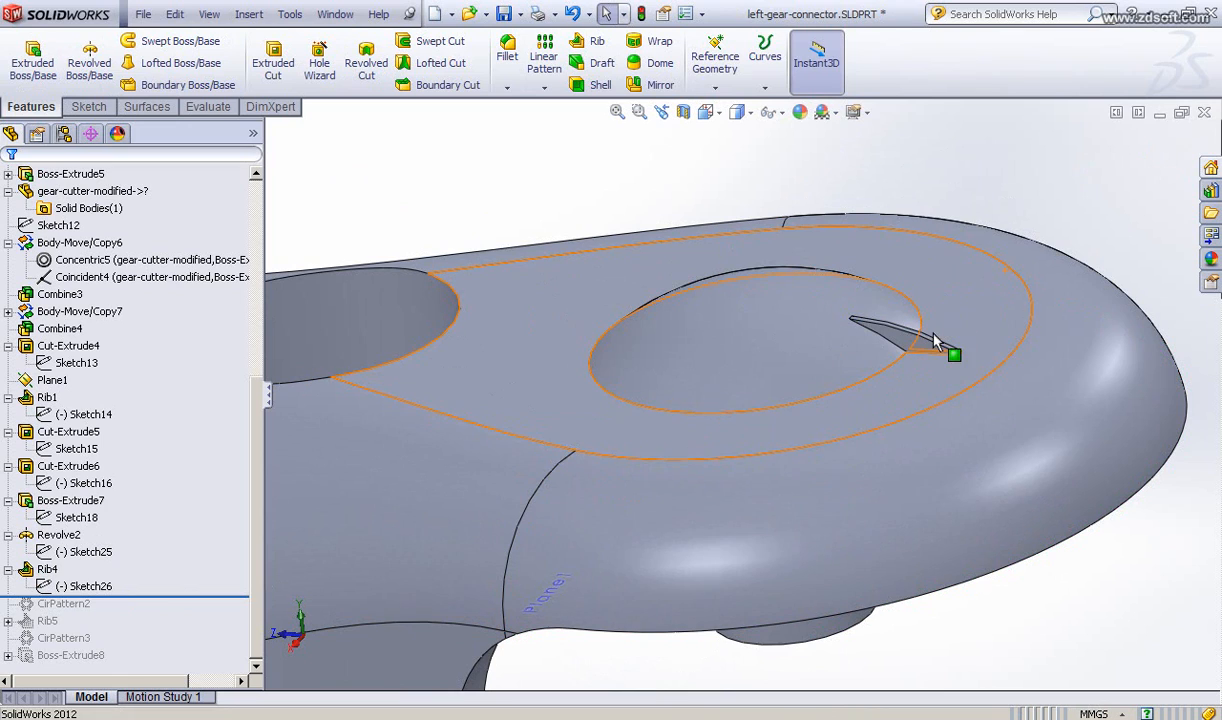
- Open the definition of Rib4, examine its settings and spline from several angles, and accept it unchanged
{"action": "left_click", "coordinate": [40, 571]}
{"action": "left_click", "coordinate": [48, 522]}
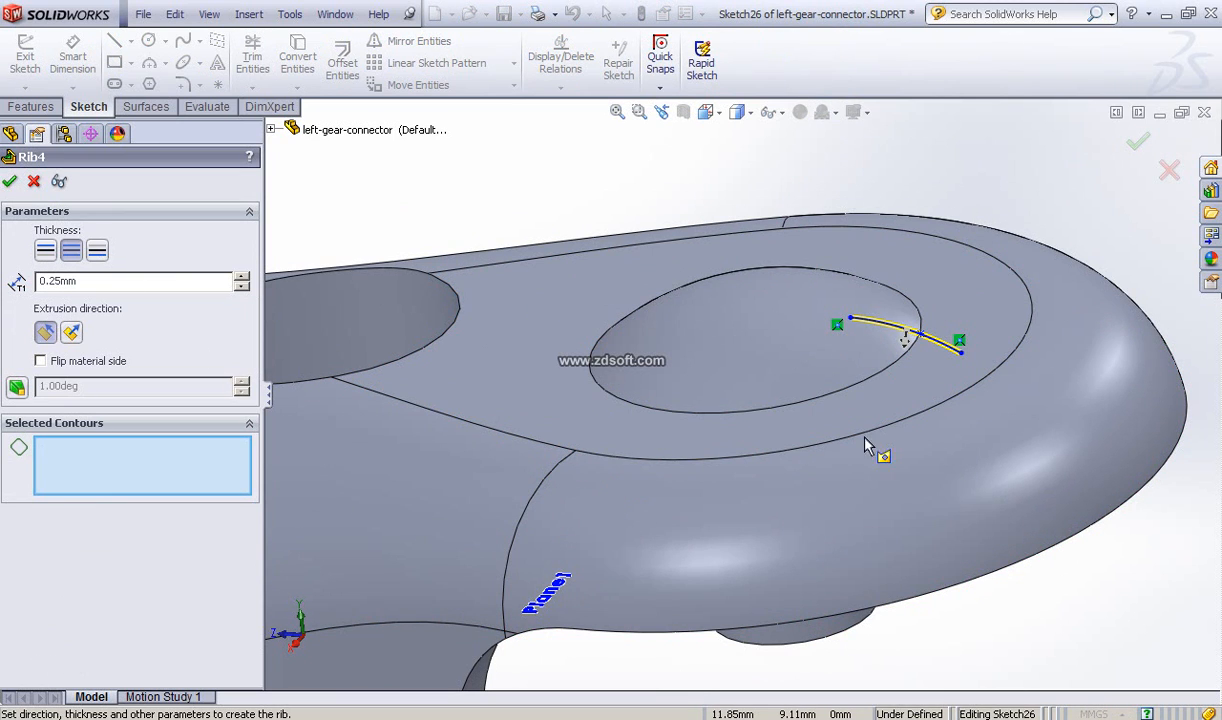
{"action": "middle_click_drag", "start_coordinate": [903, 387], "coordinate": [900, 343]}
{"action": "middle_click_drag", "start_coordinate": [790, 394], "coordinate": [789, 393]}
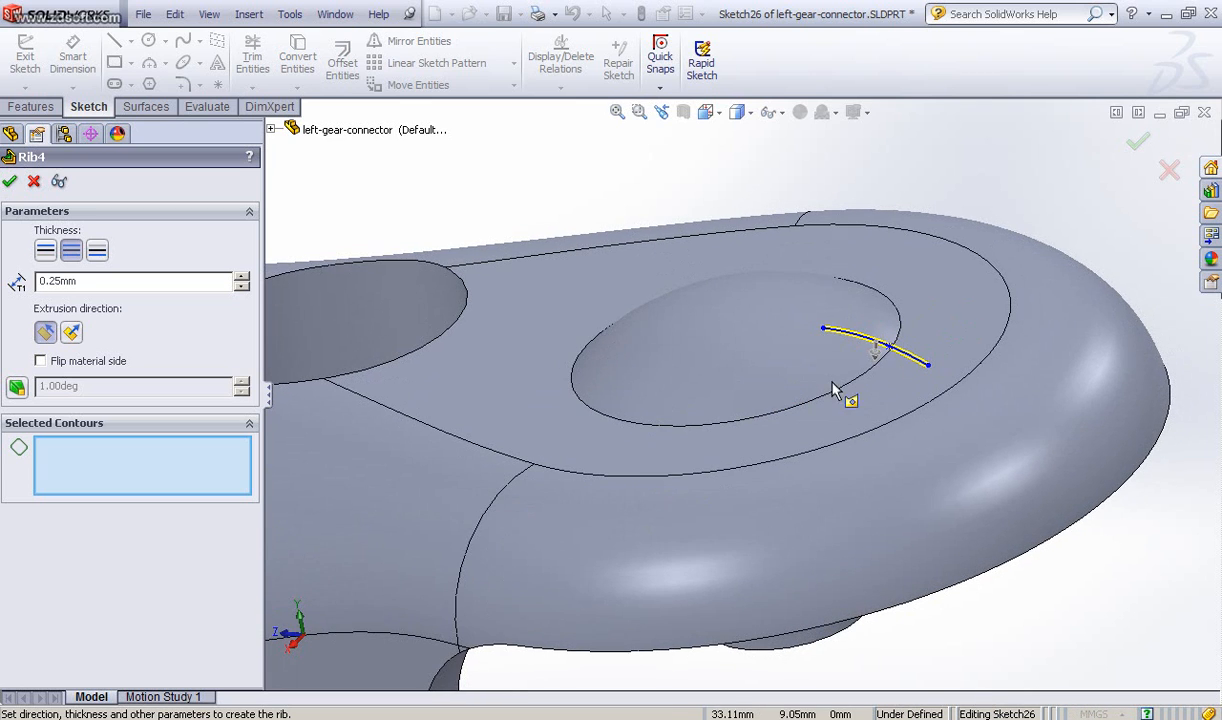
{"action": "middle_click_drag", "start_coordinate": [701, 346], "coordinate": [700, 340]}
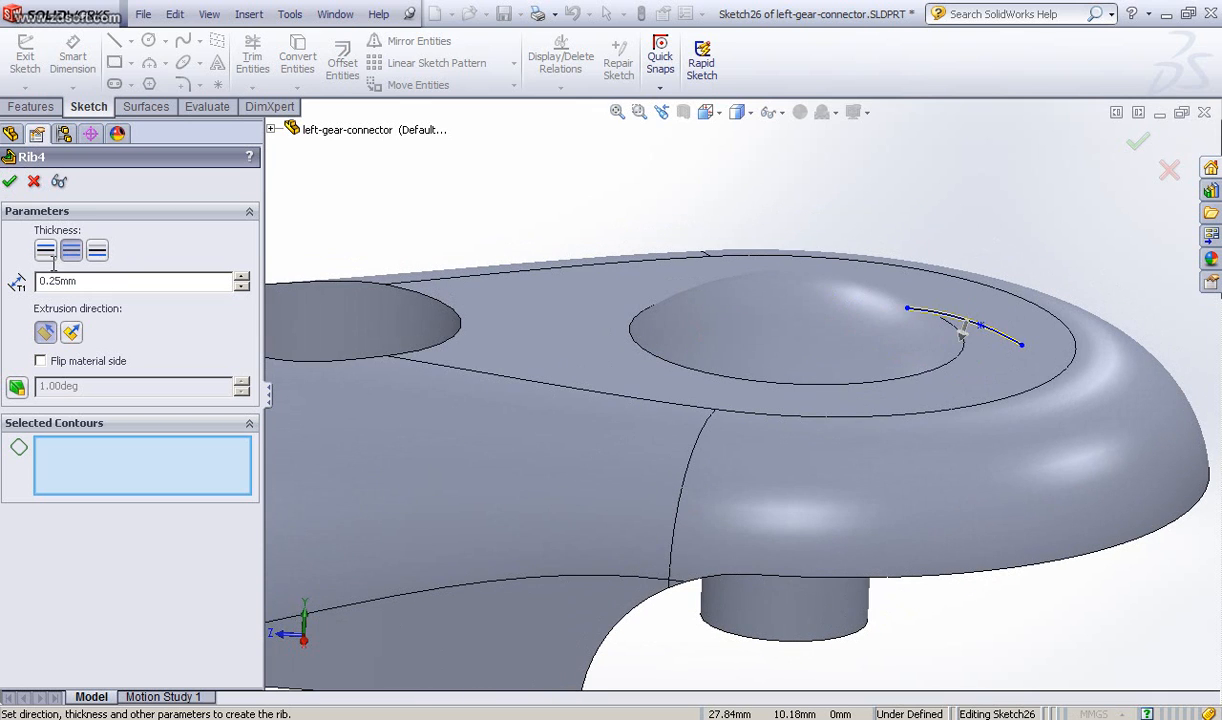
{"action": "left_click", "coordinate": [11, 182]}
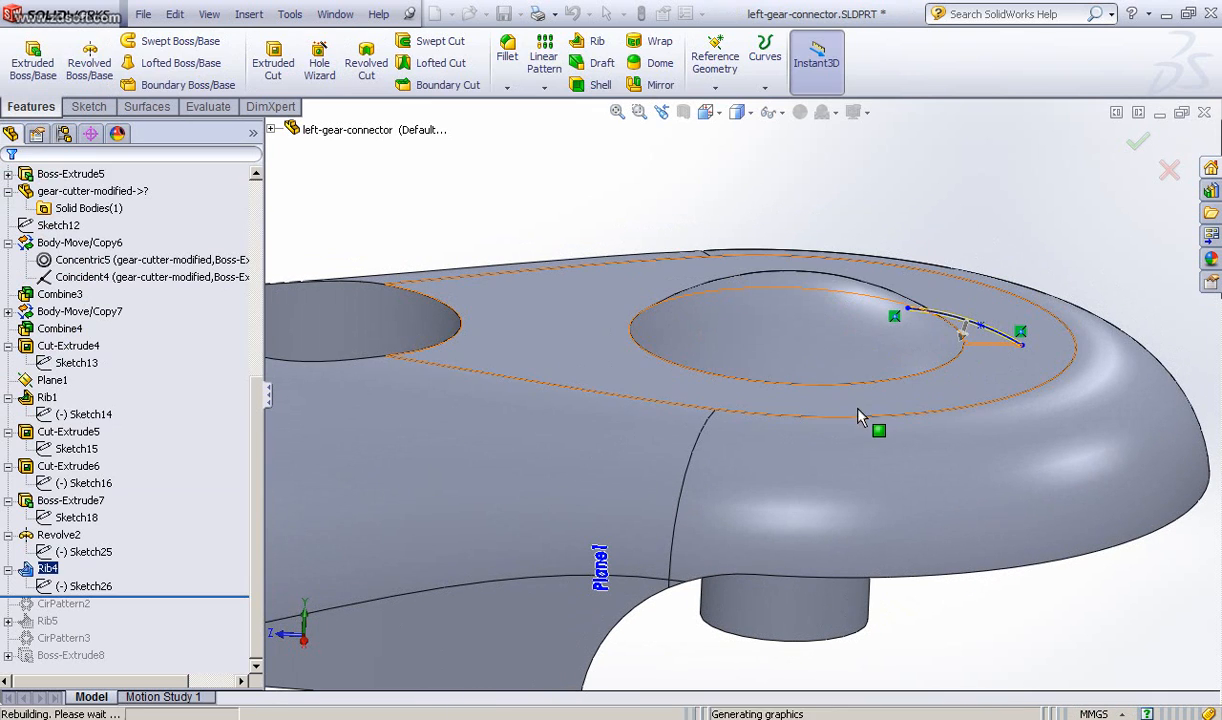
{"action": "middle_click_drag", "start_coordinate": [900, 376], "coordinate": [884, 390]}
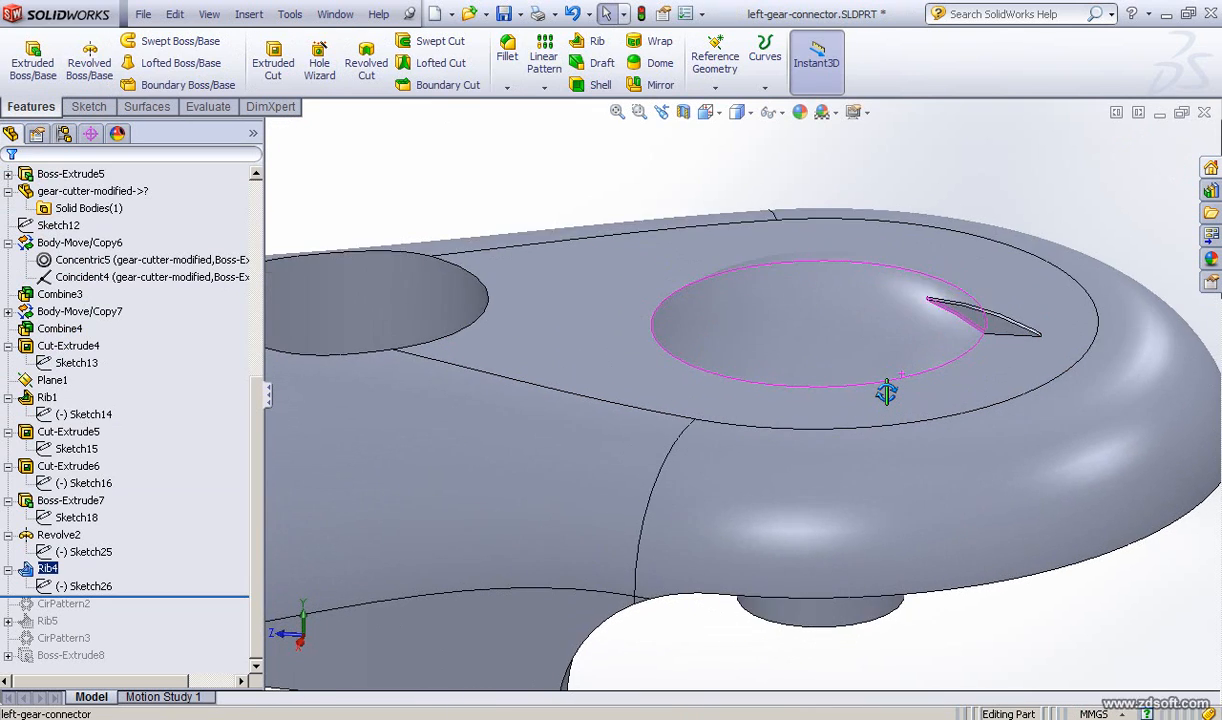
{"action": "scroll", "coordinate": [848, 372], "scroll_direction": "up", "scroll_amount": 3}
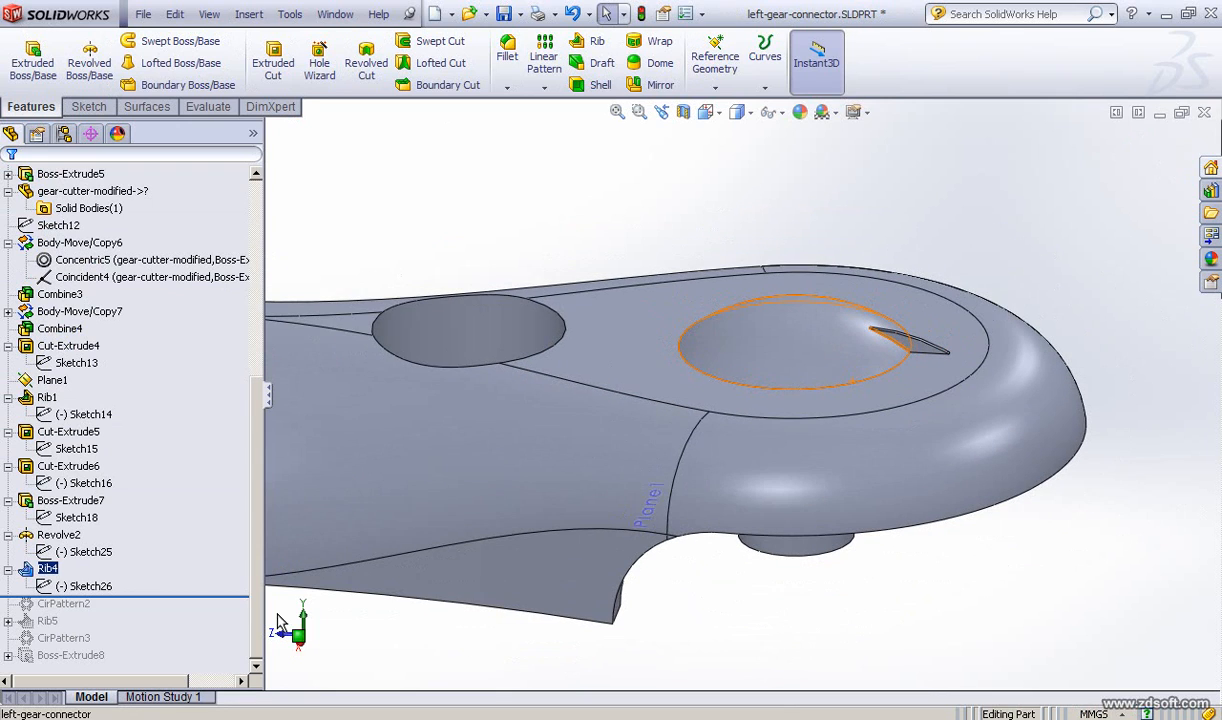
- Roll the history forward past CirPattern2 and highlight the patterned ribs around the dome
{"action": "left_click_drag", "start_coordinate": [190, 596], "coordinate": [178, 613]}
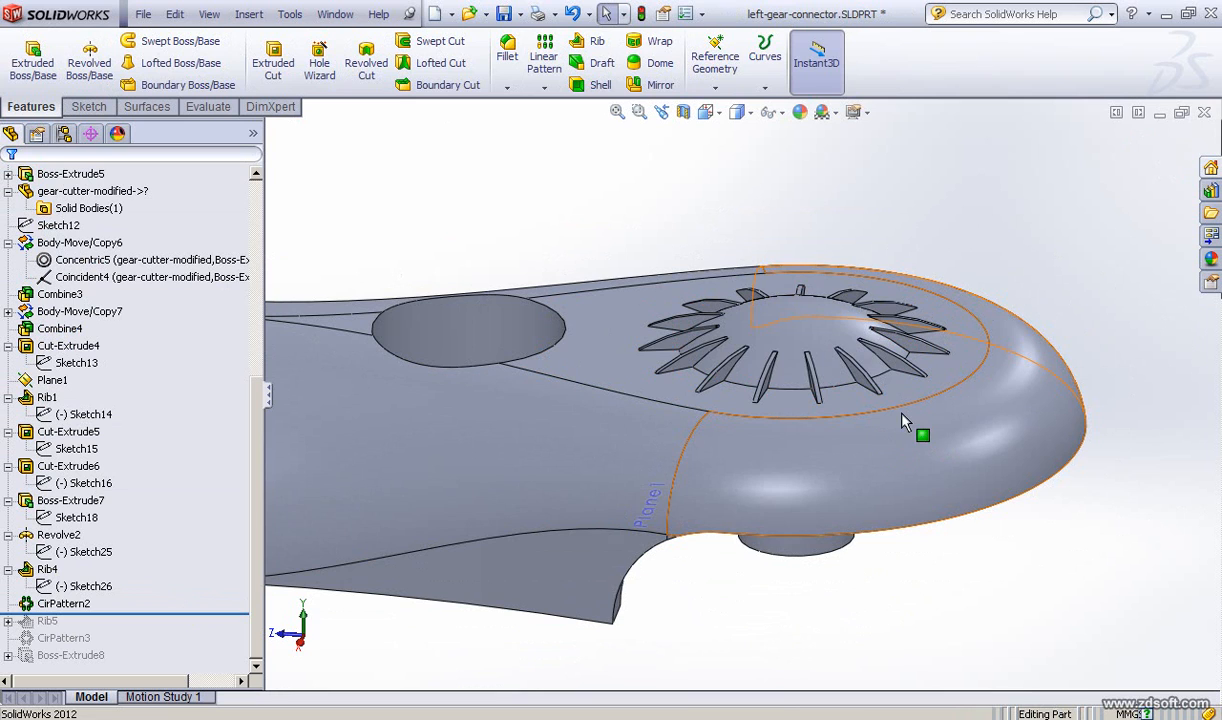
{"action": "middle_click_drag", "start_coordinate": [902, 415], "coordinate": [899, 504]}
{"action": "left_click", "coordinate": [70, 604]}
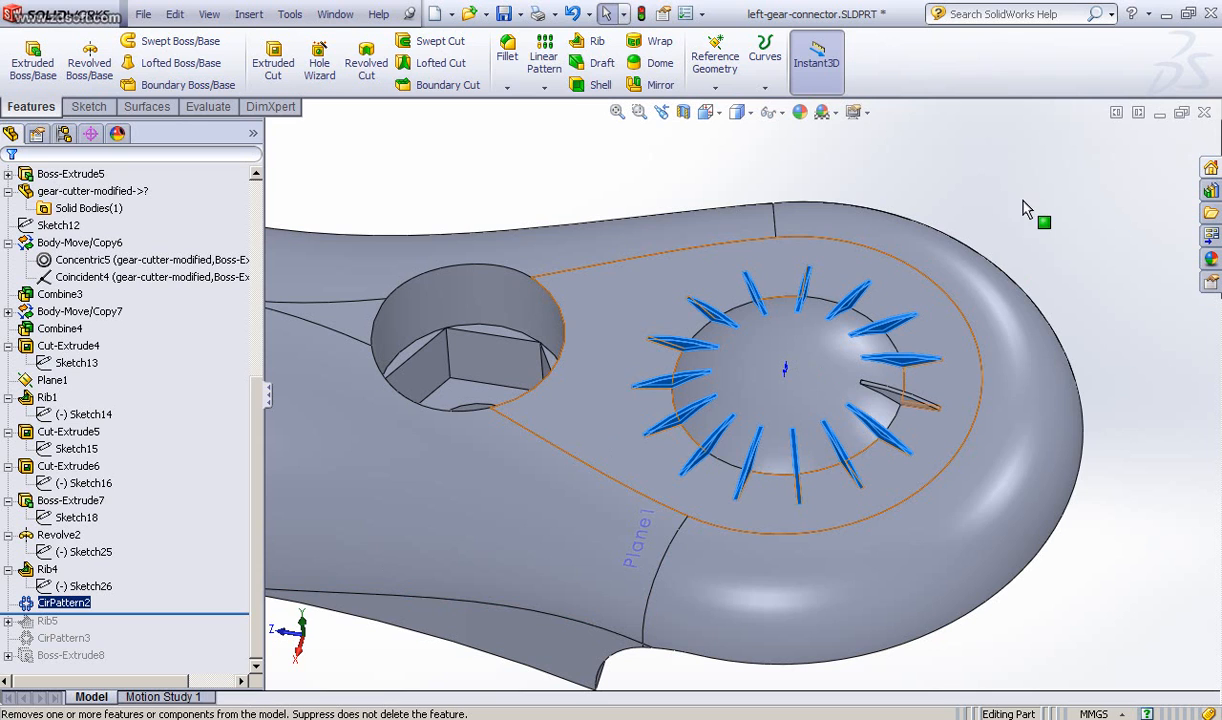
{"action": "middle_click_drag", "start_coordinate": [703, 385], "coordinate": [655, 423]}
- Open the definition of CirPattern2, review its axis edge, angle, instance count and patterned feature, and close it
{"action": "left_click", "coordinate": [30, 637]}
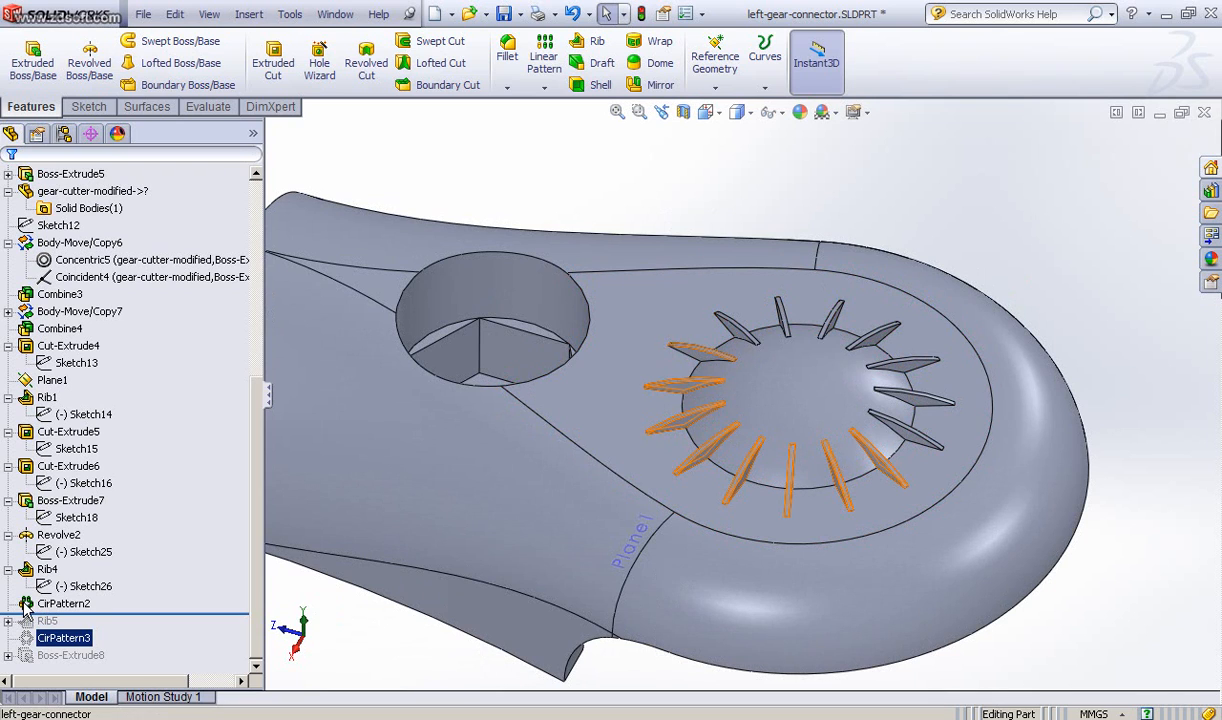
{"action": "left_click", "coordinate": [27, 603]}
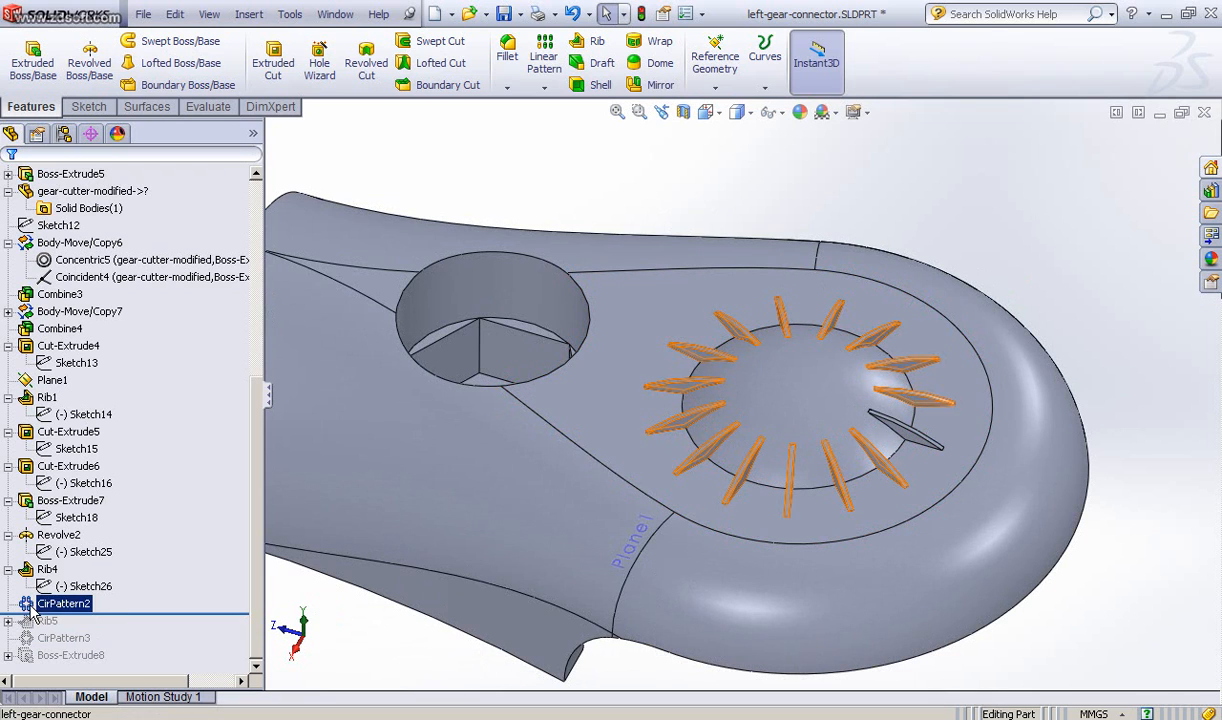
{"action": "left_click", "coordinate": [43, 552]}
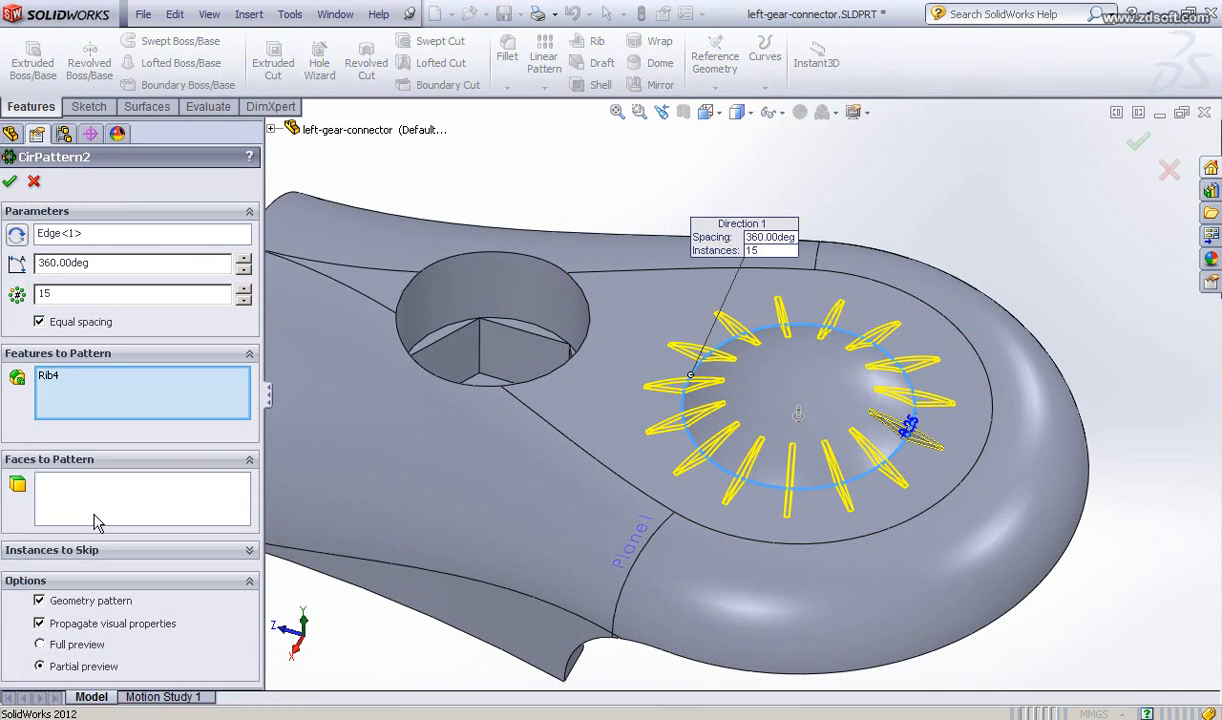
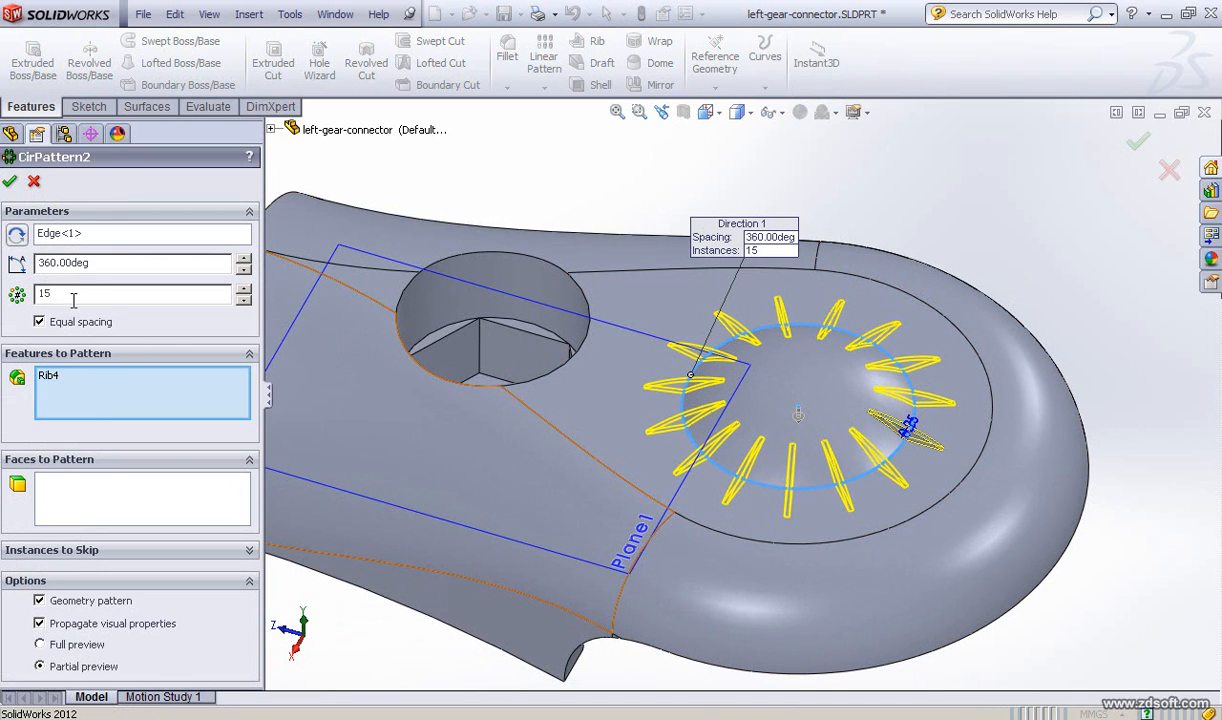
{"action": "left_click", "coordinate": [10, 183]}
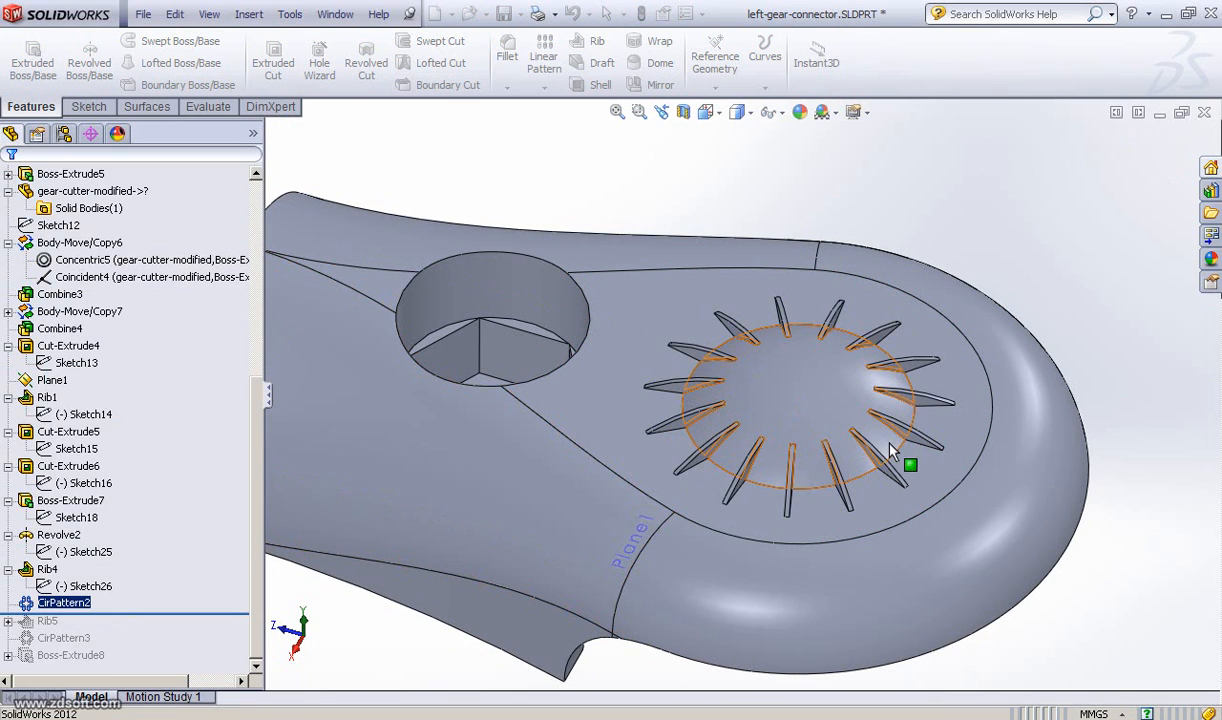
- Roll the history forward past Rib5 and examine the highlighted rib beside the central post on the part's underside
{"action": "middle_click_drag", "start_coordinate": [702, 442], "coordinate": [625, 488]}
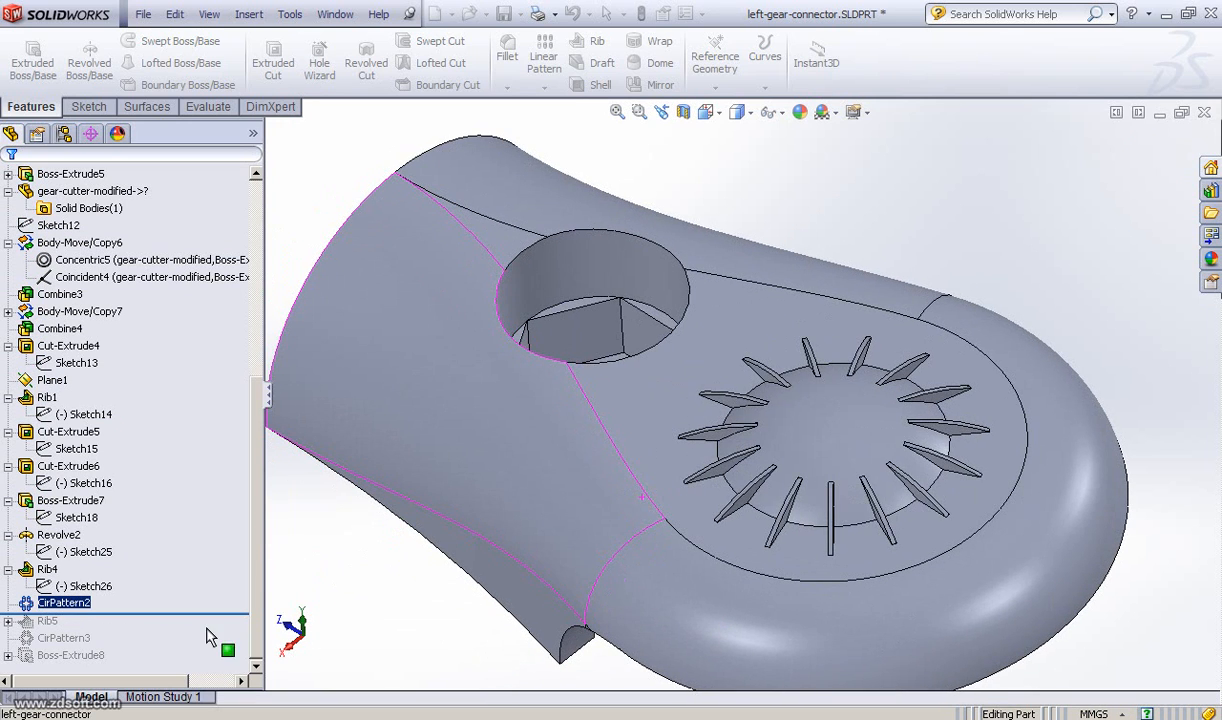
{"action": "left_click_drag", "start_coordinate": [193, 614], "coordinate": [194, 624]}
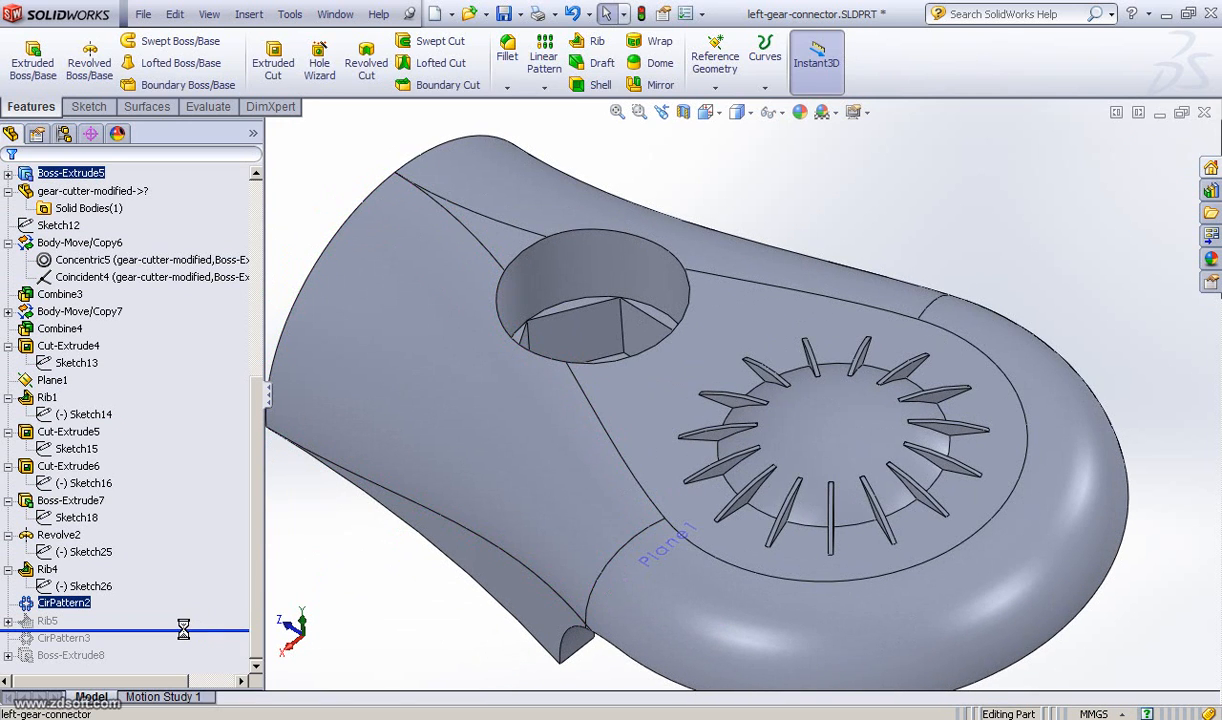
{"action": "left_click", "coordinate": [45, 622]}
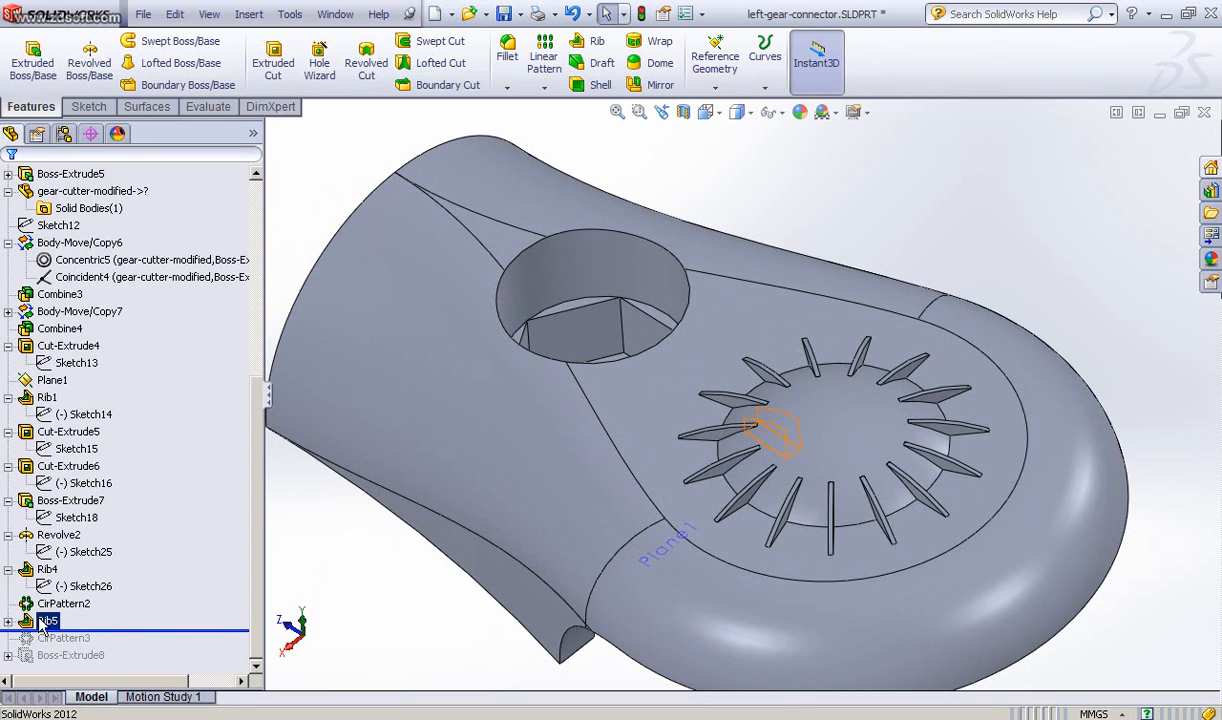
{"action": "scroll", "coordinate": [616, 514], "scroll_direction": "up", "scroll_amount": 1}
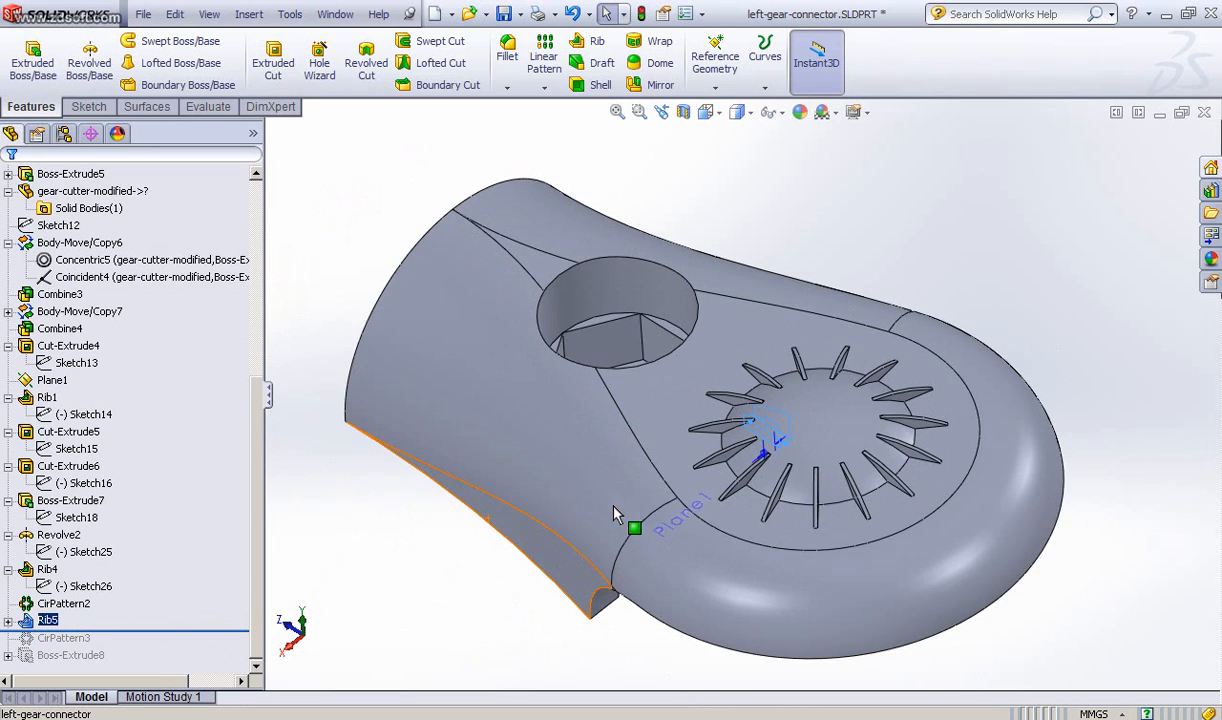
{"action": "middle_click_drag", "start_coordinate": [644, 495], "coordinate": [797, 170]}
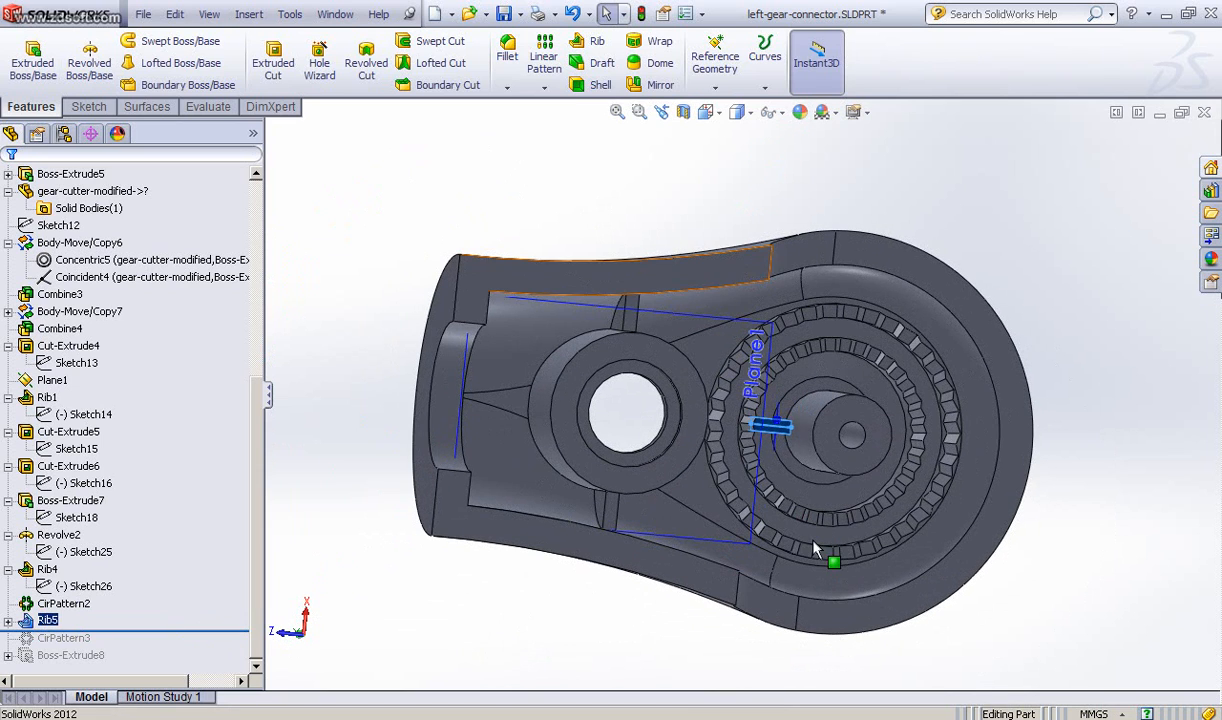
{"action": "middle_click_drag", "start_coordinate": [815, 549], "coordinate": [882, 467]}
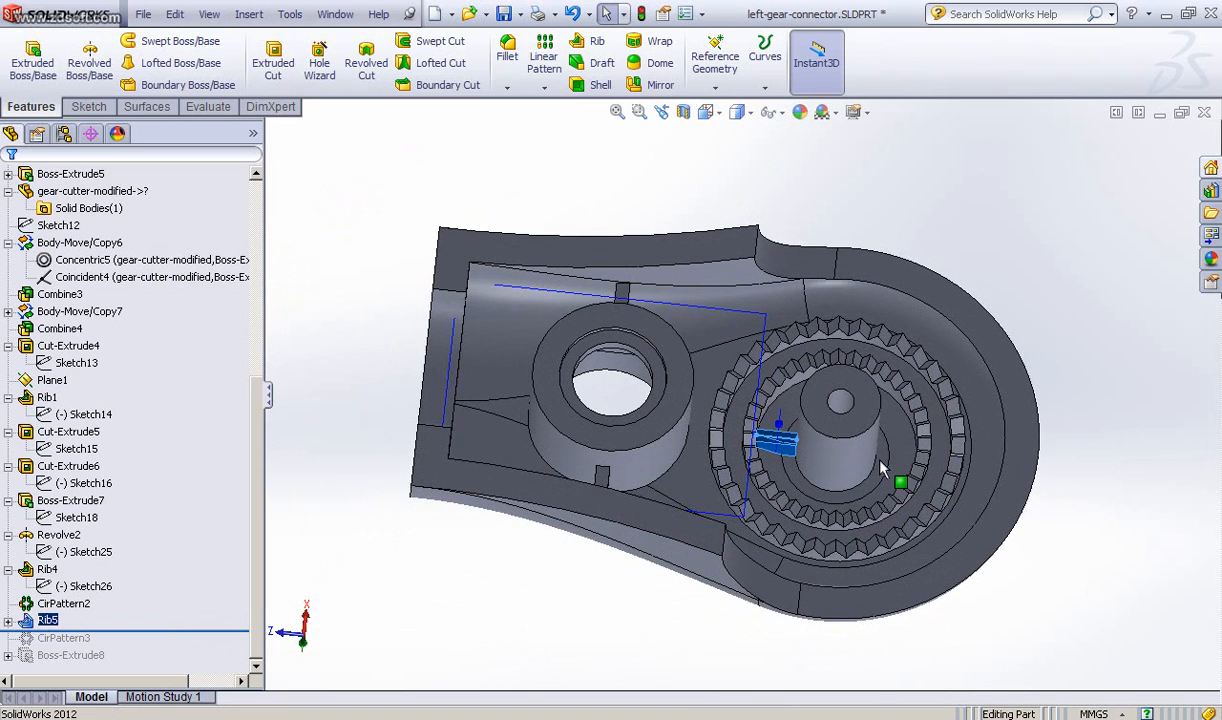
{"action": "scroll", "coordinate": [882, 467], "scroll_direction": "down", "scroll_amount": 2}
{"action": "scroll", "coordinate": [862, 482], "scroll_direction": "down", "scroll_amount": 2}
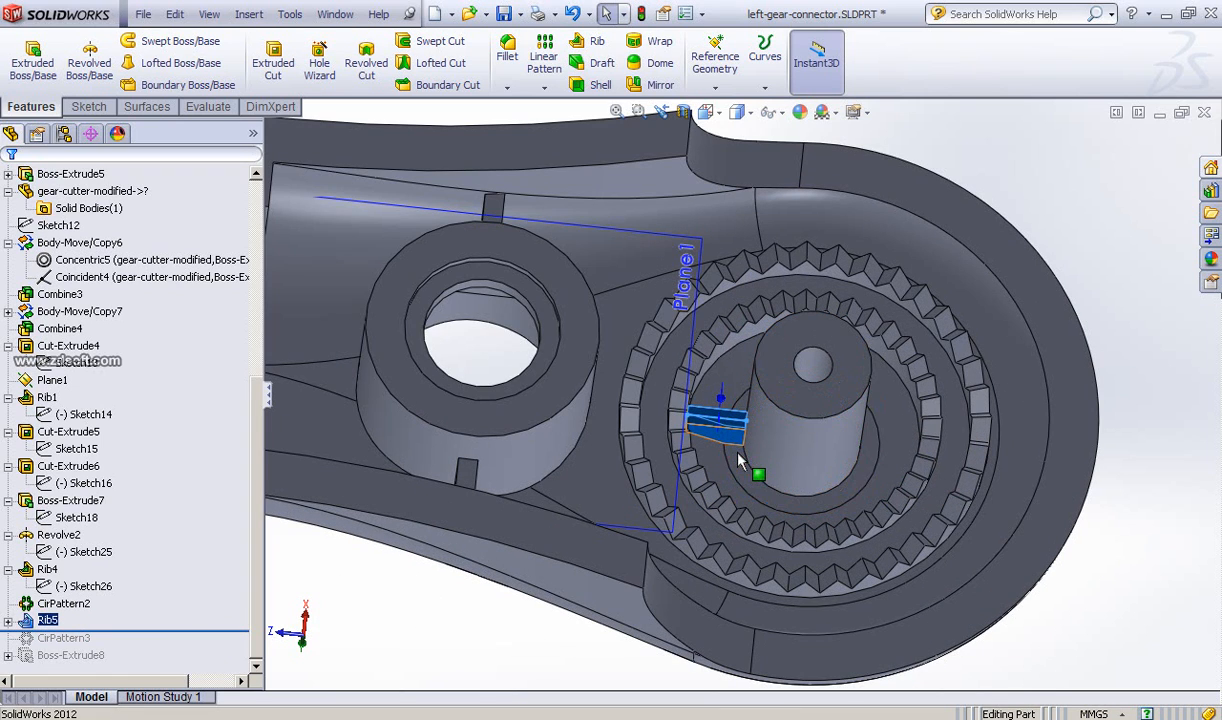
- Expand Rib5, open its Sketch27 for editing to examine the rib line, and exit the sketch
{"action": "left_click", "coordinate": [8, 620]}
{"action": "left_click", "coordinate": [76, 641]}
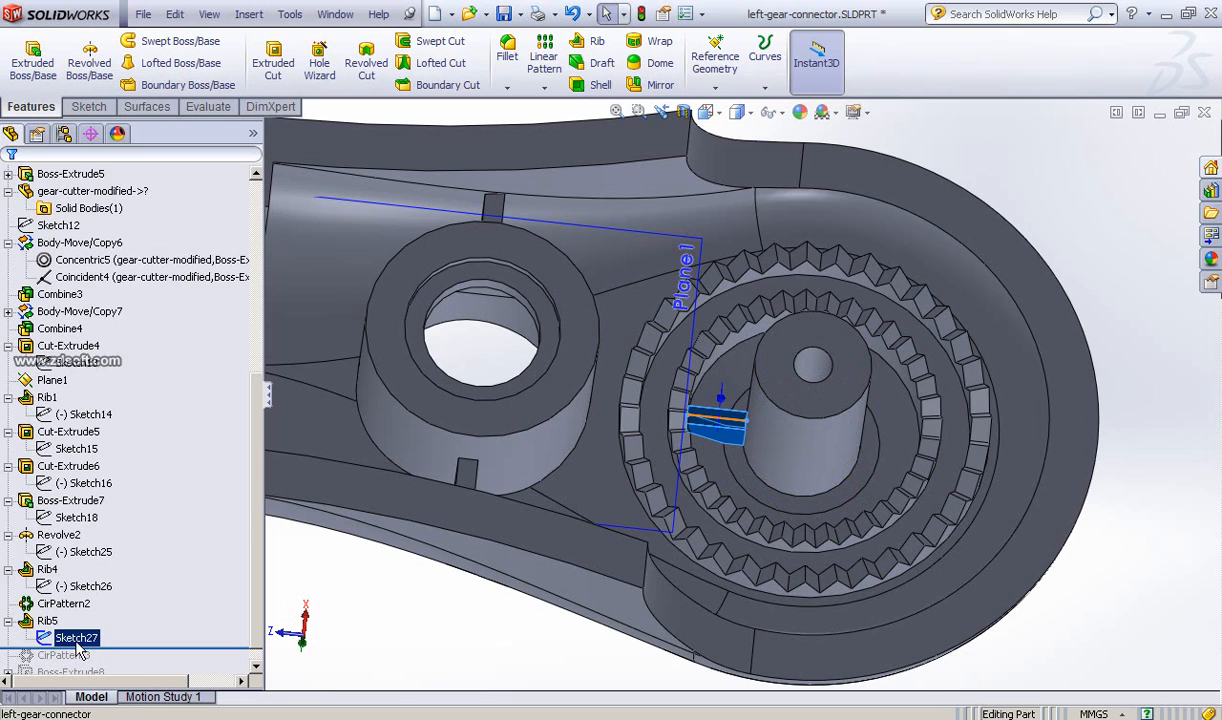
{"action": "left_click", "coordinate": [89, 584]}
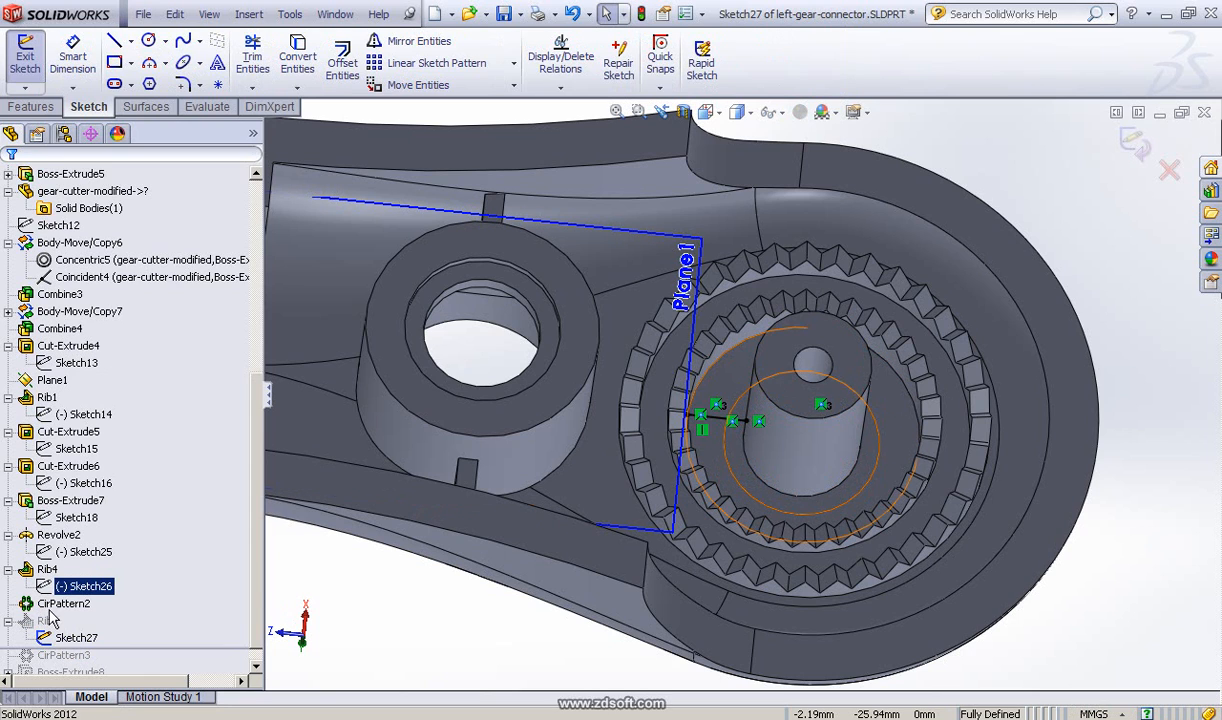
{"action": "left_click", "coordinate": [1133, 152]}
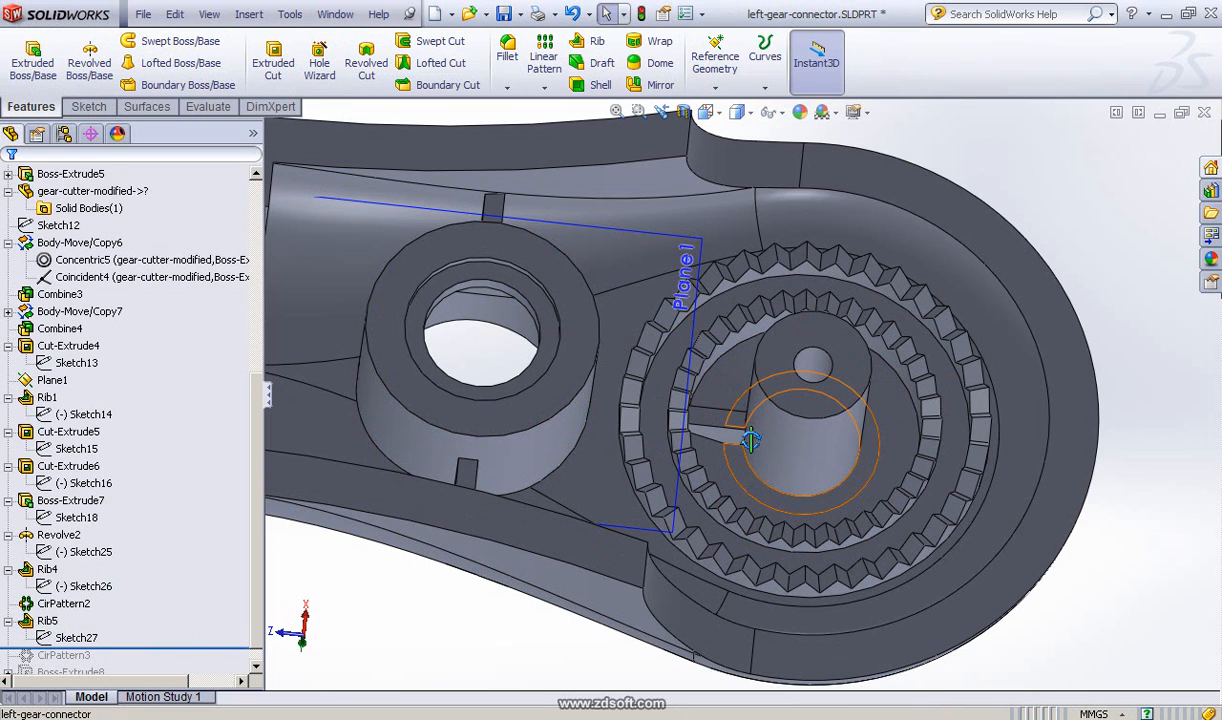
- Roll the history forward past CirPattern3 to include the circular pattern of ribs around the central post
{"action": "middle_click_drag", "start_coordinate": [751, 440], "coordinate": [750, 434]}
{"action": "left_click", "coordinate": [336, 564]}
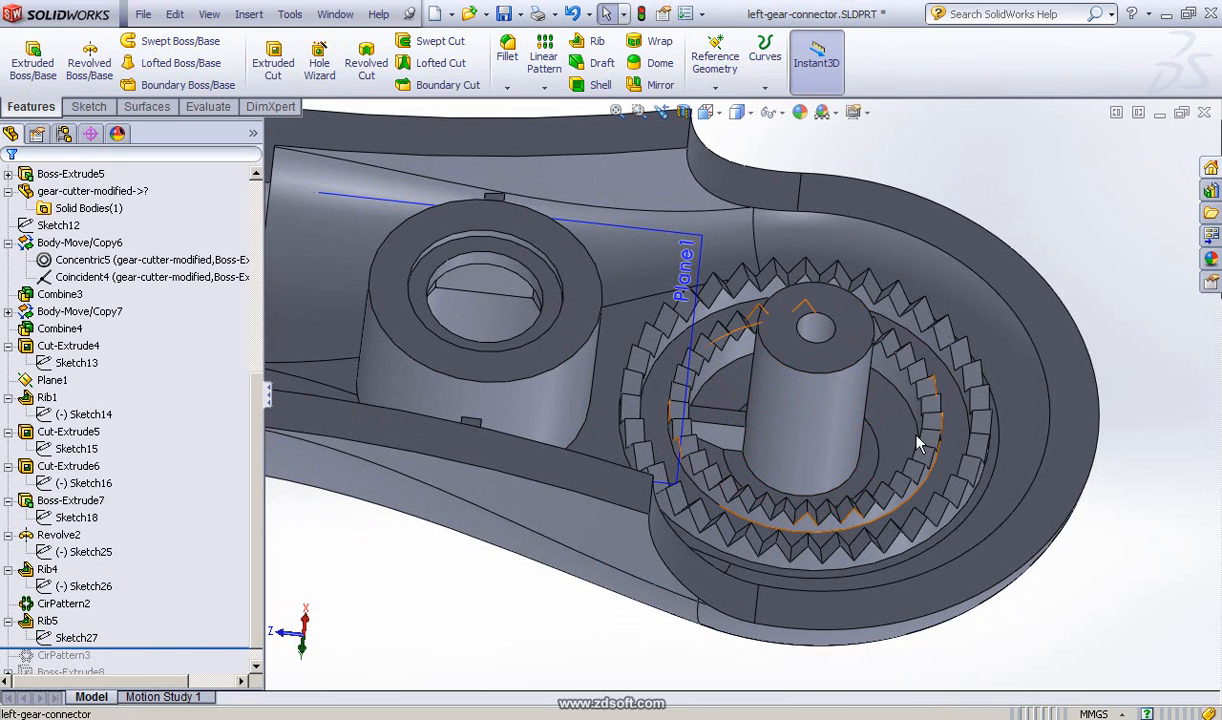
{"action": "scroll", "coordinate": [880, 455], "scroll_direction": "down", "scroll_amount": 3}
{"action": "middle_click_drag", "start_coordinate": [818, 462], "coordinate": [757, 507]}
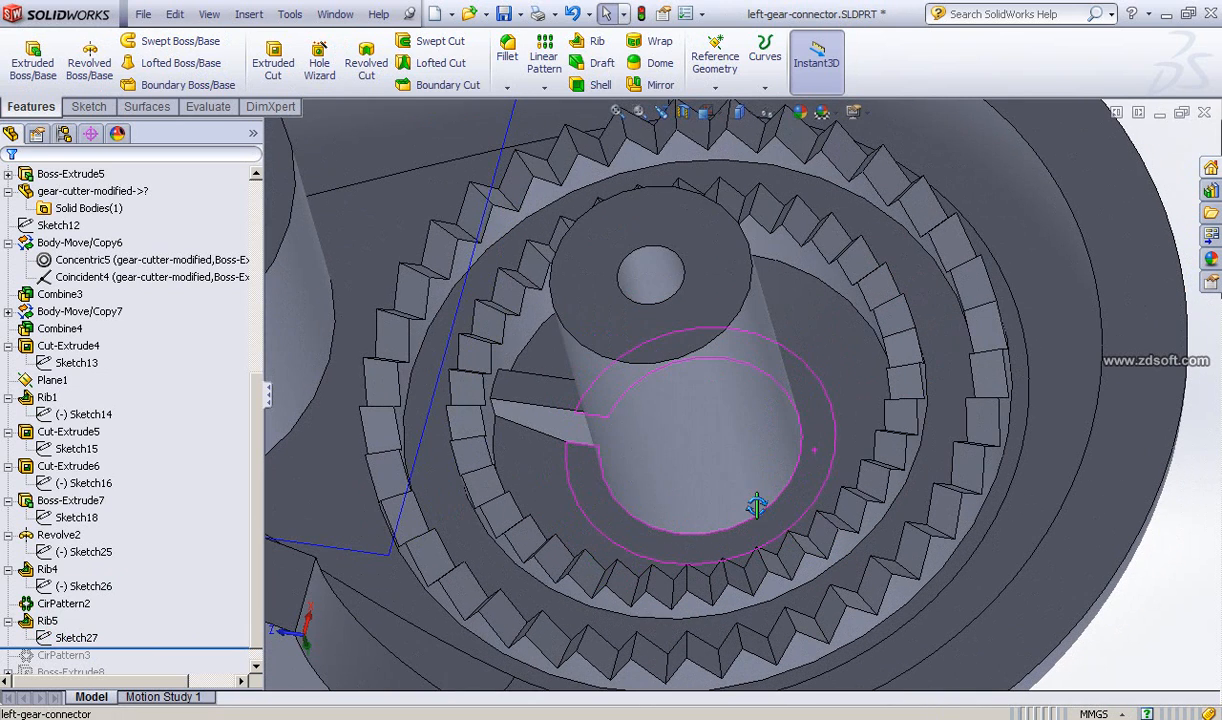
{"action": "left_click", "coordinate": [255, 667]}
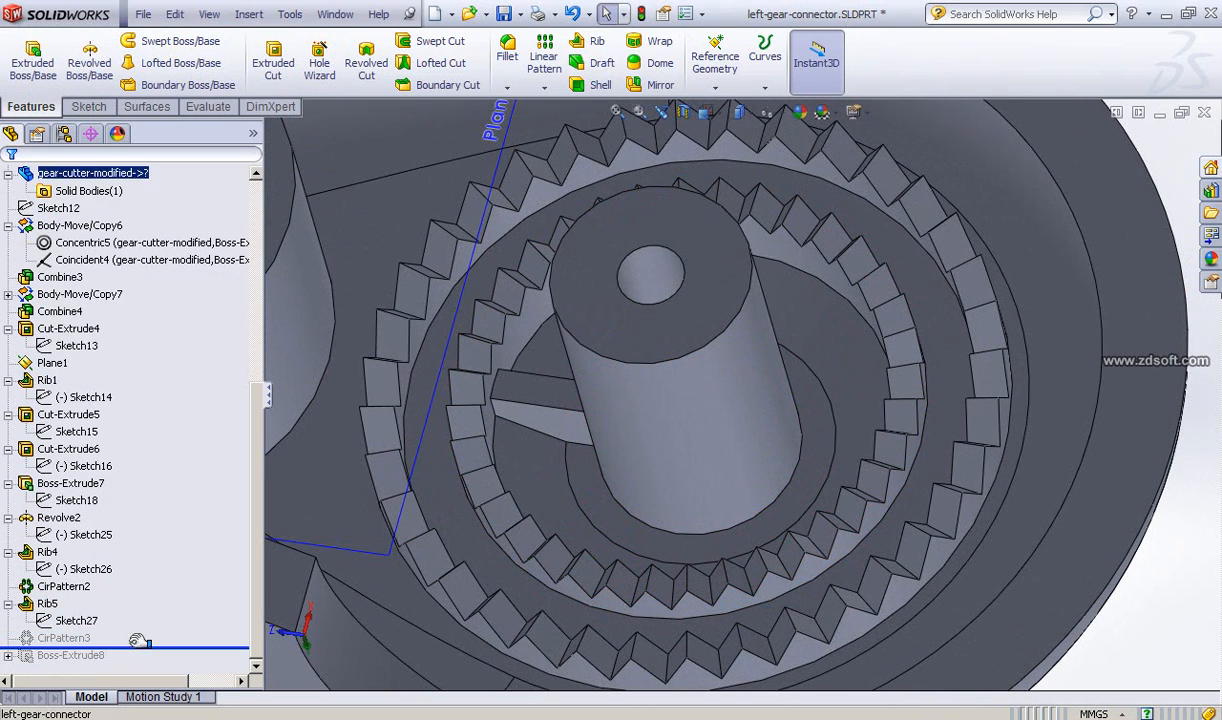
{"action": "left_click_drag", "start_coordinate": [131, 632], "coordinate": [132, 647]}
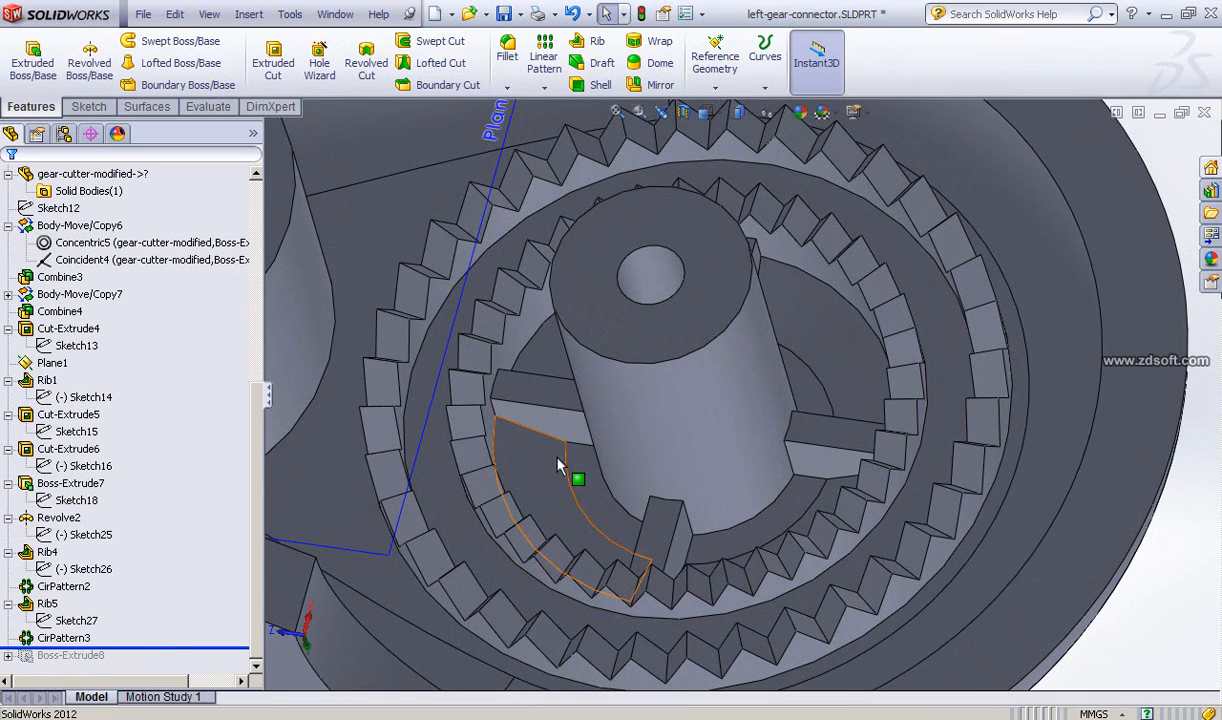
{"action": "scroll", "coordinate": [559, 460], "scroll_direction": "up", "scroll_amount": 1}
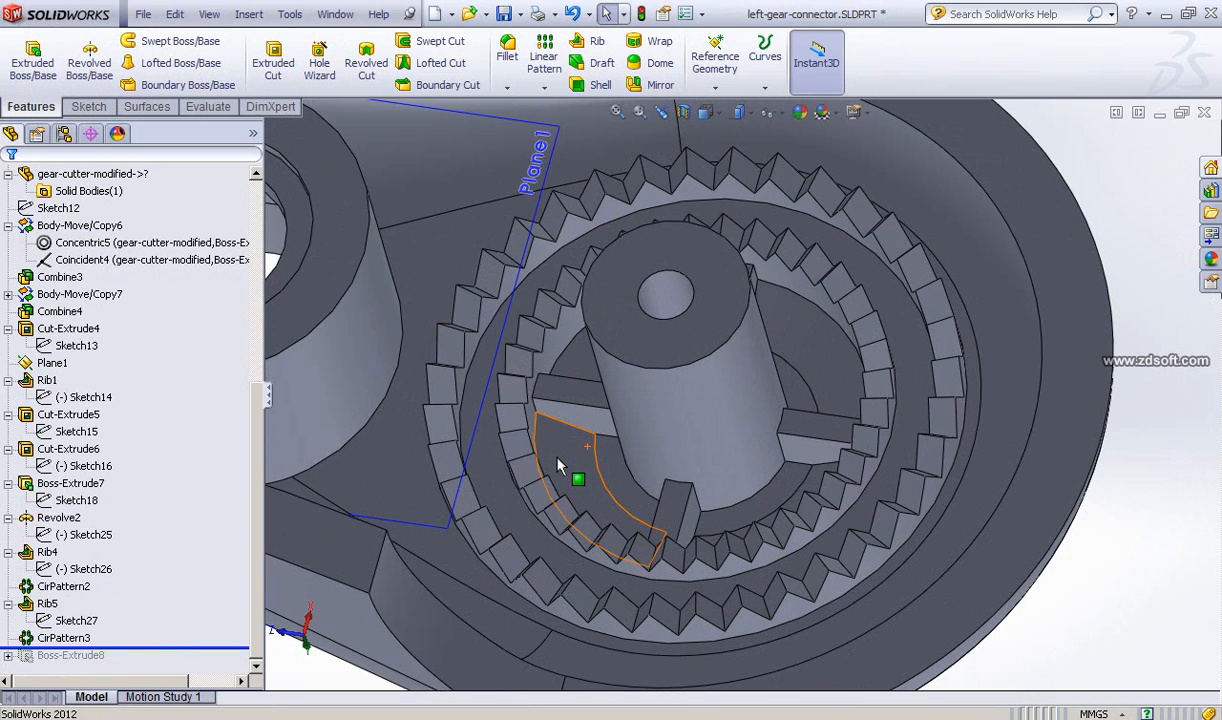
- Open the definition of CirPattern3, highlight the post edge used as its axis, and accept the pattern unchanged
{"action": "left_click", "coordinate": [63, 637]}
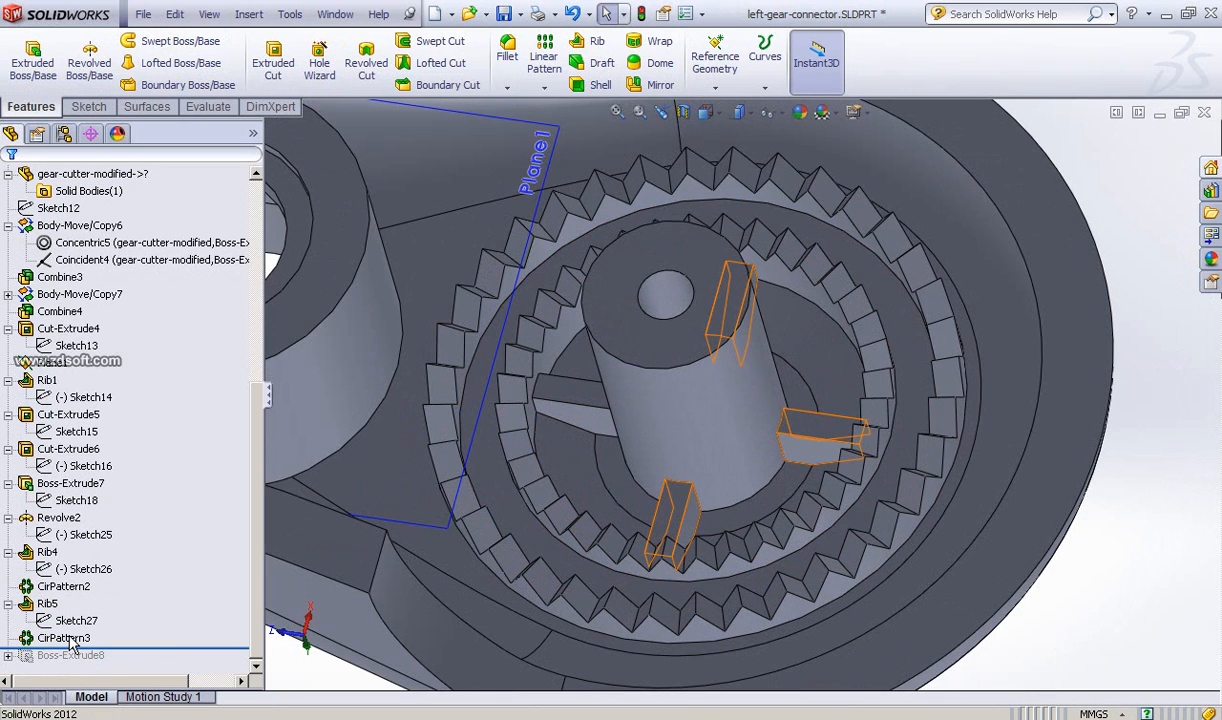
{"action": "left_click", "coordinate": [86, 579]}
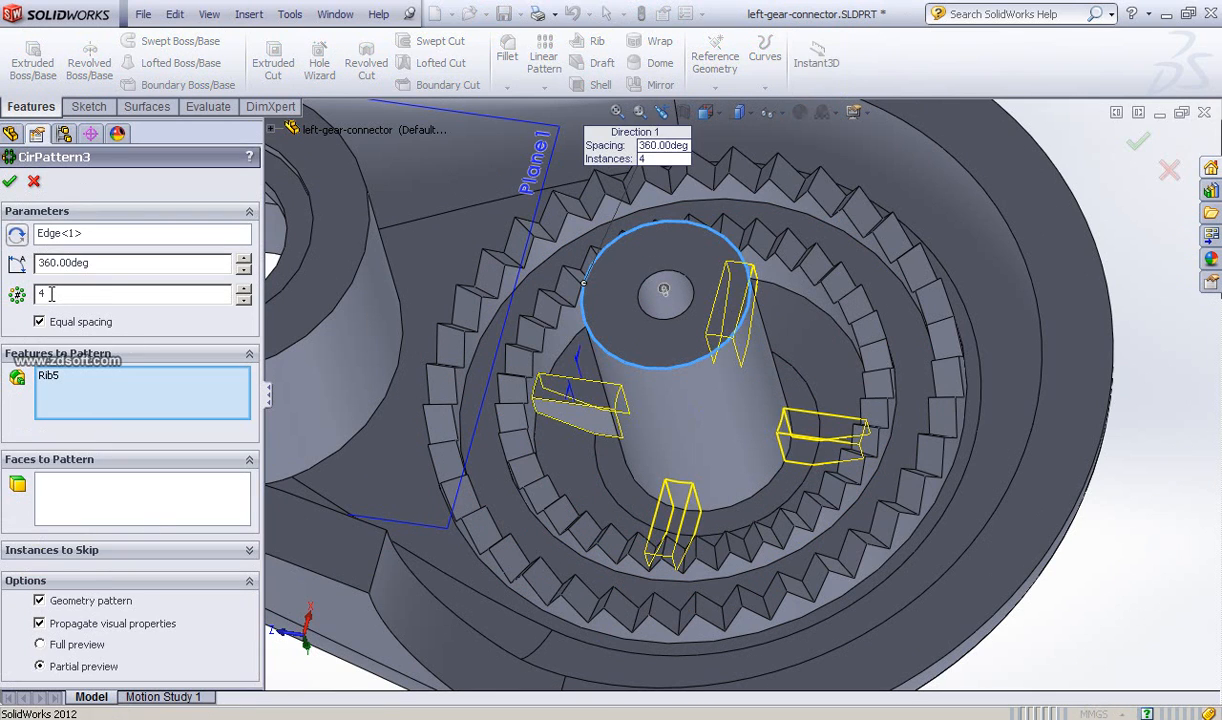
{"action": "left_click", "coordinate": [65, 236]}
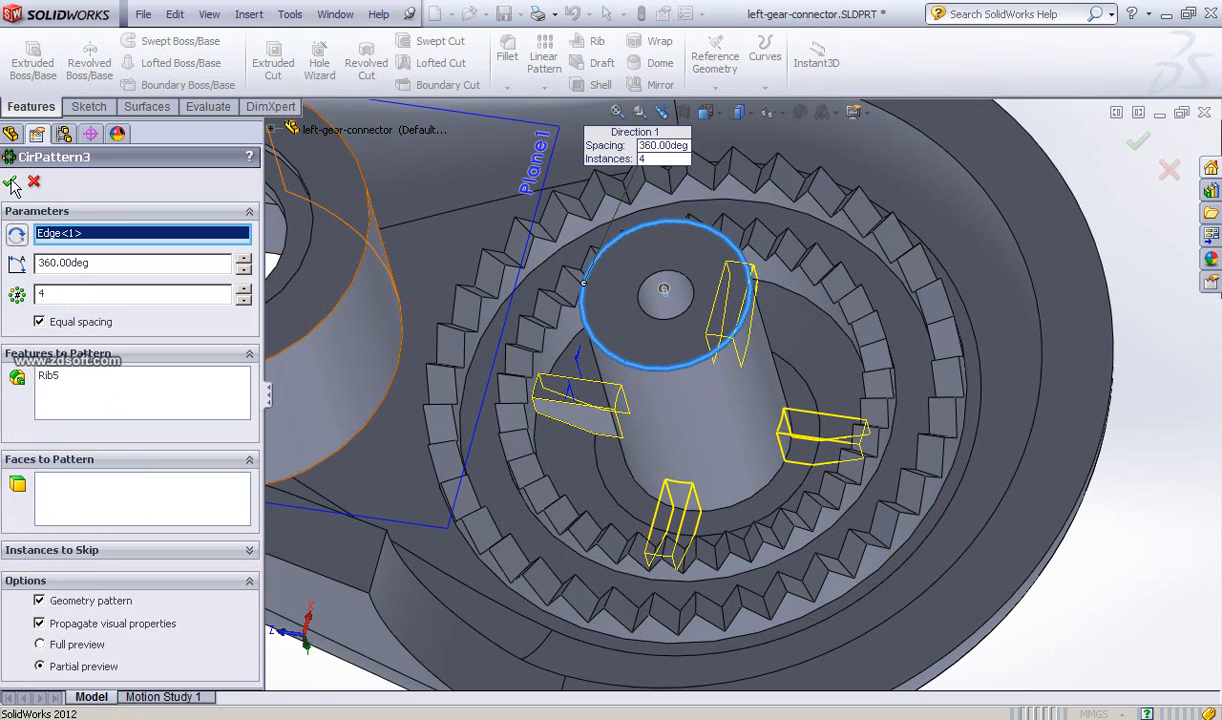
{"action": "key", "text": "Return"}
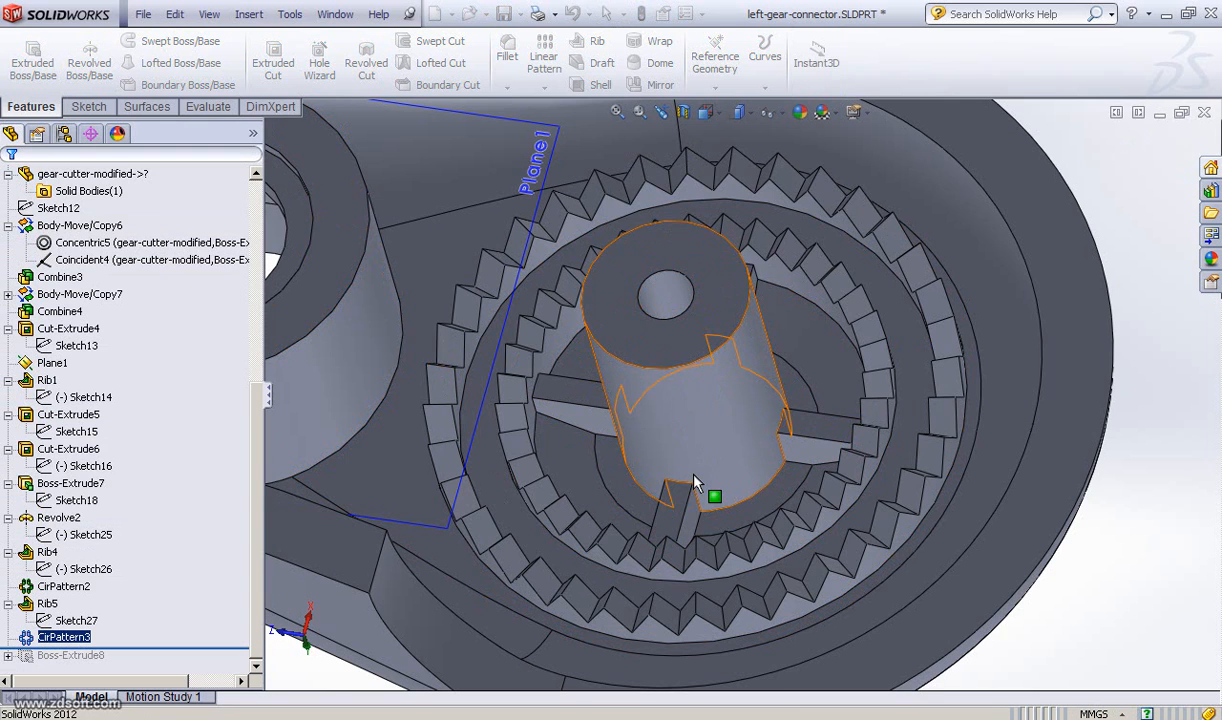
- Roll the history forward past Boss-Extrude8 and bring the extruded blocks at the part's open end into view
{"action": "scroll", "coordinate": [710, 492], "scroll_direction": "up", "scroll_amount": 5}
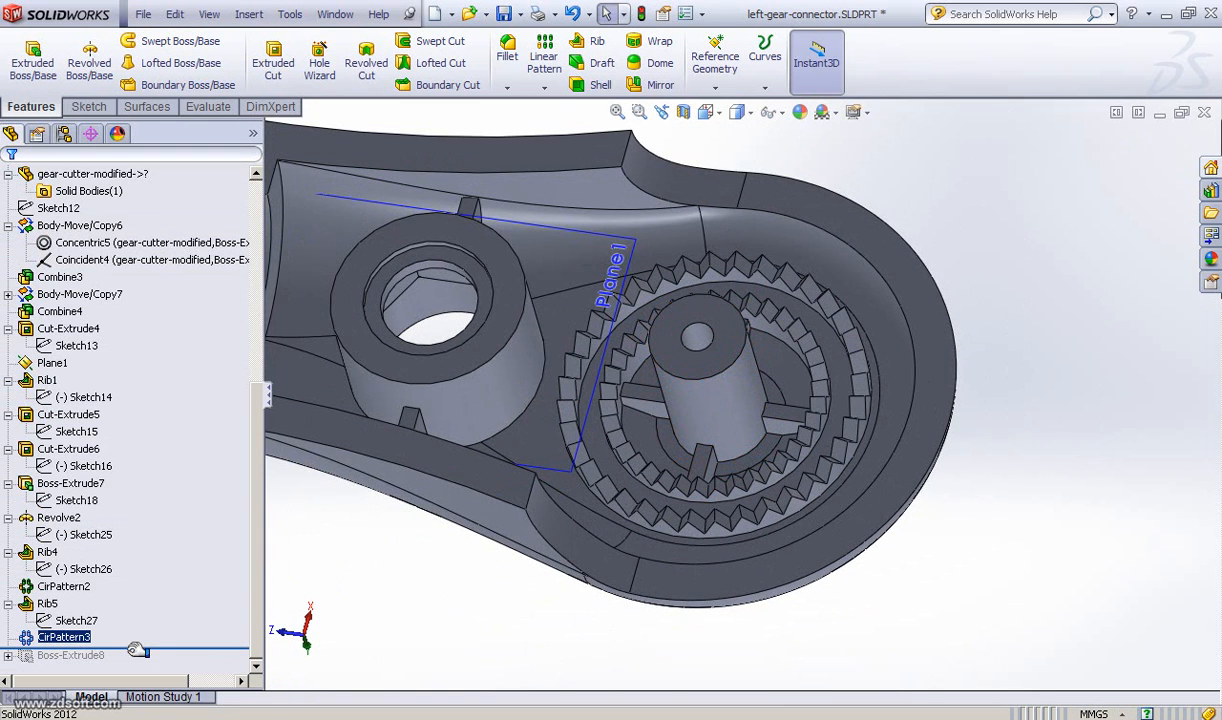
{"action": "left_click_drag", "start_coordinate": [137, 650], "coordinate": [136, 668]}
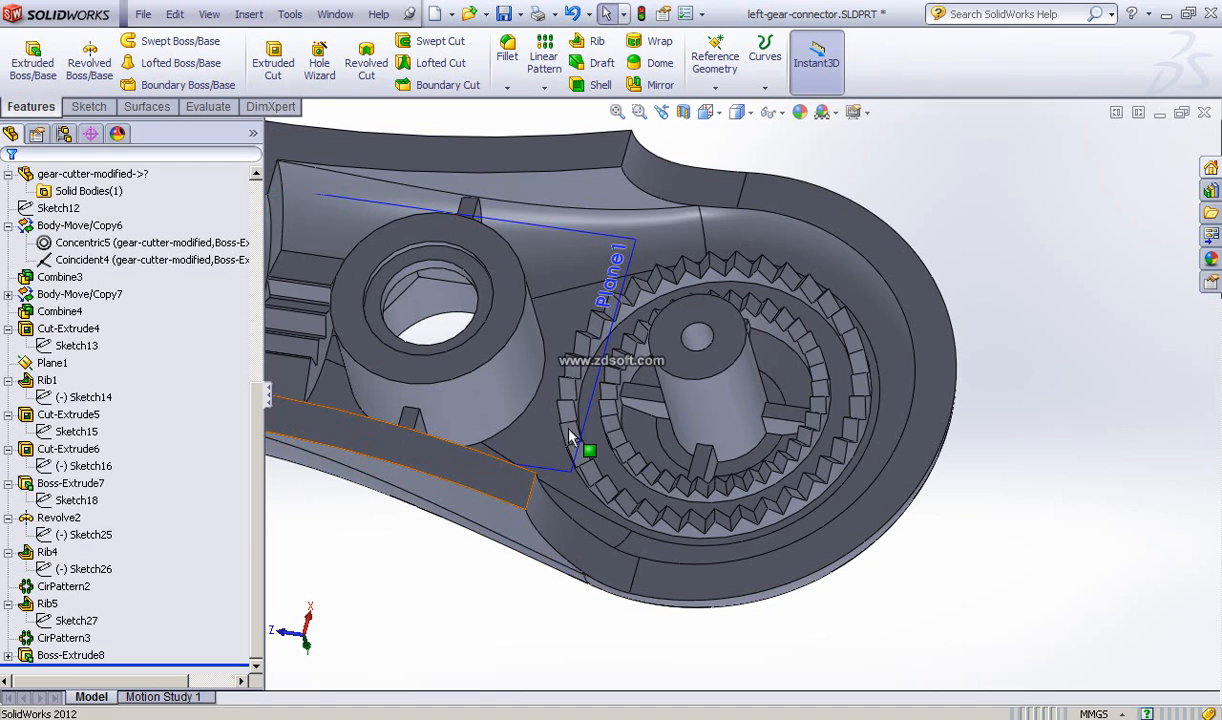
{"action": "middle_click_drag", "start_coordinate": [581, 442], "coordinate": [698, 421], "text": "ctrl"}
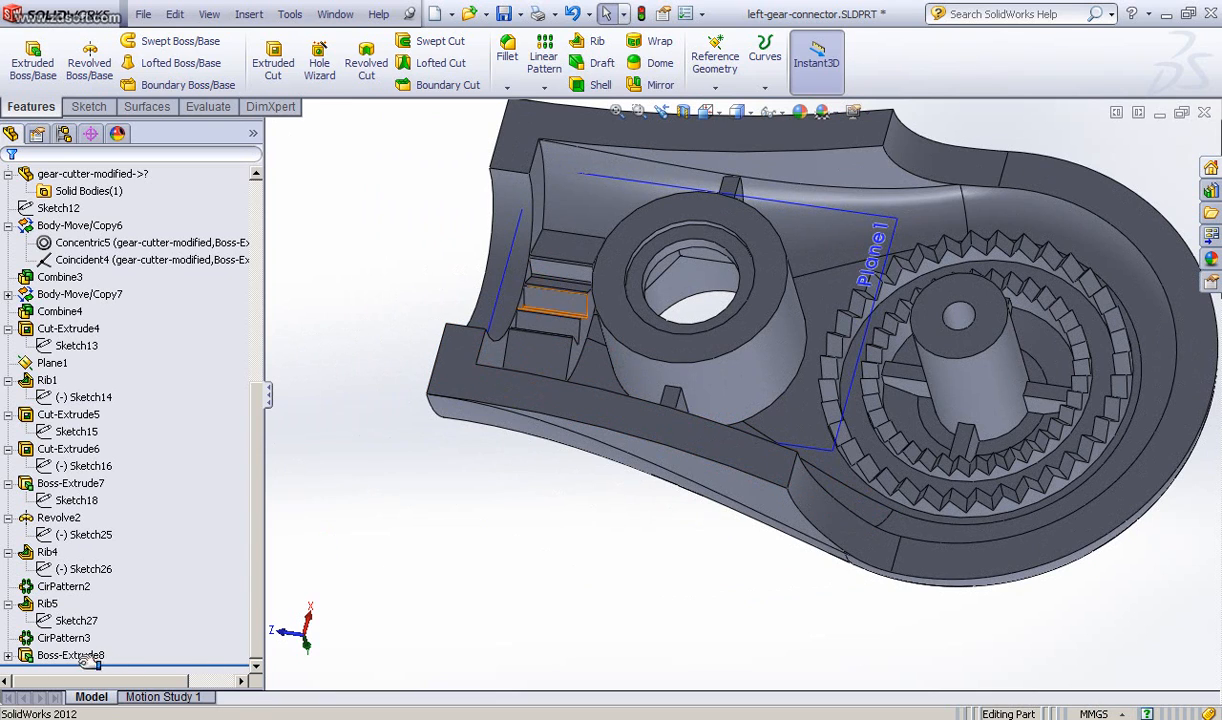
- Expand Boss-Extrude8, highlight its Sketch29, and examine the toothed profile against the extruded blocks at the part's open end
{"action": "left_click", "coordinate": [8, 657]}
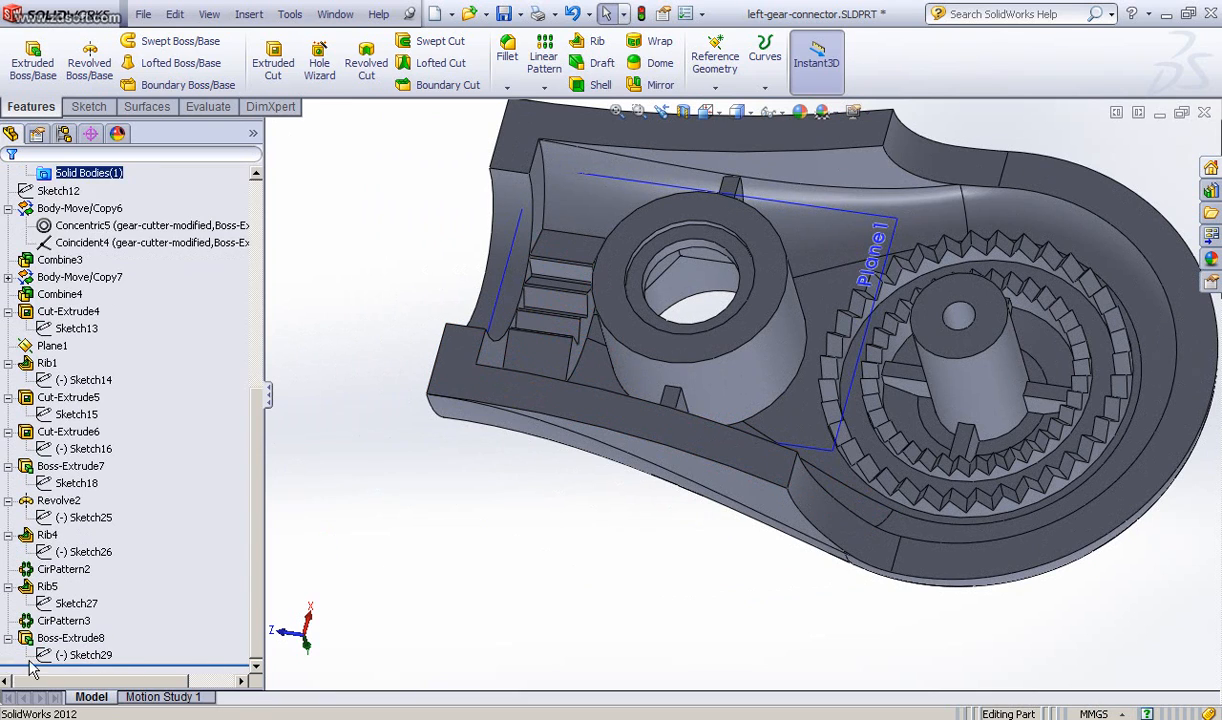
{"action": "left_click", "coordinate": [83, 655]}
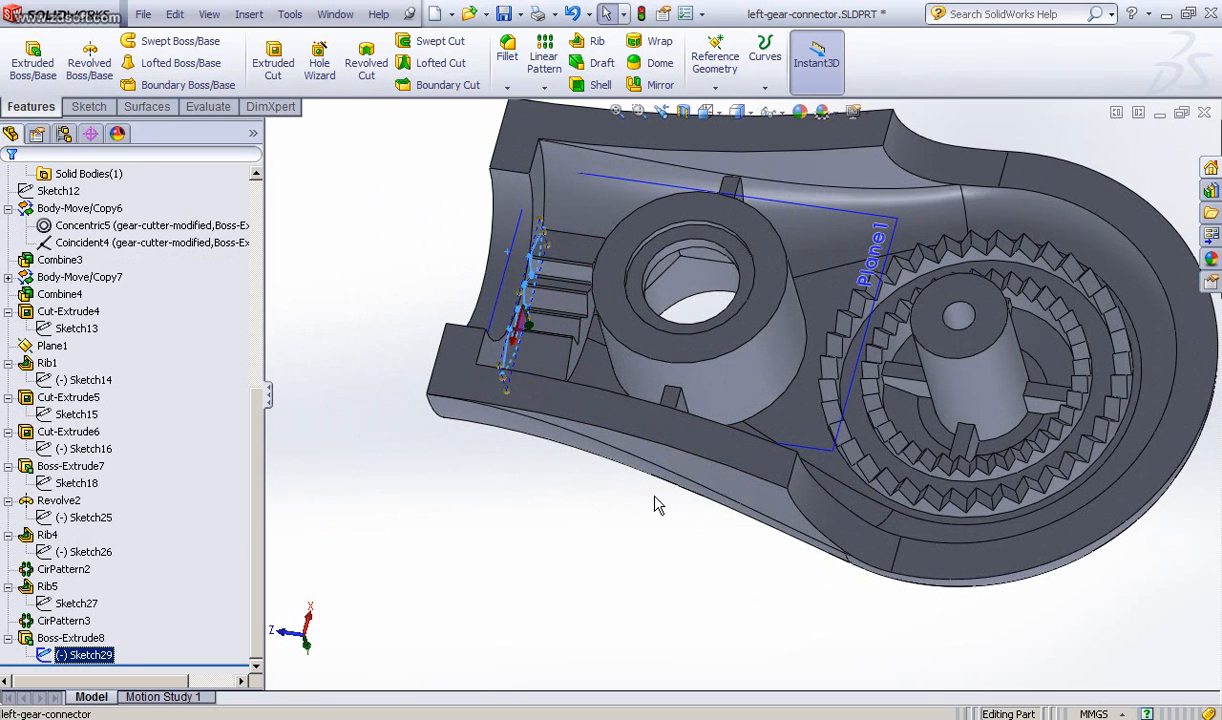
{"action": "middle_click_drag", "start_coordinate": [660, 500], "coordinate": [1003, 215]}
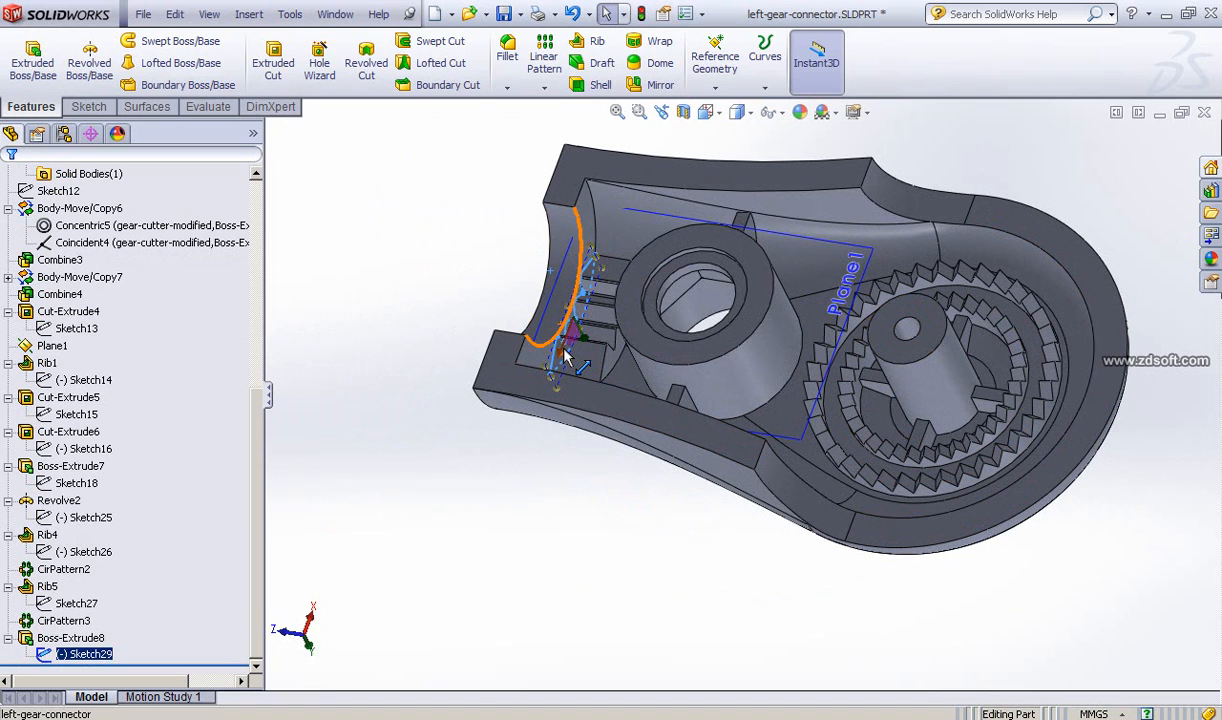
{"action": "scroll", "coordinate": [567, 355], "scroll_direction": "down", "scroll_amount": 2}
{"action": "scroll", "coordinate": [600, 335], "scroll_direction": "down", "scroll_amount": 3}
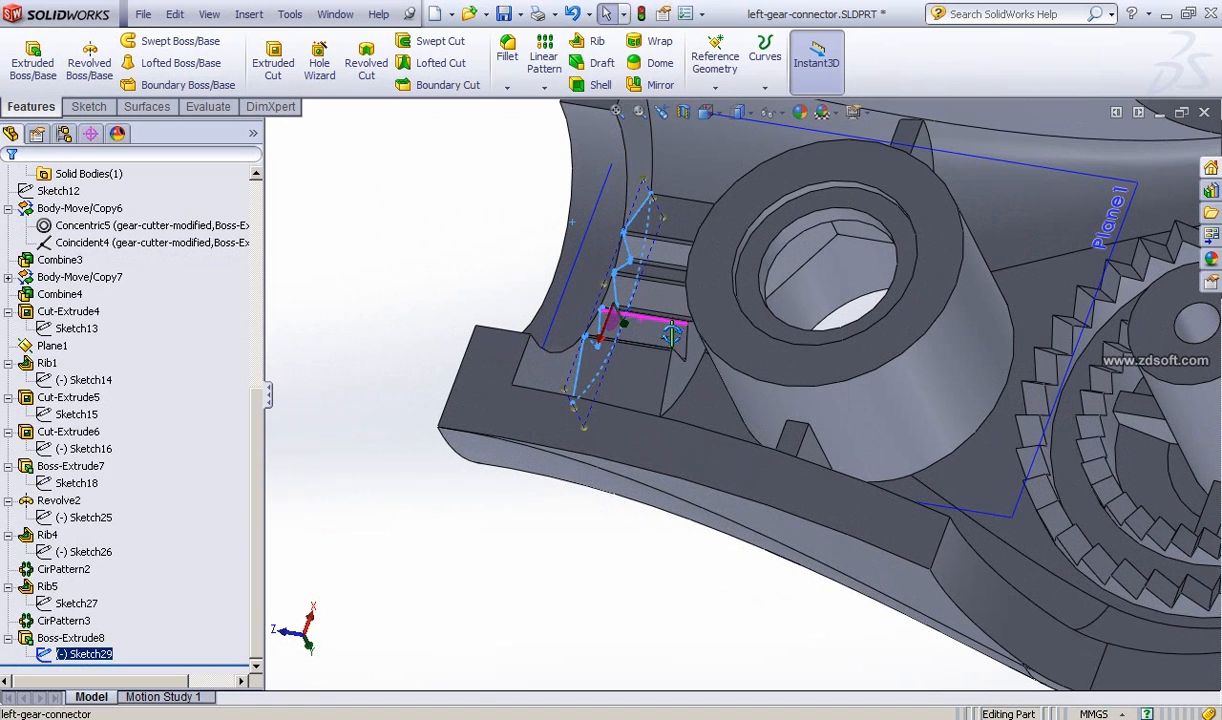
{"action": "mouse_move", "coordinate": [677, 338]}
{"action": "middle_mouse_down"}
{"action": "mouse_move", "coordinate": [677, 305]}
{"action": "mouse_move", "coordinate": [671, 346]}
{"action": "mouse_move", "coordinate": [644, 346]}
{"action": "mouse_move", "coordinate": [586, 312]}
{"action": "middle_mouse_up"}
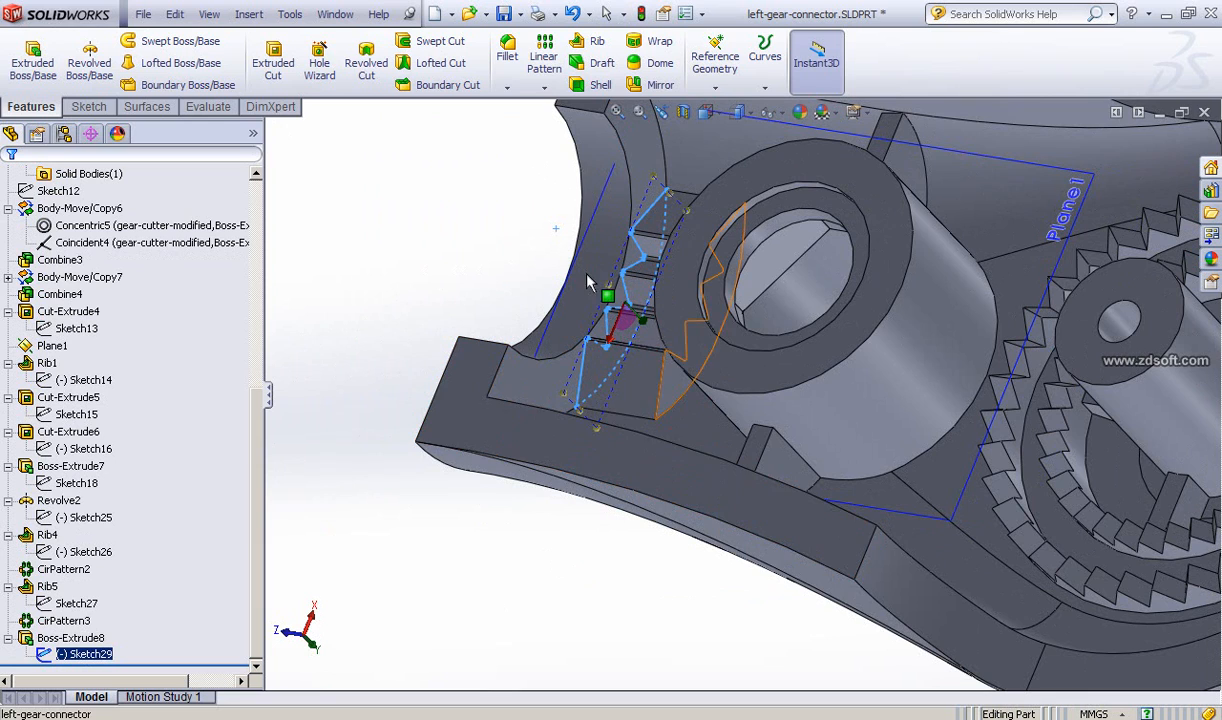
{"action": "scroll", "coordinate": [592, 276], "scroll_direction": "down", "scroll_amount": 1}
{"action": "scroll", "coordinate": [745, 395], "scroll_direction": "up", "scroll_amount": 2}
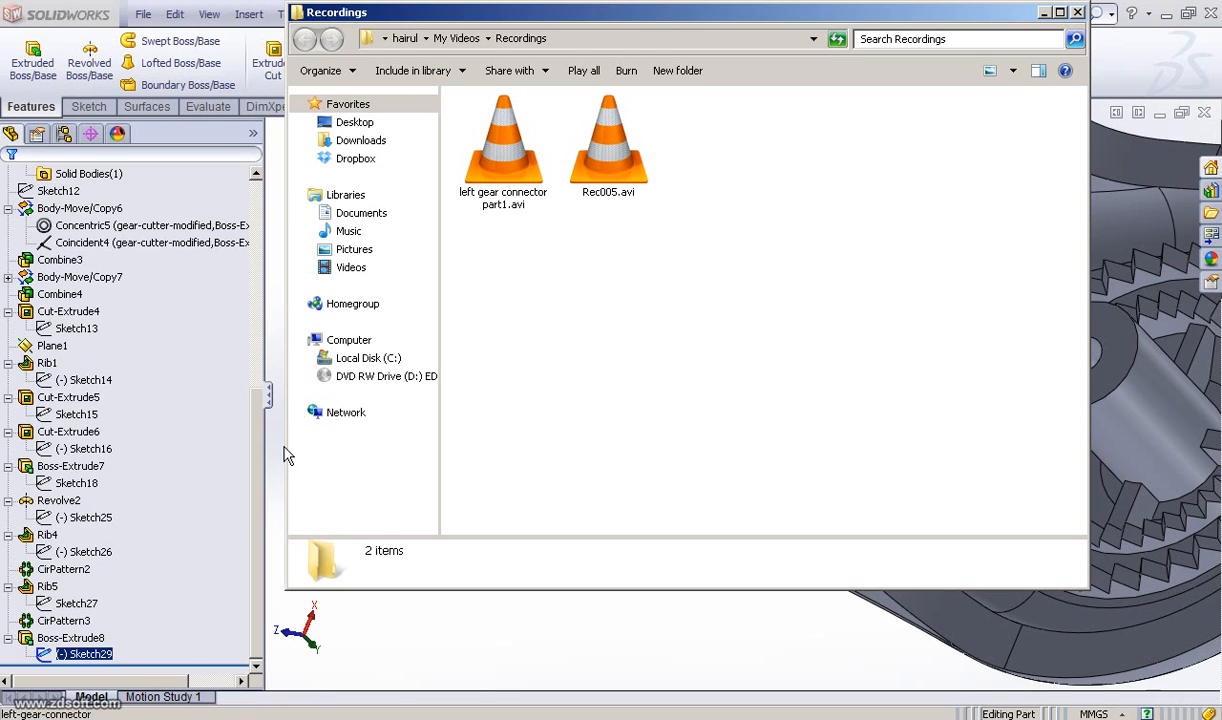
- Switch to Windows Explorer and open the photo 20131115_081706.jpg from the images2 folder on the Desktop
{"action": "left_click", "coordinate": [355, 122]}
{"action": "left_click", "coordinate": [578, 170]}
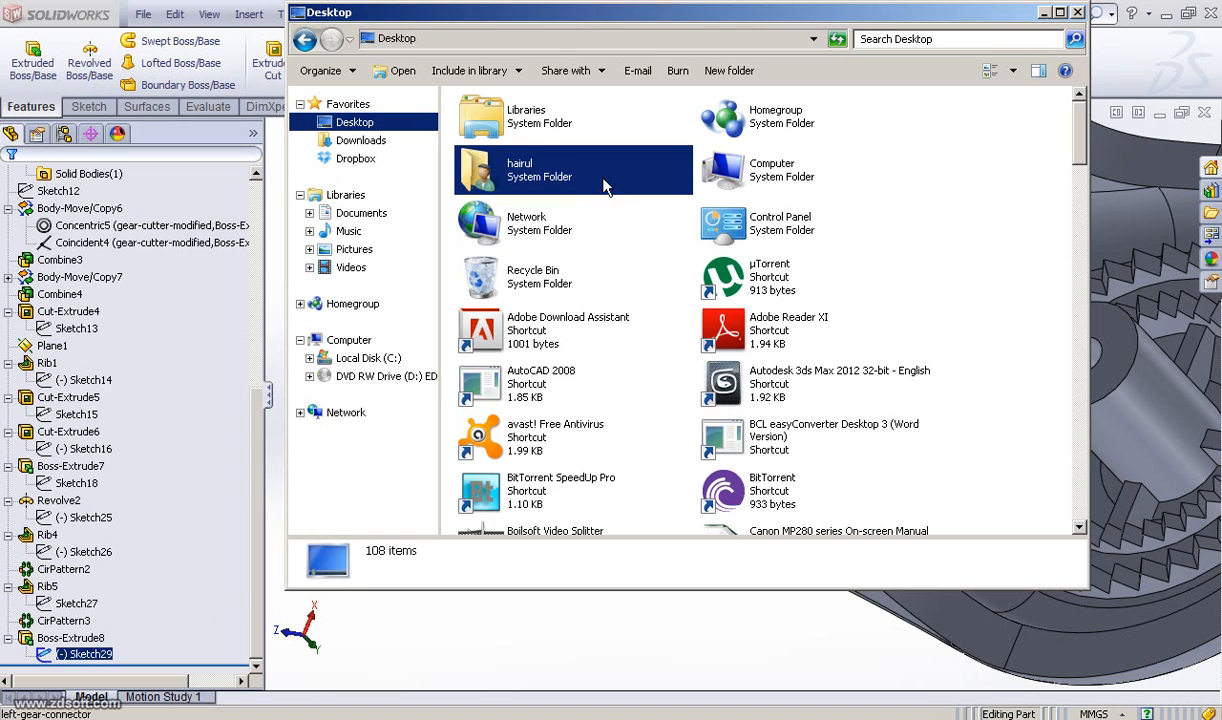
{"action": "left_click_drag", "start_coordinate": [1078, 145], "coordinate": [1040, 298]}
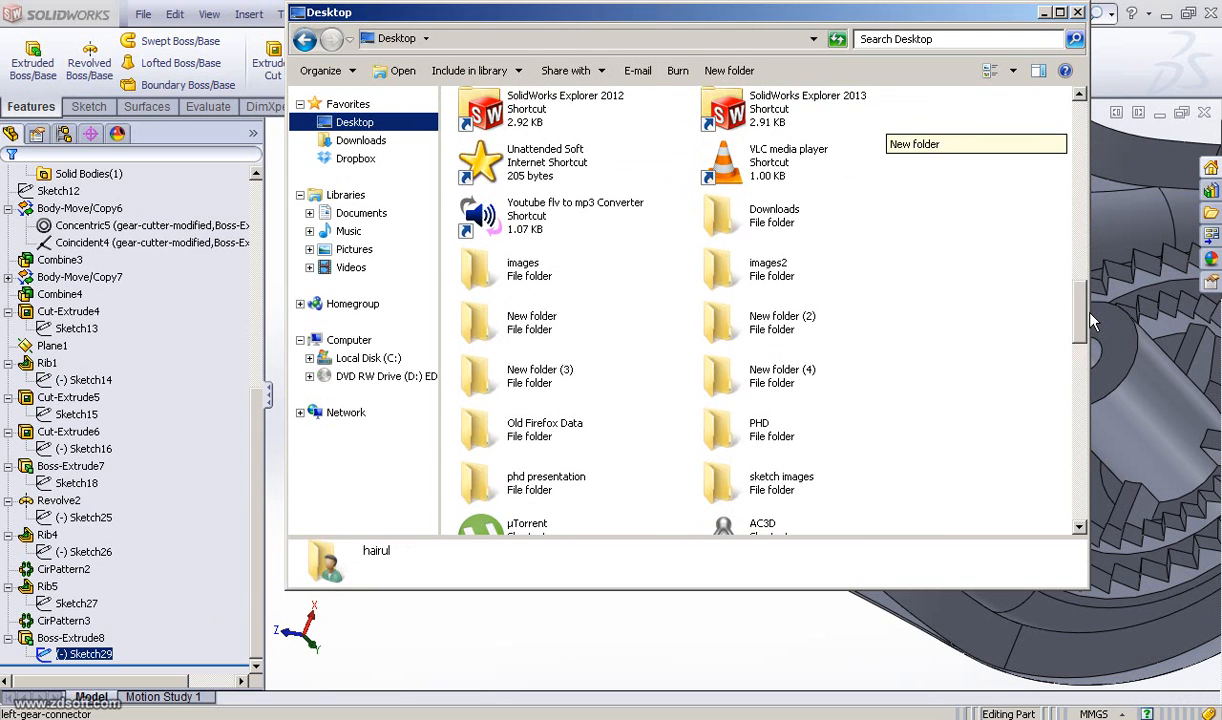
{"action": "left_click", "coordinate": [779, 284]}
{"action": "double_click", "coordinate": [779, 284]}
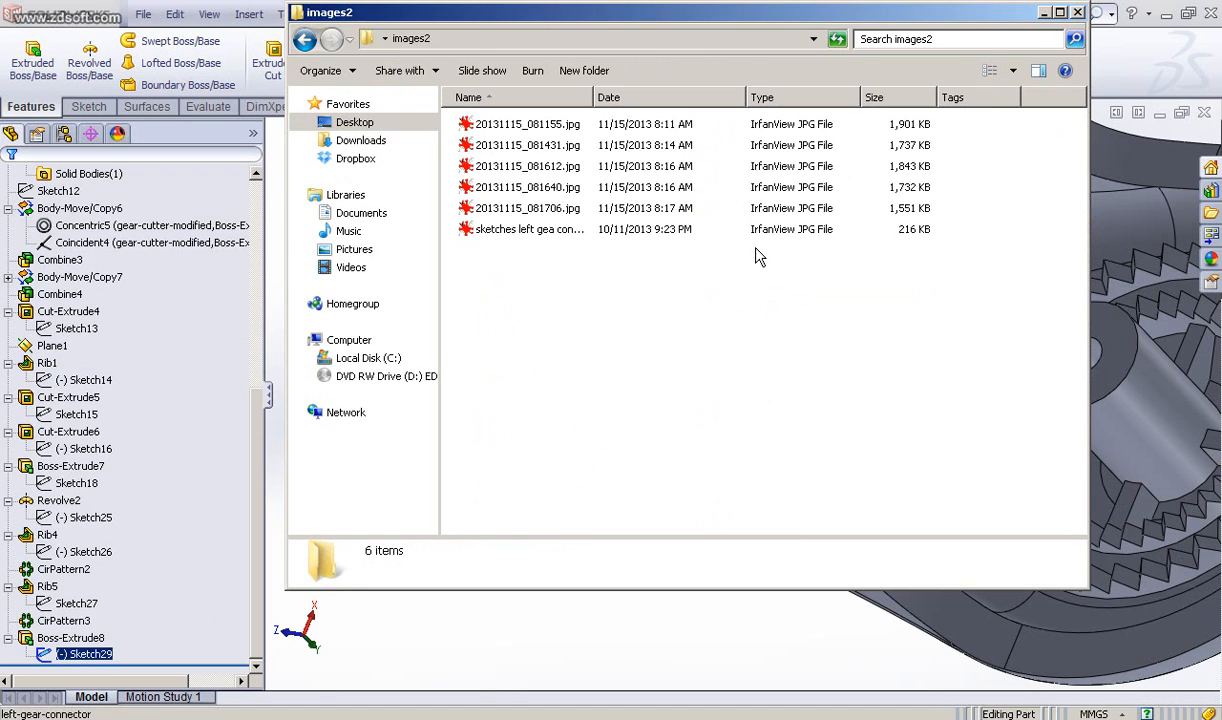
{"action": "double_click", "coordinate": [528, 214]}
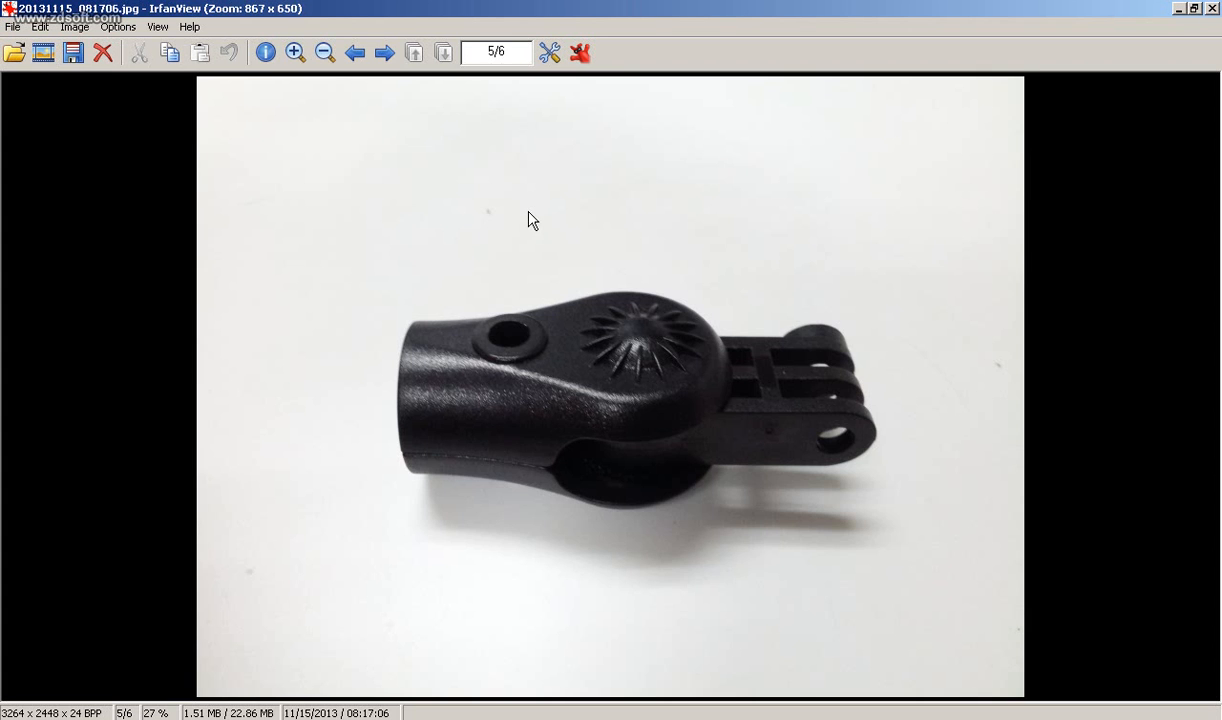
- Browse the reference images in IrfanView, from the hand-drawn outline sketch back through the photos of the assembled and disassembled connector
{"action": "left_click", "coordinate": [383, 53]}
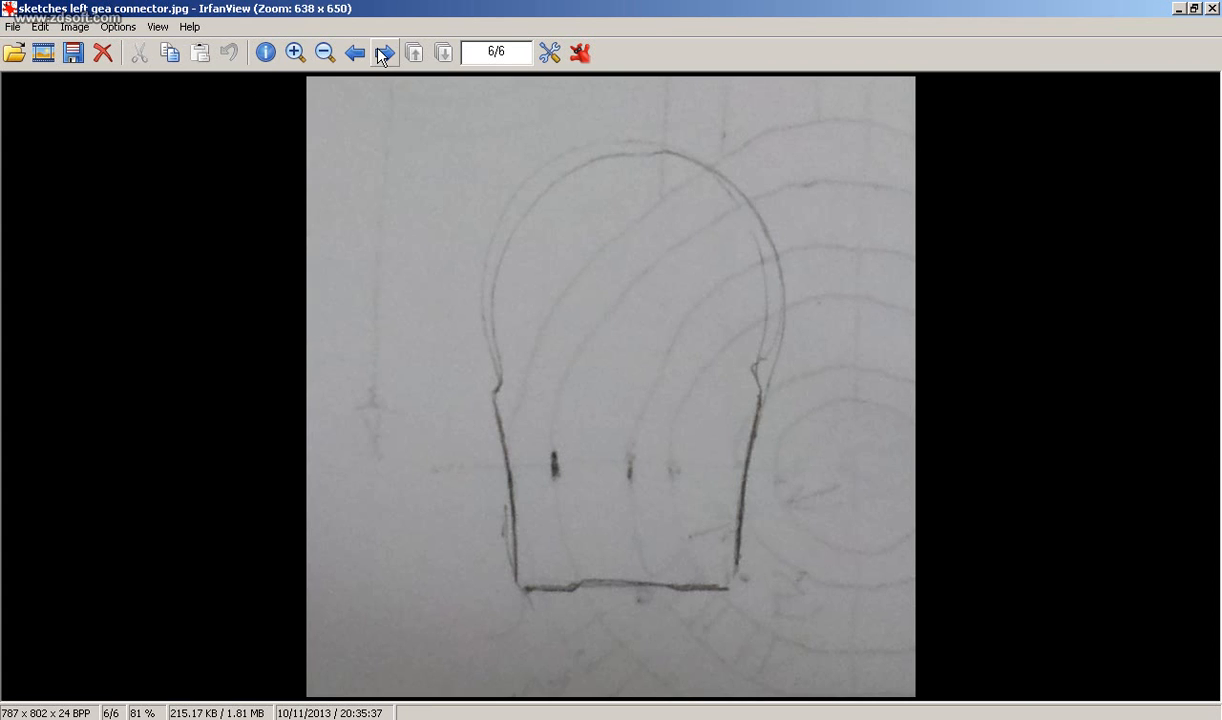
{"action": "left_click", "coordinate": [383, 53]}
{"action": "left_click", "coordinate": [377, 50]}
{"action": "left_click", "coordinate": [364, 59]}
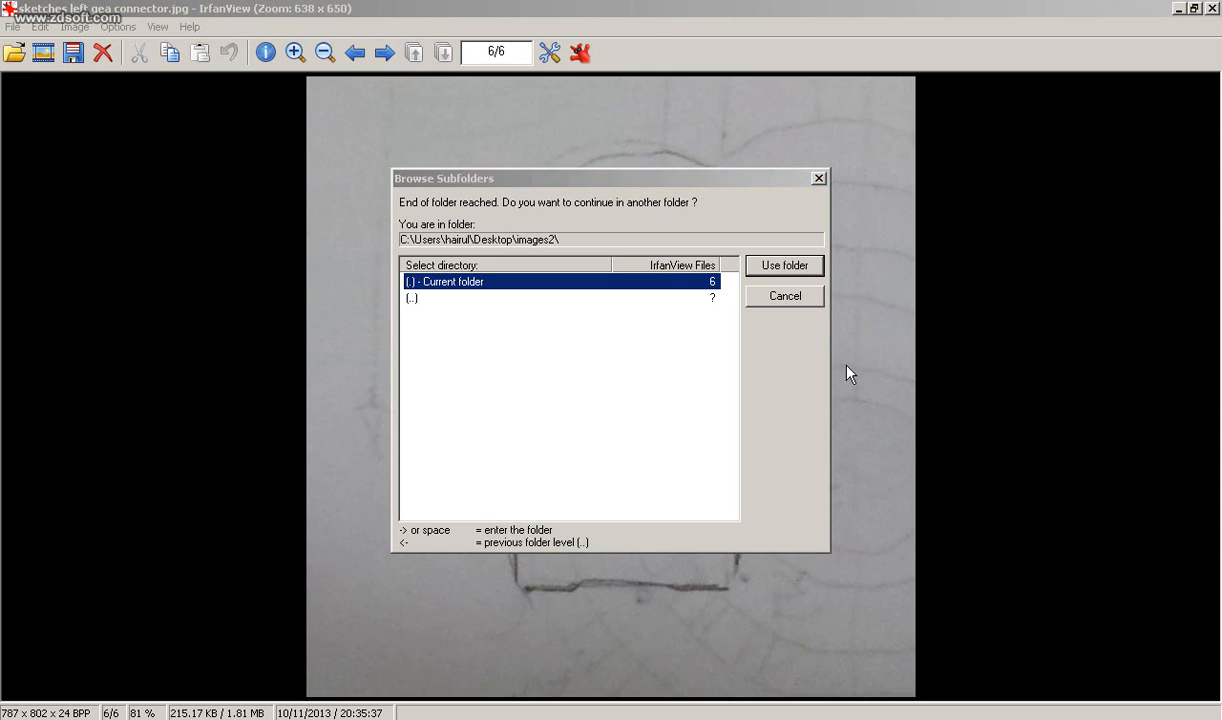
{"action": "left_click", "coordinate": [788, 298]}
{"action": "left_click", "coordinate": [364, 59]}
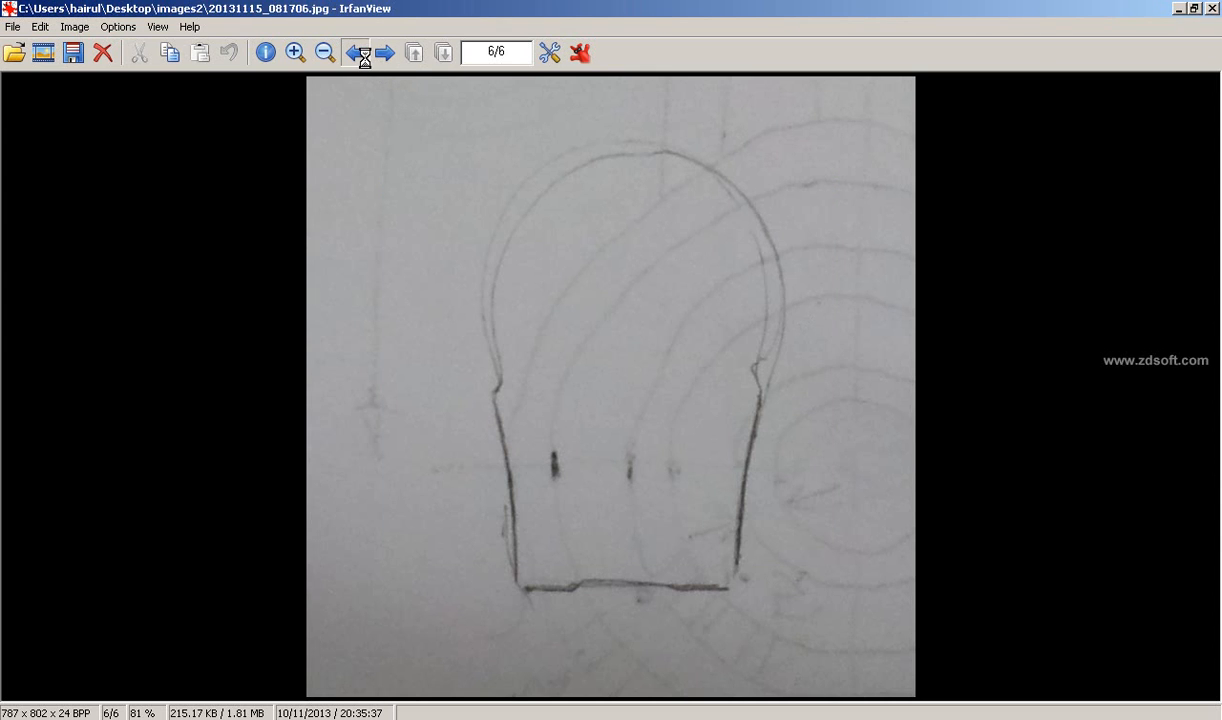
{"action": "left_click", "coordinate": [360, 60]}
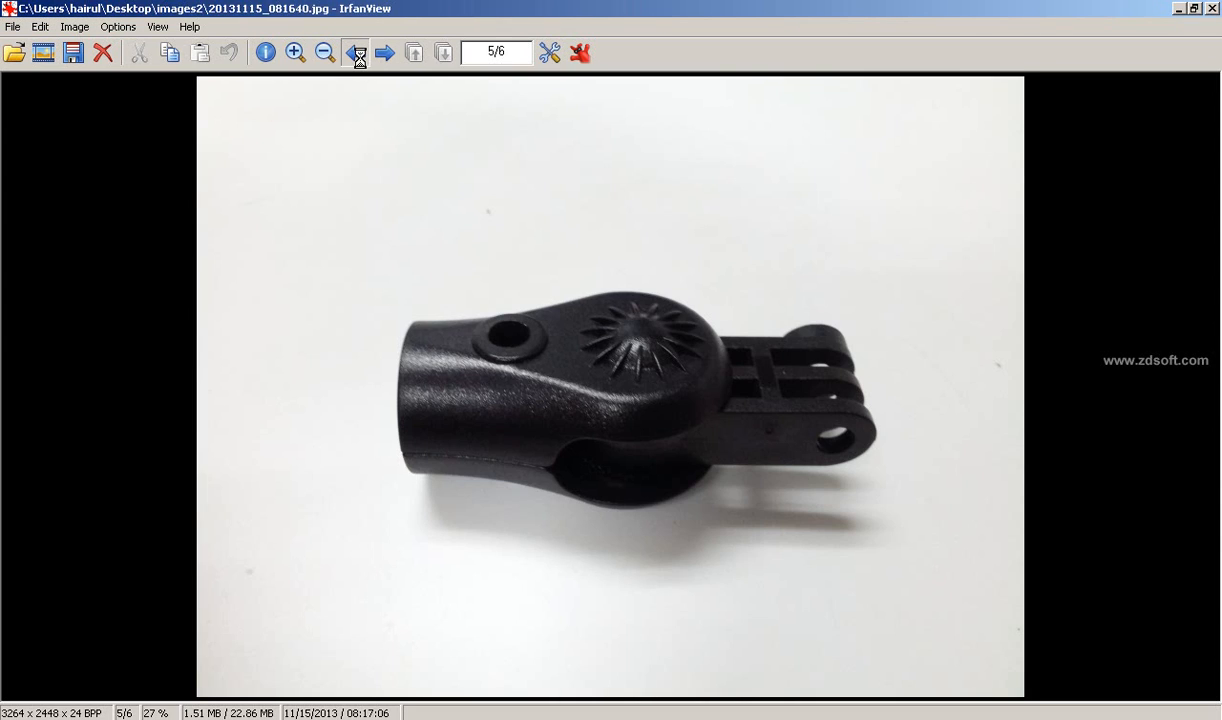
{"action": "left_click", "coordinate": [359, 58]}
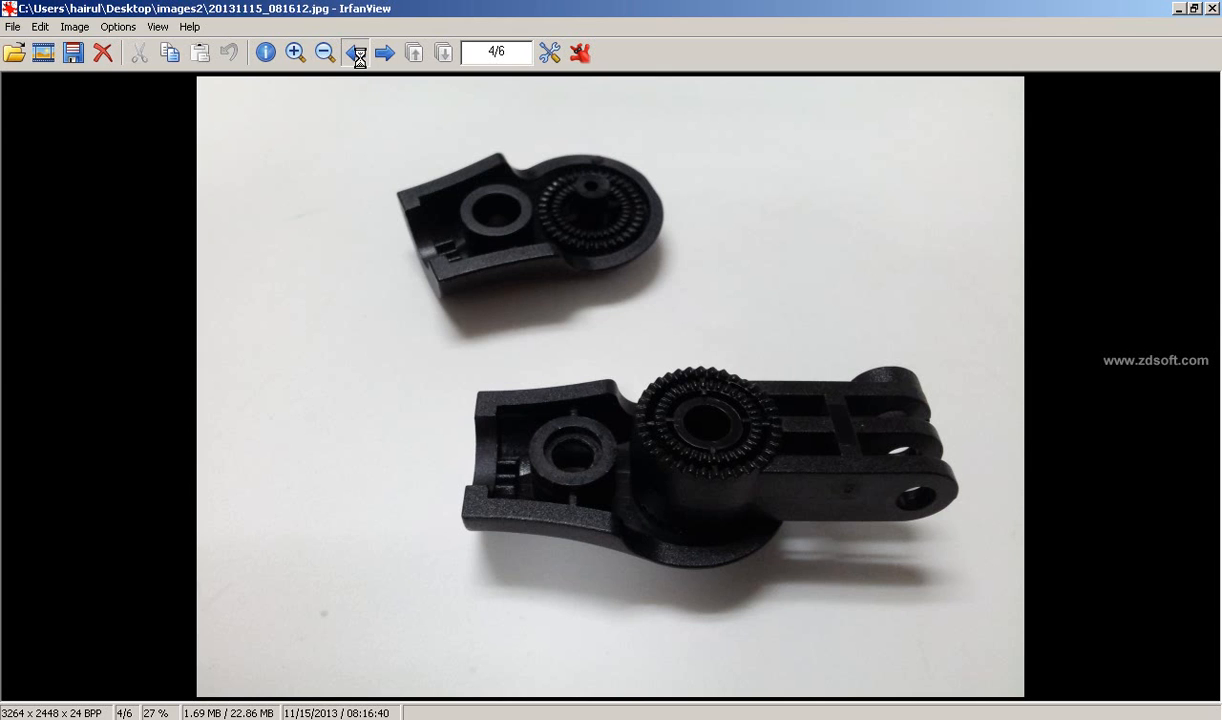
{"action": "left_click", "coordinate": [359, 58]}
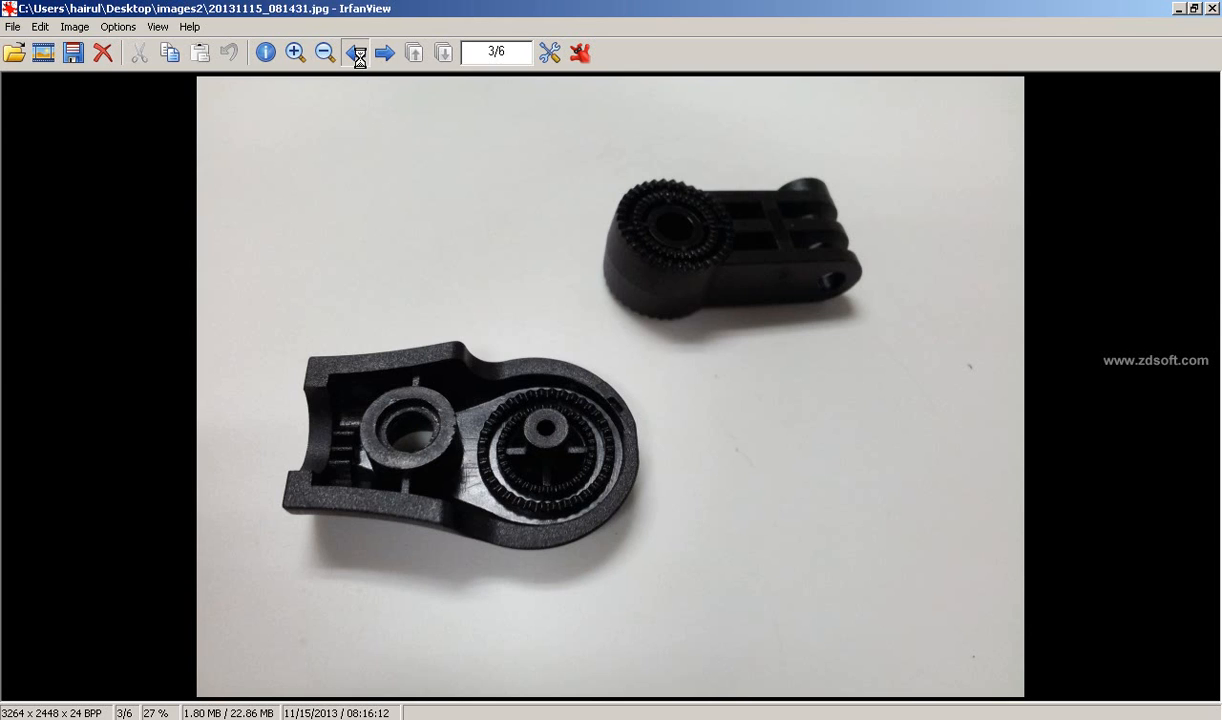
{"action": "left_click", "coordinate": [359, 58]}
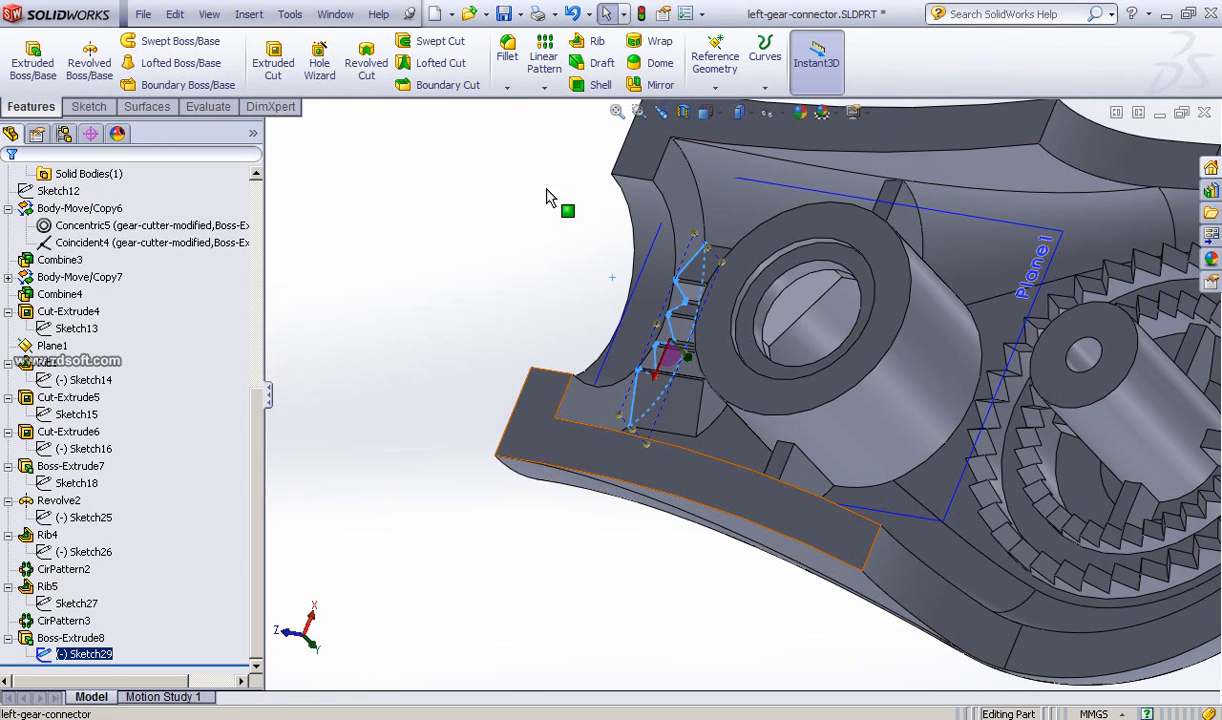
- Compare the toothed blocks at the SolidWorks model's open end with the reference photo, inspecting the highlighted Sketch29 profile from several angles
{"action": "middle_click_drag", "start_coordinate": [555, 277], "coordinate": [565, 278]}
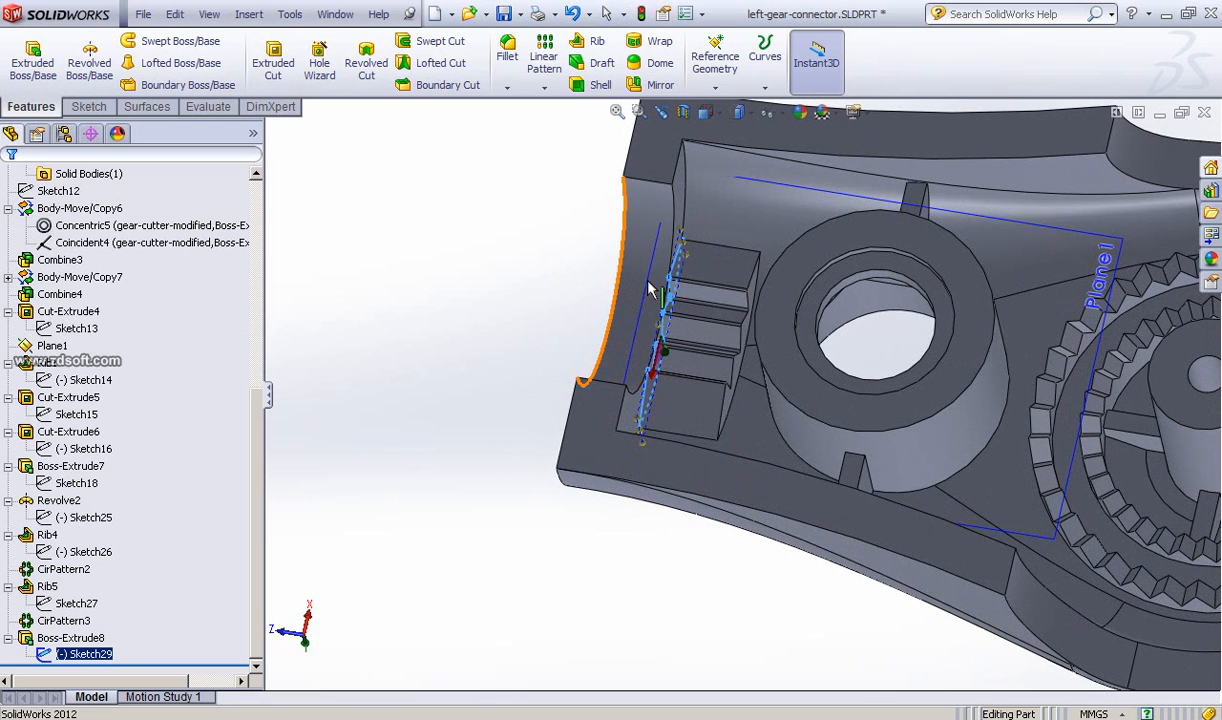
{"action": "middle_click_drag", "start_coordinate": [537, 607], "coordinate": [517, 580]}
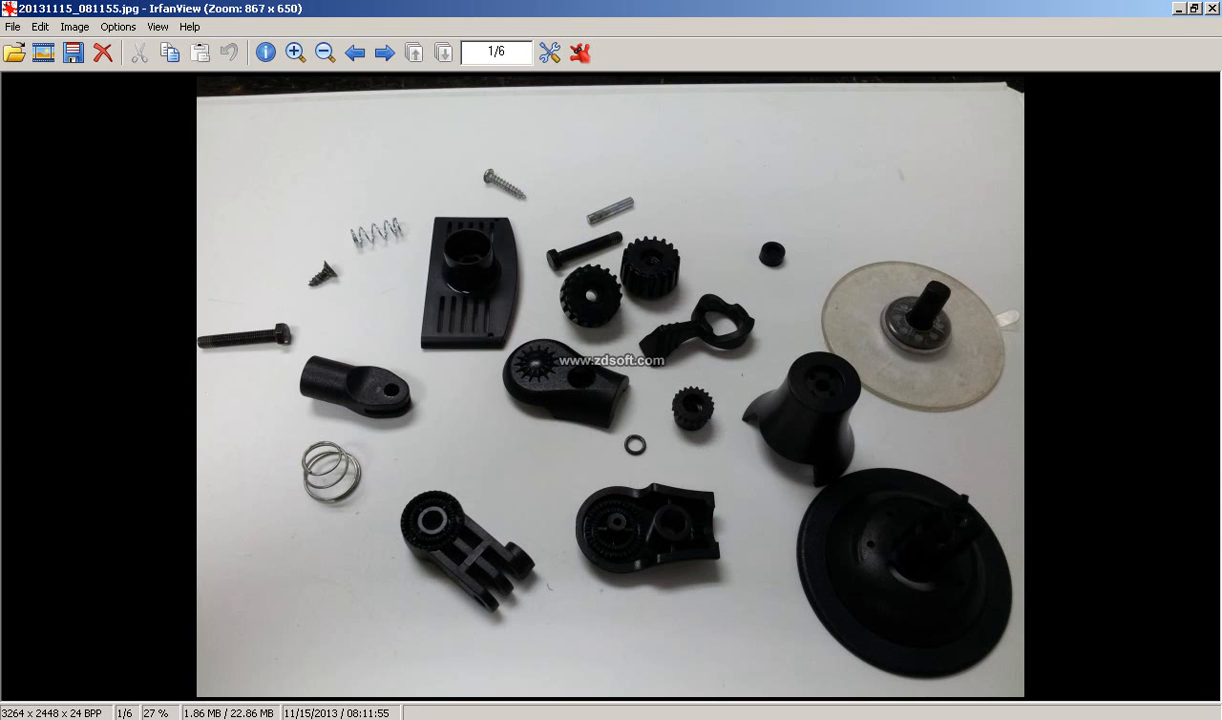
{"action": "key", "text": "alt+Tab"}
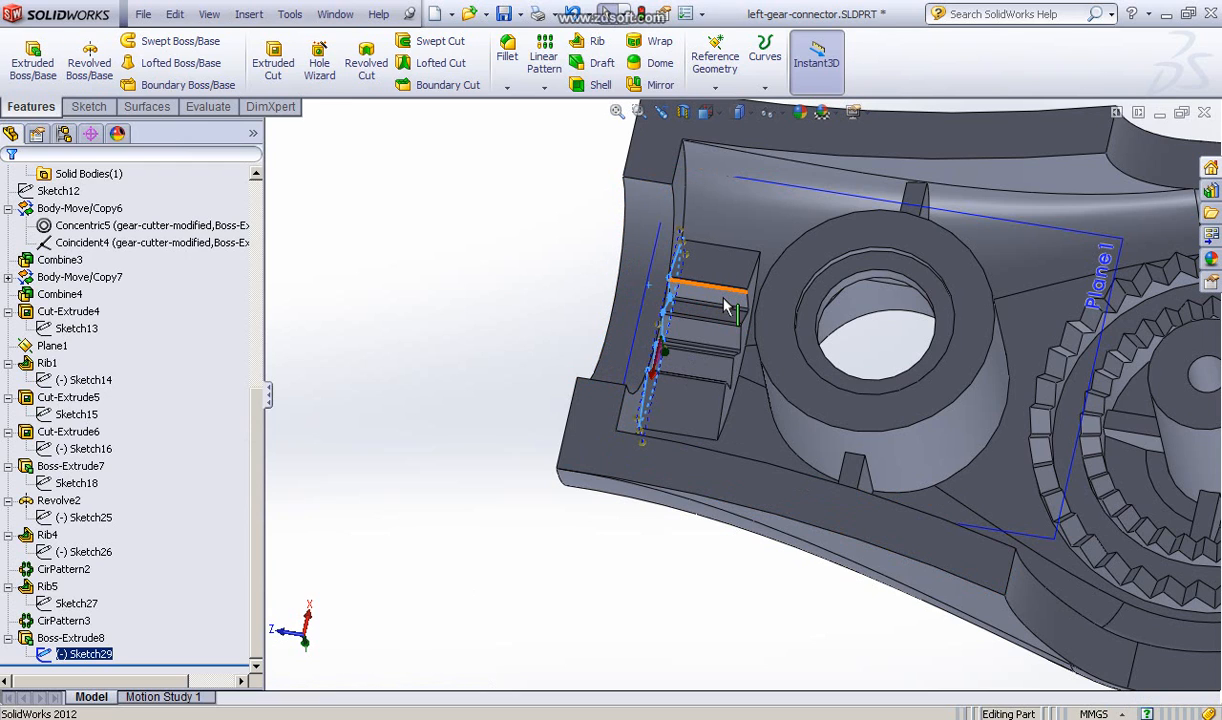
{"action": "middle_click_drag", "start_coordinate": [726, 306], "coordinate": [626, 356]}
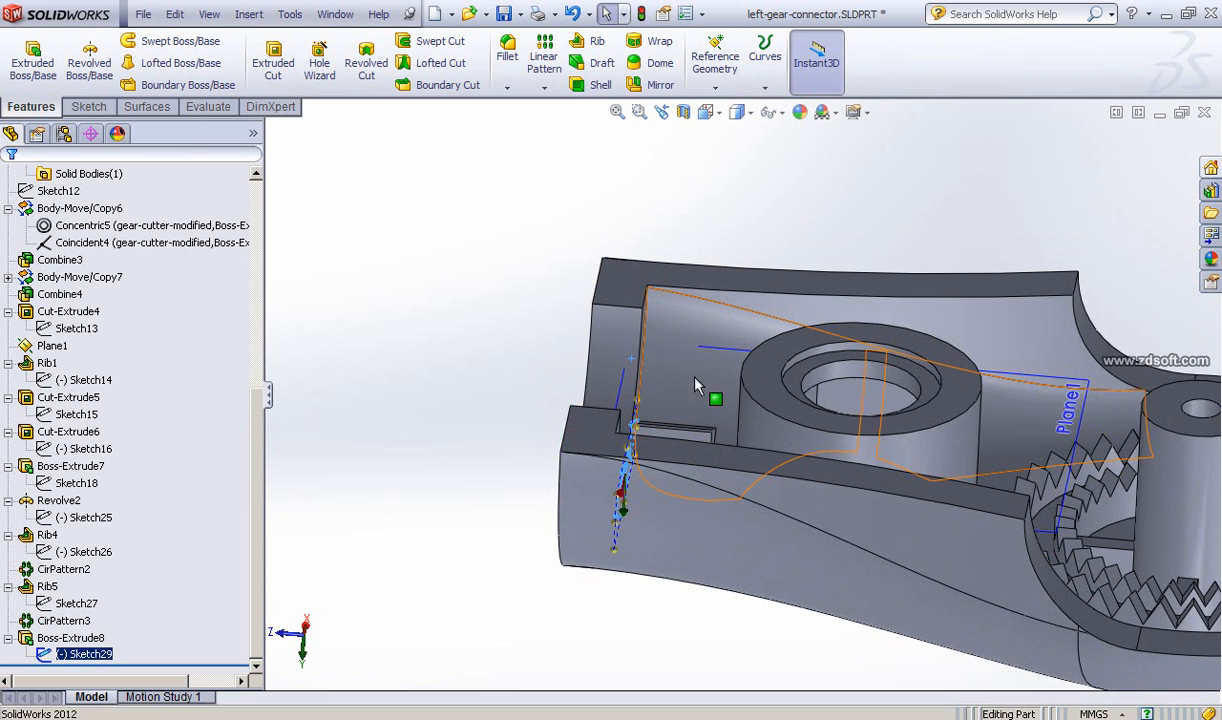
{"action": "middle_click_drag", "start_coordinate": [679, 421], "coordinate": [638, 500]}
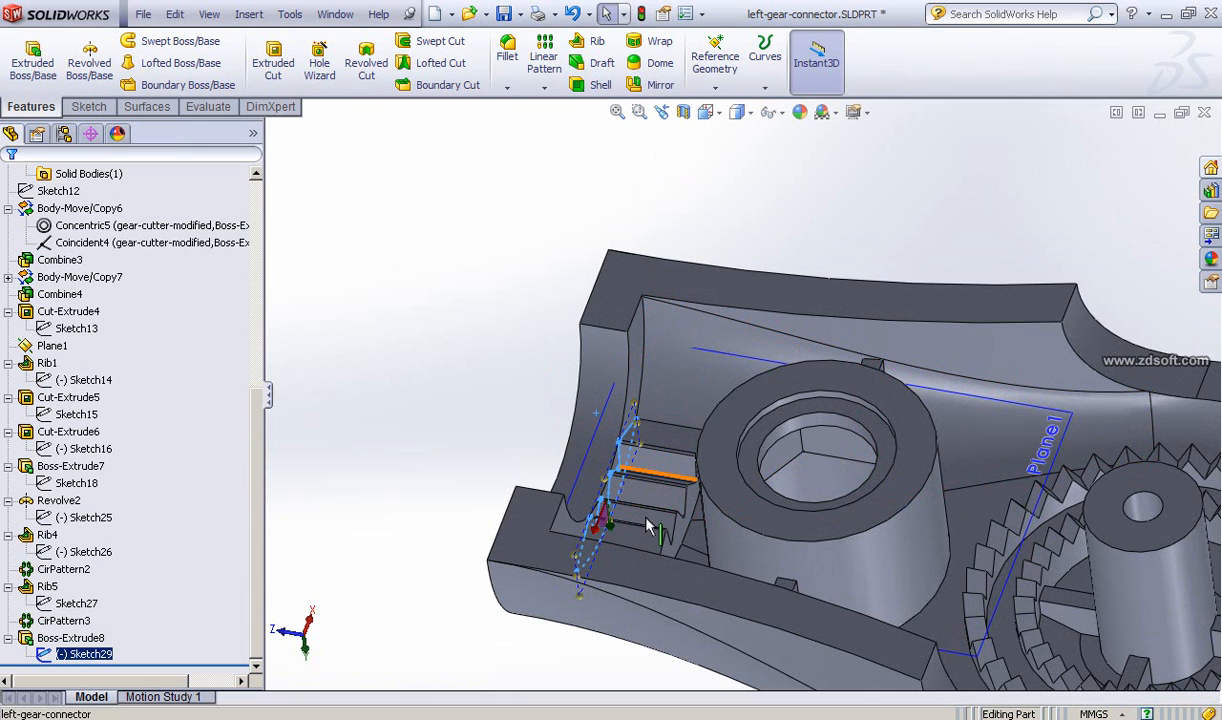
{"action": "middle_click_drag", "start_coordinate": [643, 544], "coordinate": [636, 540]}
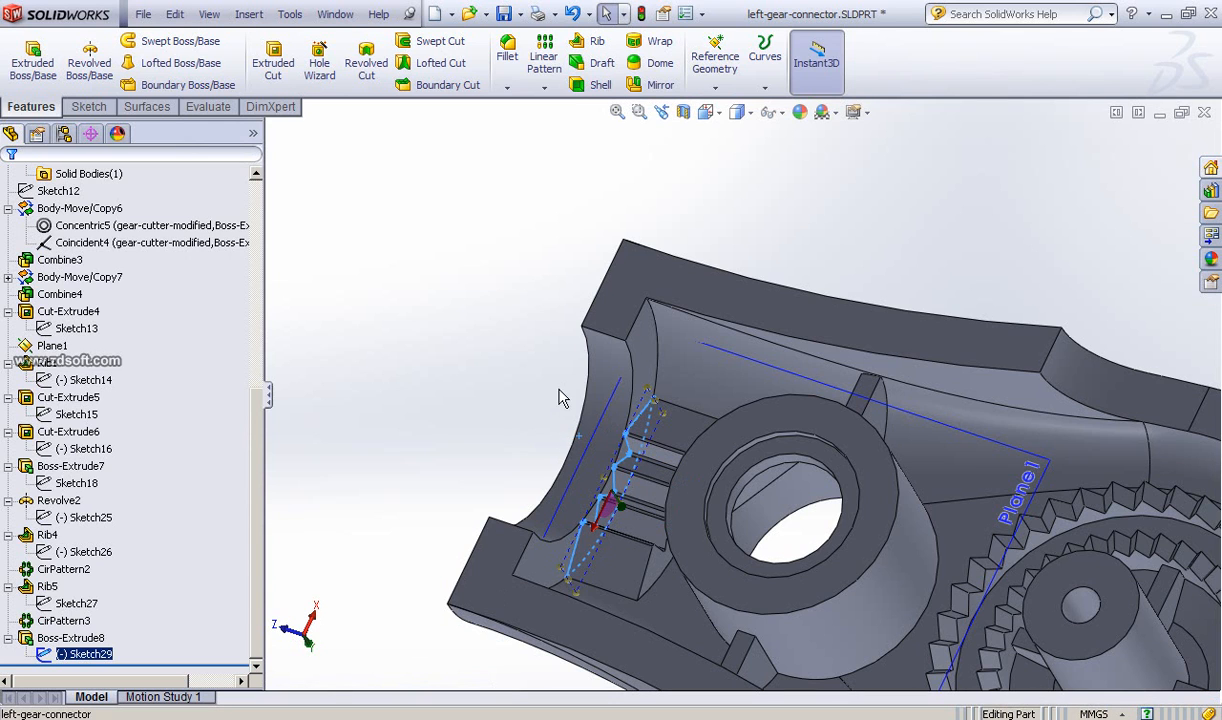
{"action": "mouse_move", "coordinate": [505, 442]}
{"action": "middle_mouse_down"}
{"action": "mouse_move", "coordinate": [594, 455]}
{"action": "mouse_move", "coordinate": [580, 446]}
{"action": "mouse_move", "coordinate": [570, 465]}
{"action": "middle_mouse_up"}
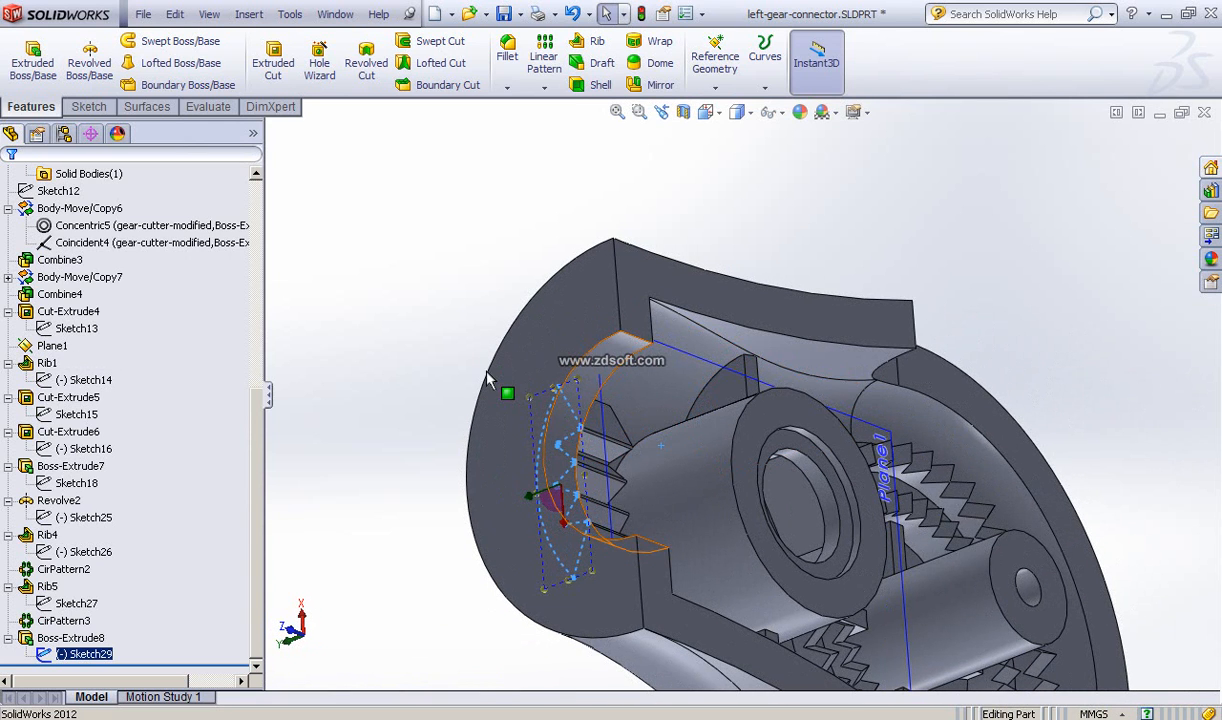
- Examine the whole connector, covering its gear-side interior and its outer face with the radial ribs and hexagonal recess
{"action": "scroll", "coordinate": [491, 357], "scroll_direction": "up", "scroll_amount": 2}
{"action": "scroll", "coordinate": [480, 395], "scroll_direction": "up", "scroll_amount": 2}
{"action": "middle_click_drag", "start_coordinate": [480, 395], "coordinate": [809, 543]}
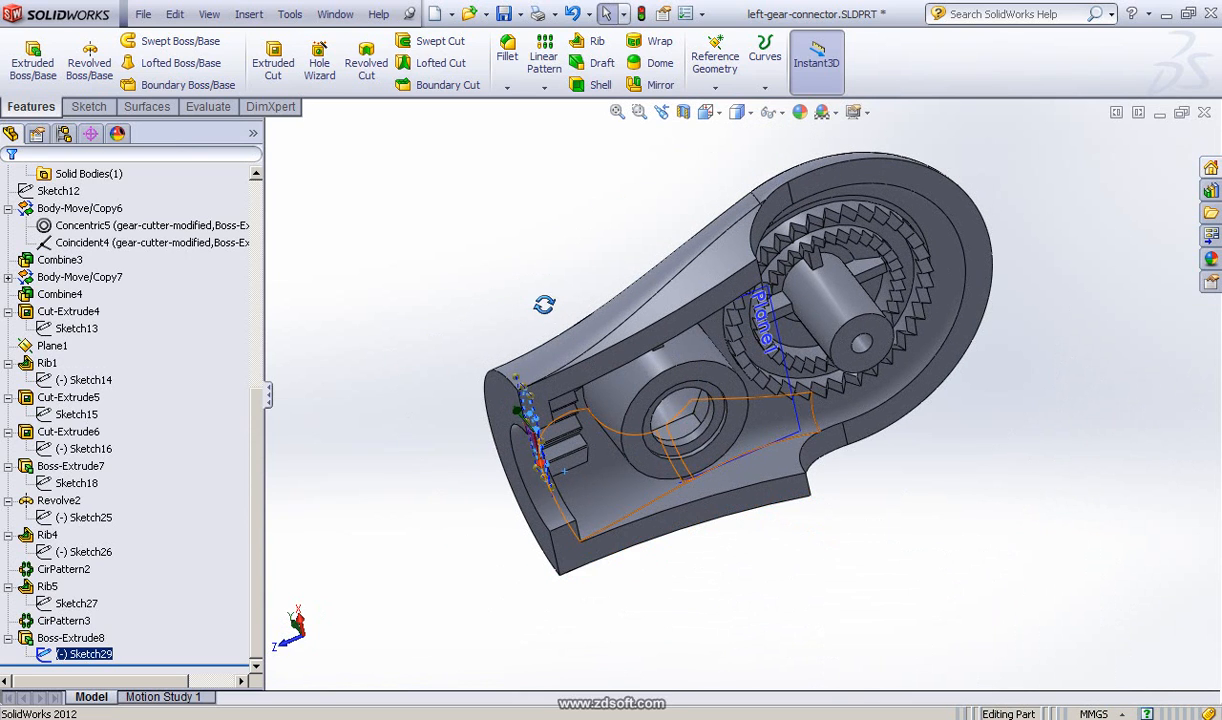
{"action": "middle_click_drag", "start_coordinate": [540, 312], "coordinate": [478, 383]}
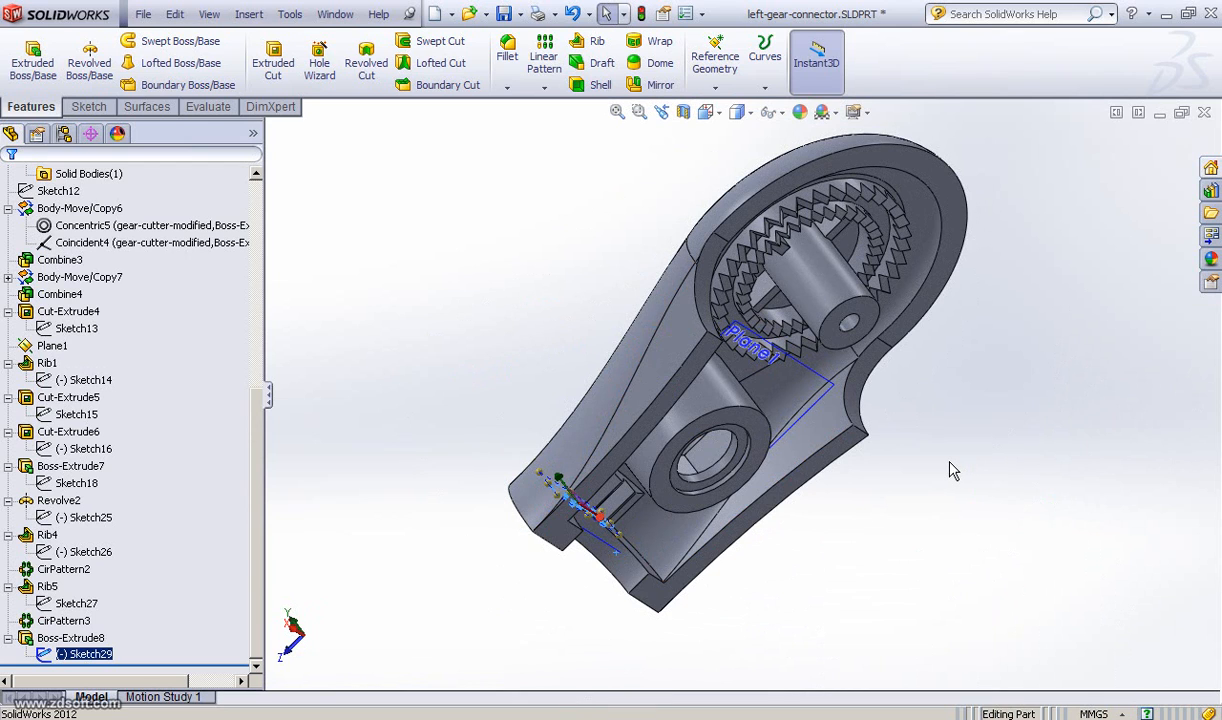
{"action": "middle_click_drag", "start_coordinate": [640, 350], "coordinate": [741, 445]}
{"action": "middle_click_drag", "start_coordinate": [741, 444], "coordinate": [730, 410]}
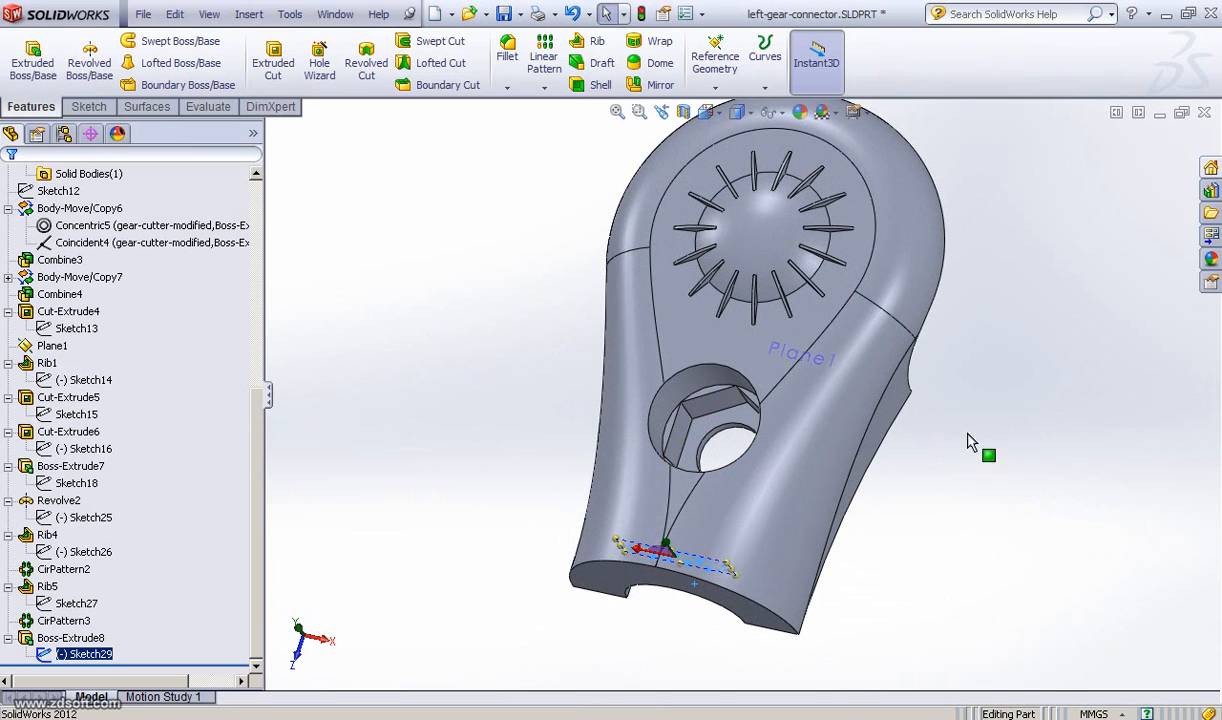
{"action": "middle_click_drag", "start_coordinate": [974, 472], "coordinate": [972, 530]}
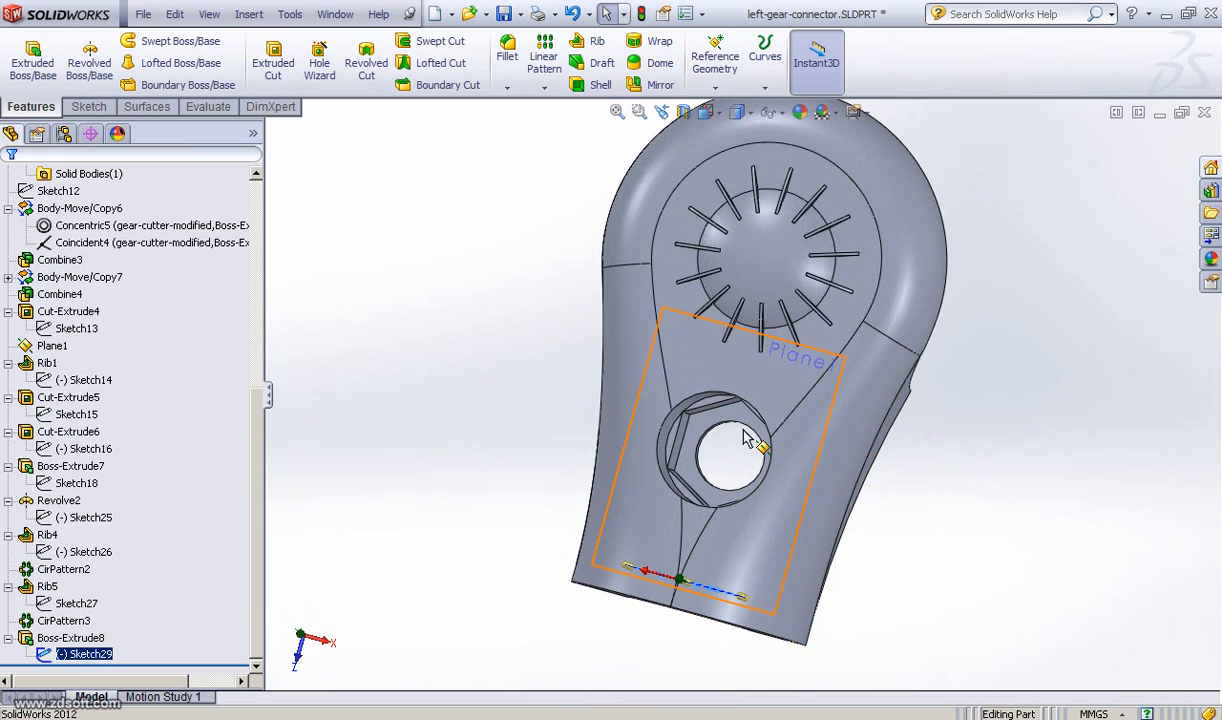
{"action": "middle_click_drag", "start_coordinate": [505, 410], "coordinate": [520, 428]}
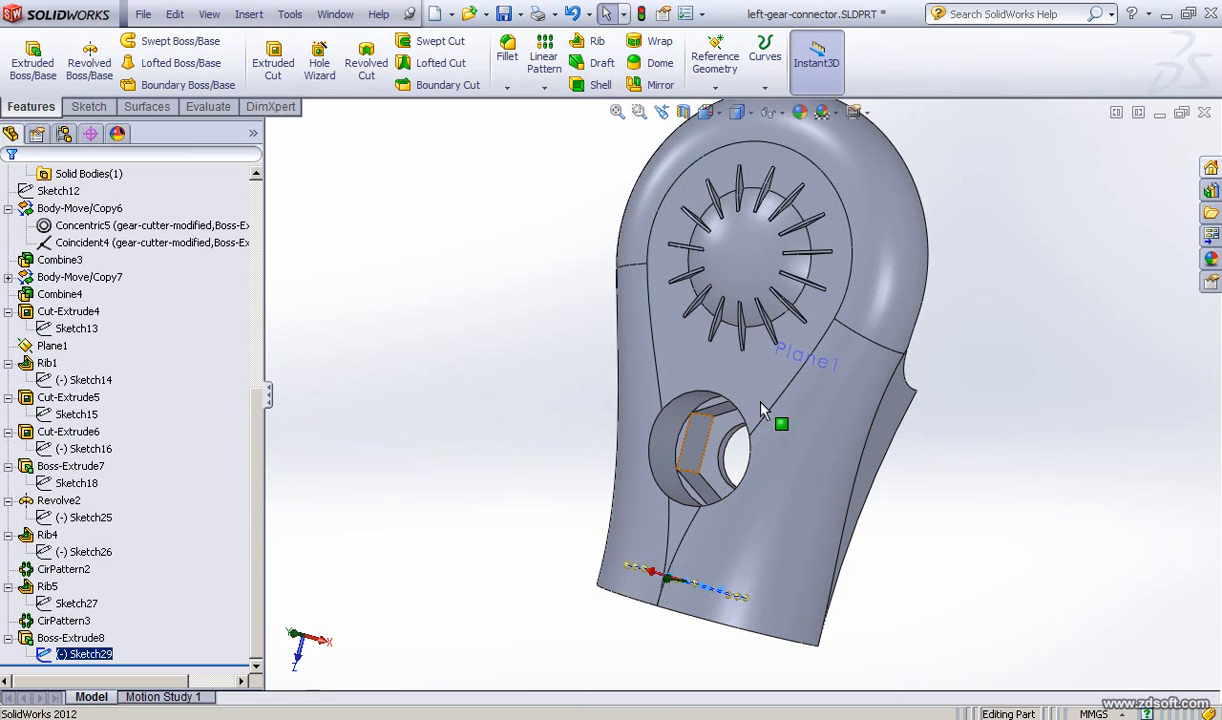
{"action": "middle_click_drag", "start_coordinate": [513, 450], "coordinate": [617, 467]}
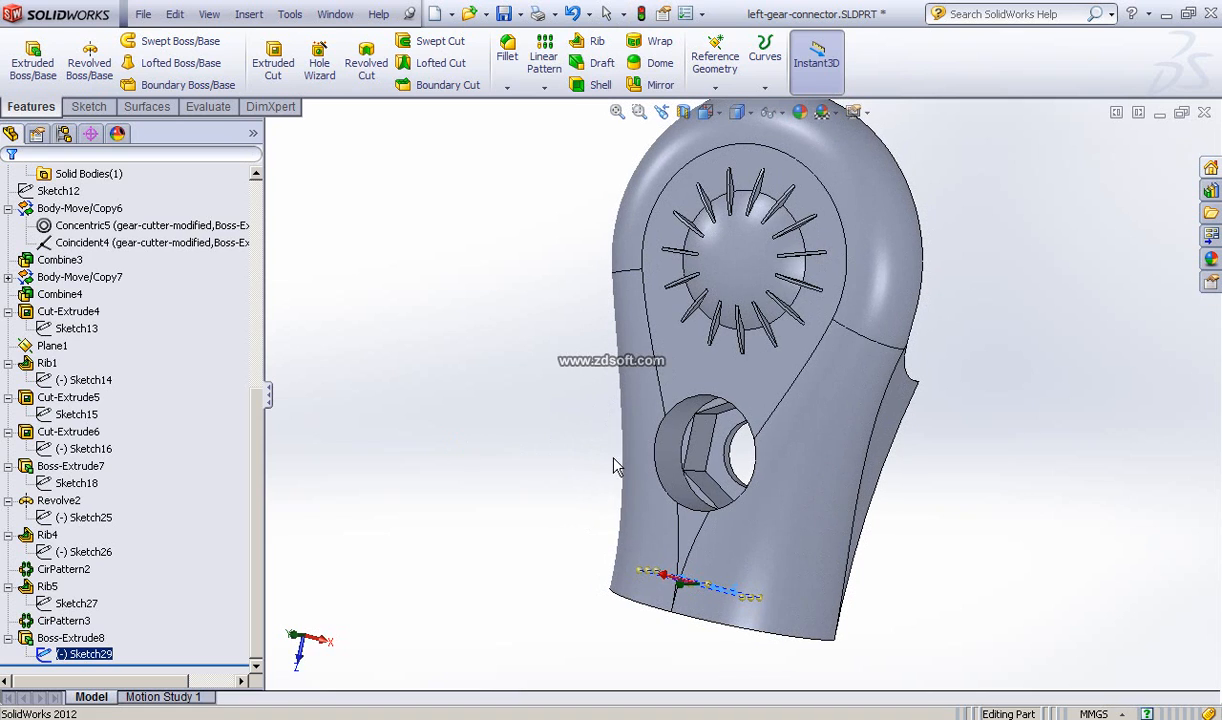
{"action": "middle_click_drag", "start_coordinate": [515, 445], "coordinate": [566, 424]}
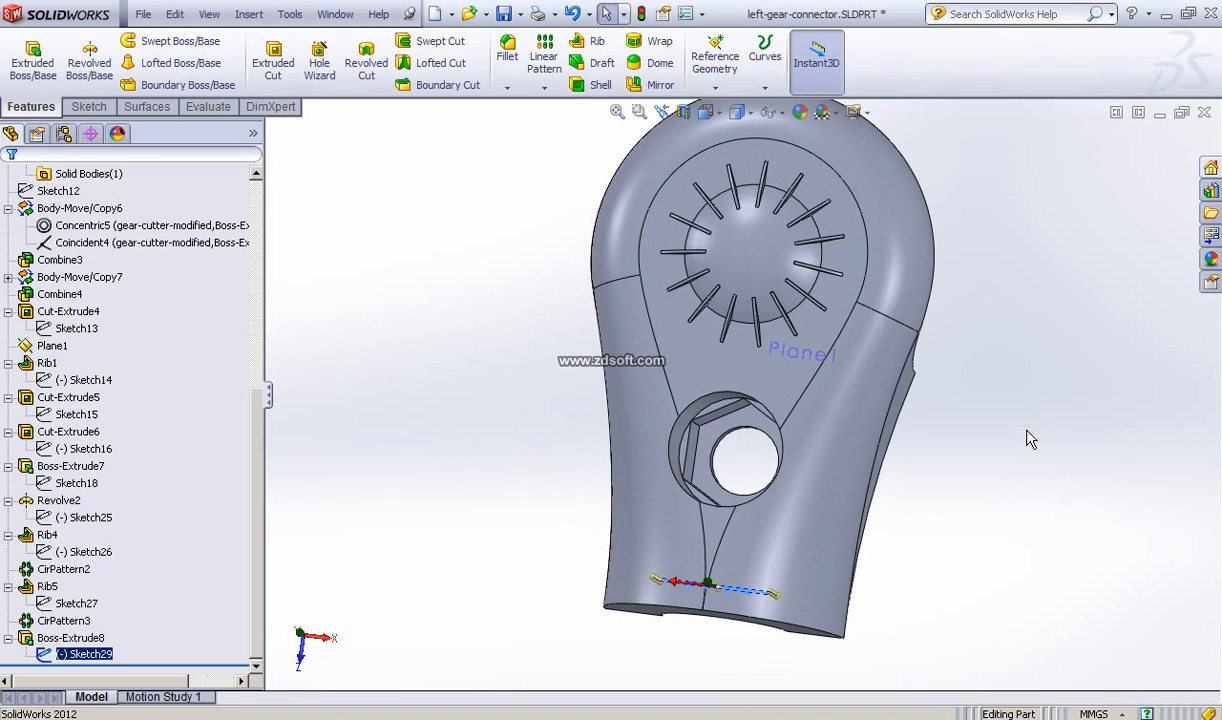
{"action": "scroll", "coordinate": [992, 457], "scroll_direction": "up", "scroll_amount": 3}
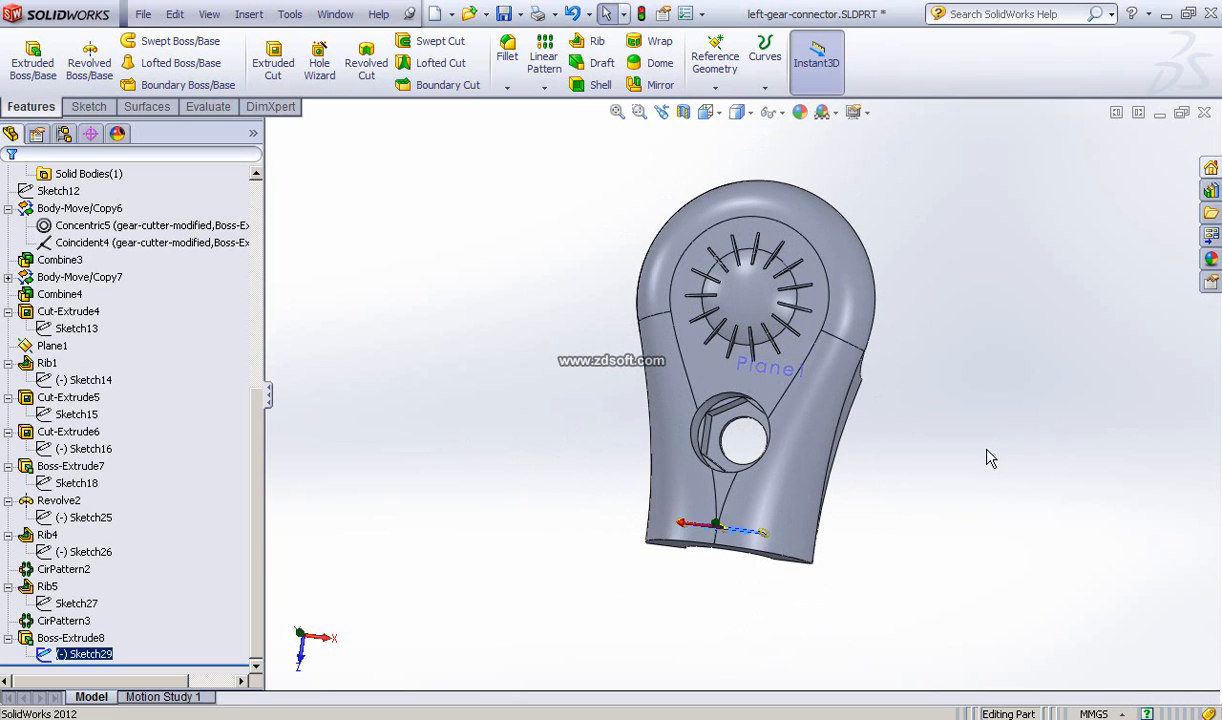
{"action": "middle_click_drag", "start_coordinate": [925, 463], "coordinate": [868, 437]}
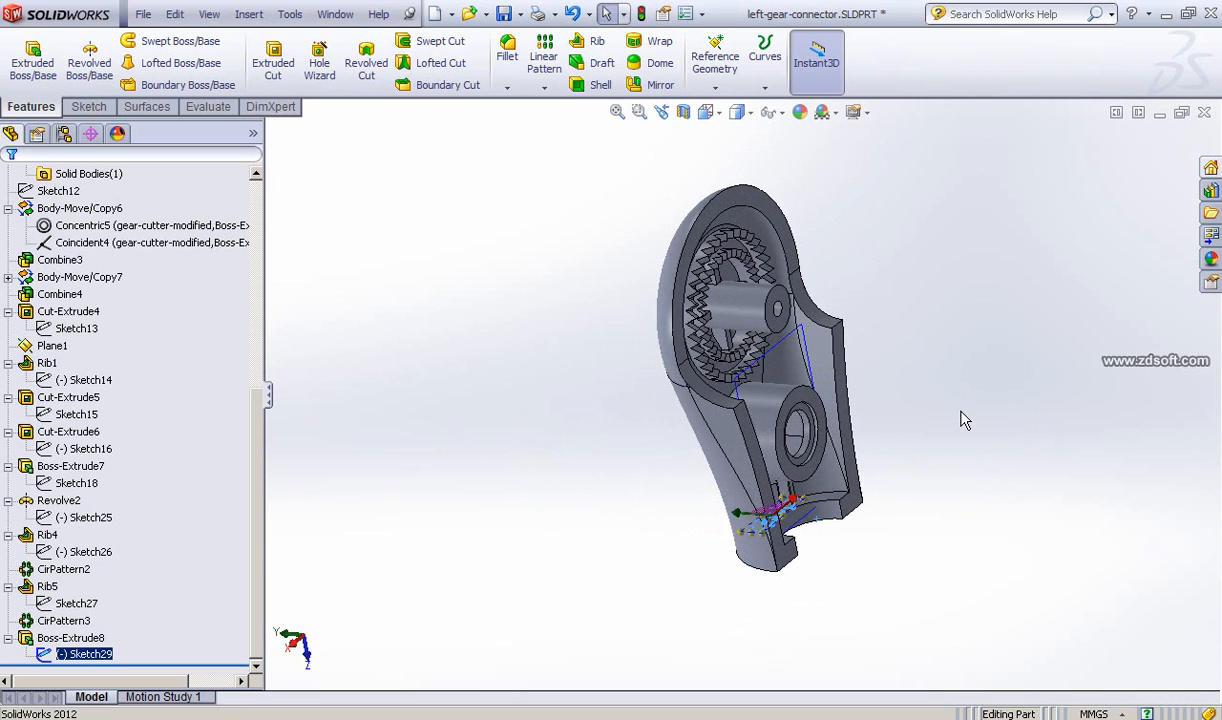